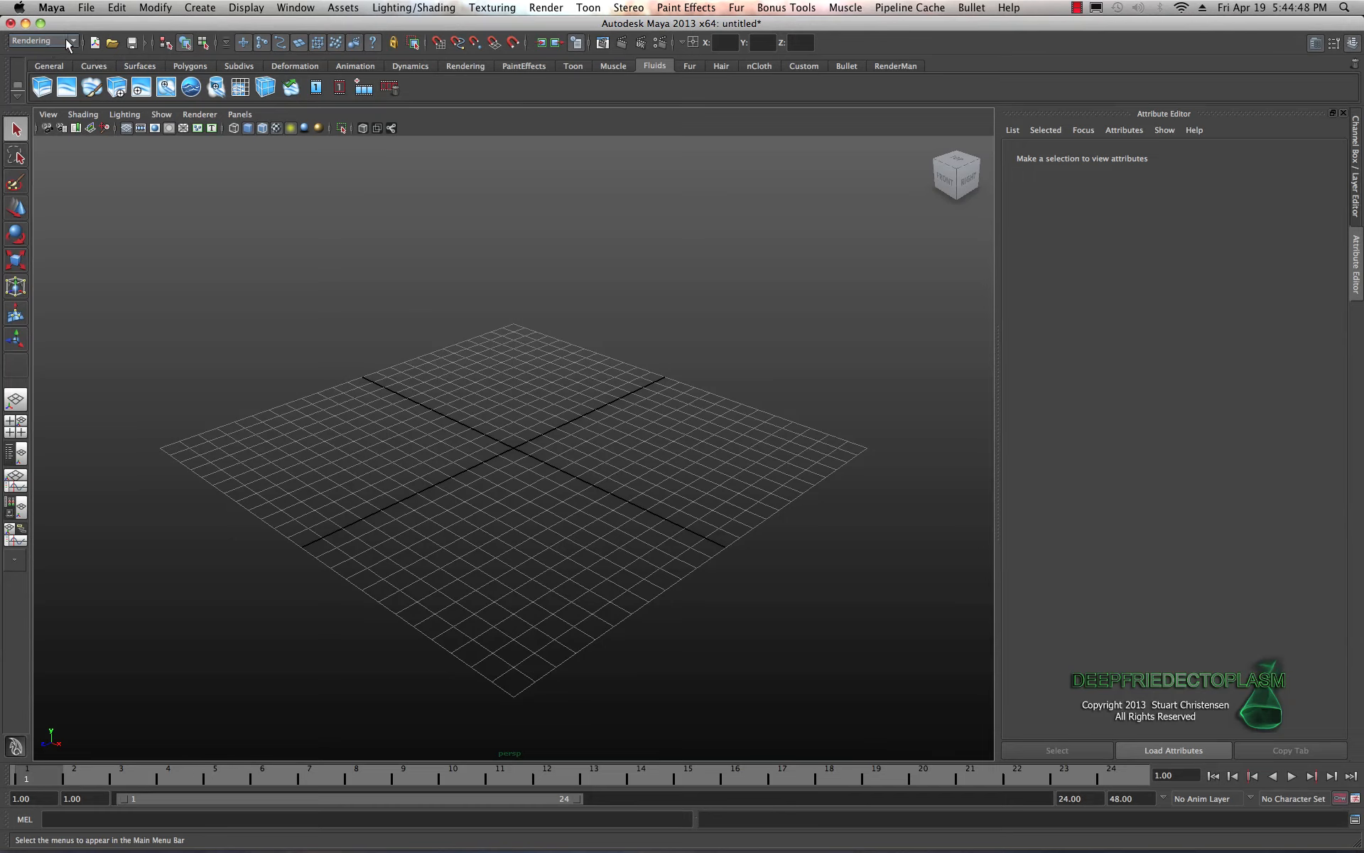
- Switch to the Dynamics menu set and create a 3D fluid container with an emitter
click(69, 42)
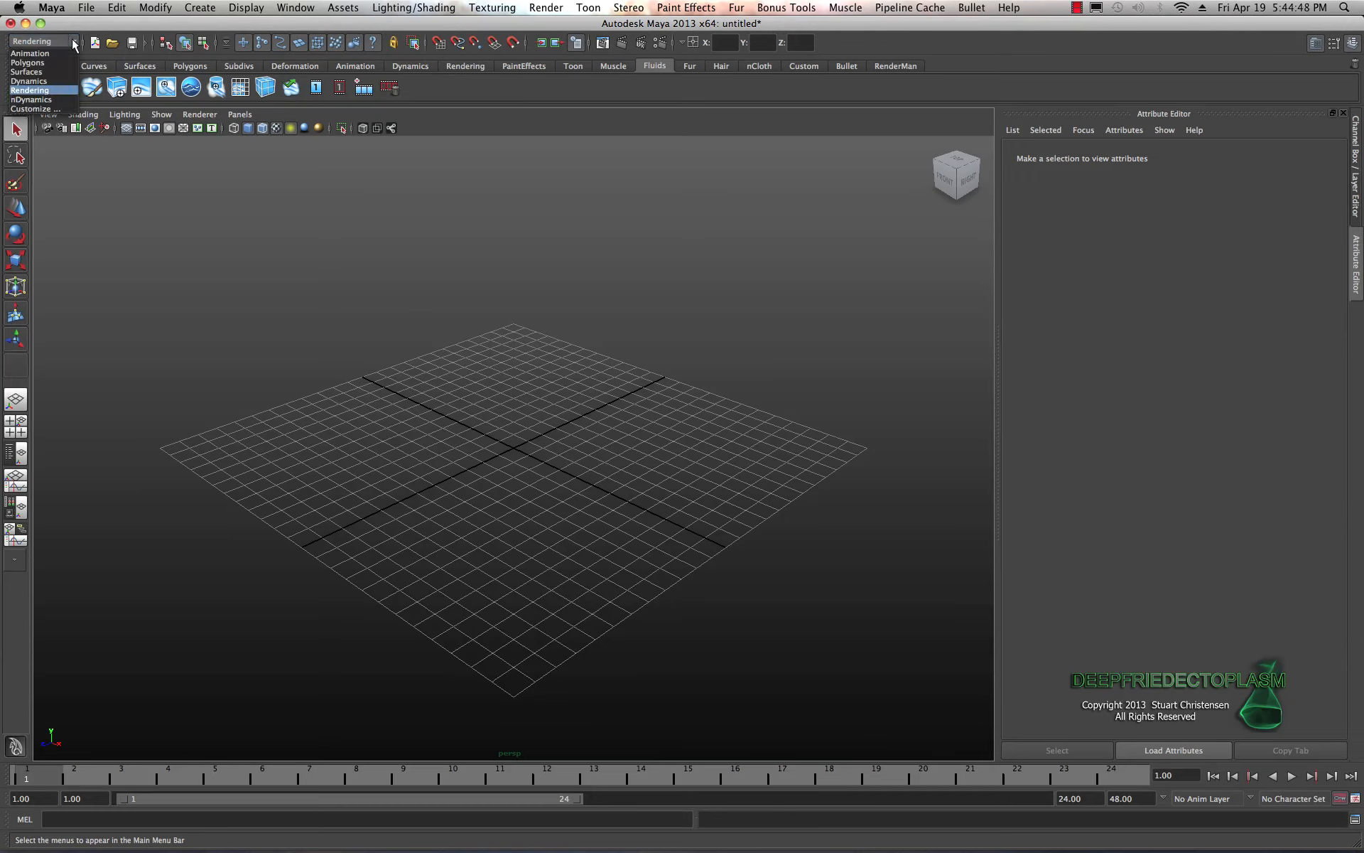
click(32, 81)
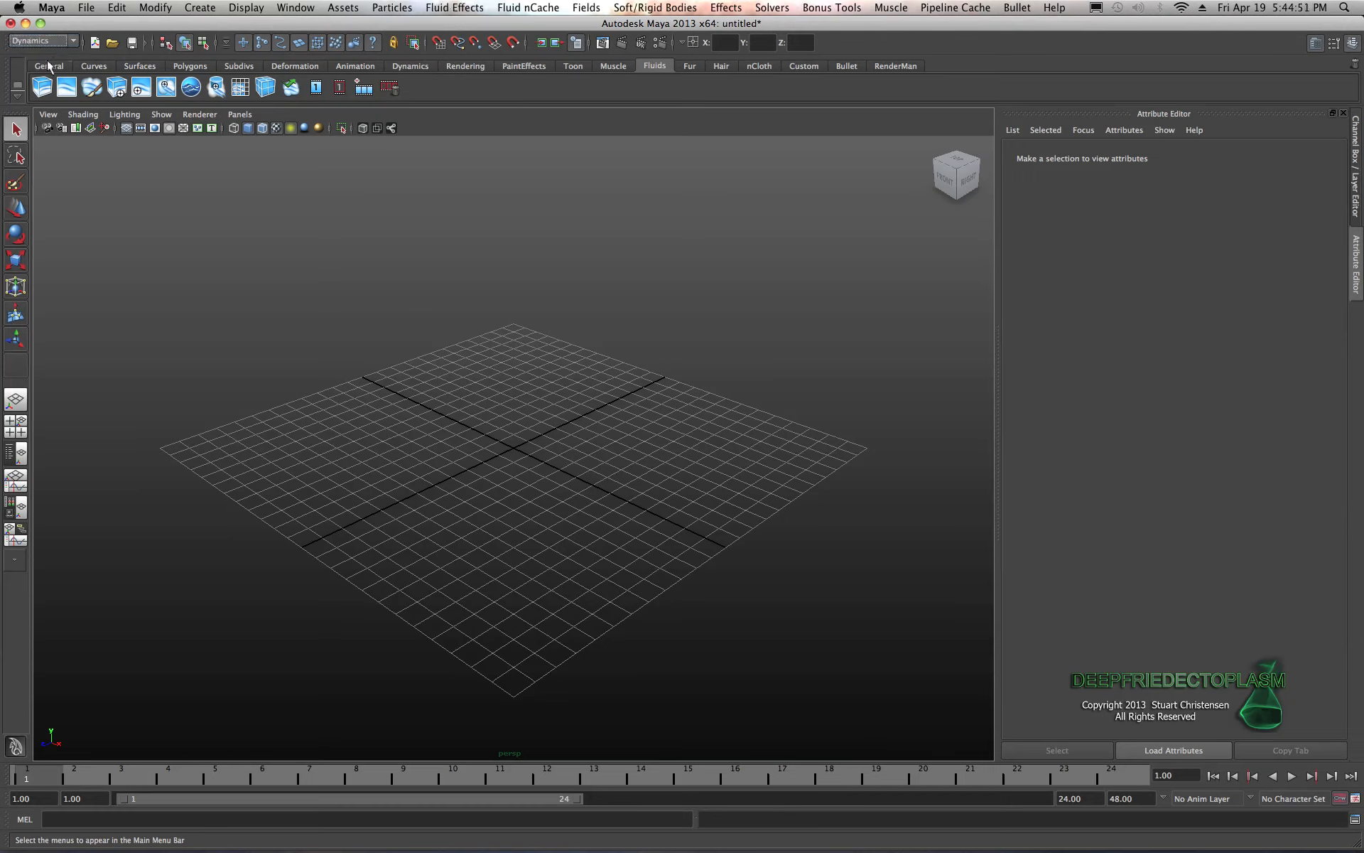
click(471, 7)
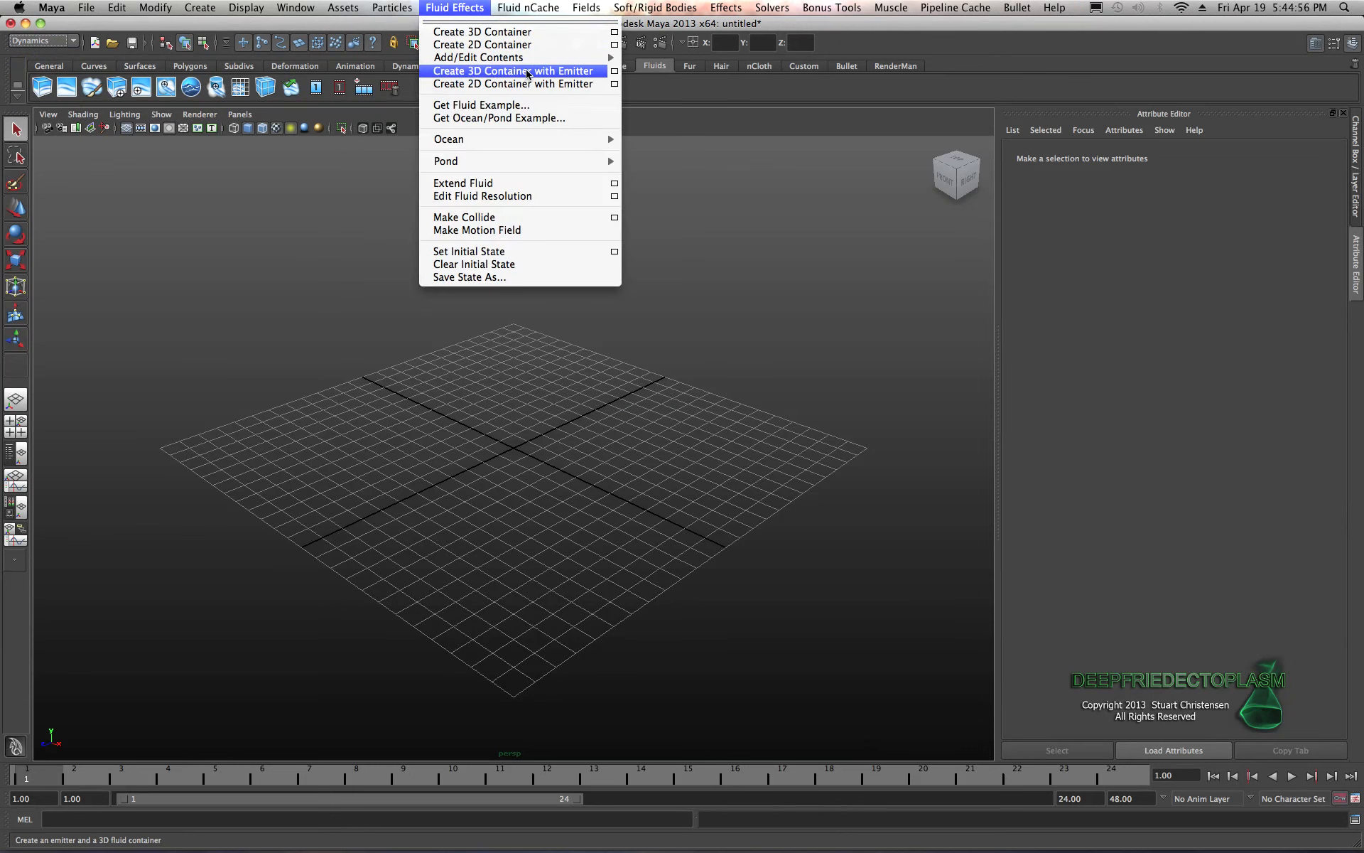
click(391, 25)
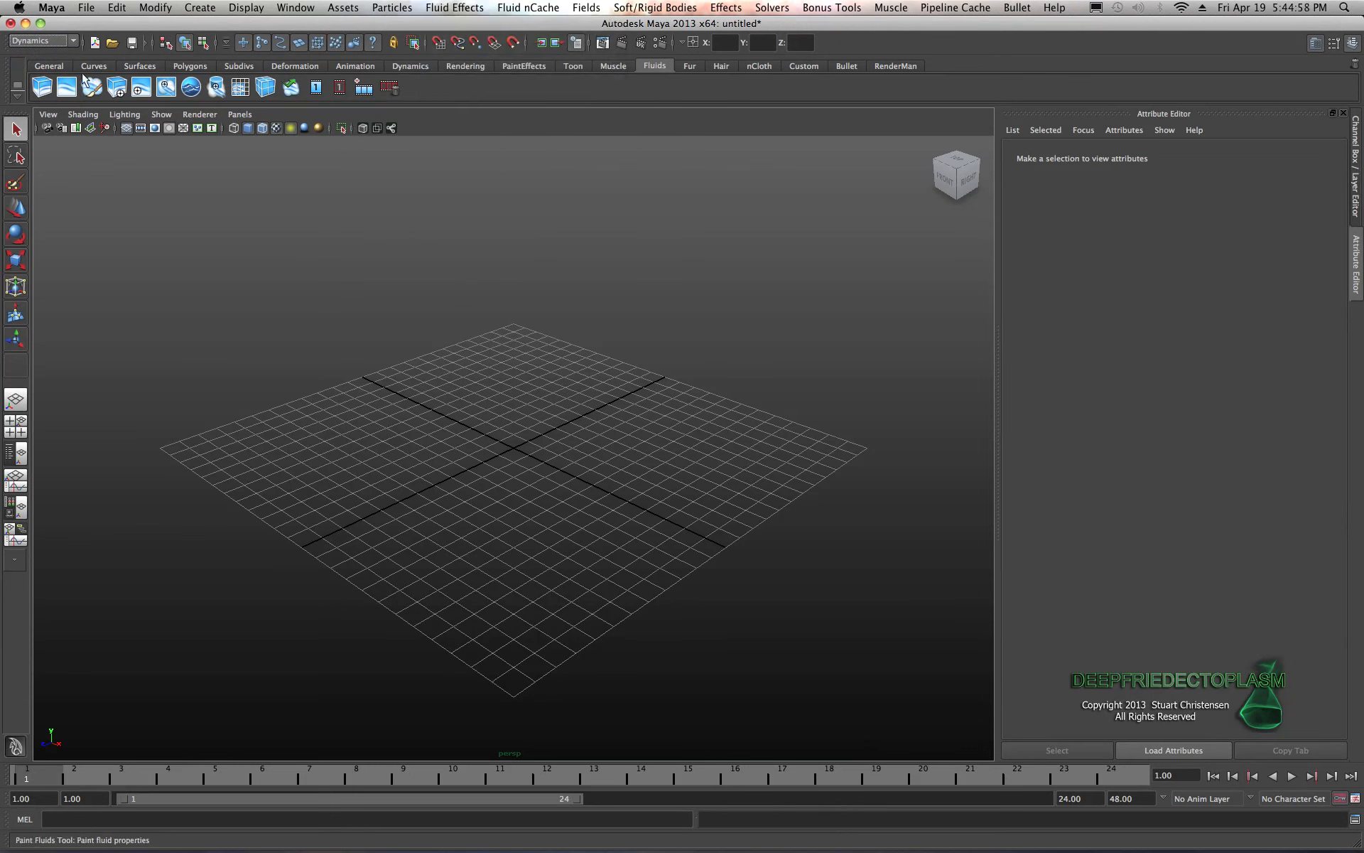
click(122, 88)
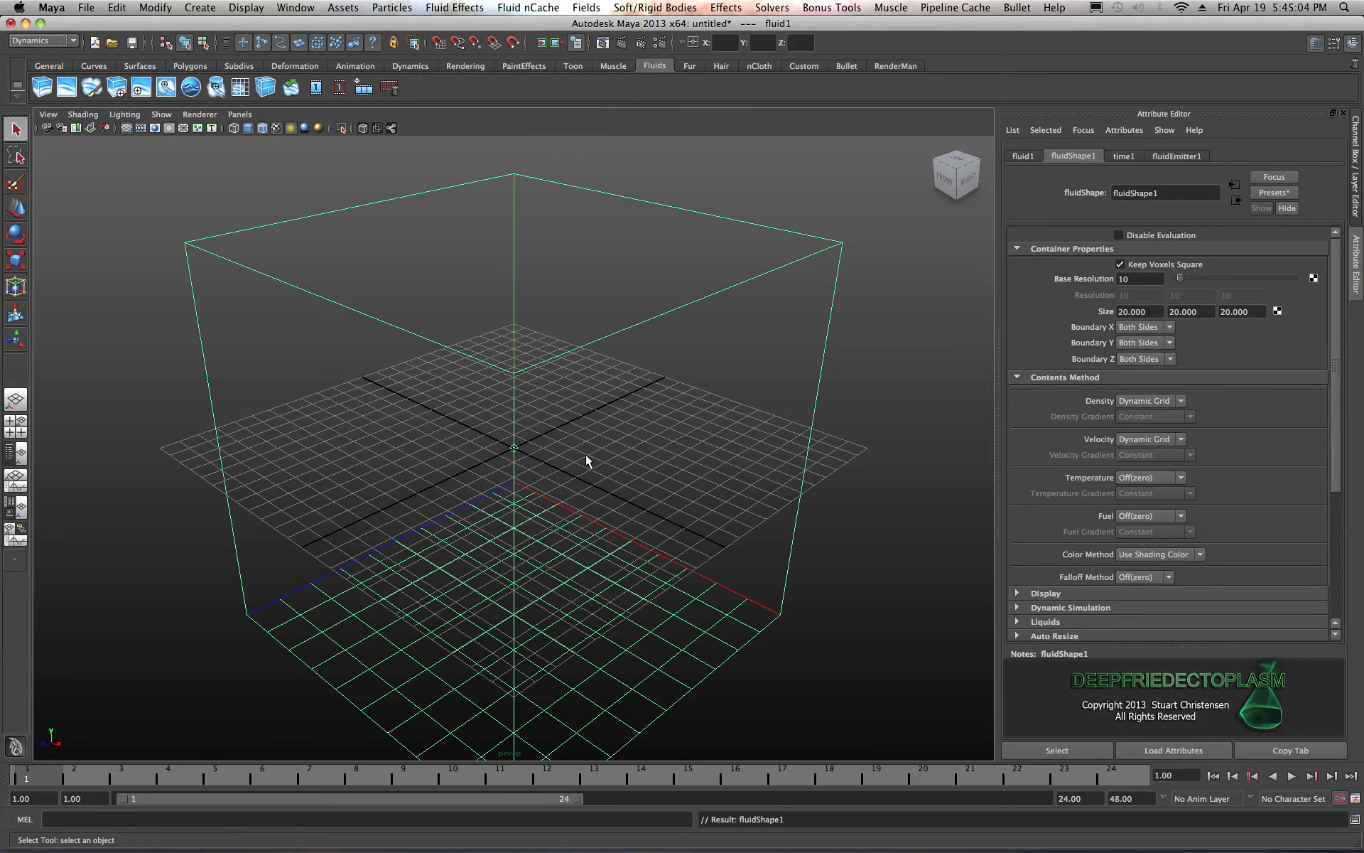
- Set both the playback end and the animation end of the timeline to frame 300
scroll(500, 452, down, 10)
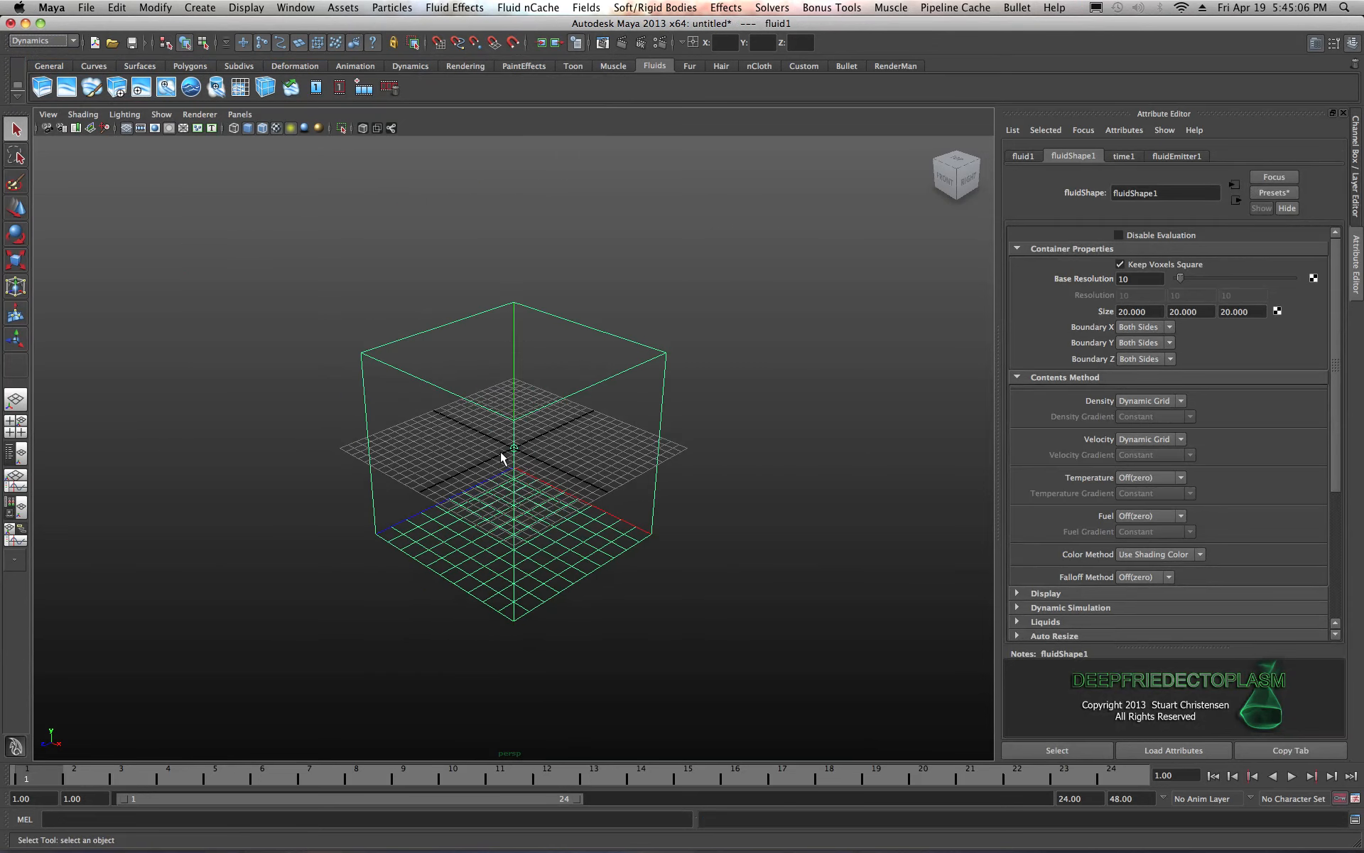
alt+drag(501, 477, 597, 509)
double_click(1070, 799)
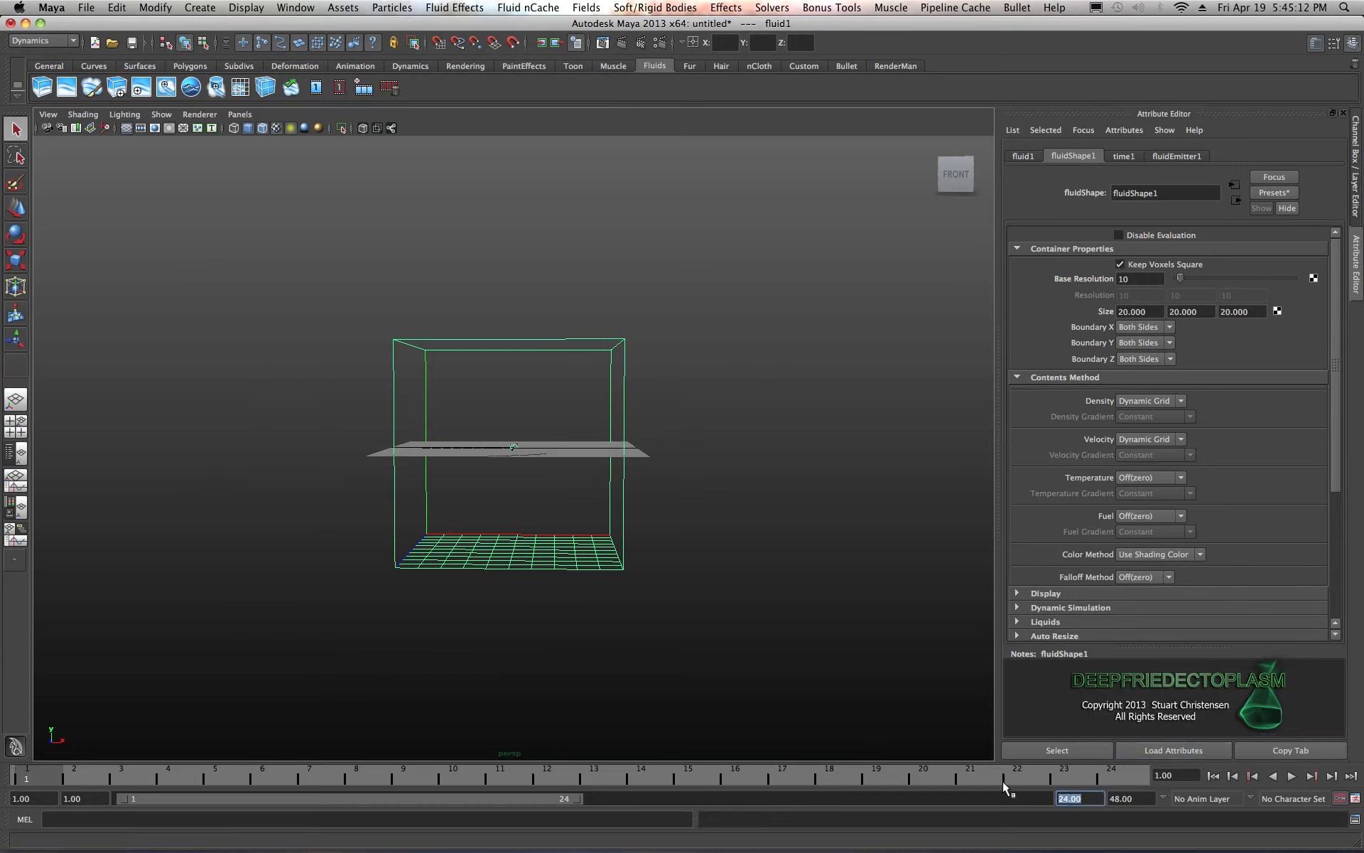
text(300)
click(1139, 799)
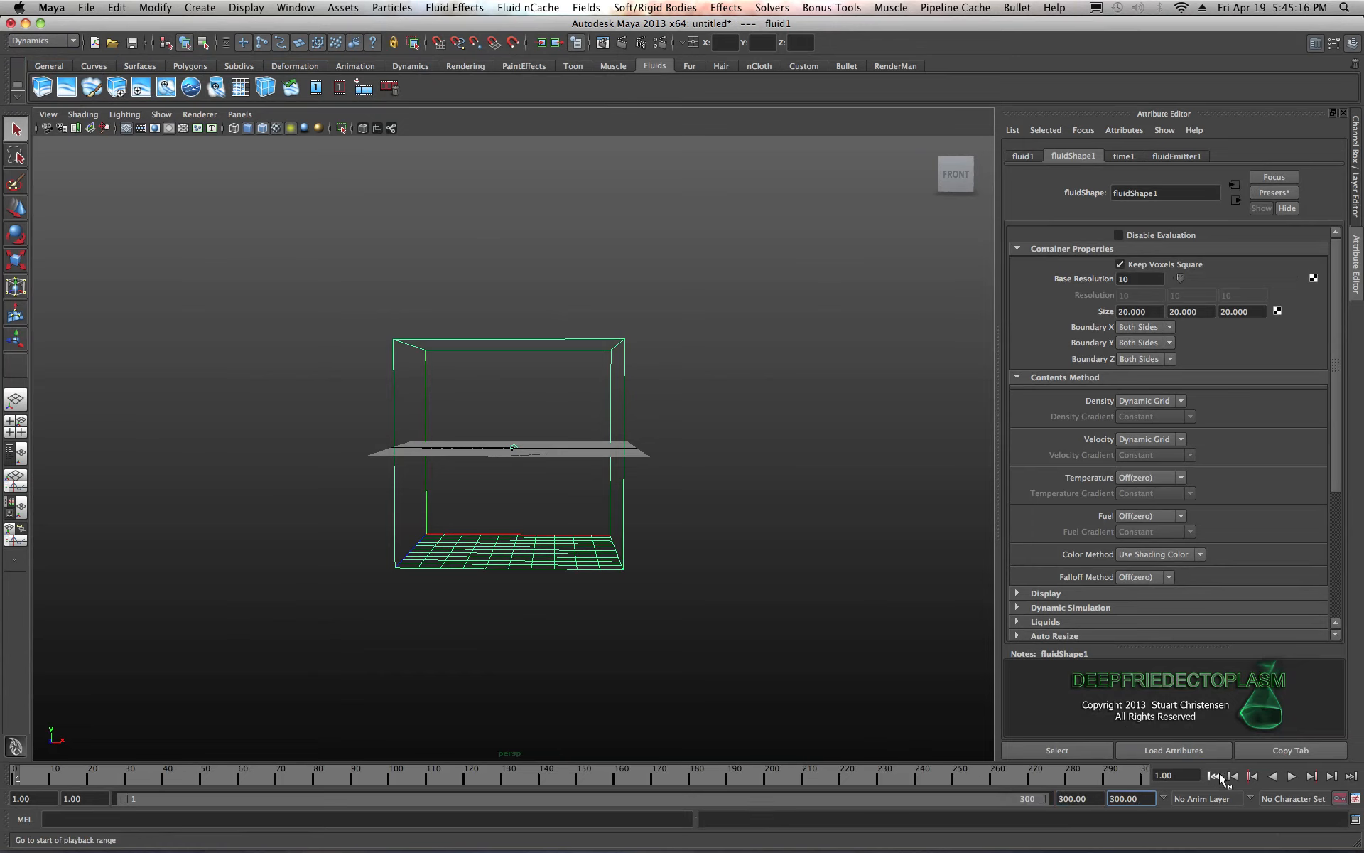
- Play the fluid simulation several times from frame 1 to examine how the smoke rises and fills the container, then rewind it
click(1292, 776)
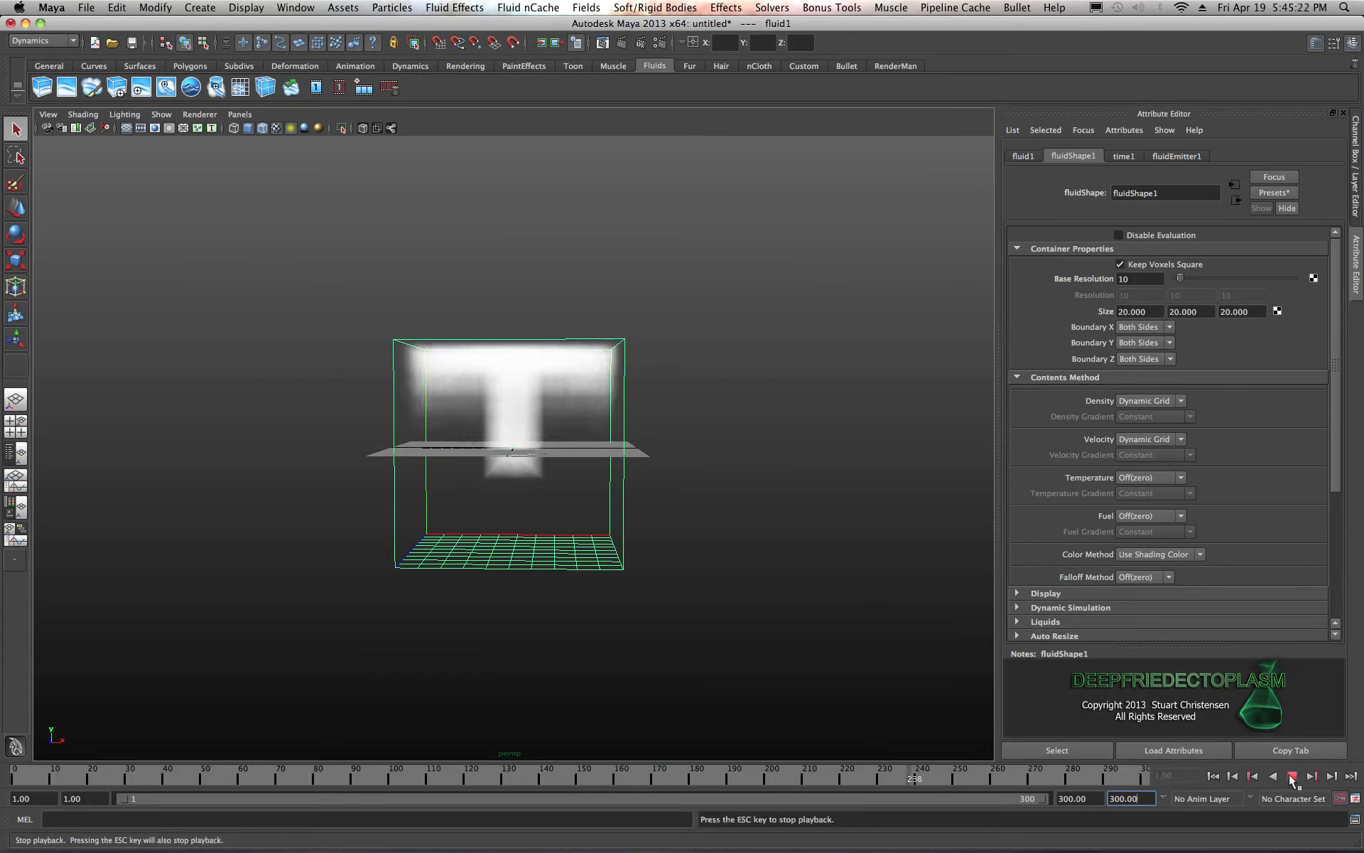
click(1292, 777)
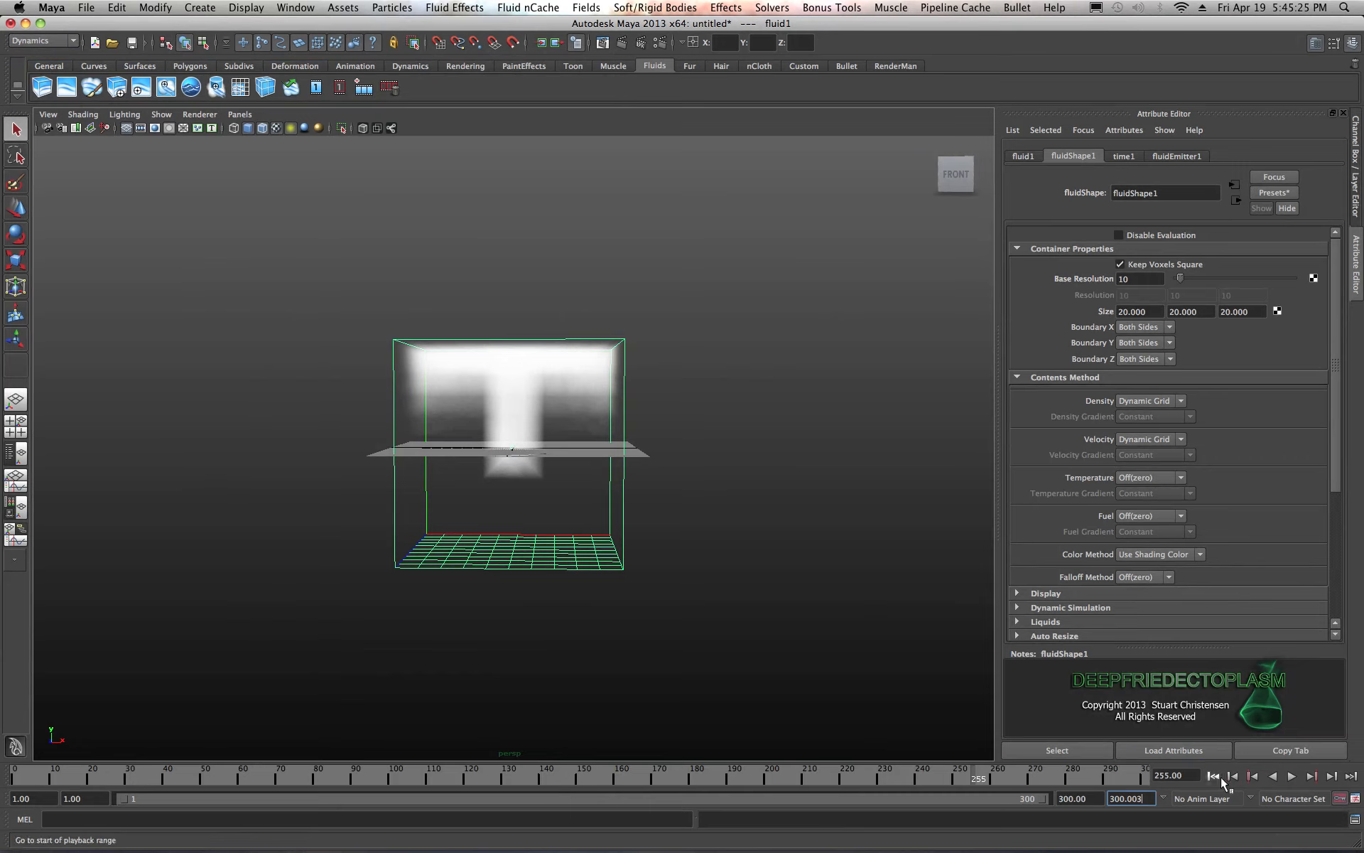
click(1213, 776)
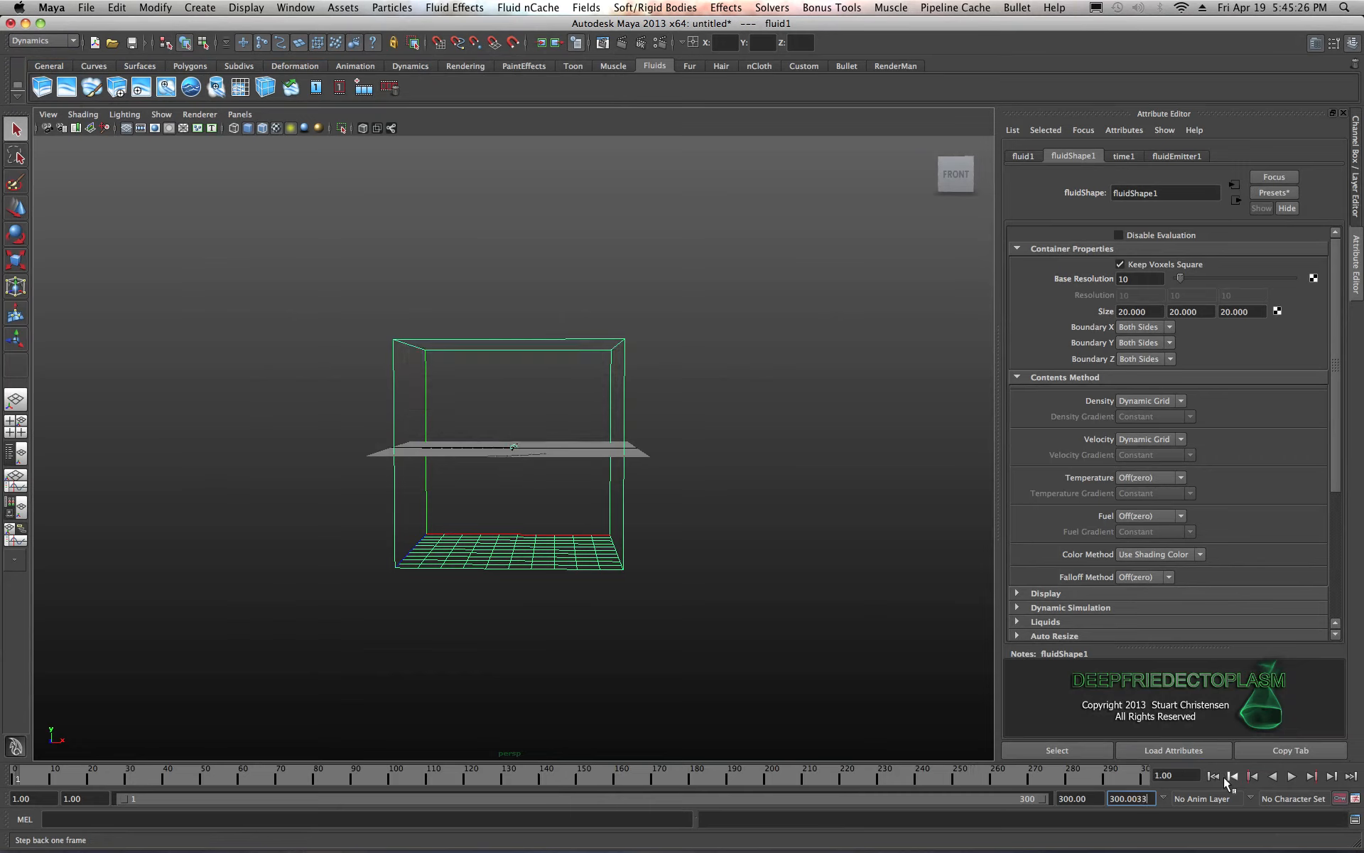
click(1292, 776)
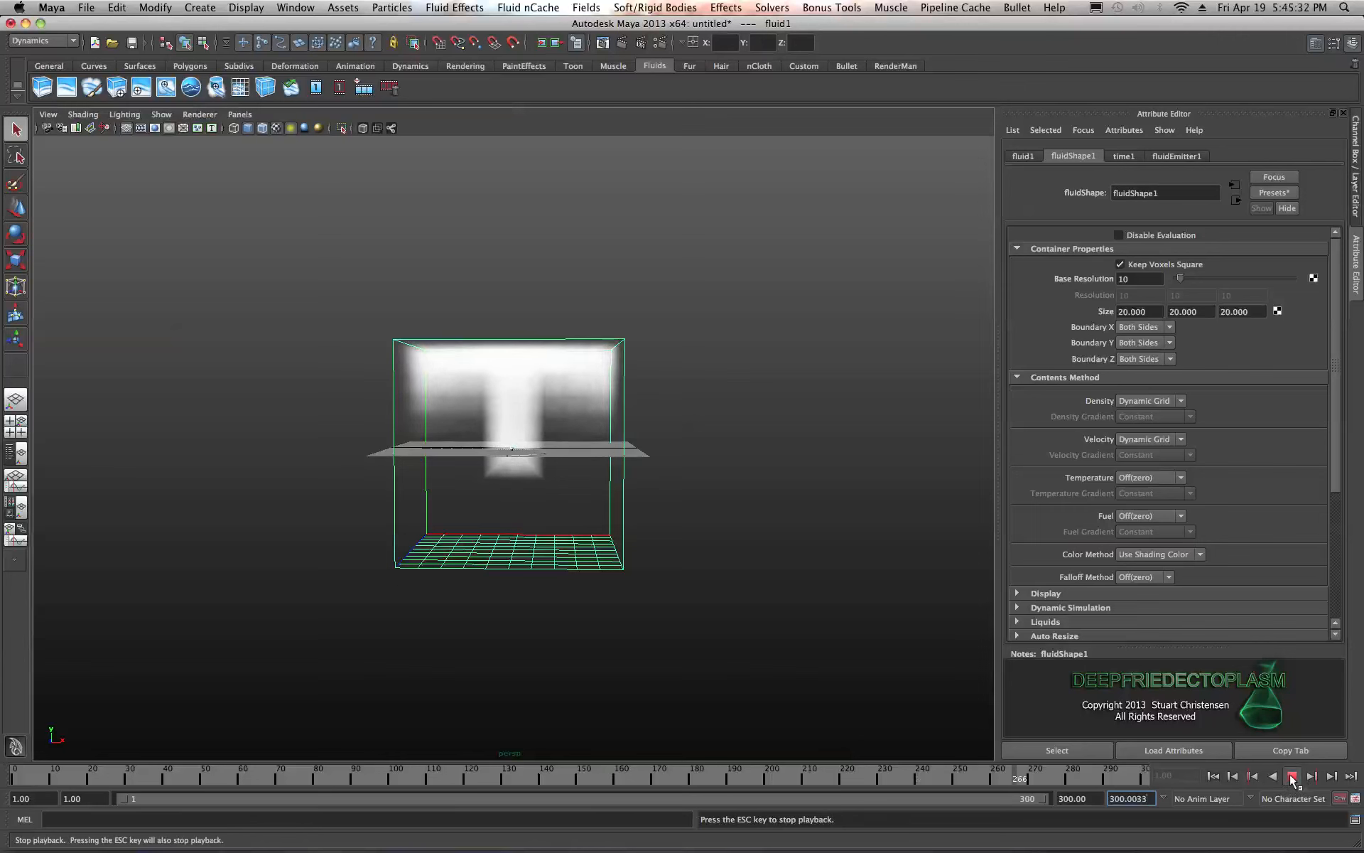
click(1292, 777)
click(1214, 777)
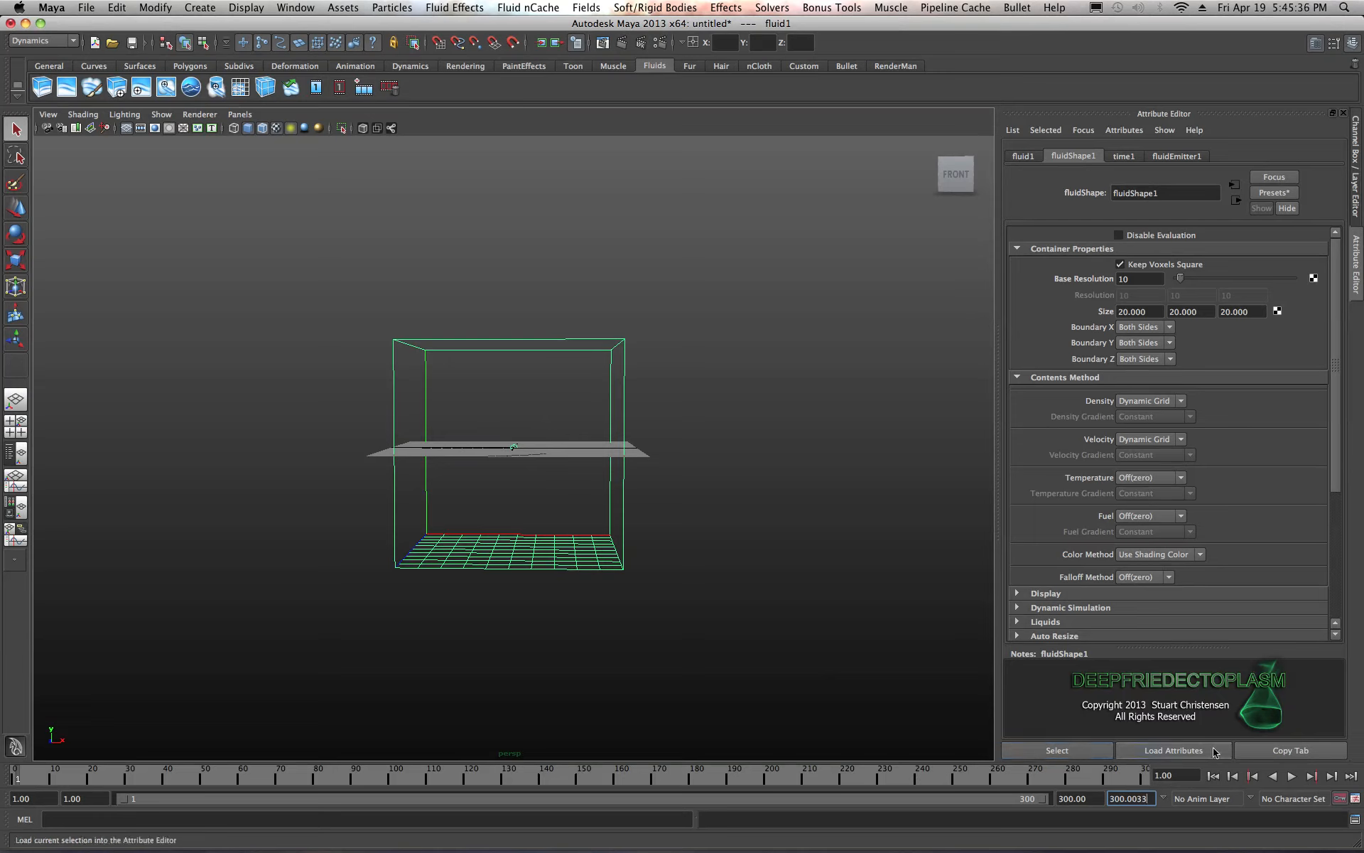
click(1292, 777)
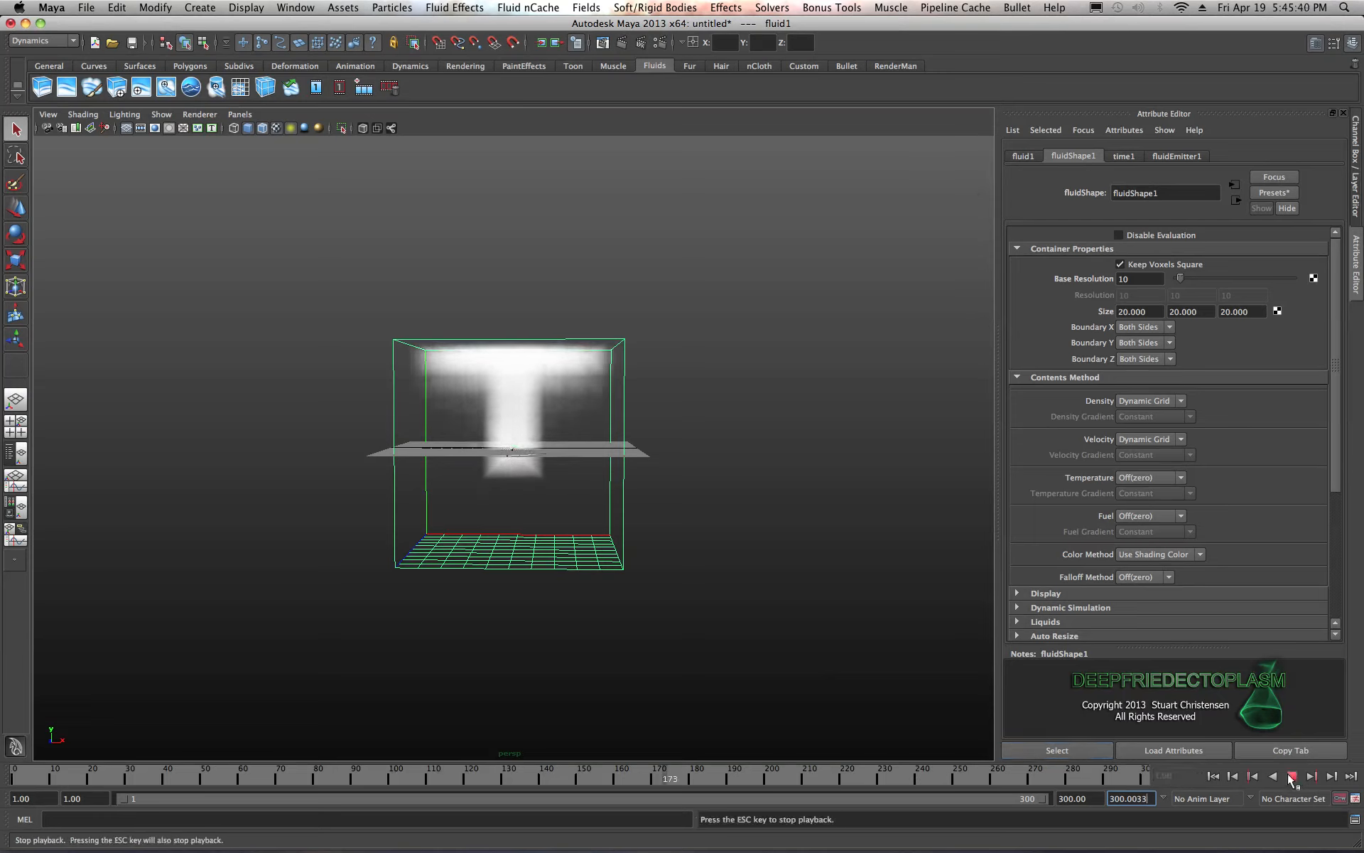
click(1292, 777)
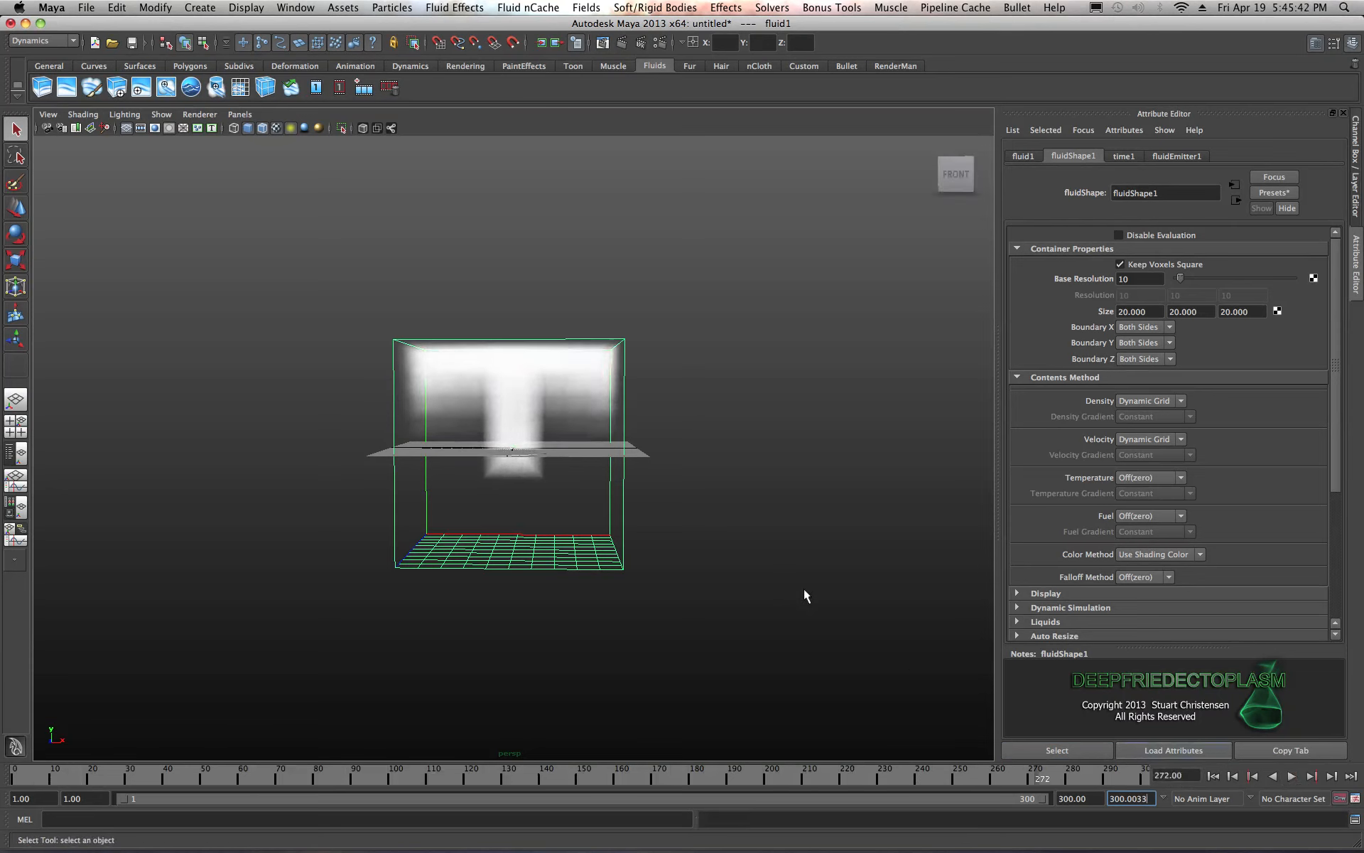
scroll(774, 560, up, 5)
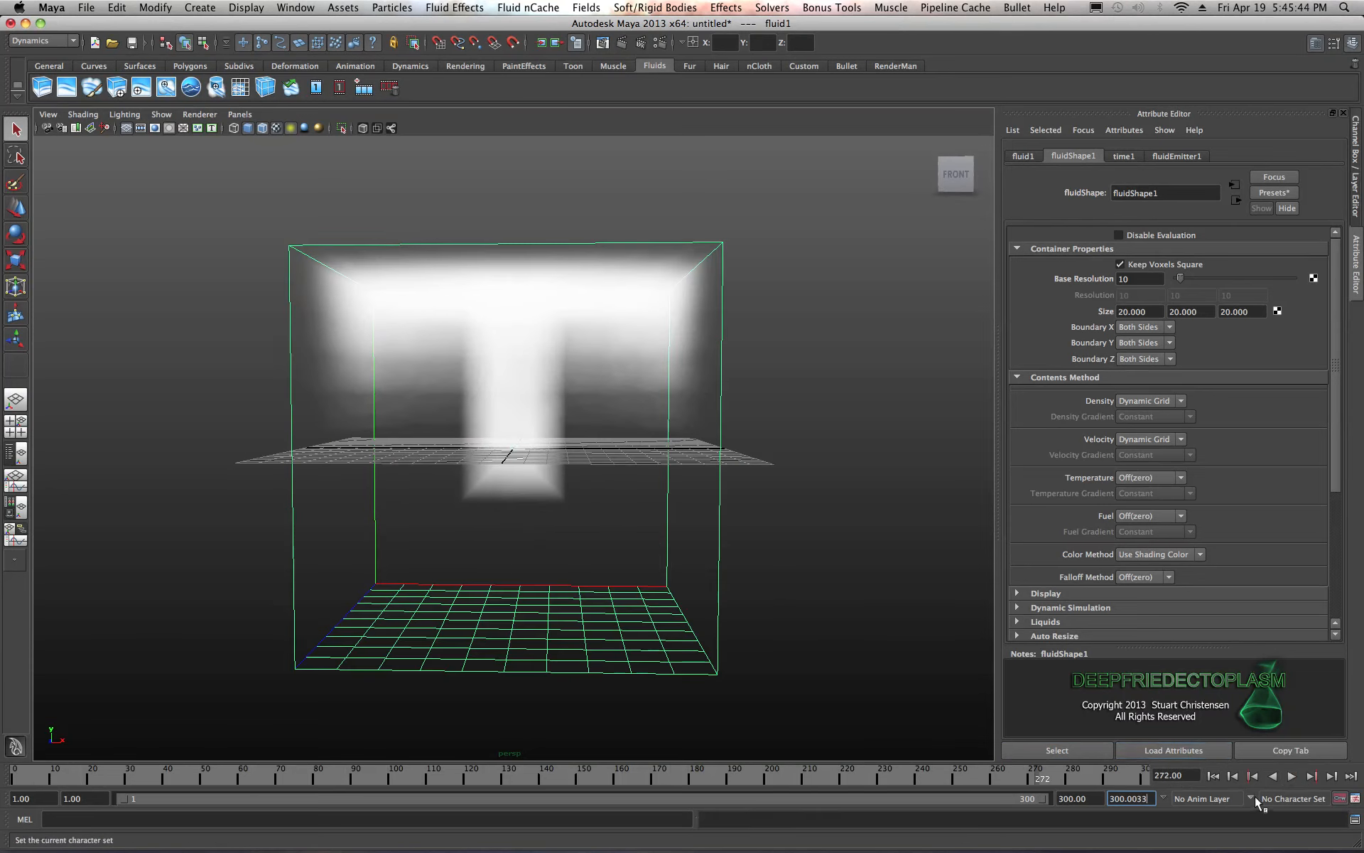
click(1213, 776)
click(1293, 776)
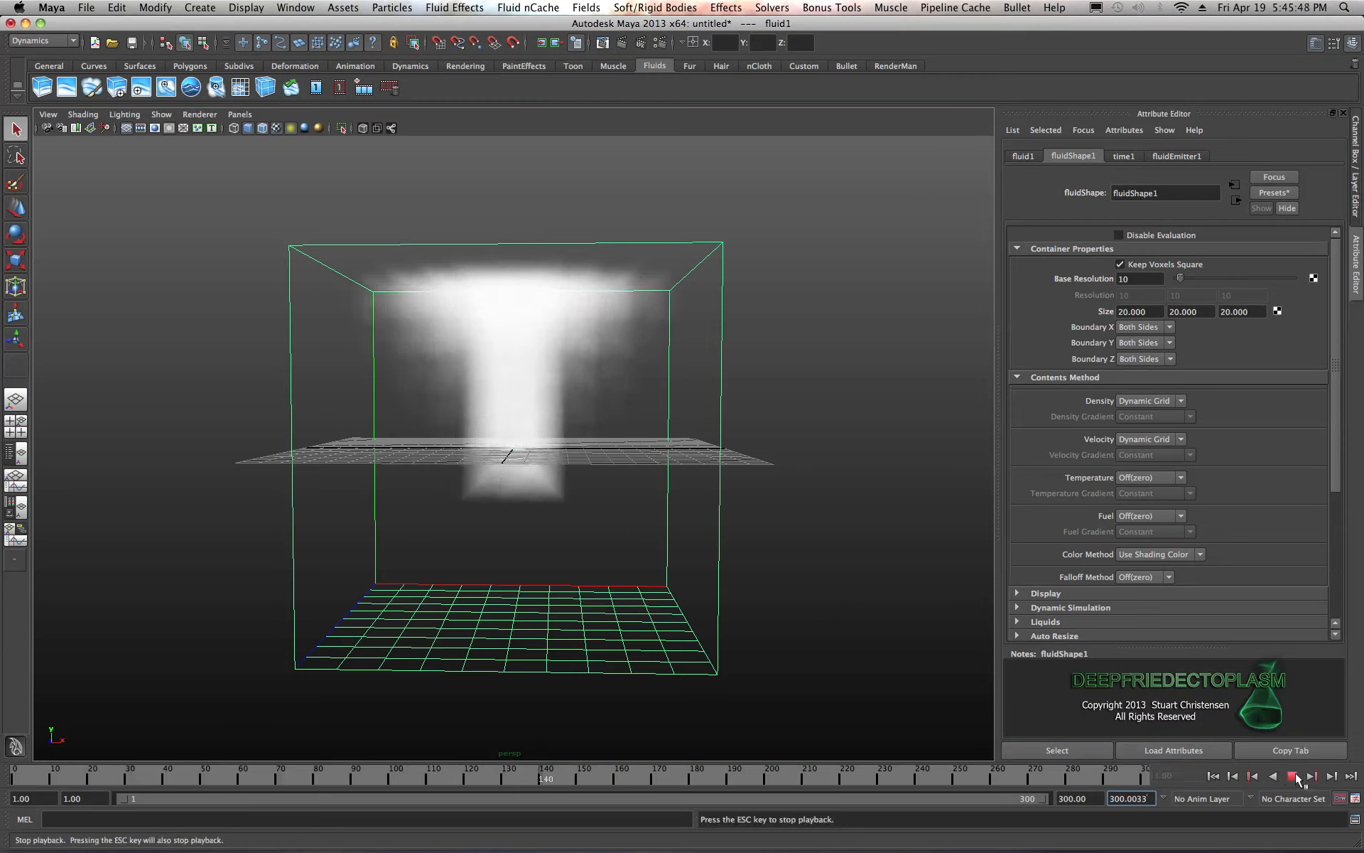
click(1294, 776)
click(1213, 776)
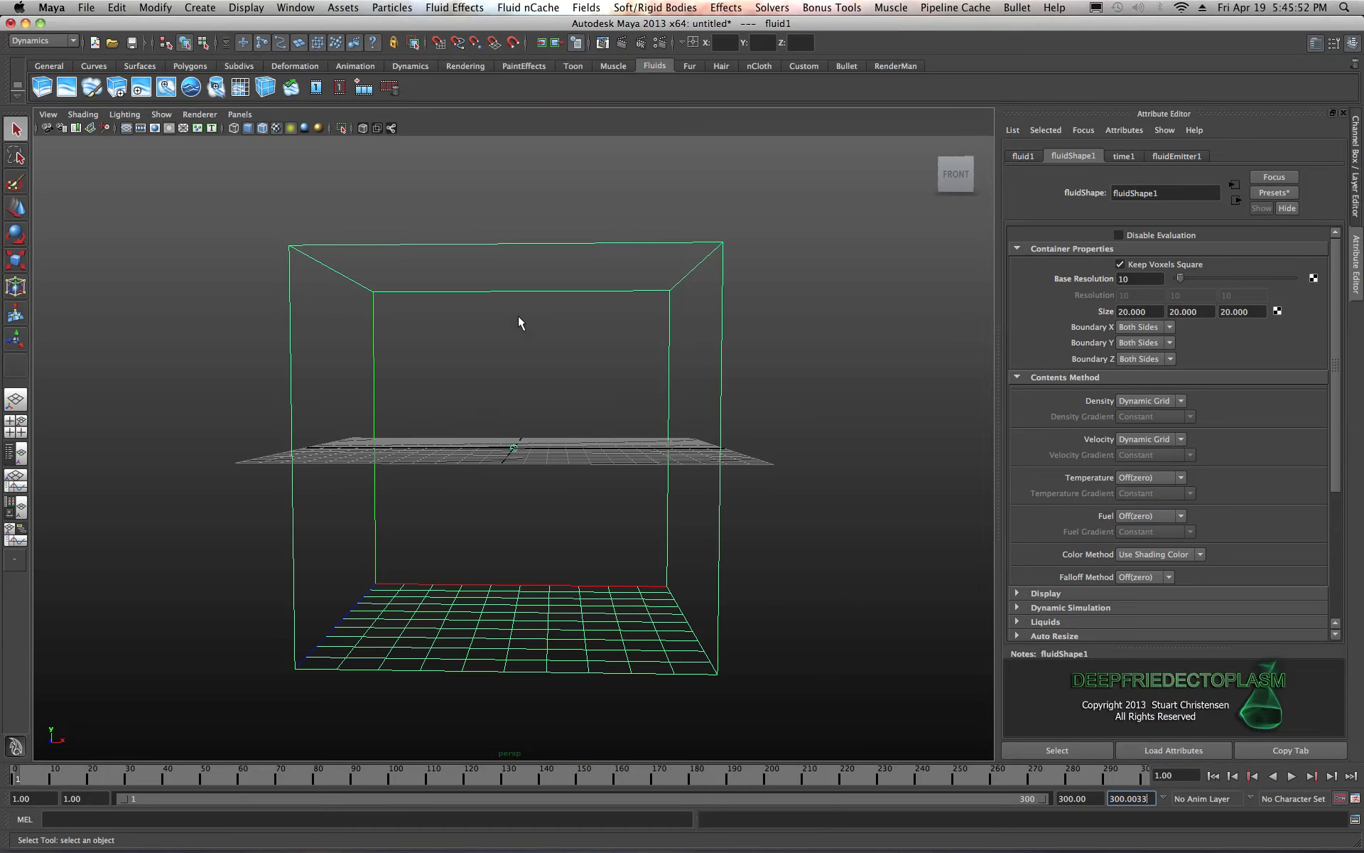
- Set the fluid emitter's Density/Voxel/Sec to 4.5 and play the simulation to examine the emission
click(1176, 156)
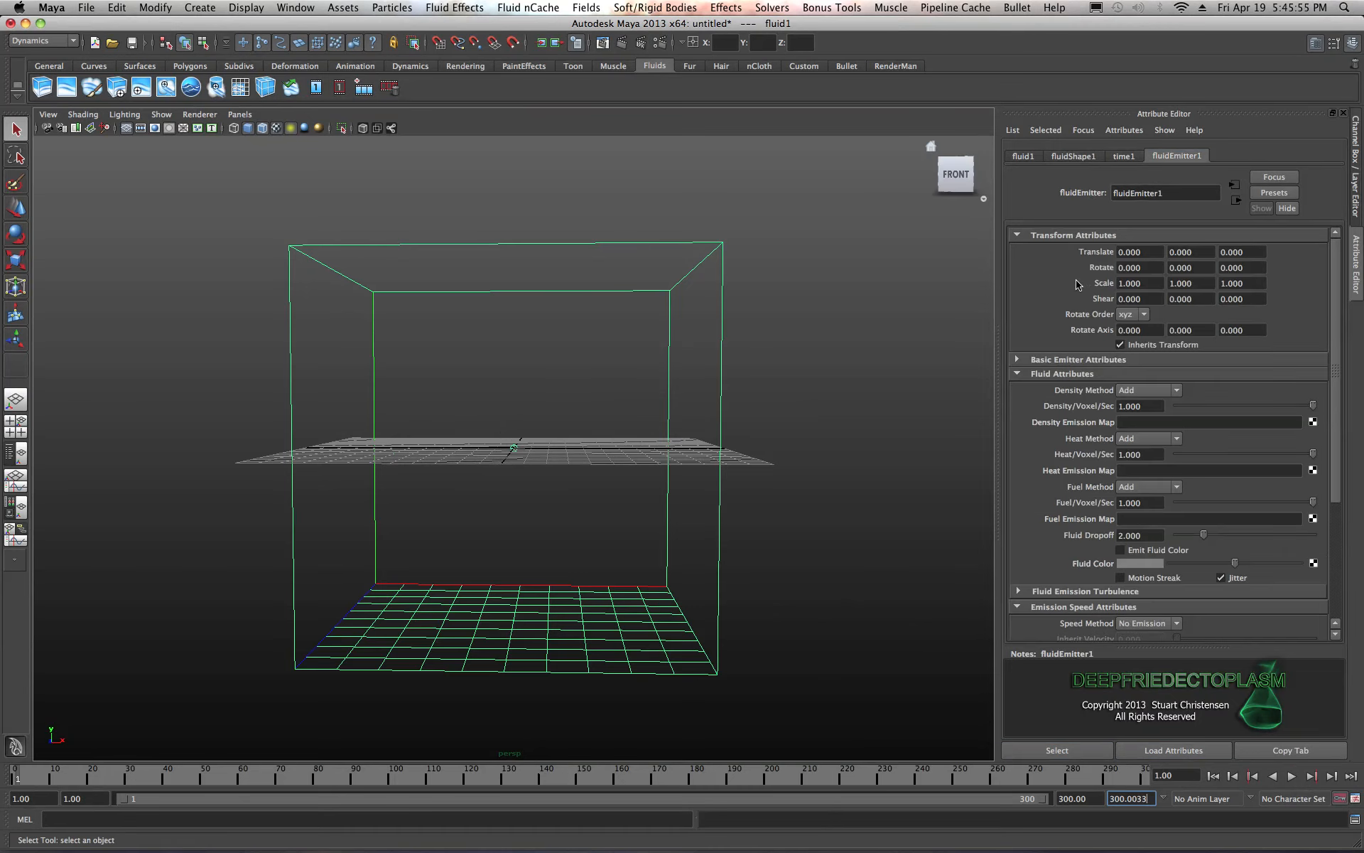
click(1018, 360)
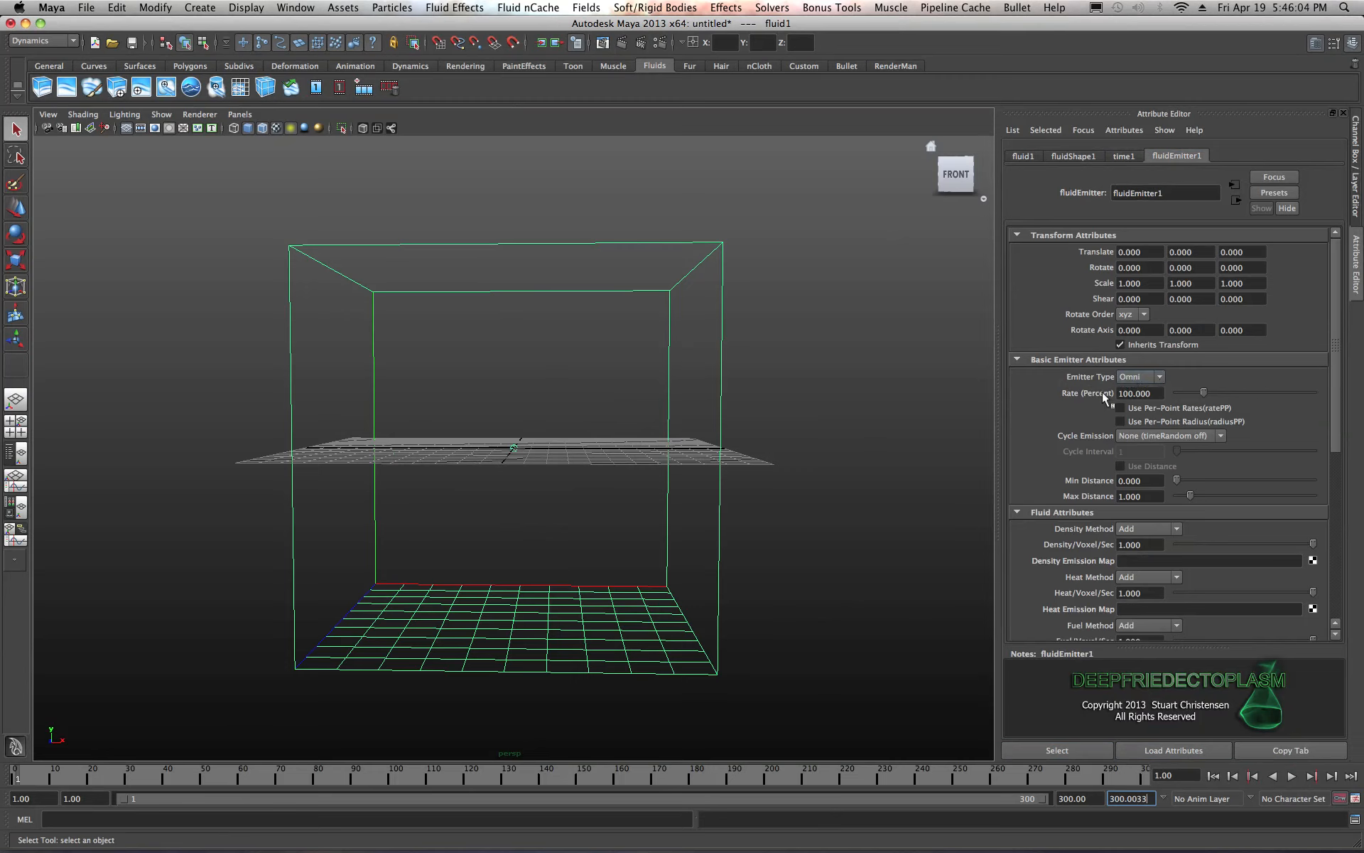
scroll(1077, 486, down, 2)
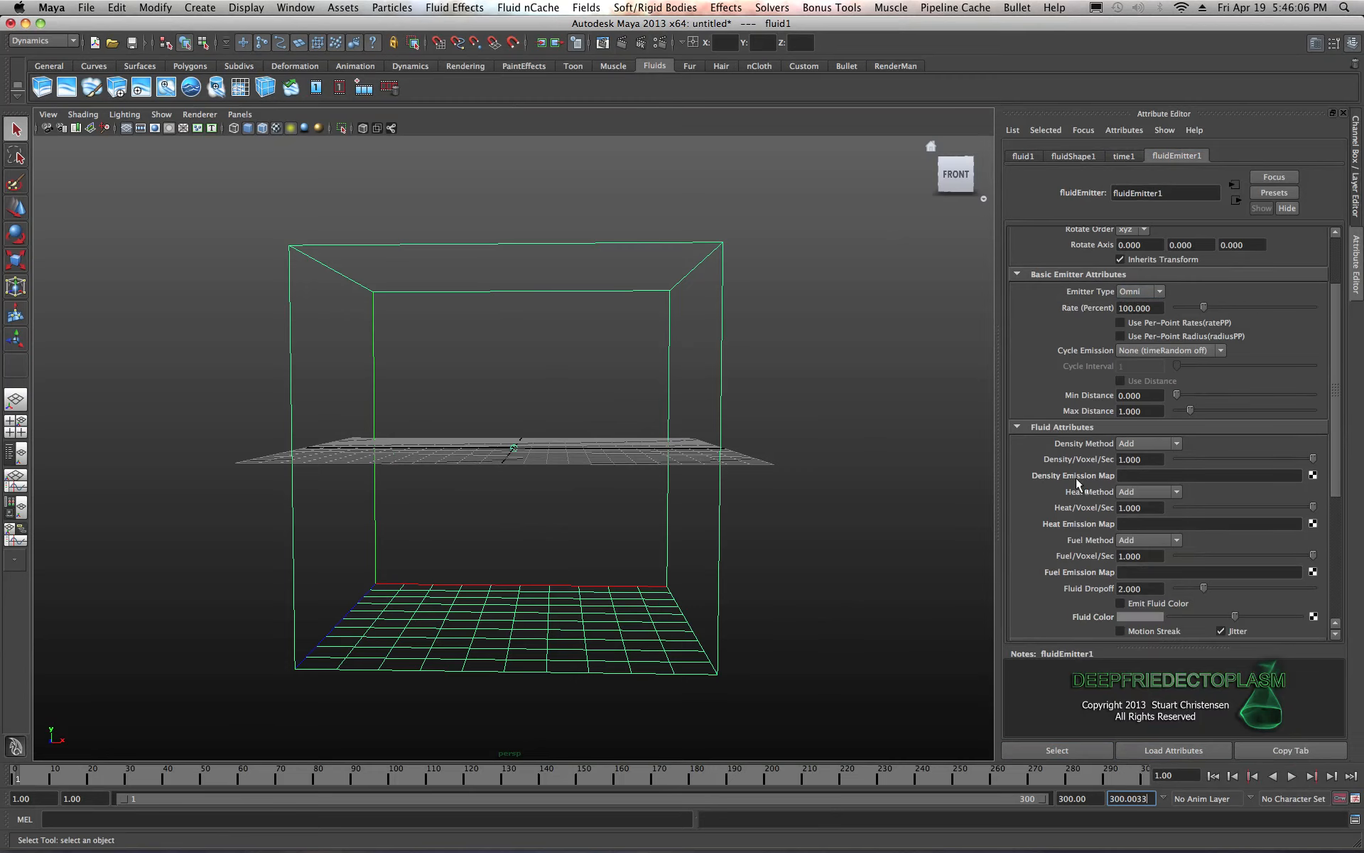
scroll(1073, 478, down, 1)
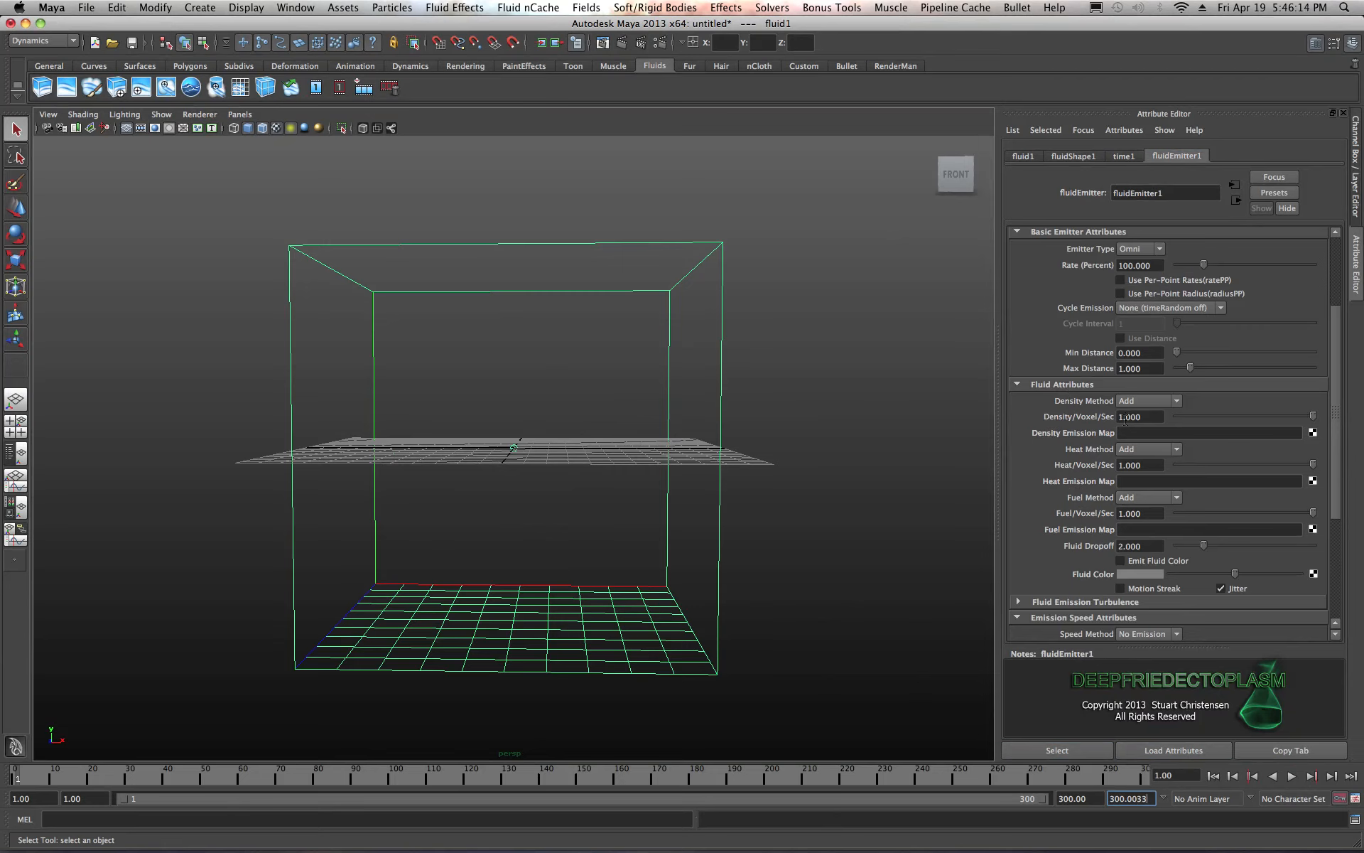
drag(1142, 418, 1103, 421)
click(1142, 465)
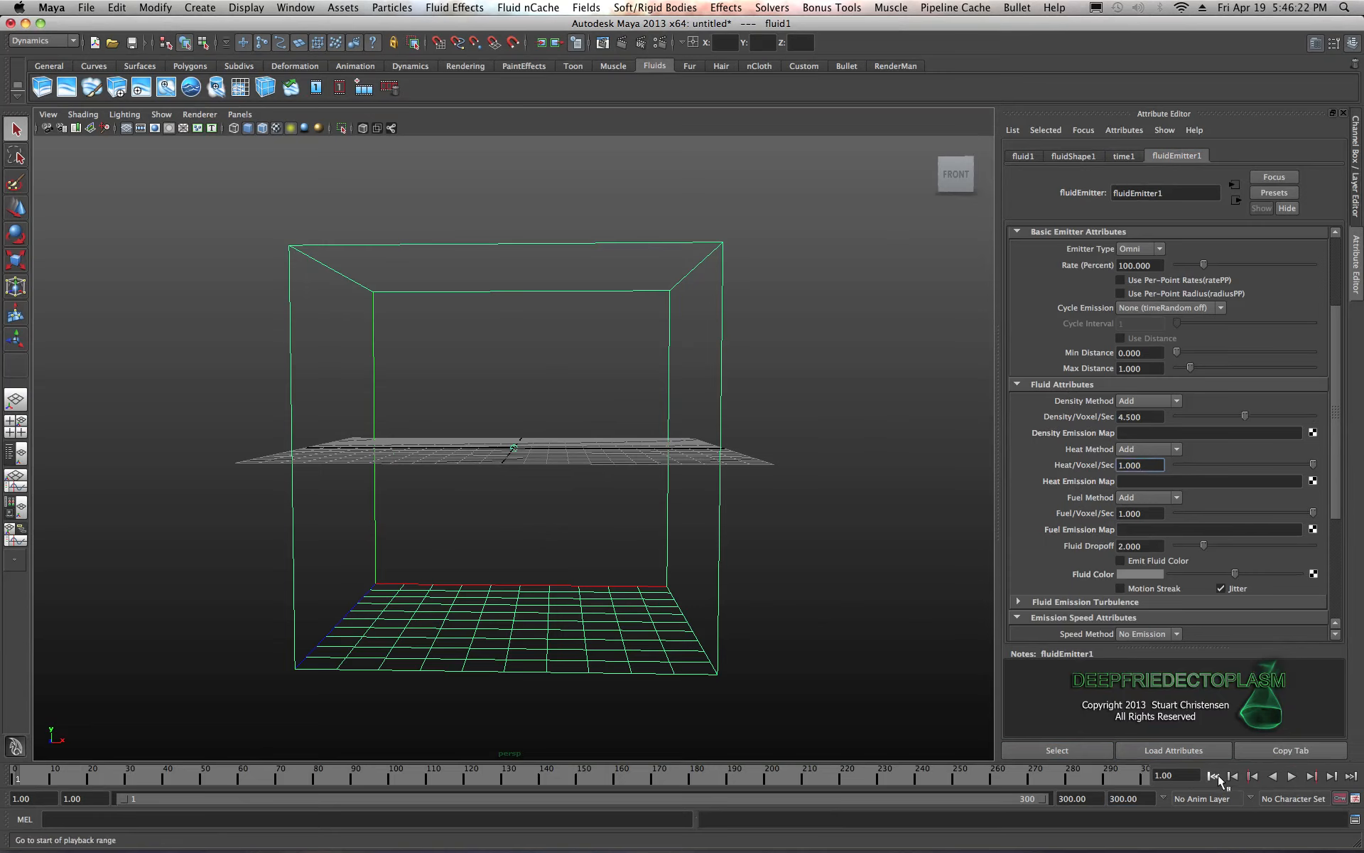
click(1292, 776)
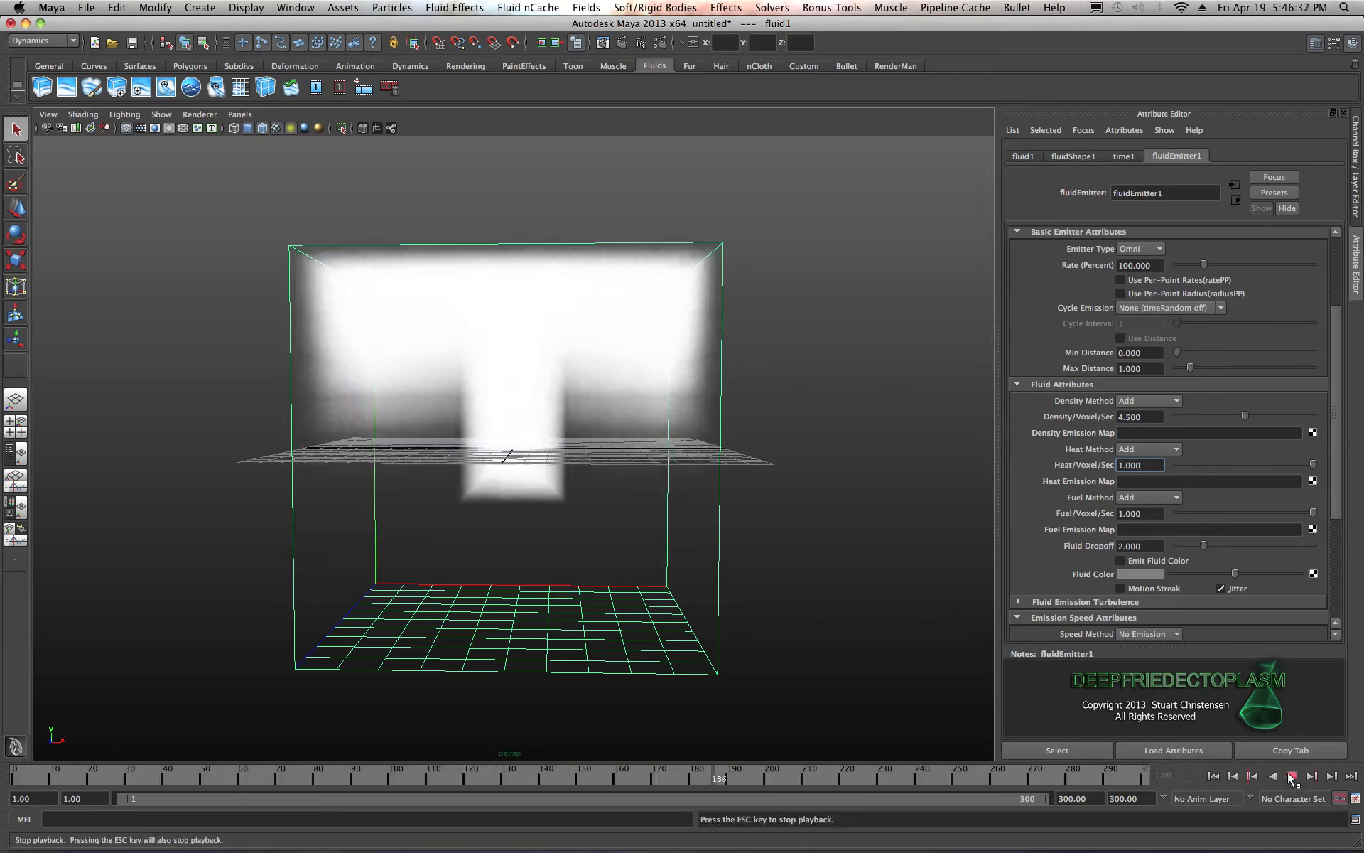
click(1291, 776)
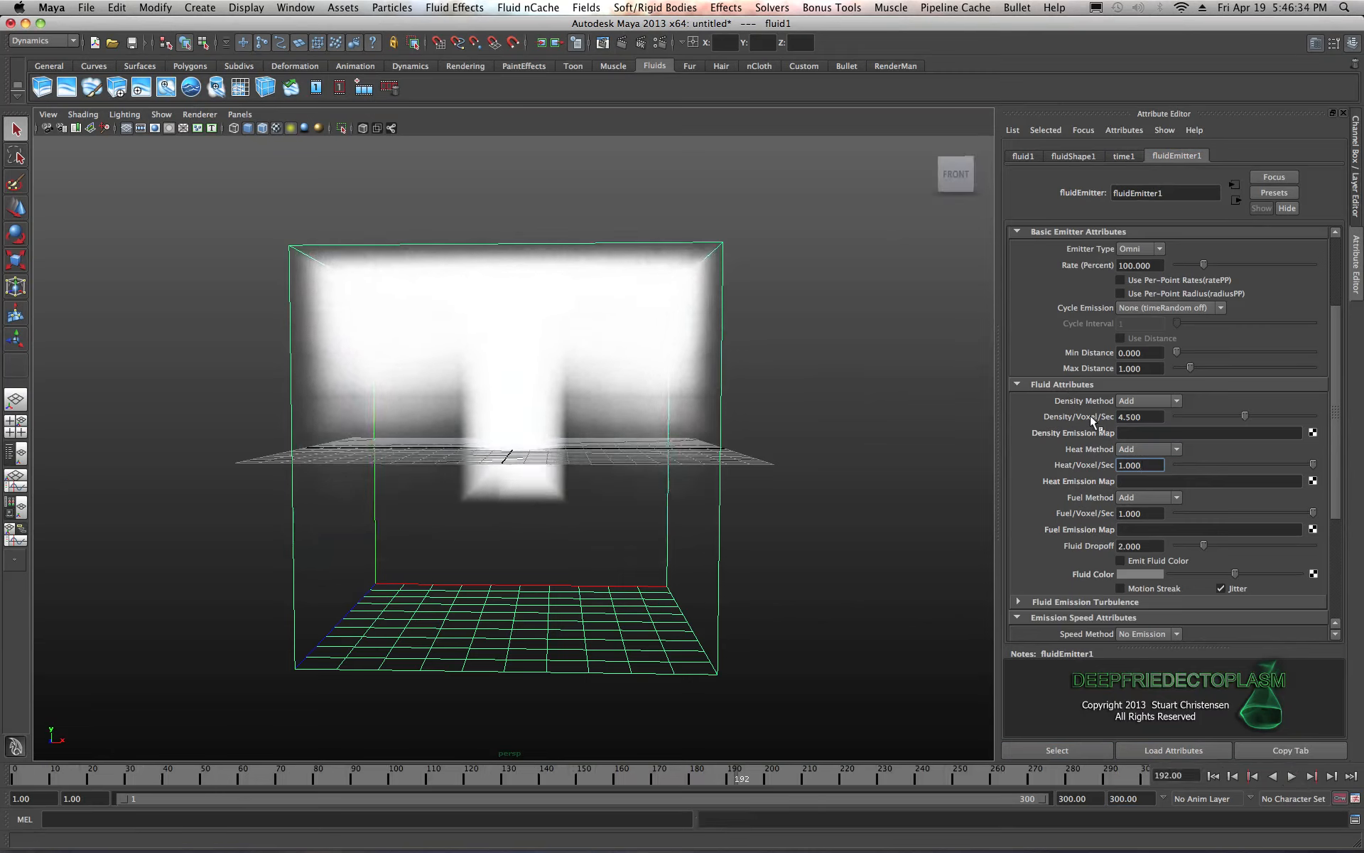
- Try a Density/Voxel/Sec of .5 on the emitter and replay the simulation from the first frame
double_click(1130, 417)
text(.5)
click(1213, 776)
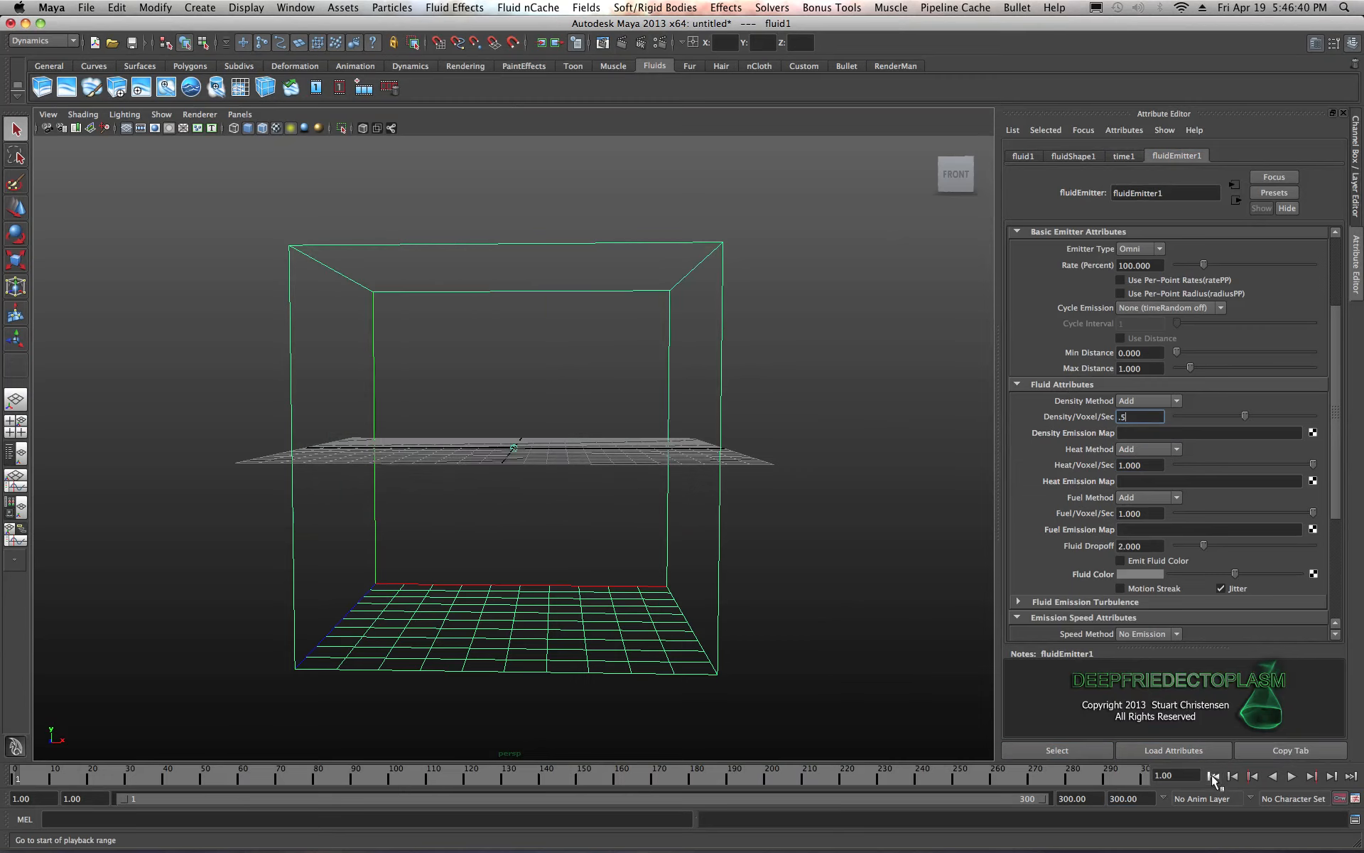
click(1290, 777)
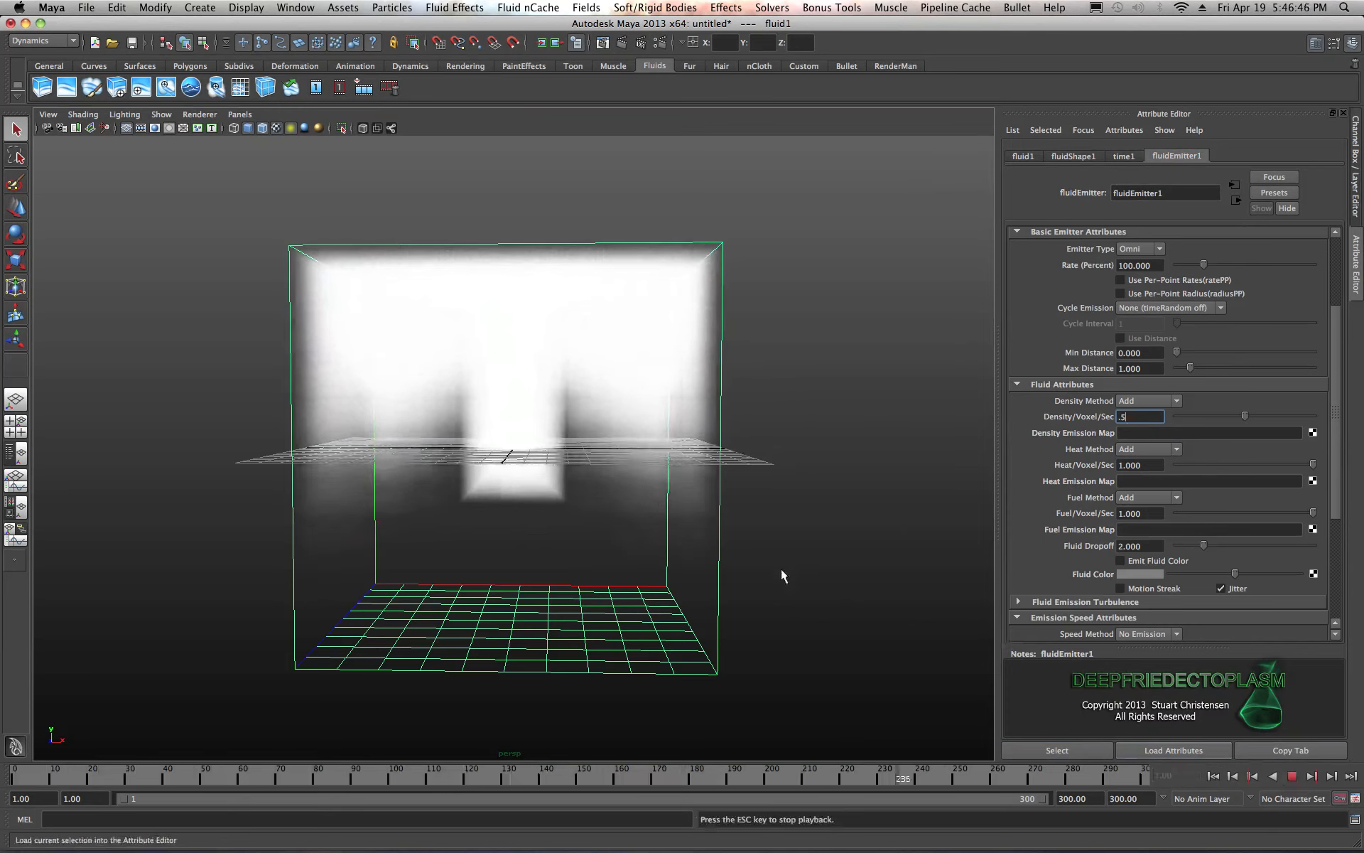
key(Escape)
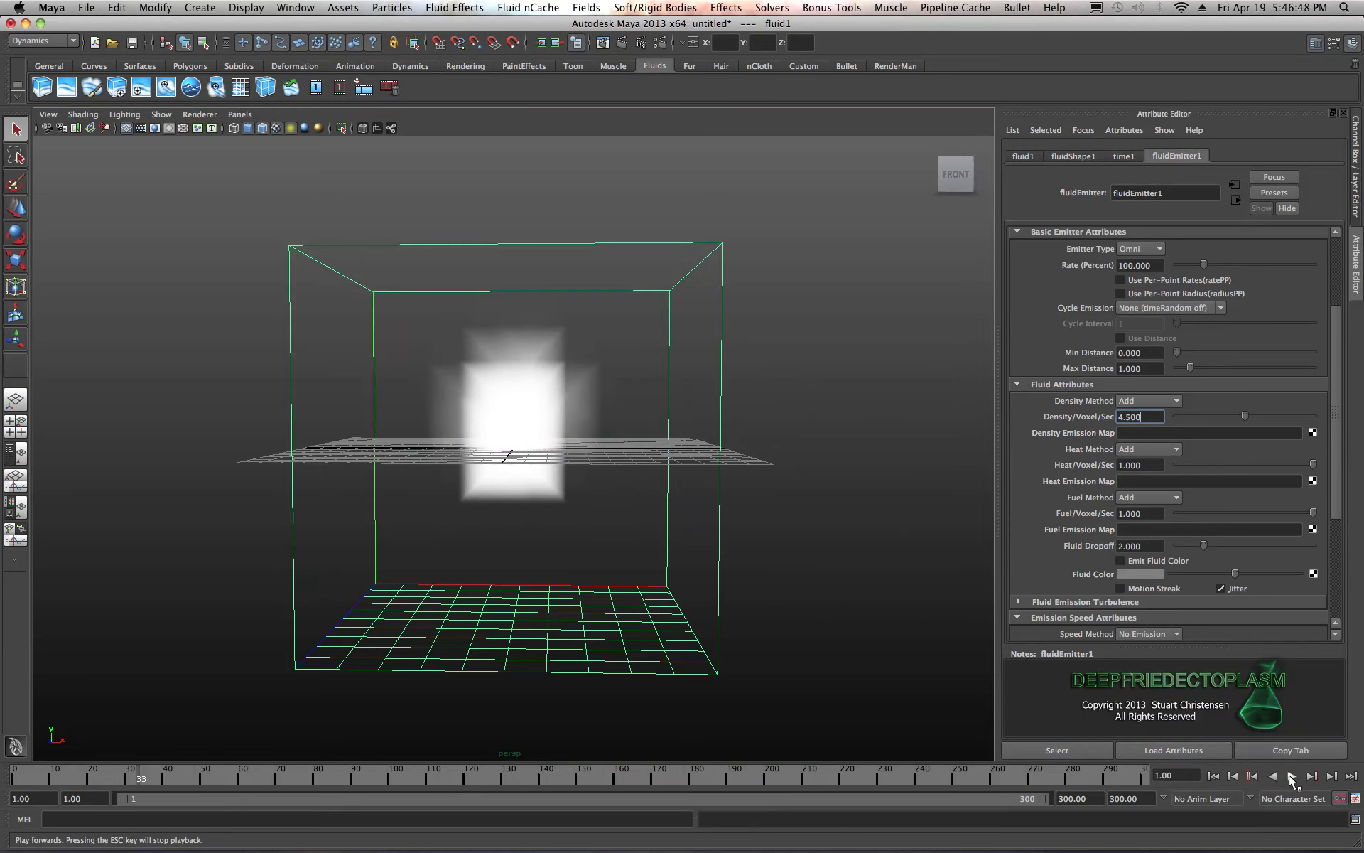
- Set the emitter's Density/Voxel/Sec to 1, replay the simulation from the start to examine the smoke, and return to frame 1
double_click(1159, 419)
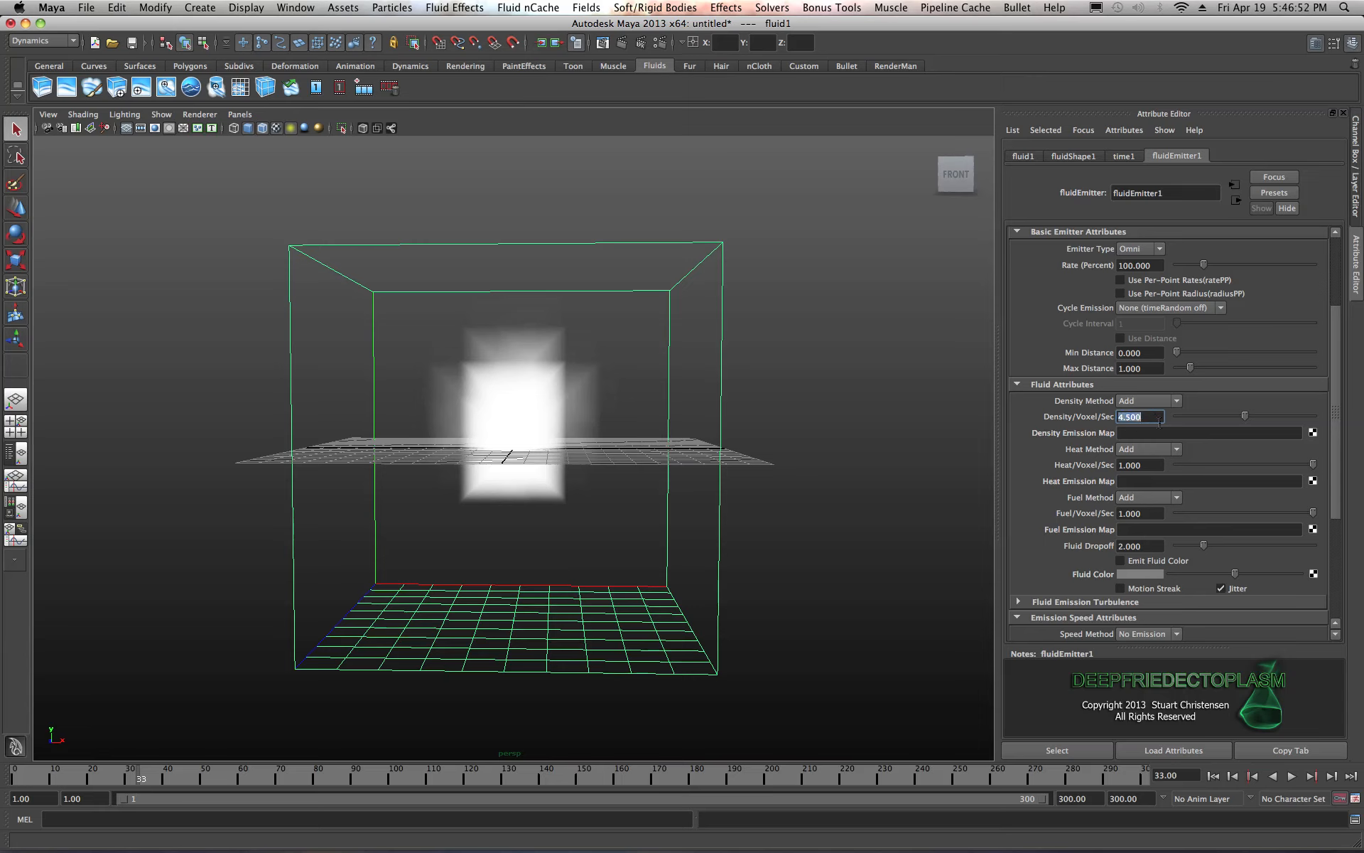
text(1)
click(1153, 466)
click(1292, 776)
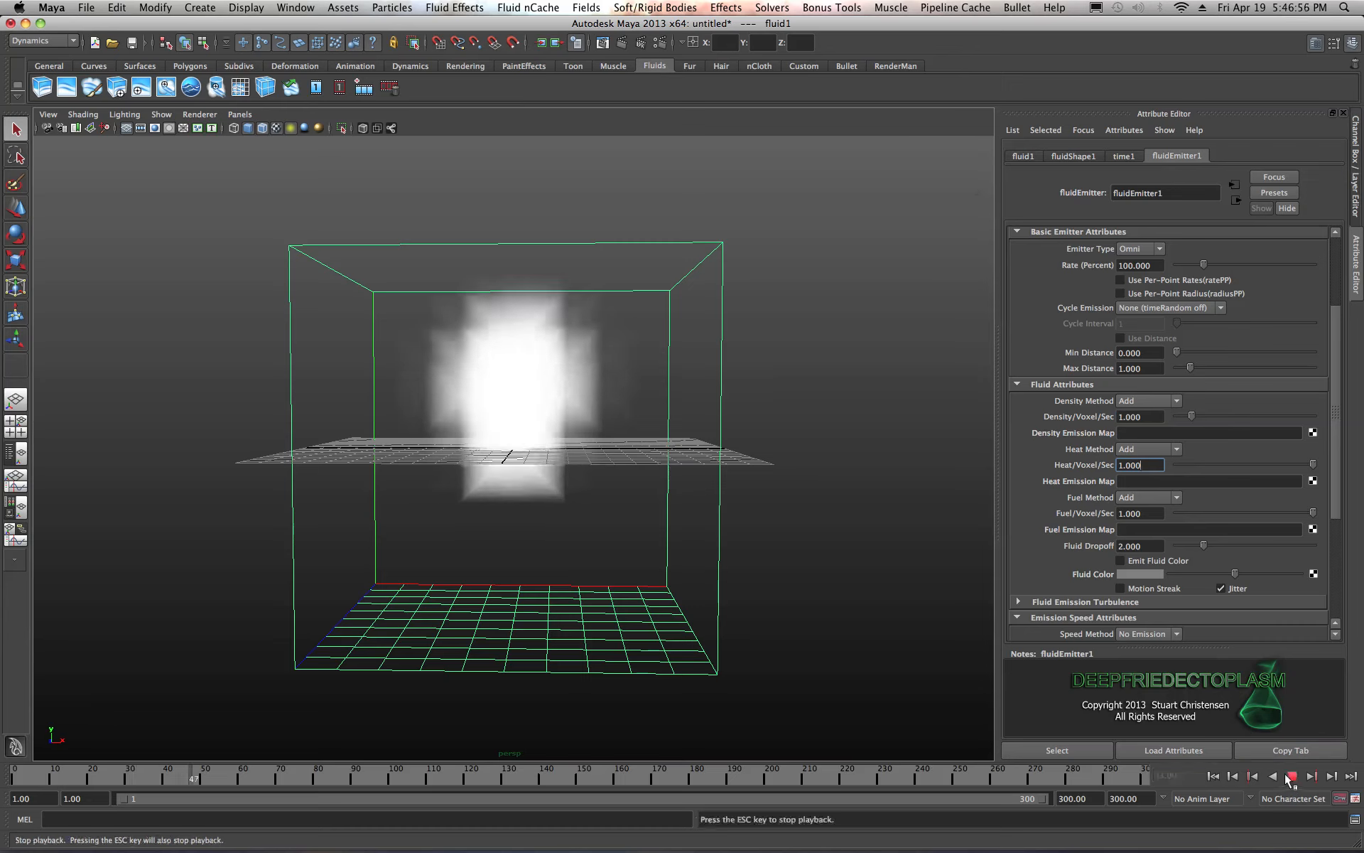
click(1291, 776)
click(1213, 776)
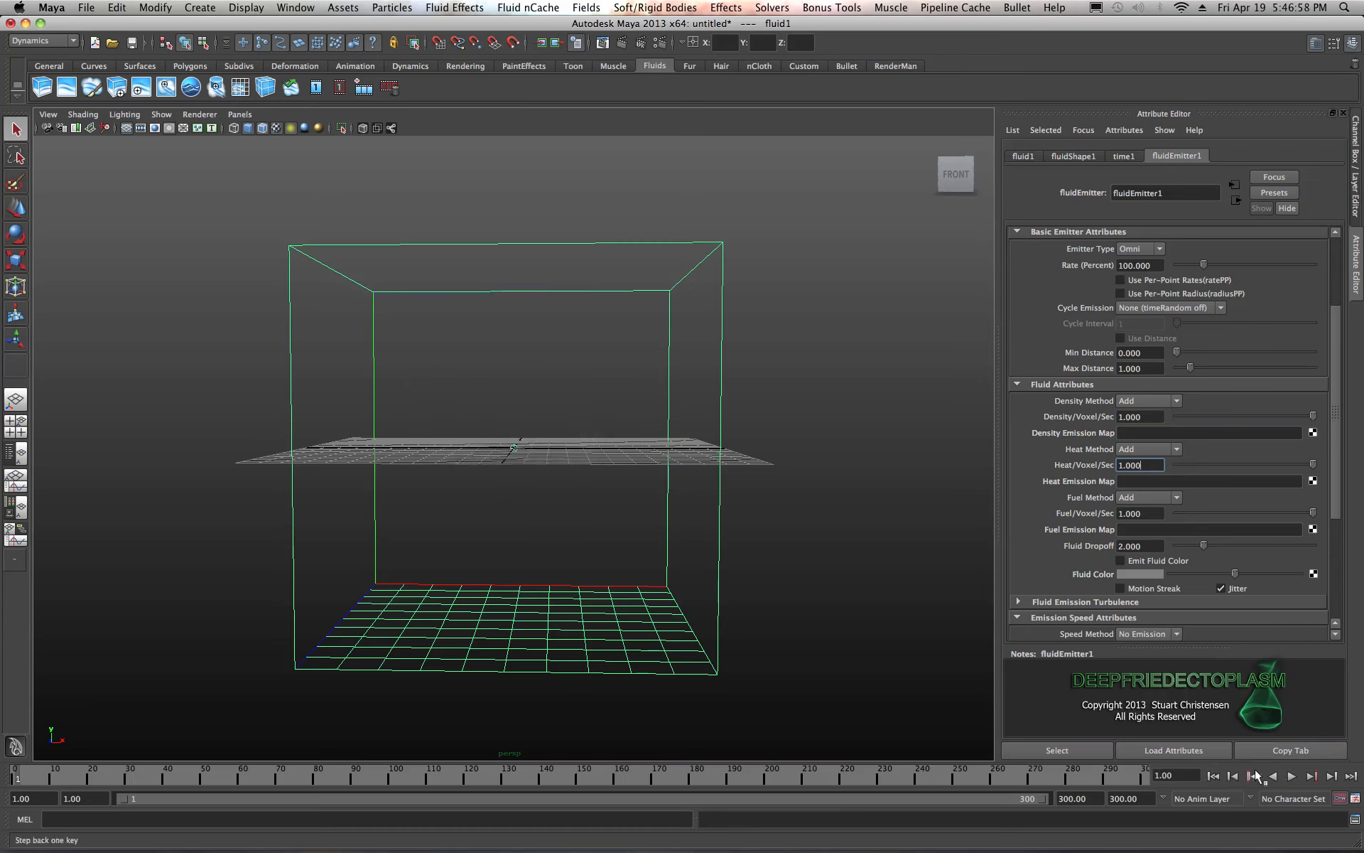
click(1294, 778)
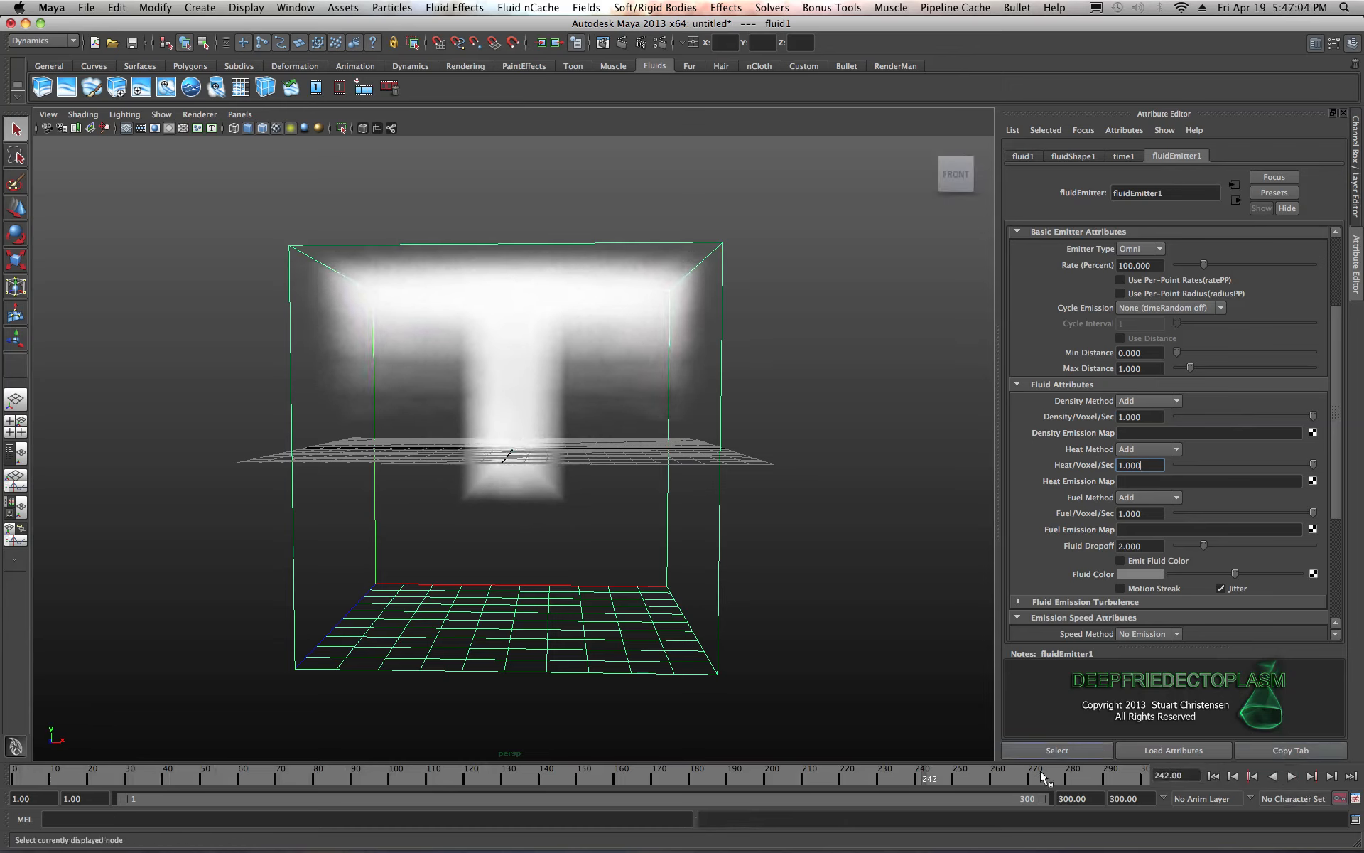
click(354, 768)
drag(353, 758, 16, 759)
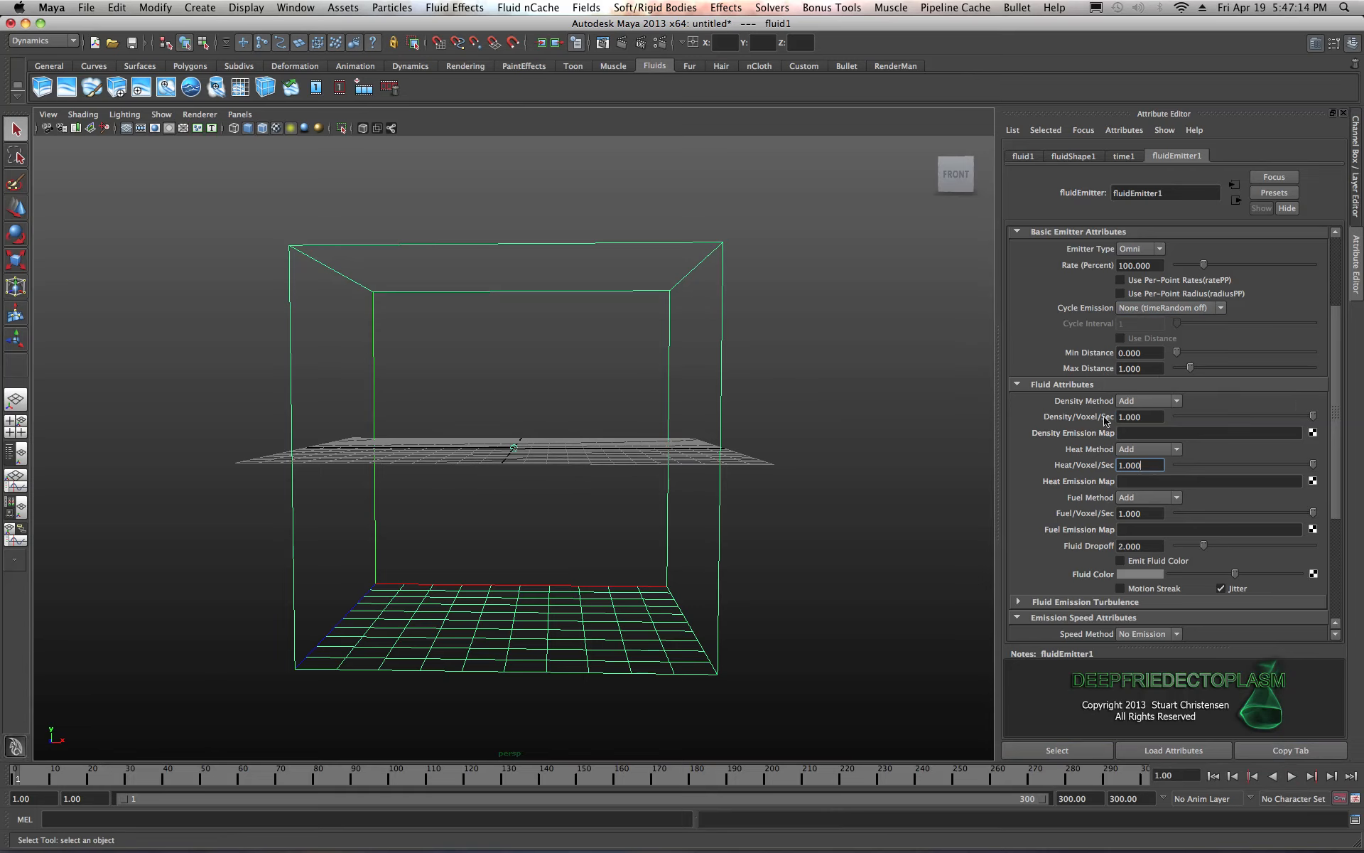
- Set the emitter's Density/Voxel/Sec to 4.5 and Heat/Voxel/Sec to 3, and play the simulation to examine the smoke
click(1143, 417)
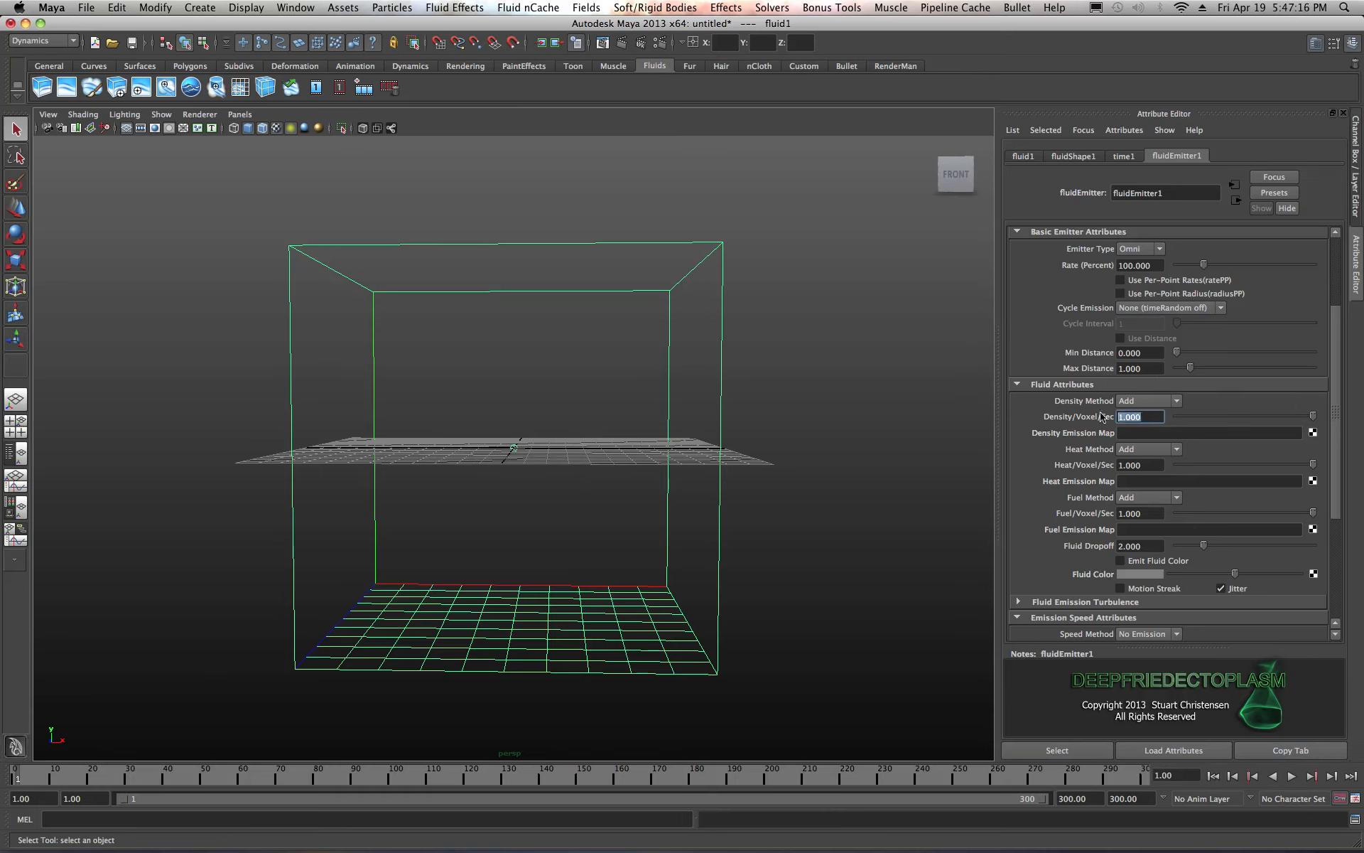
text(4.5)
click(1149, 467)
drag(1151, 468, 1097, 466)
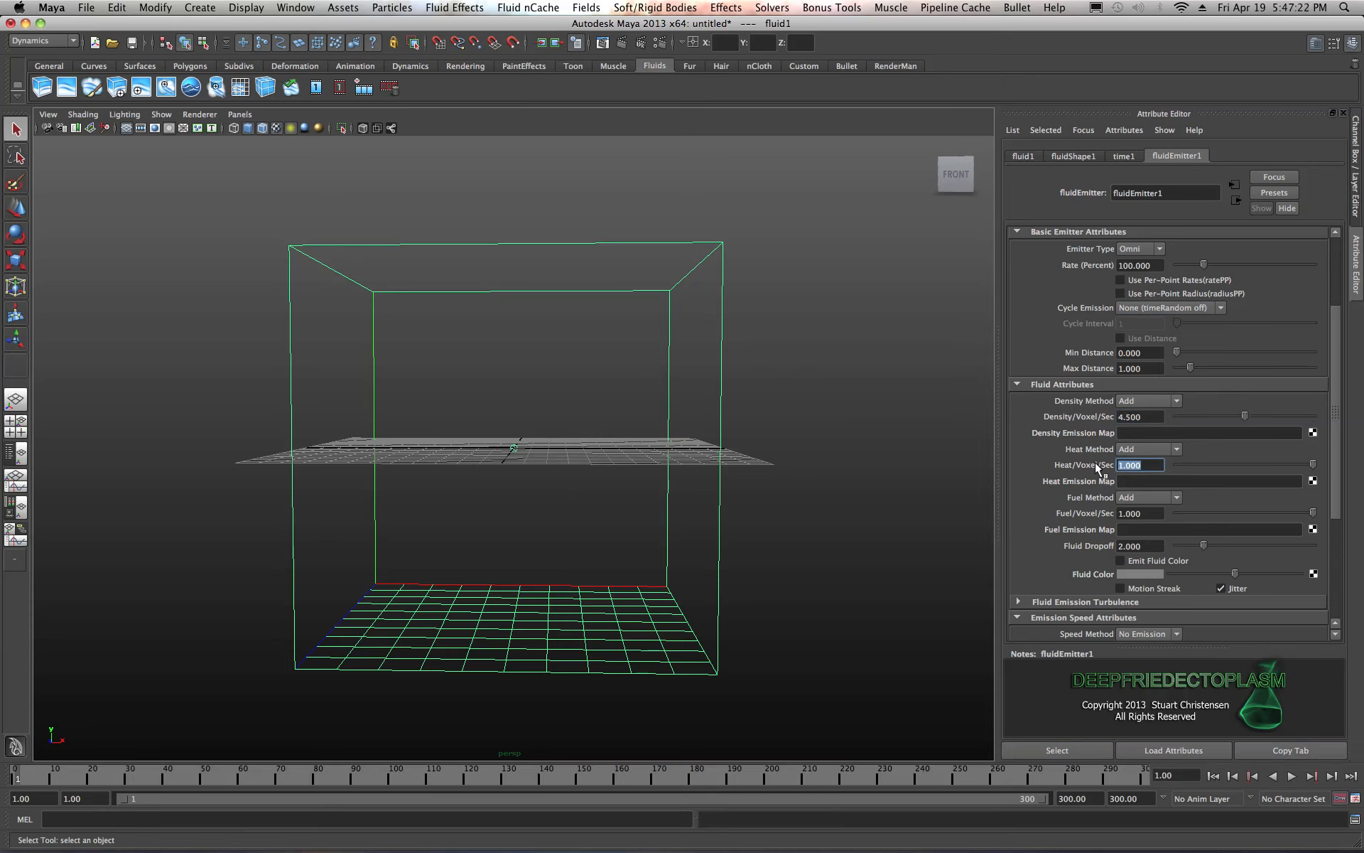
text(3)
click(1140, 513)
click(1152, 545)
scroll(1155, 529, down, 2)
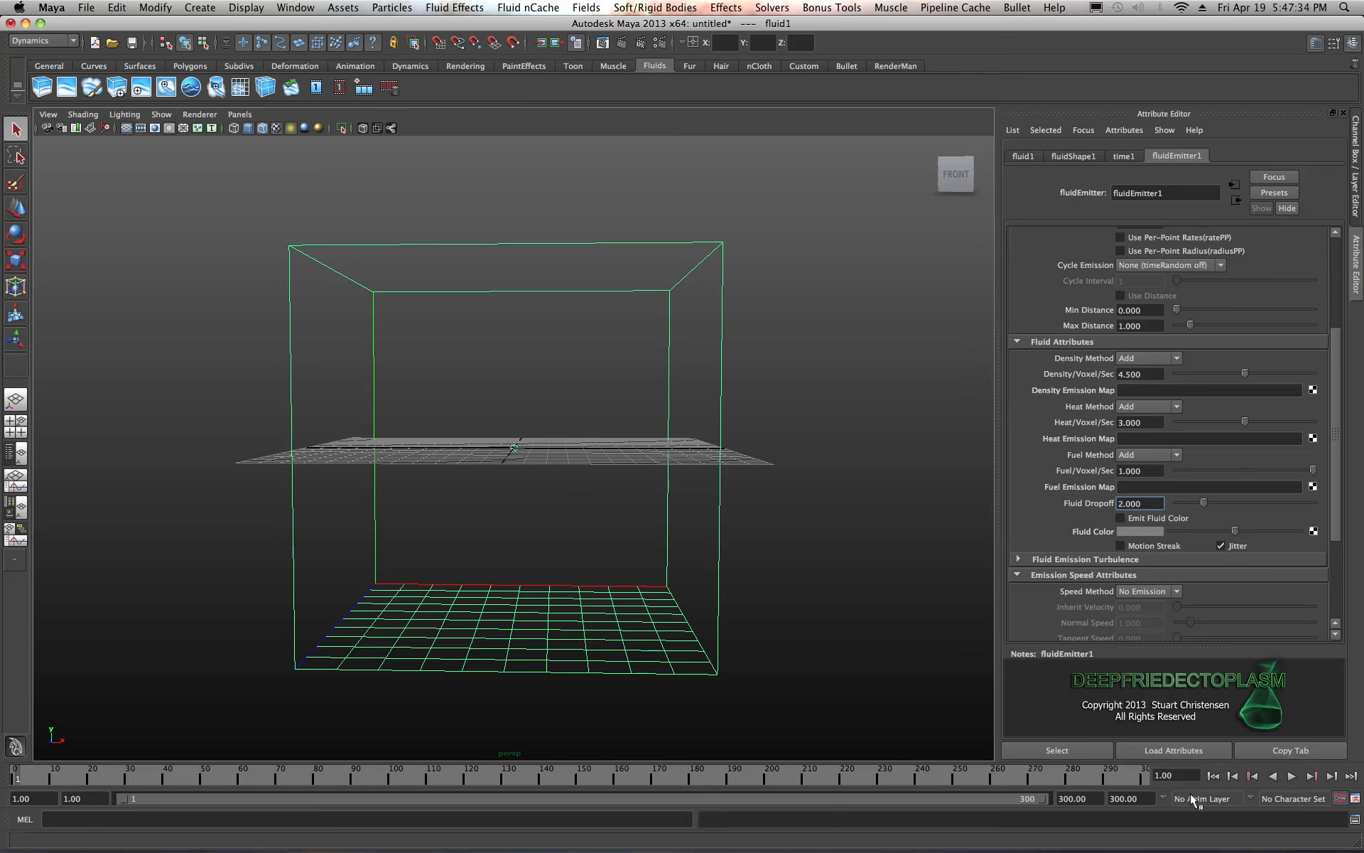
click(1292, 776)
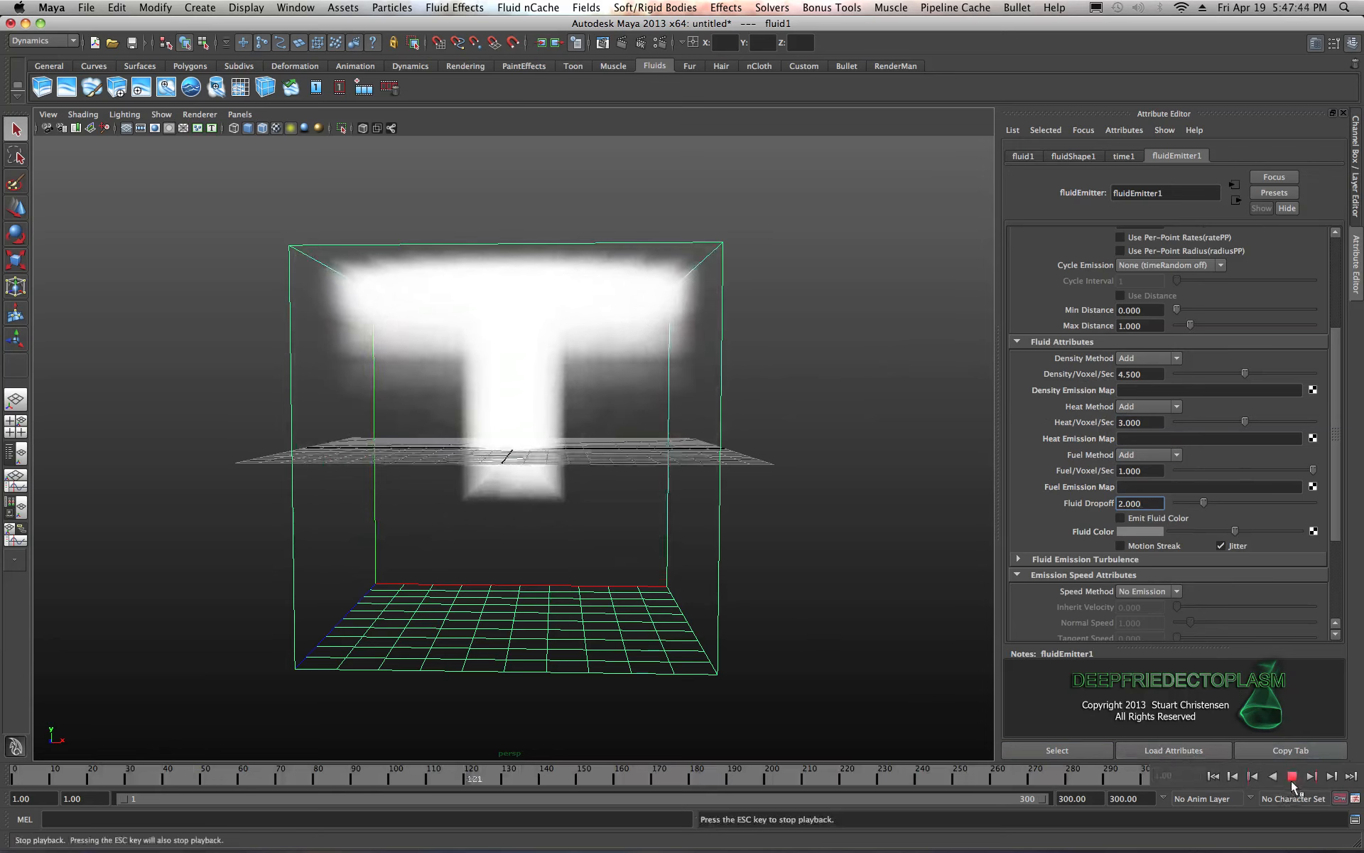
key(Escape)
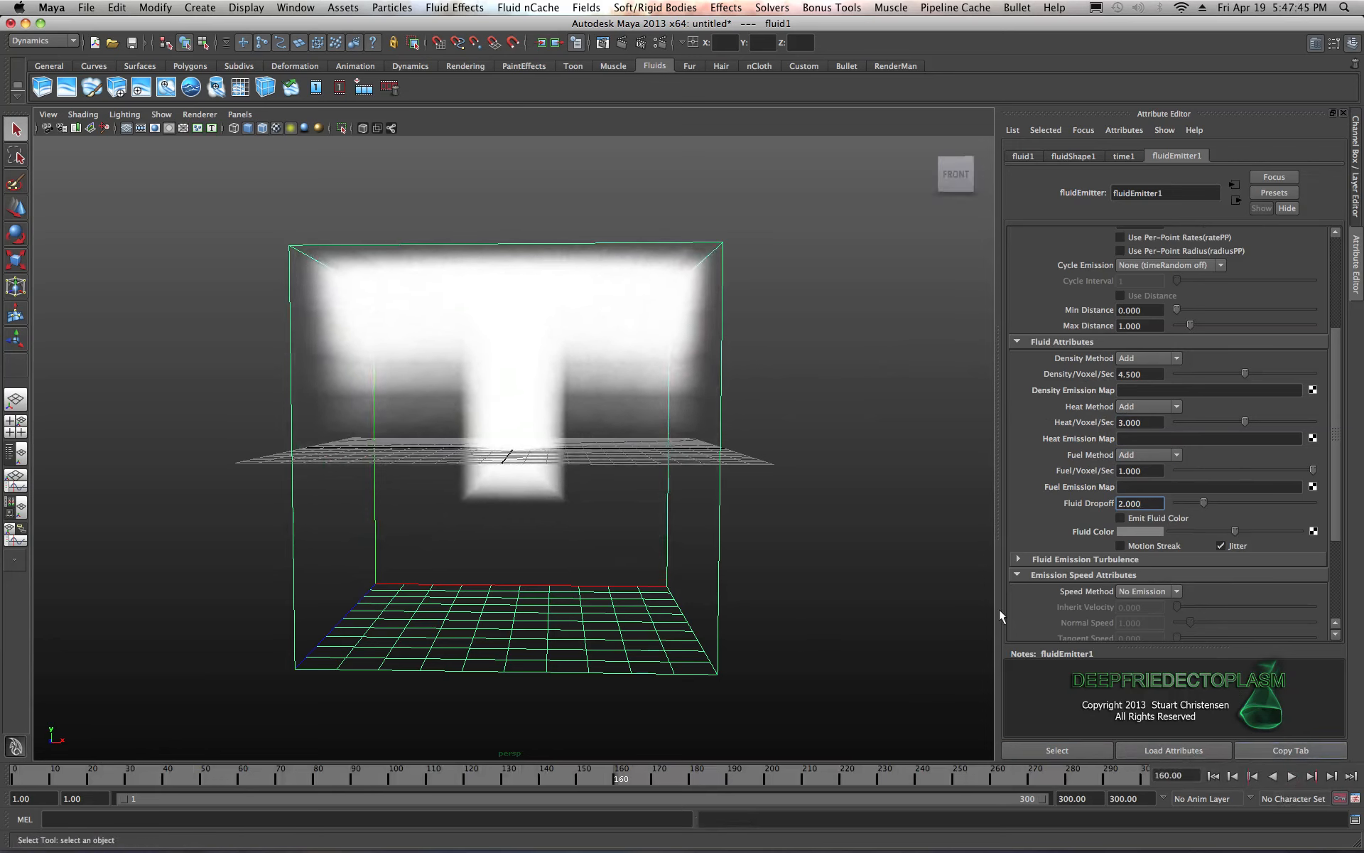
- Set the fluid container's Base Resolution to 40 and its X size to 40
click(1071, 156)
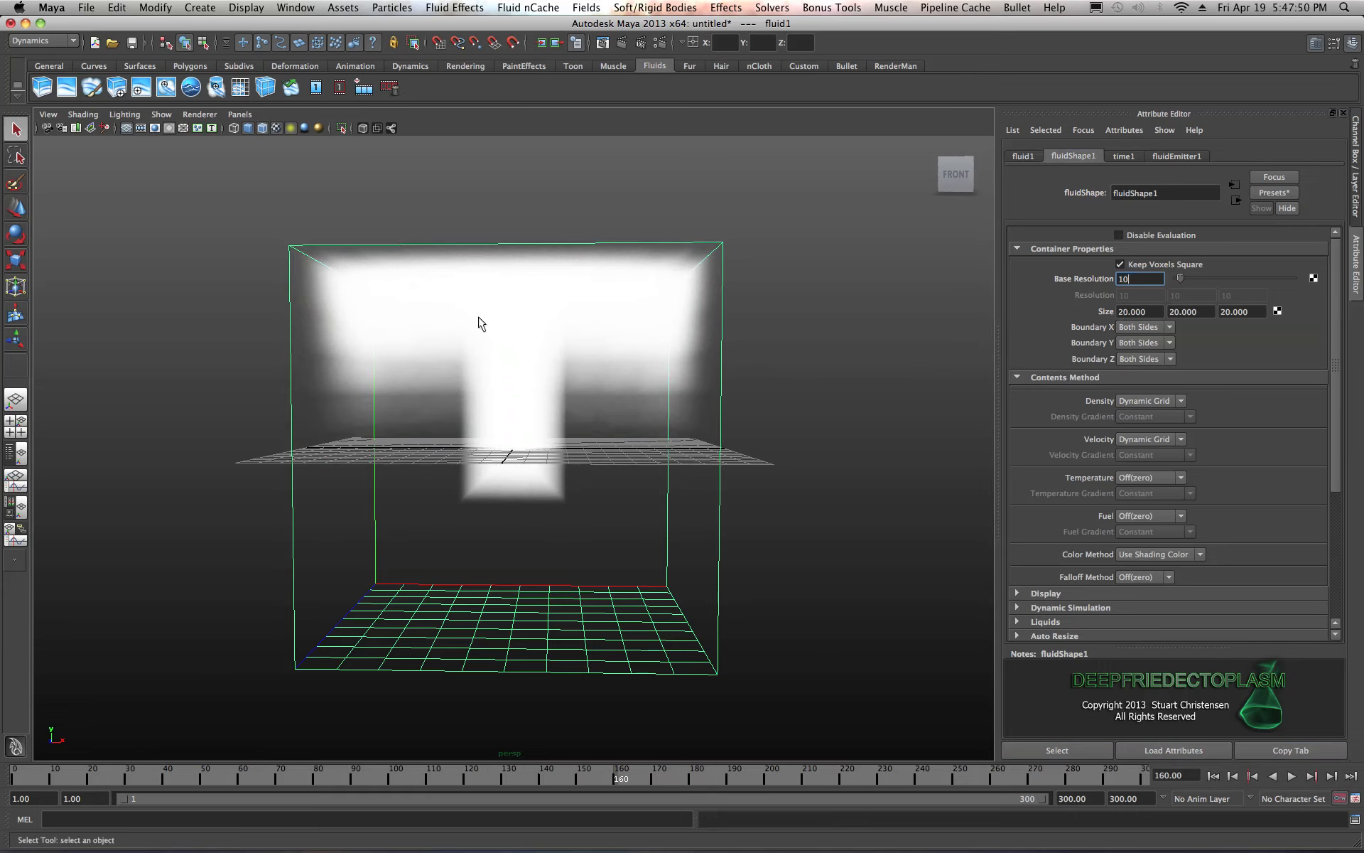
click(15, 262)
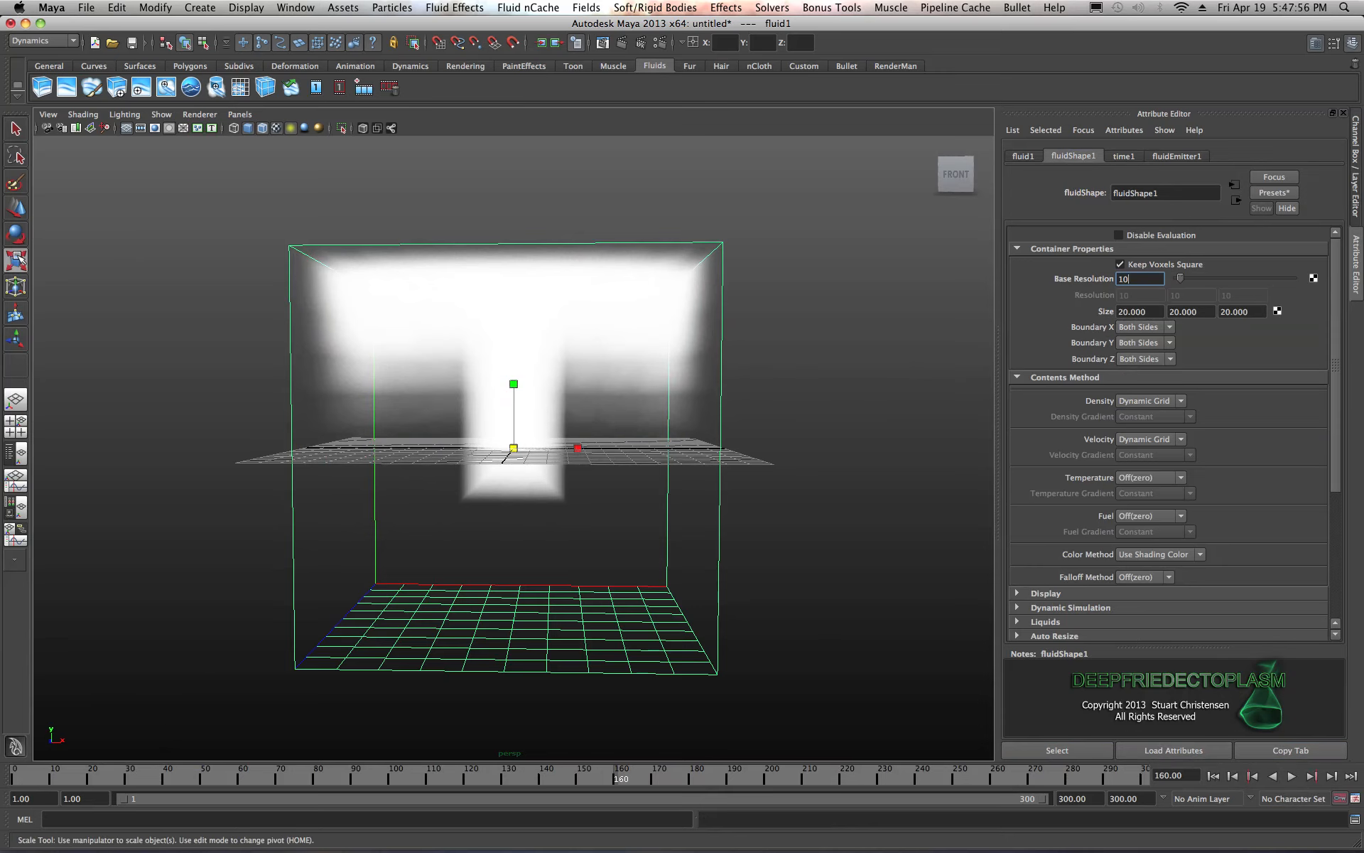
click(409, 202)
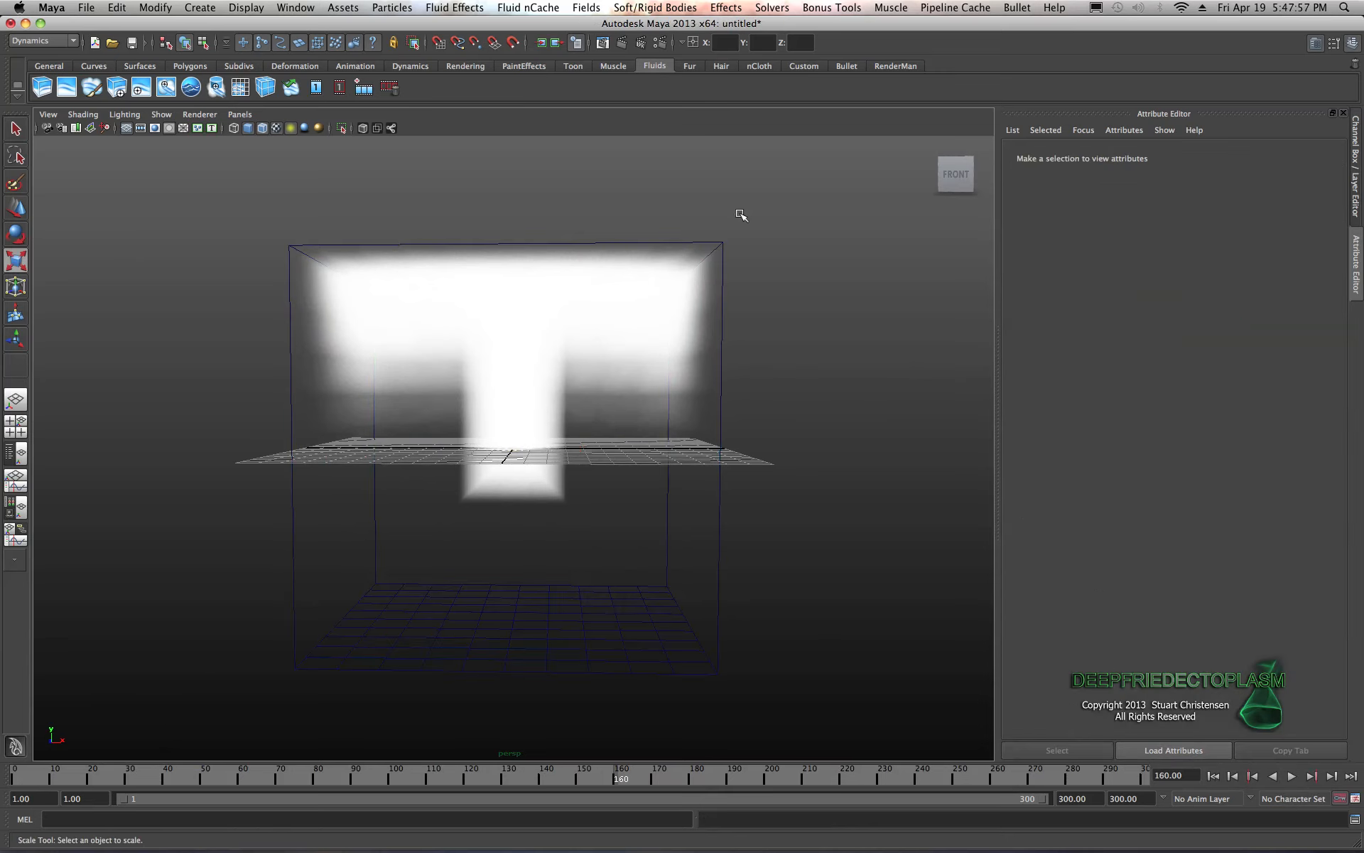
click(695, 243)
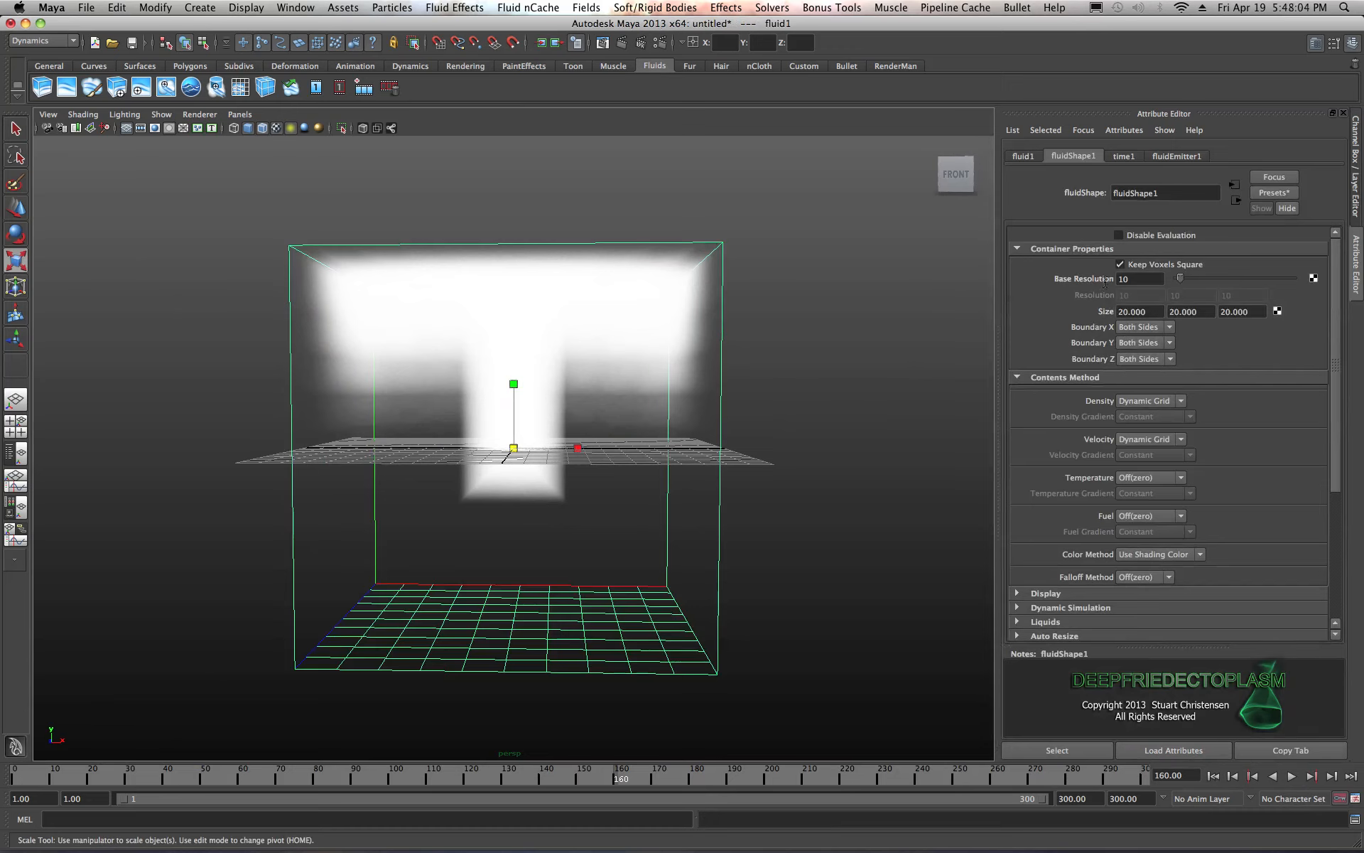
drag(1151, 282, 1107, 282)
key(Tab)
text(40)
key(Tab)
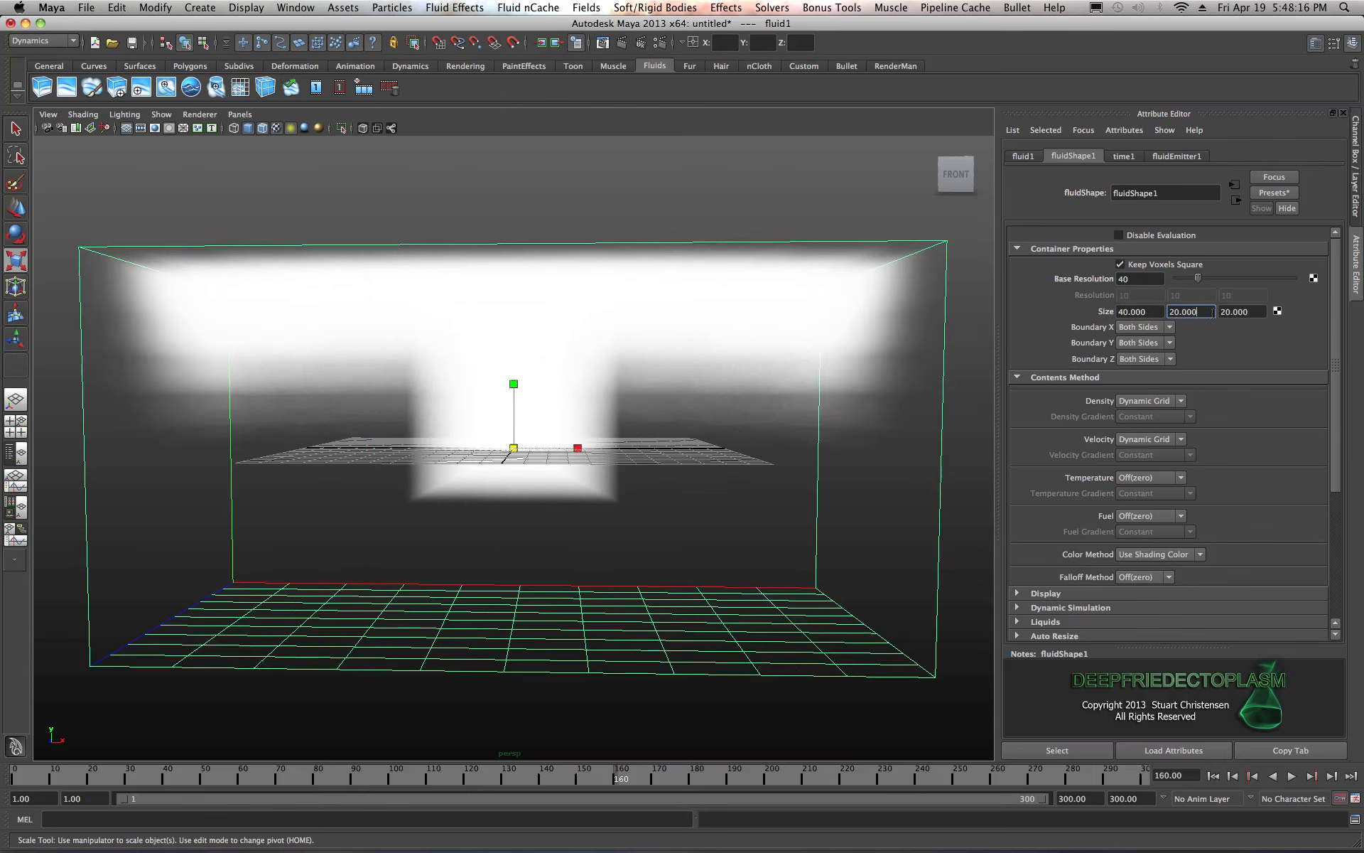
click(1246, 314)
- Replay the simulation from the first frame to examine the smoke in the resized container, and rewind it
click(1213, 776)
click(1292, 776)
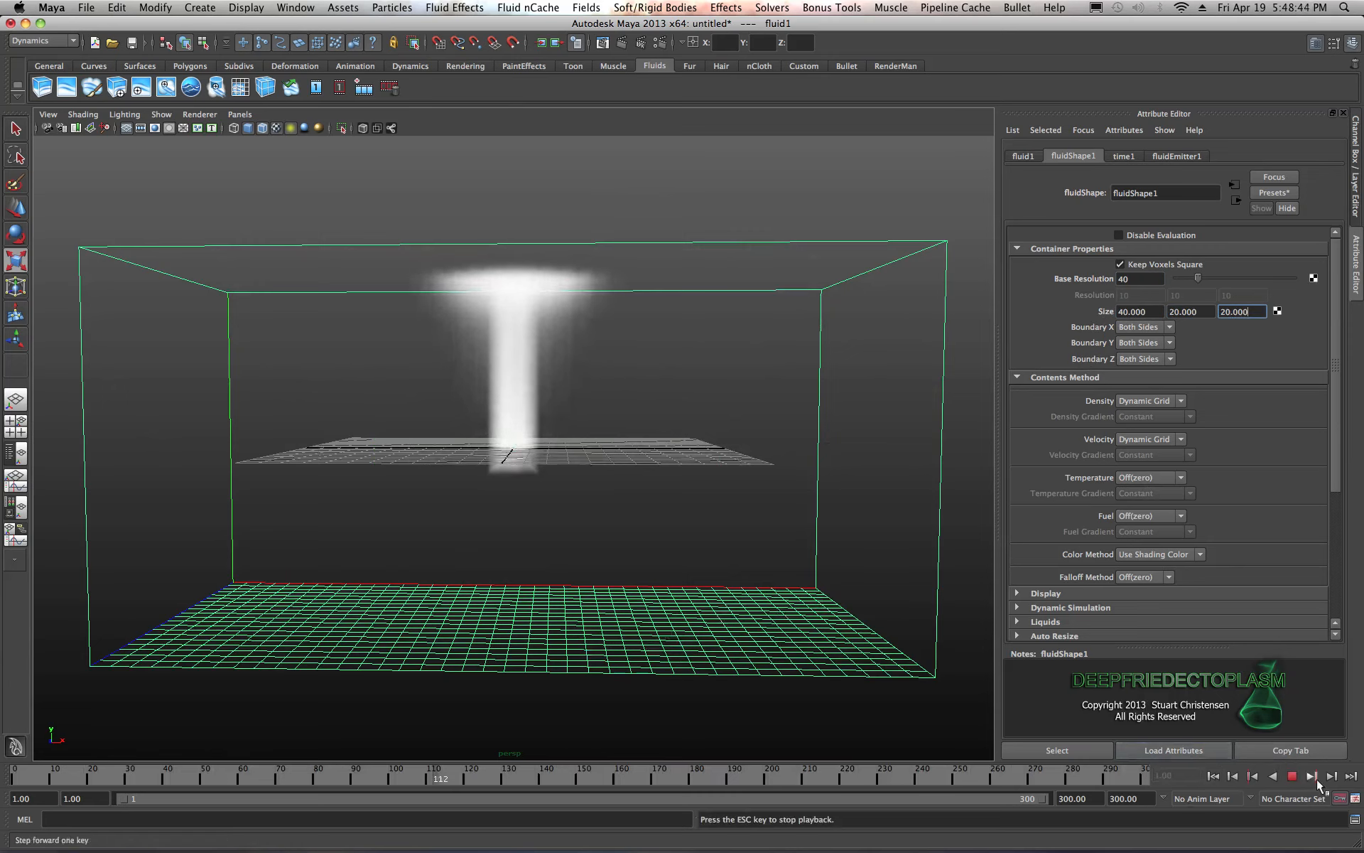
click(1292, 776)
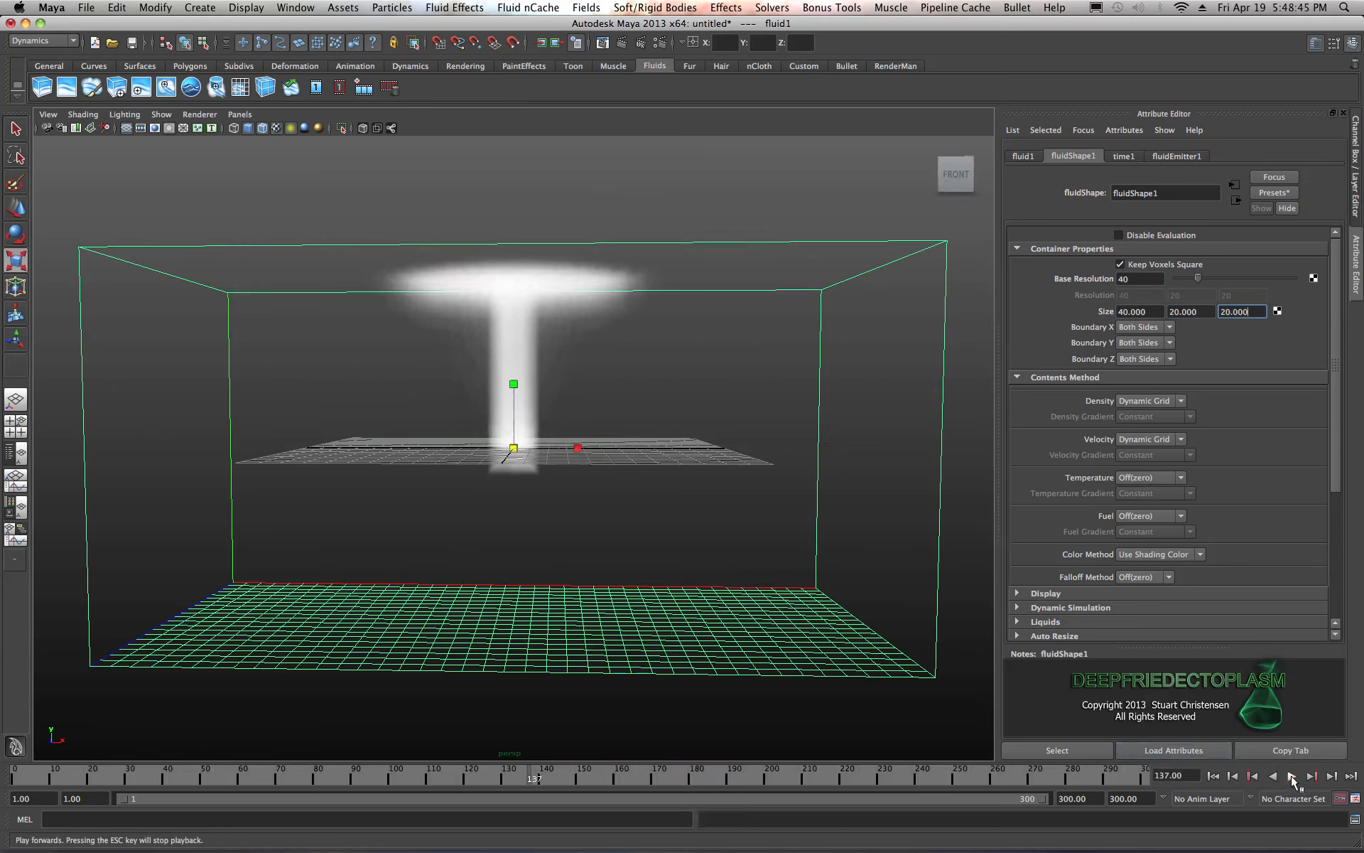
click(1215, 777)
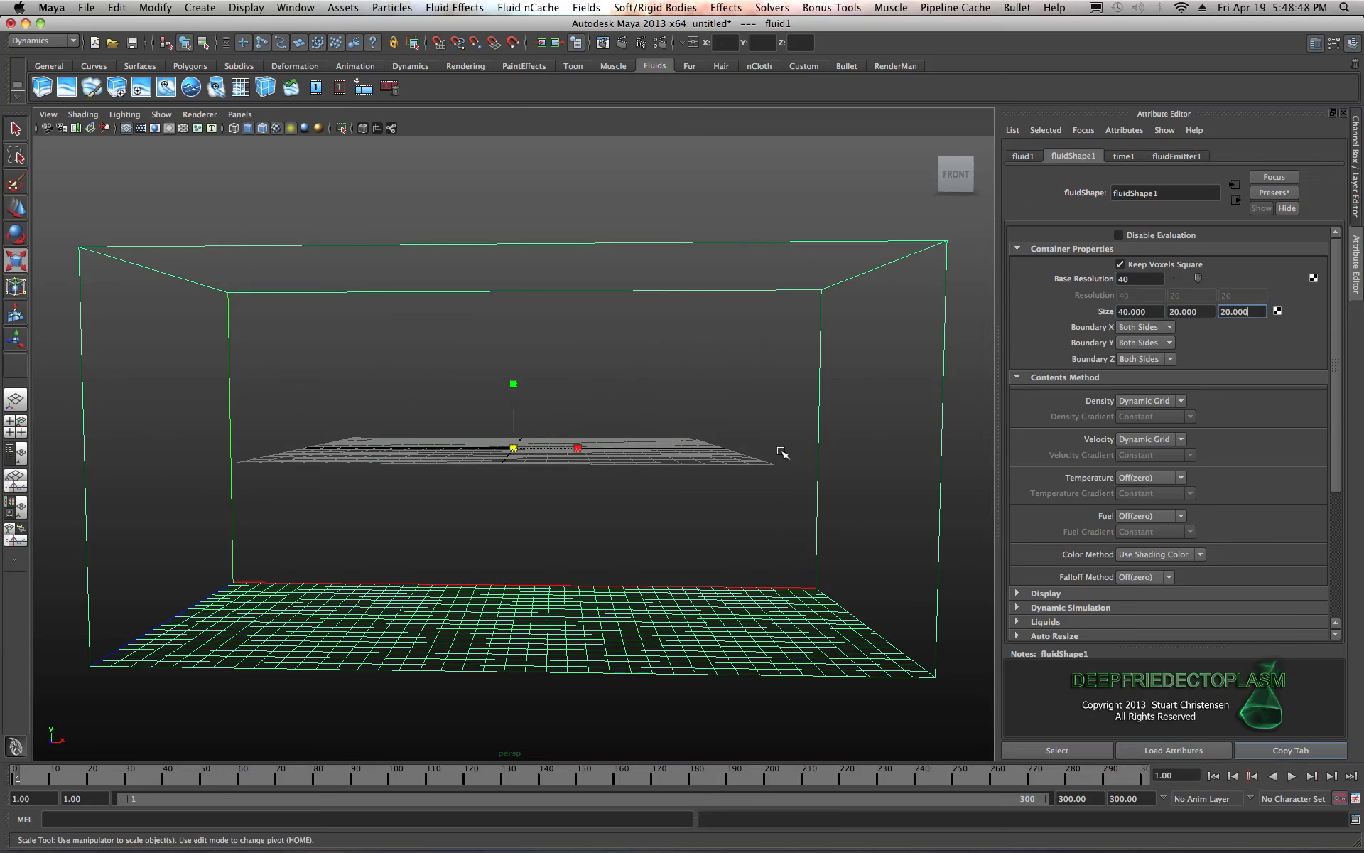
- Show the fluid emitter's attributes and play the simulation in stages to examine the smoke up close near the emitter
click(1170, 155)
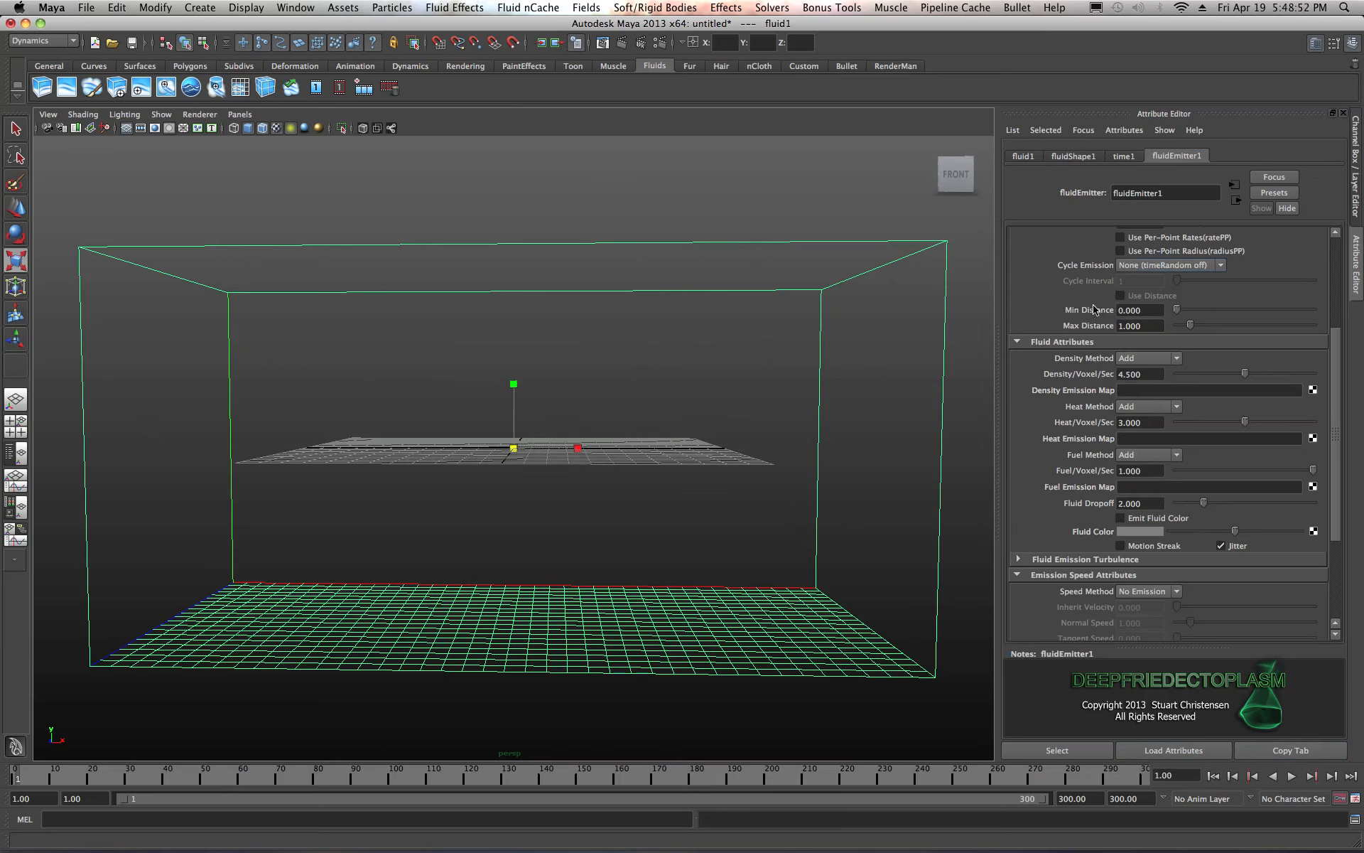
click(1292, 776)
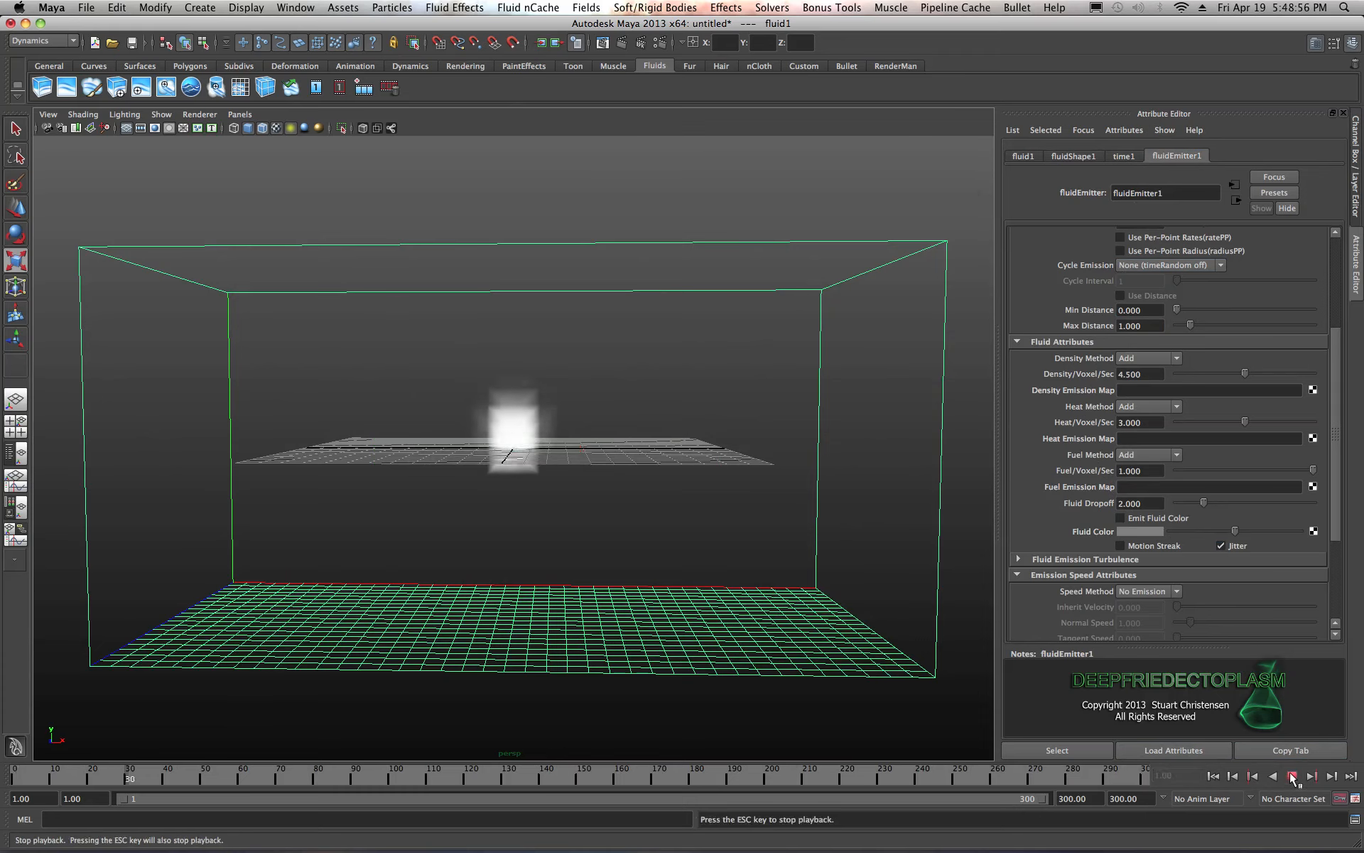
key(Escape)
key(r)
scroll(529, 400, up, 5)
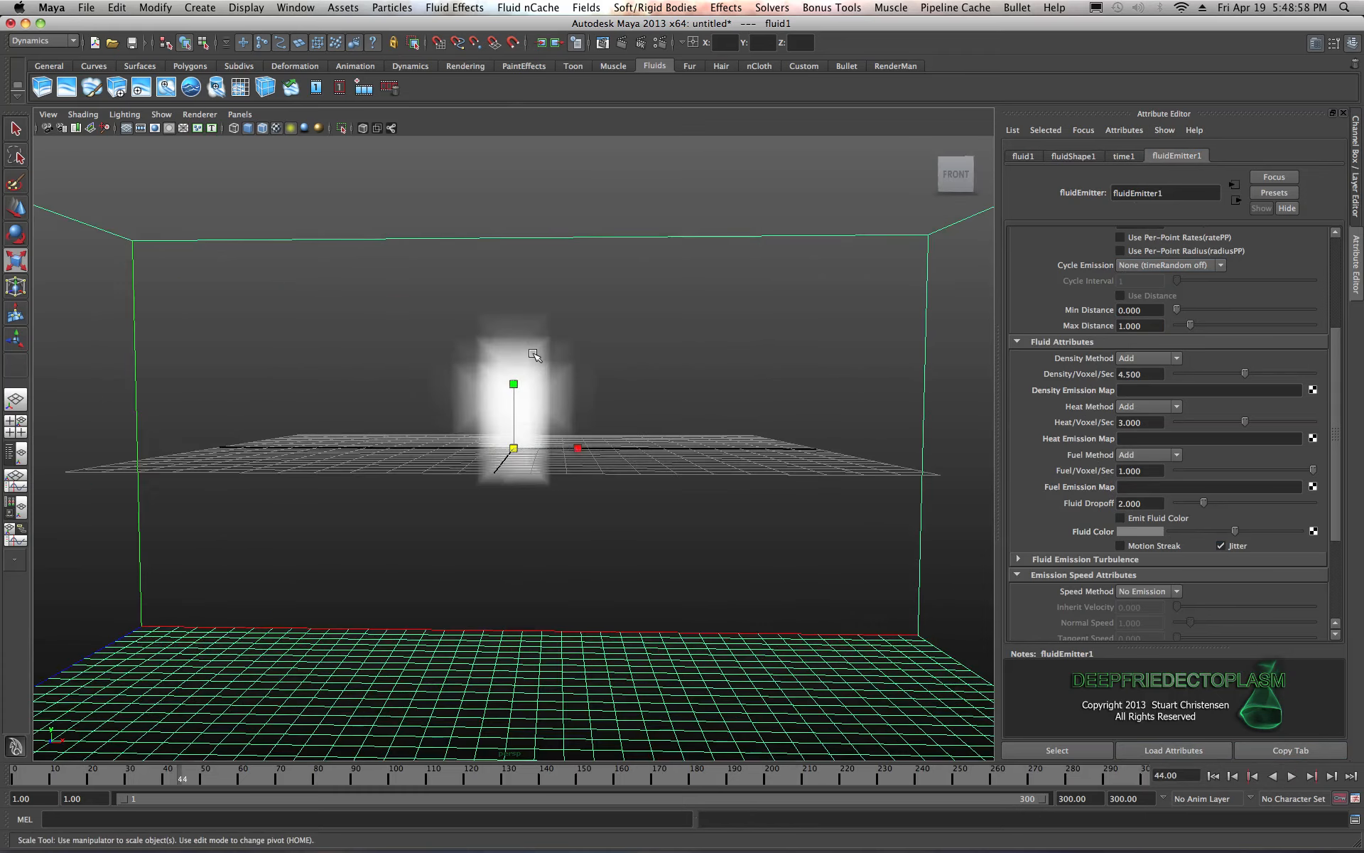
click(1292, 776)
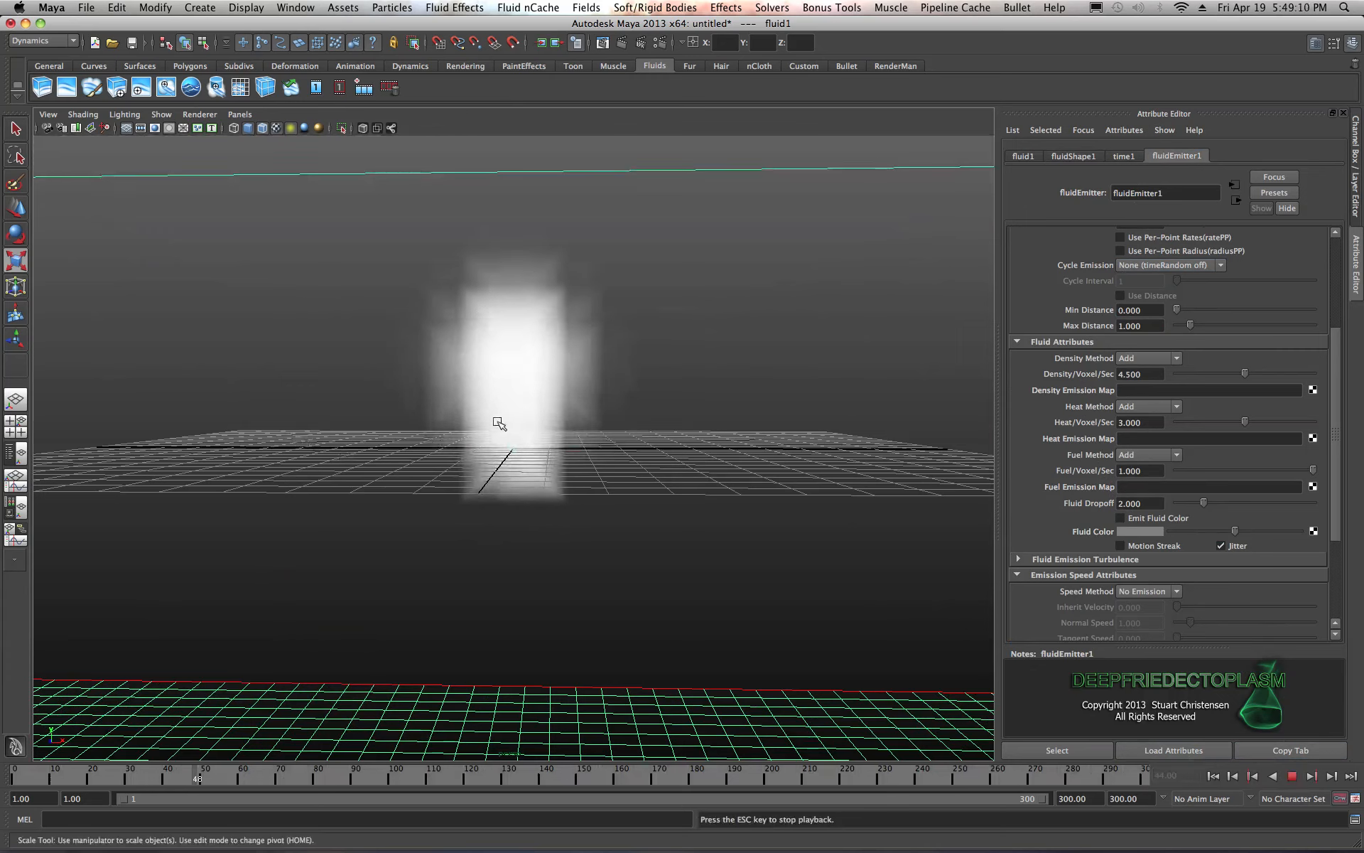
click(1291, 777)
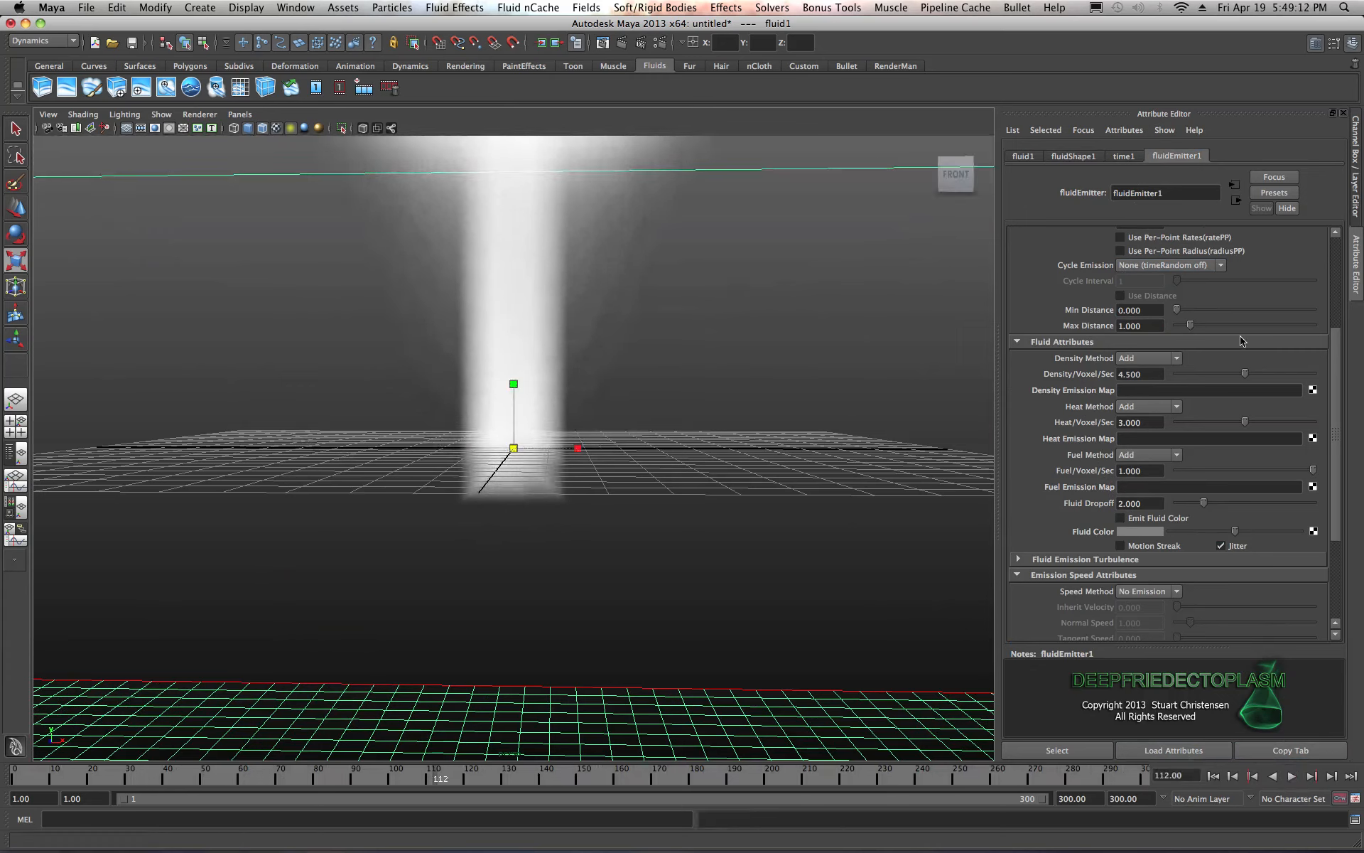
- Turn off Jitter on the fluid emitter, replay the simulation from the start to examine the emission, and return to frame 1
click(1212, 775)
click(1292, 776)
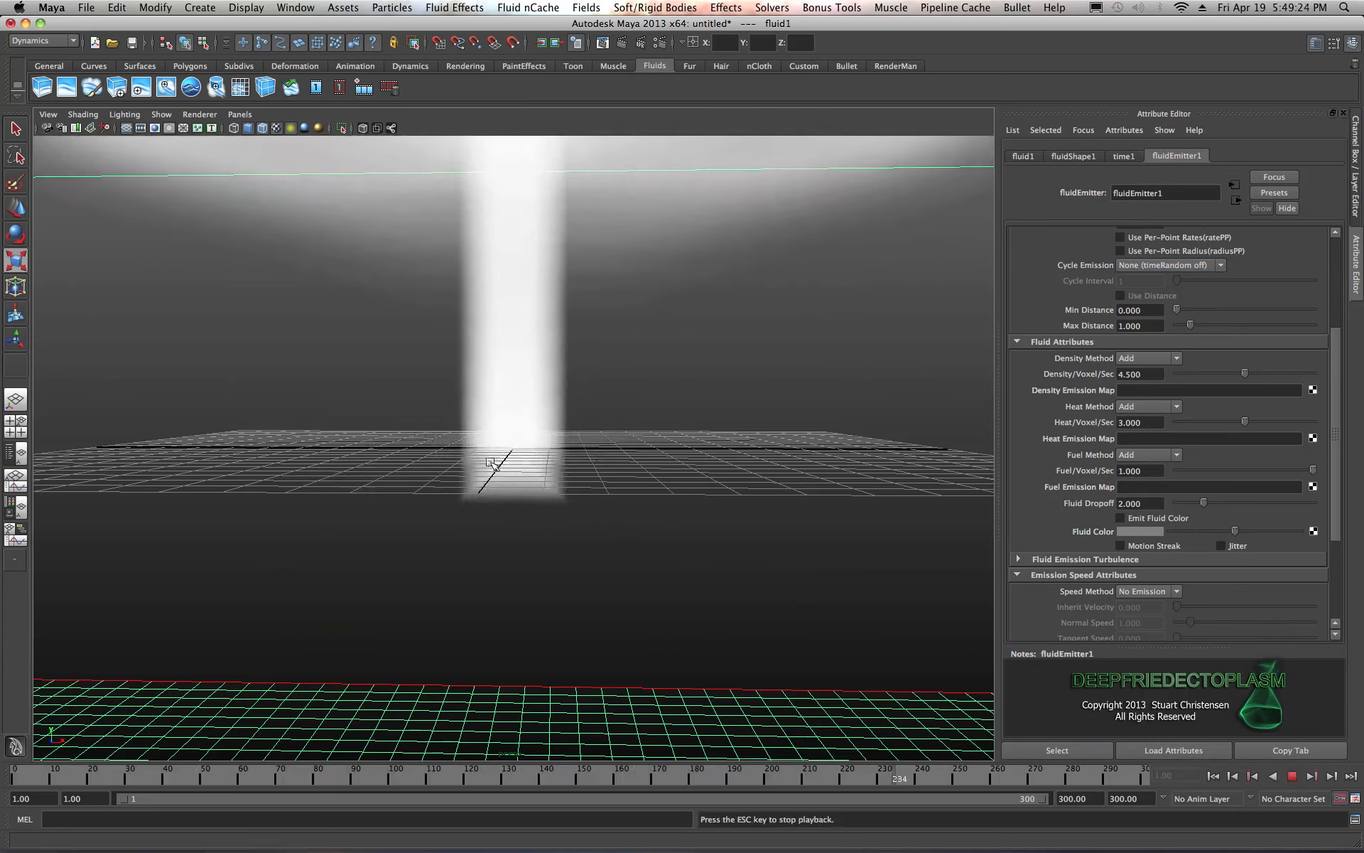
click(1292, 776)
click(1213, 776)
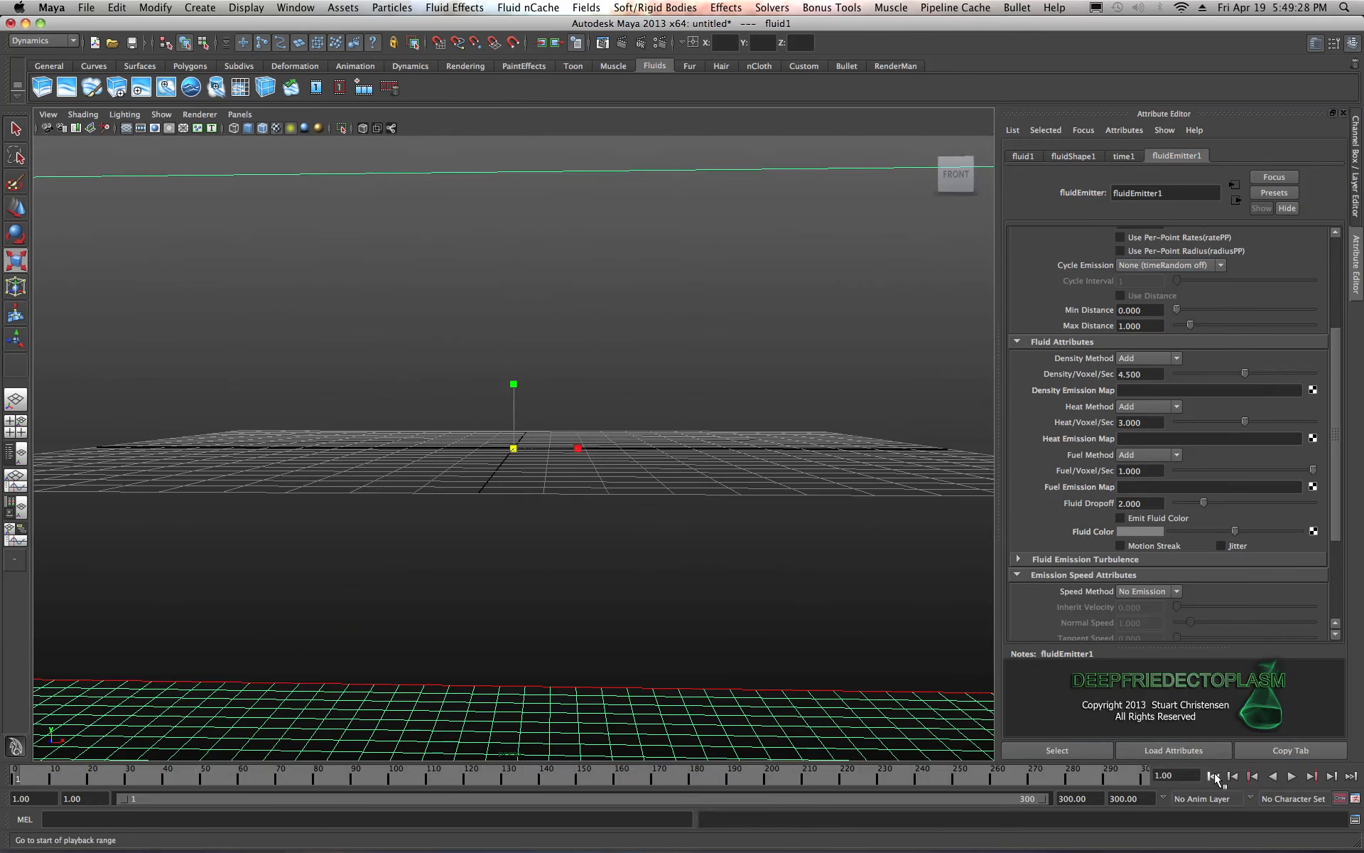
scroll(728, 490, down, 8)
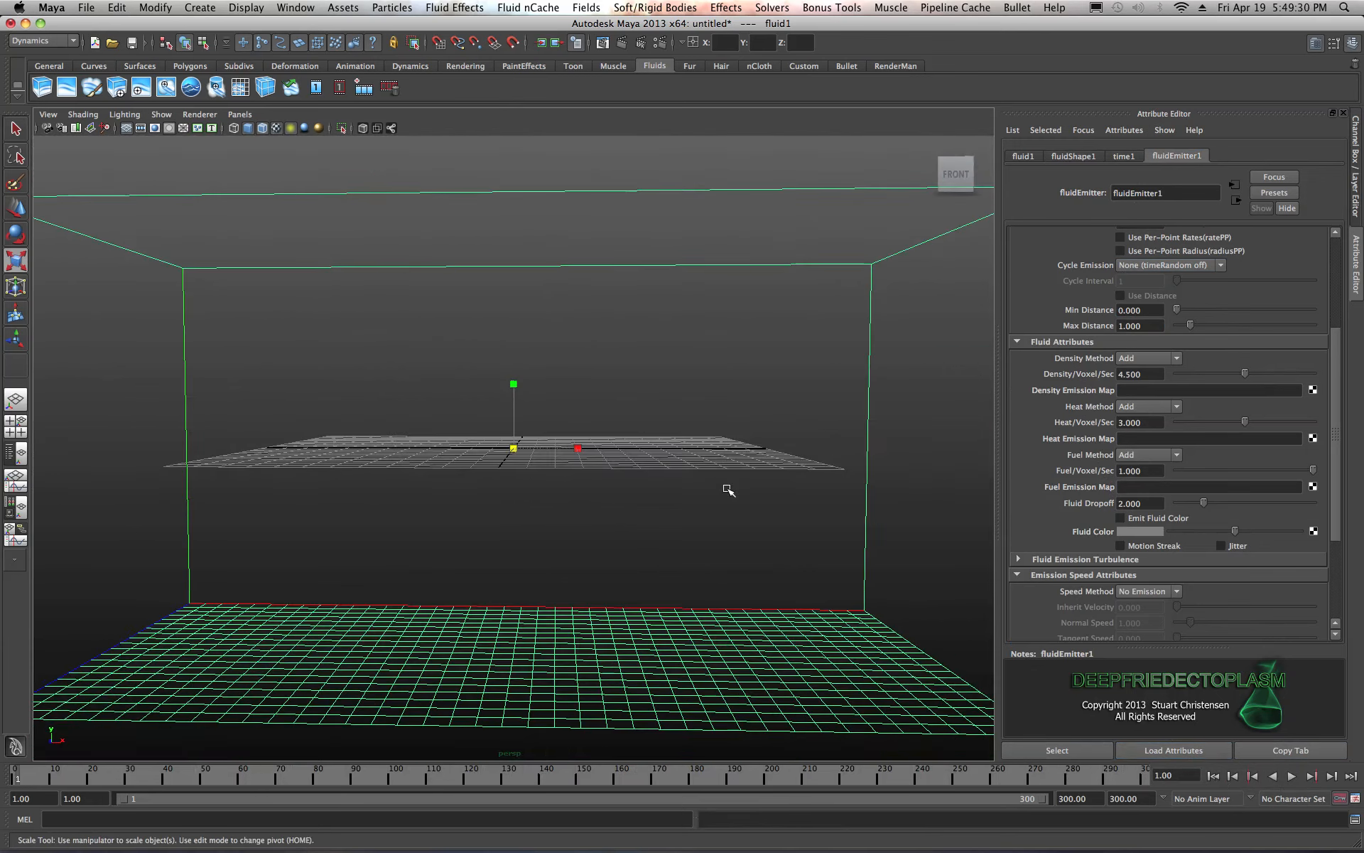
scroll(728, 491, down, 3)
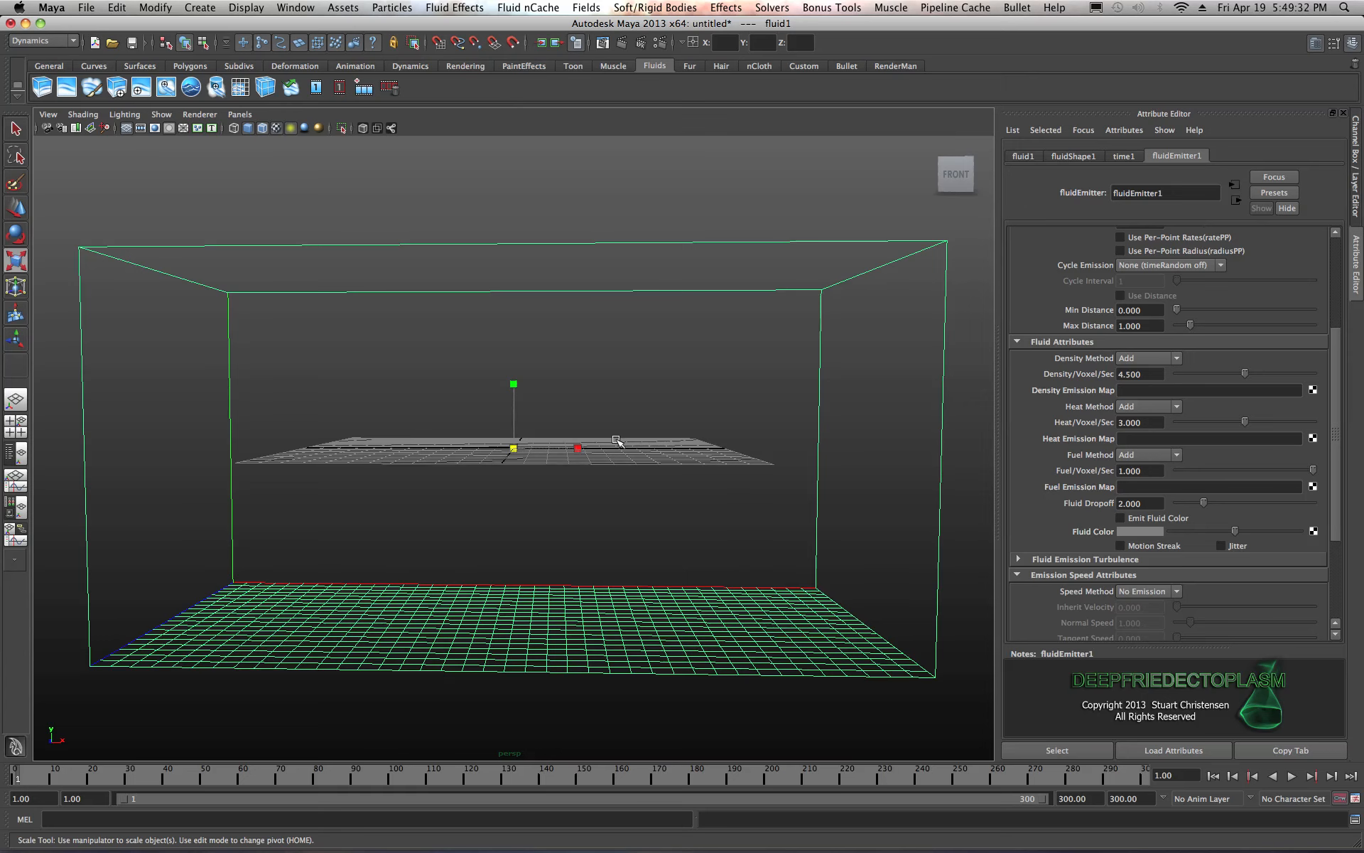
- Expand the Contents Details, Display and Dynamic Simulation attributes of the fluid container's shape
click(1073, 156)
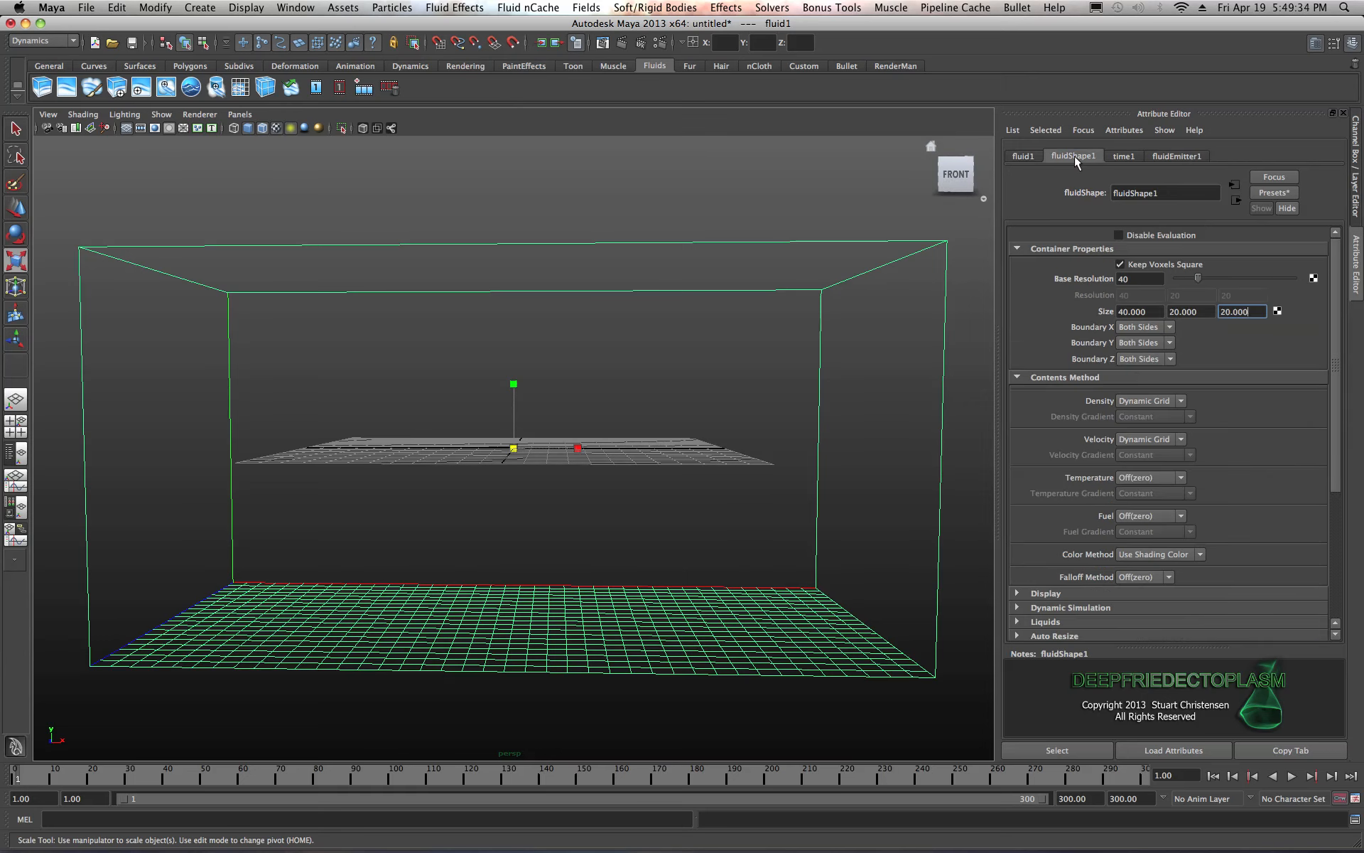
scroll(1043, 483, down, 5)
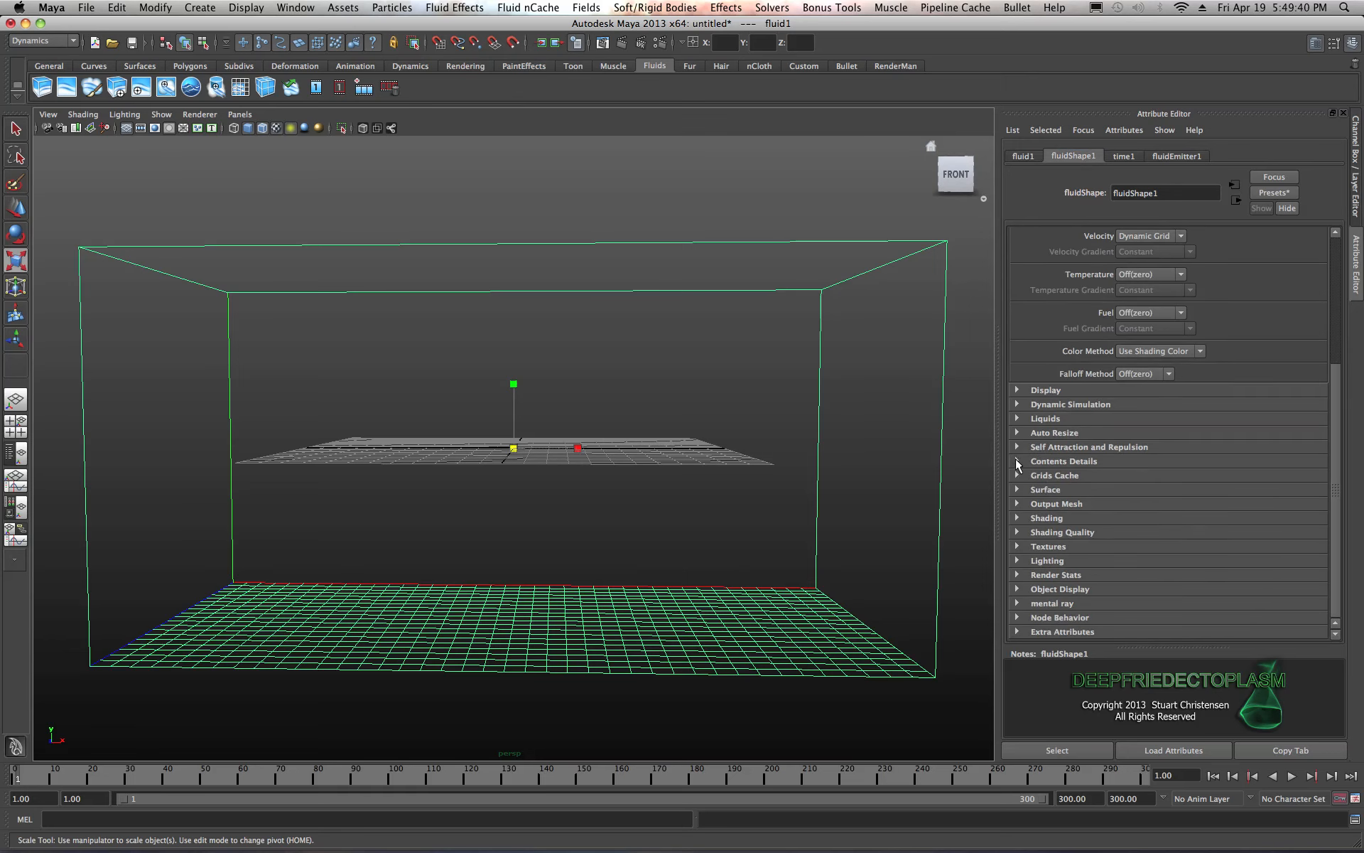
click(1017, 460)
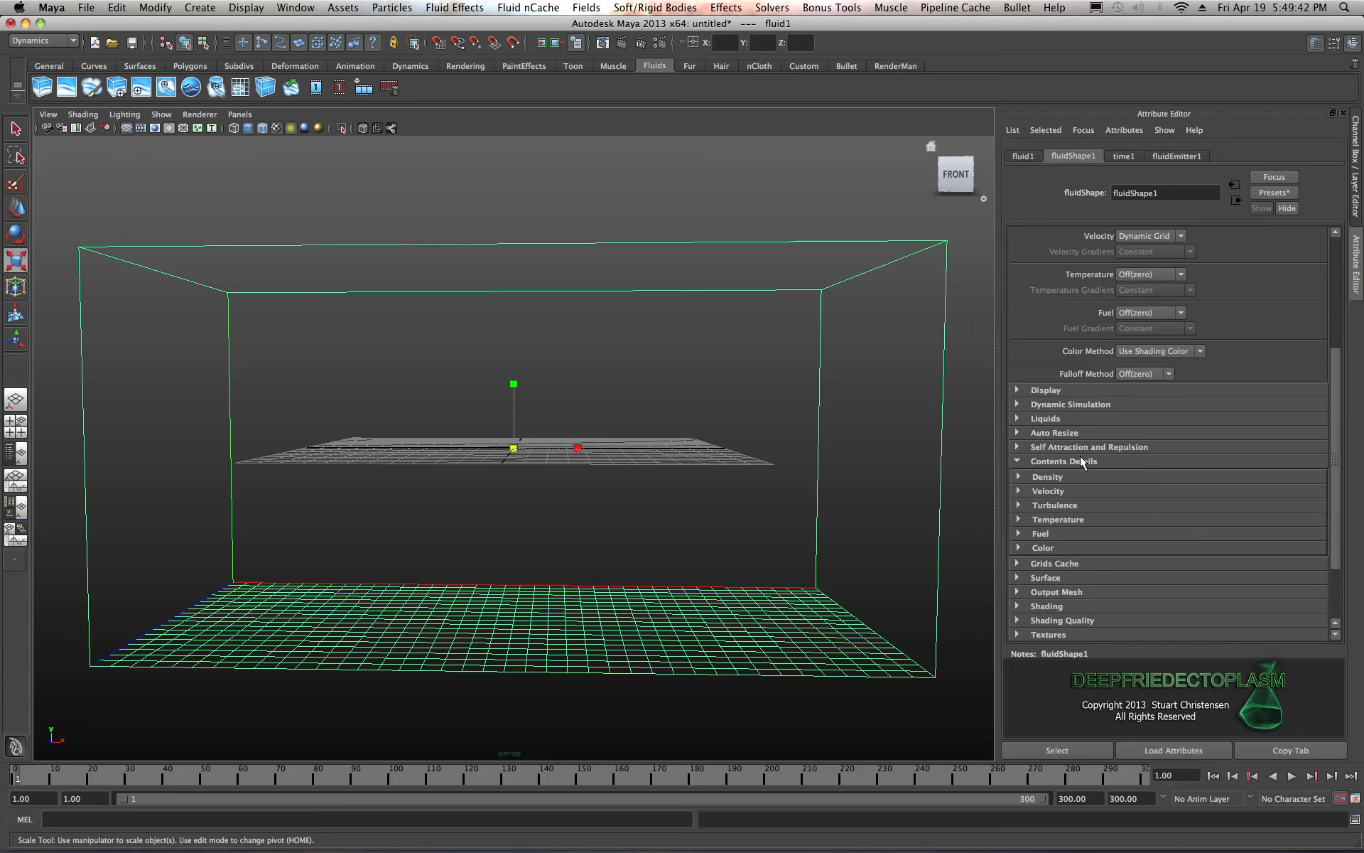
click(1017, 390)
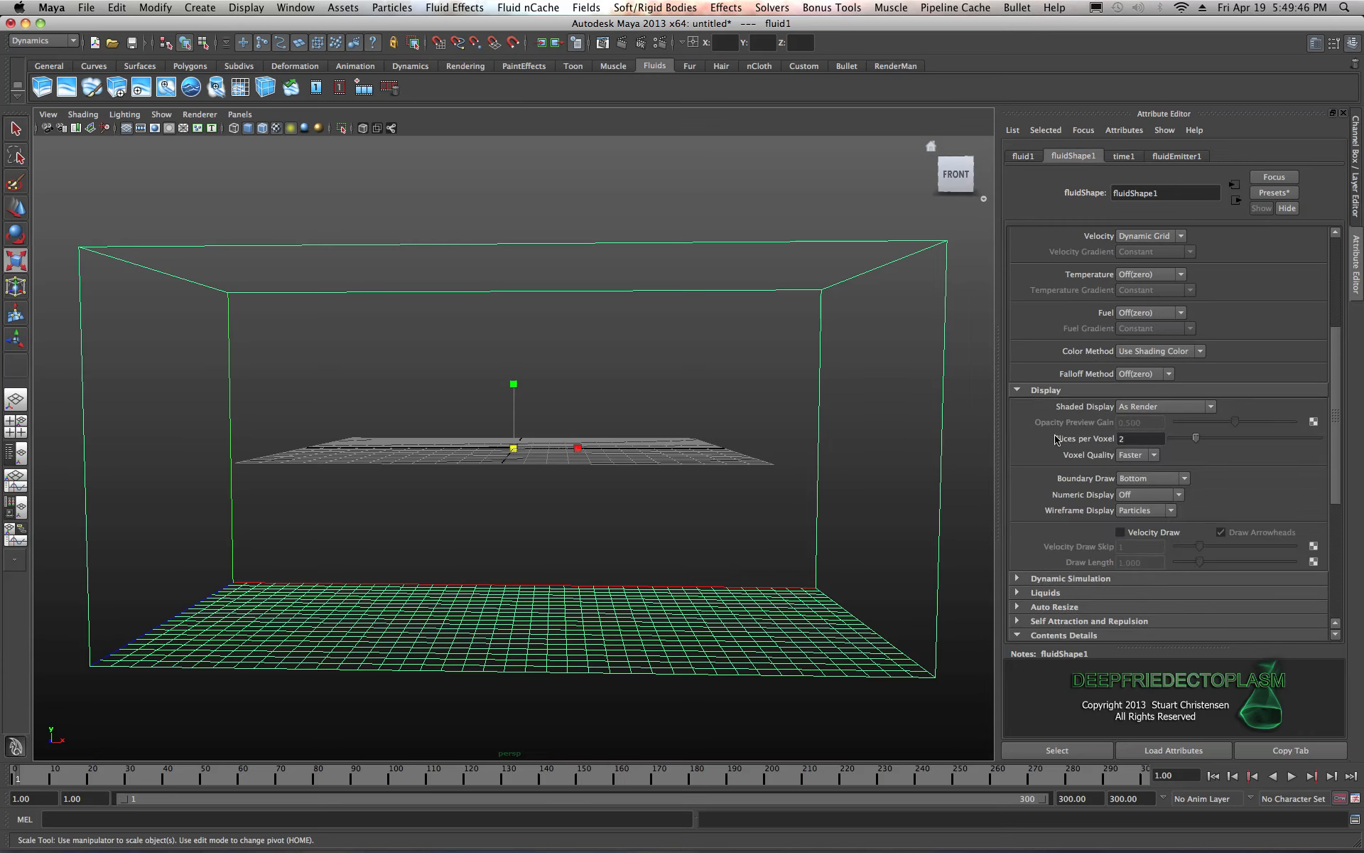
scroll(1056, 437, down, 3)
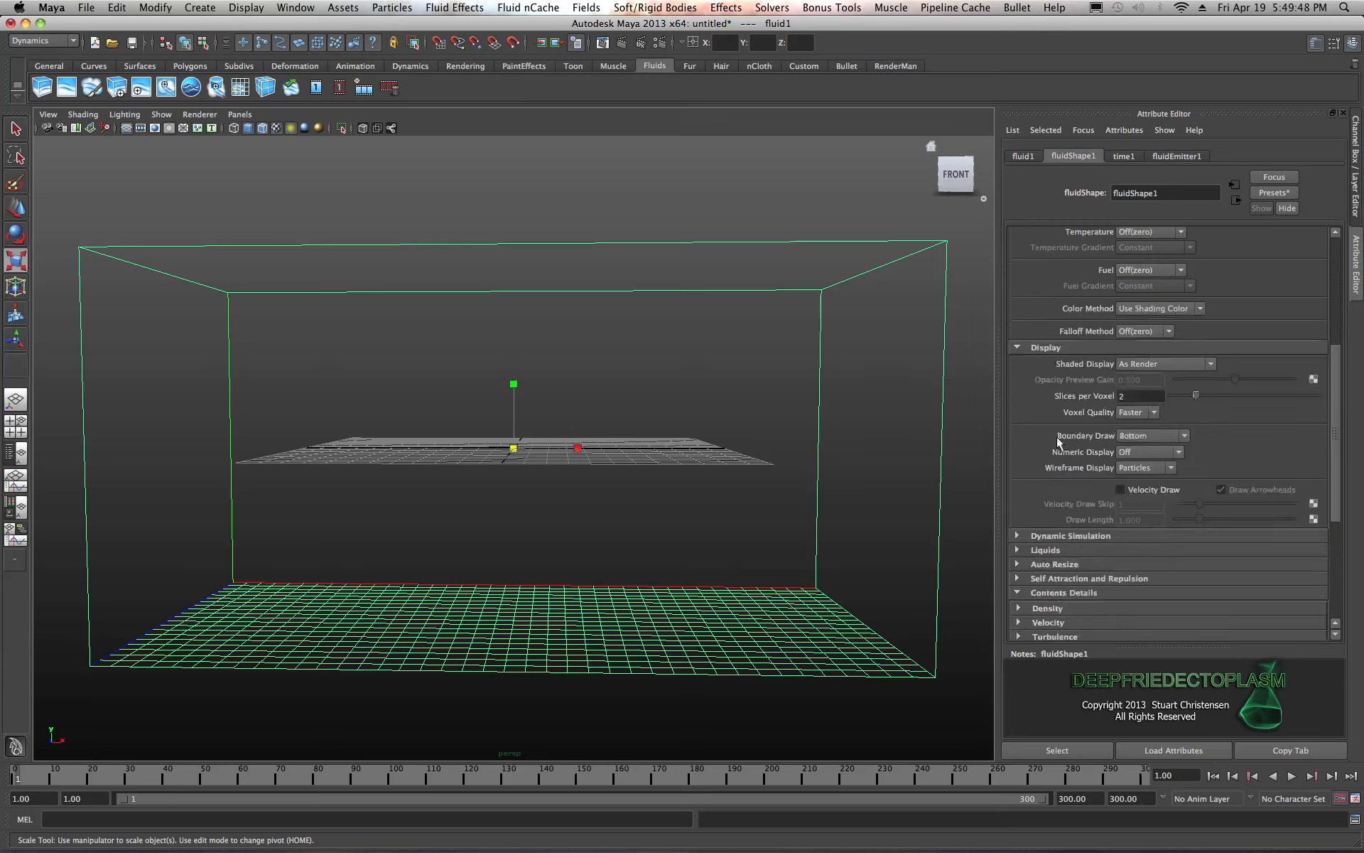
scroll(1052, 409, down, 2)
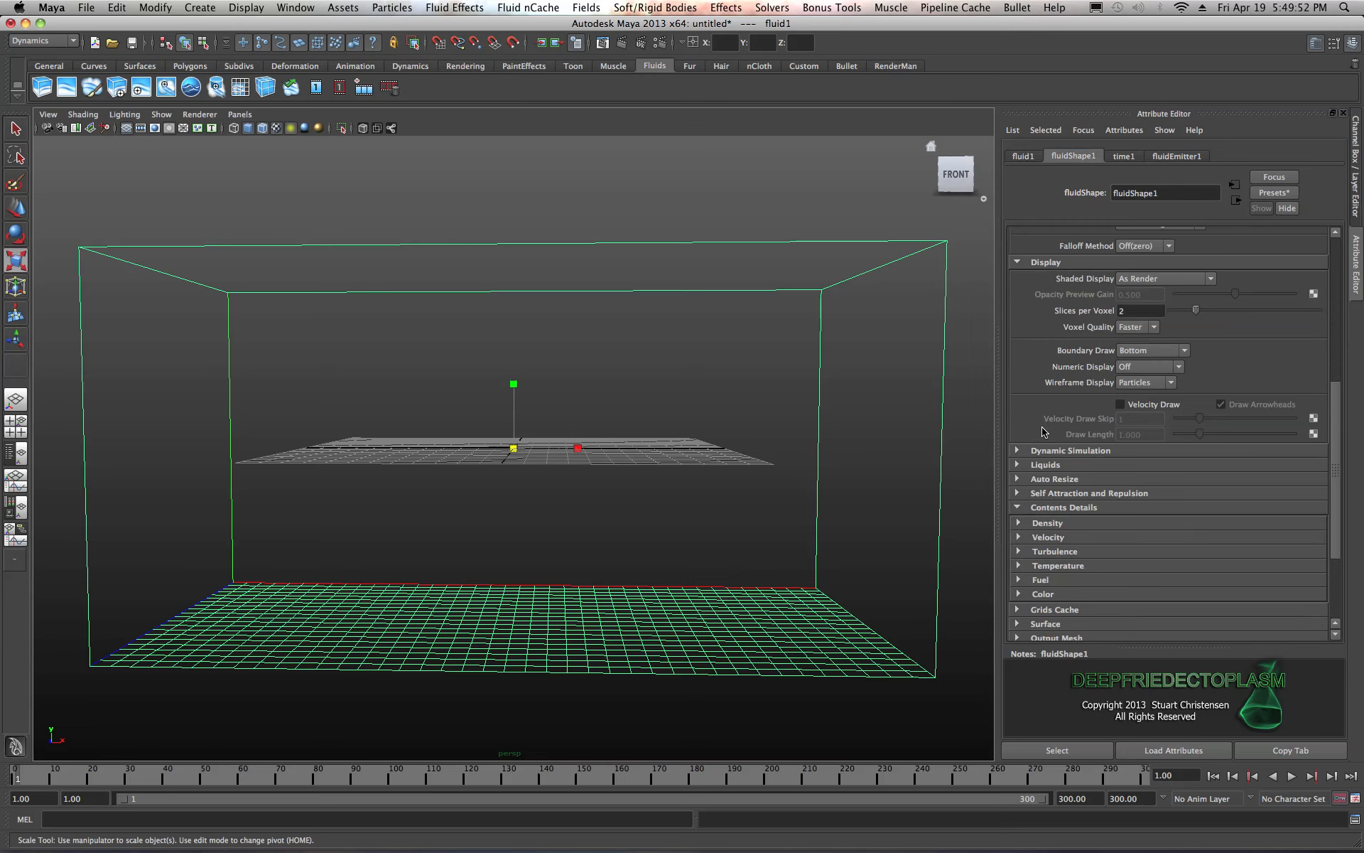
click(1019, 451)
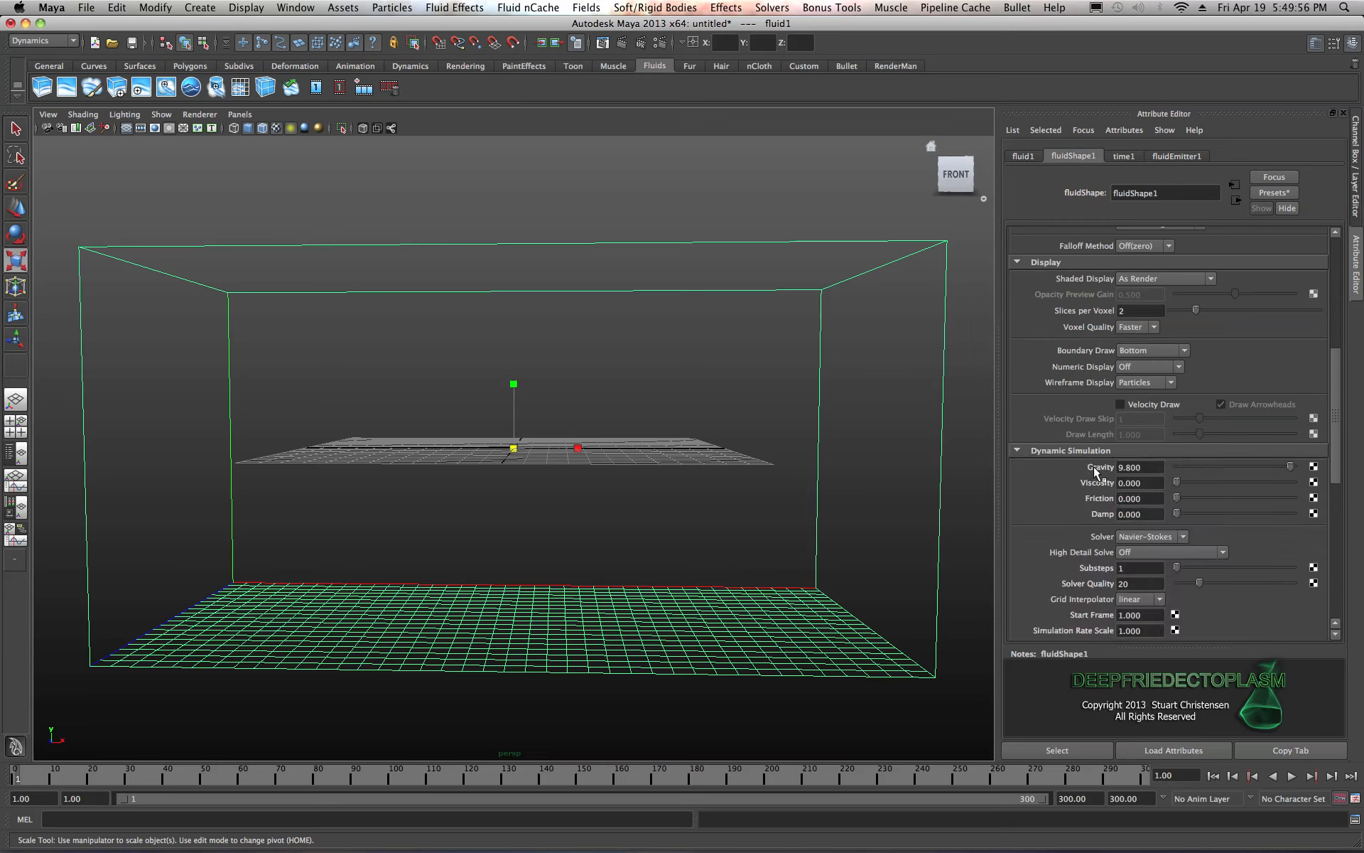
scroll(1093, 466, down, 3)
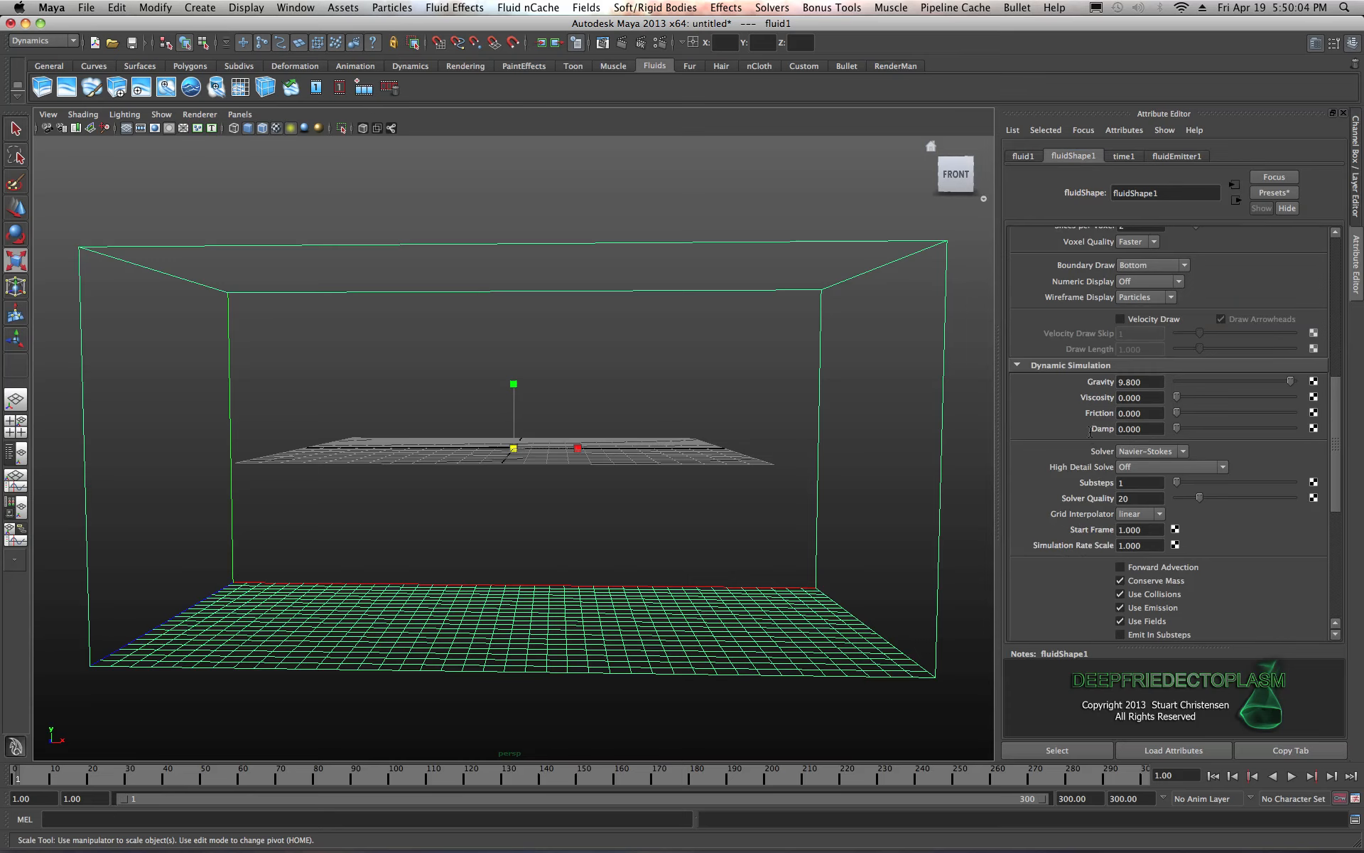
- Set the container's Damp to 0.015 in the Dynamic Simulation attributes
click(1150, 430)
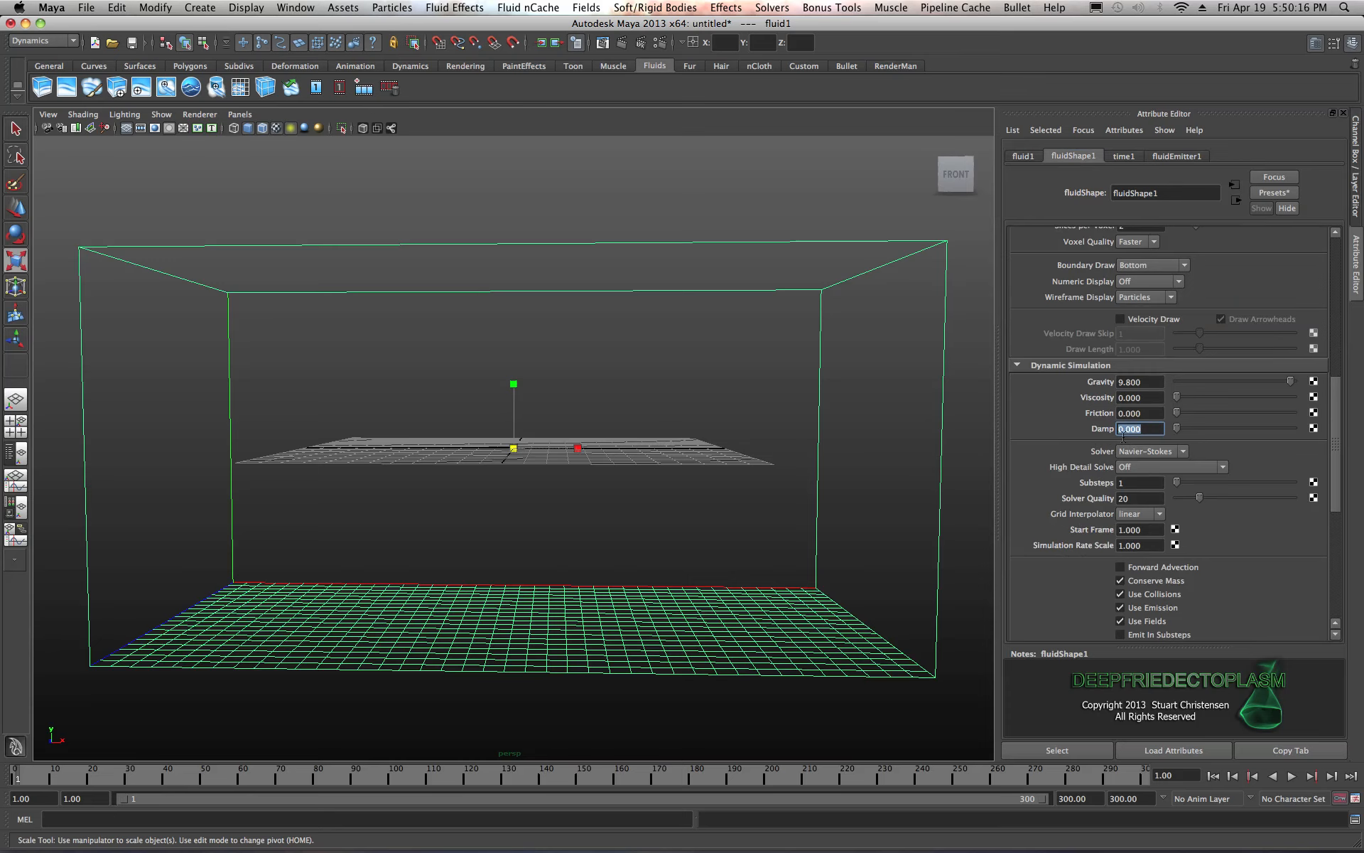
key(BackSpace)
click(1158, 412)
- Review the fluid container's Contents Method, Display and Dynamic Simulation attributes, down to the collapsed Contents Details groups
scroll(1150, 337, up, 2)
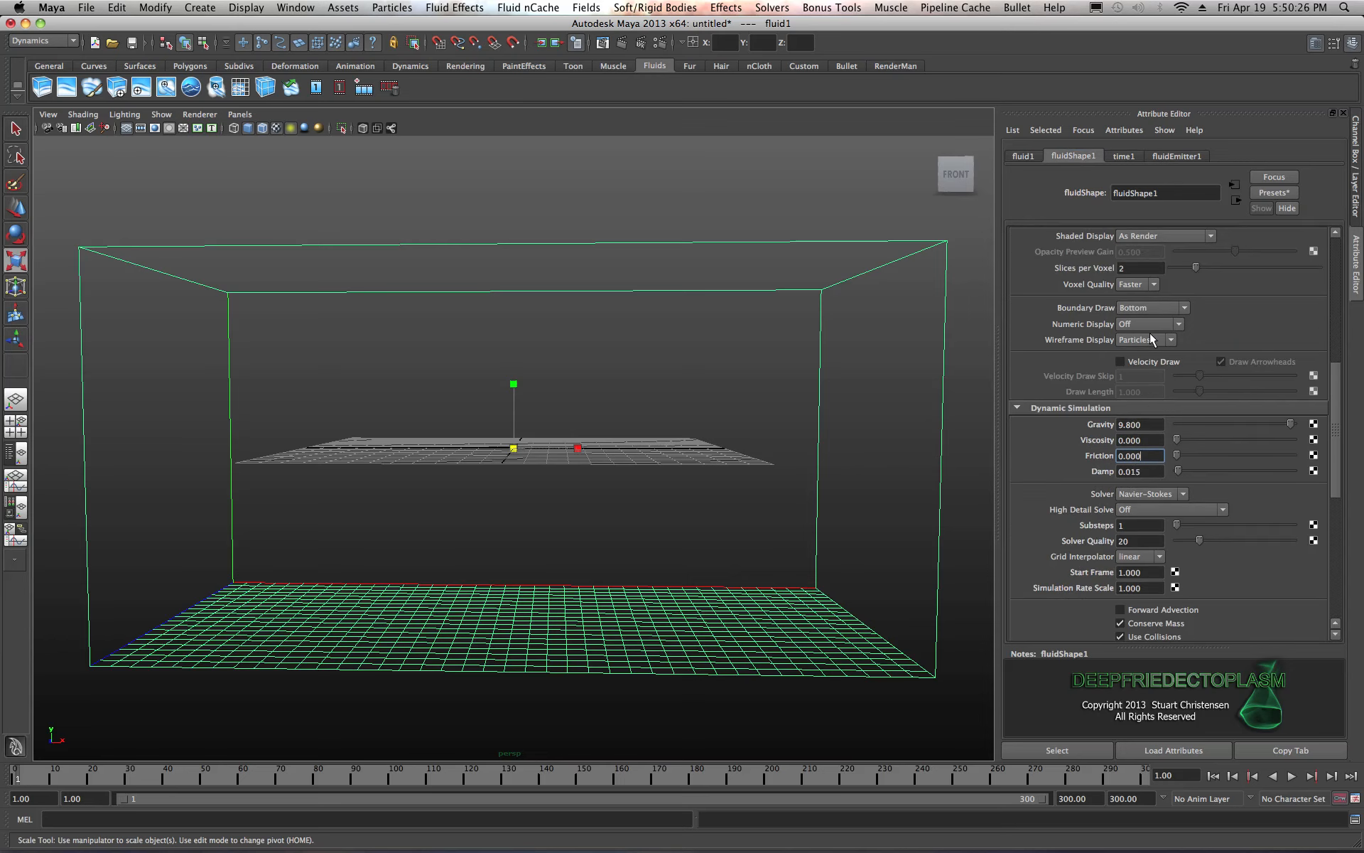
scroll(1151, 339, up, 6)
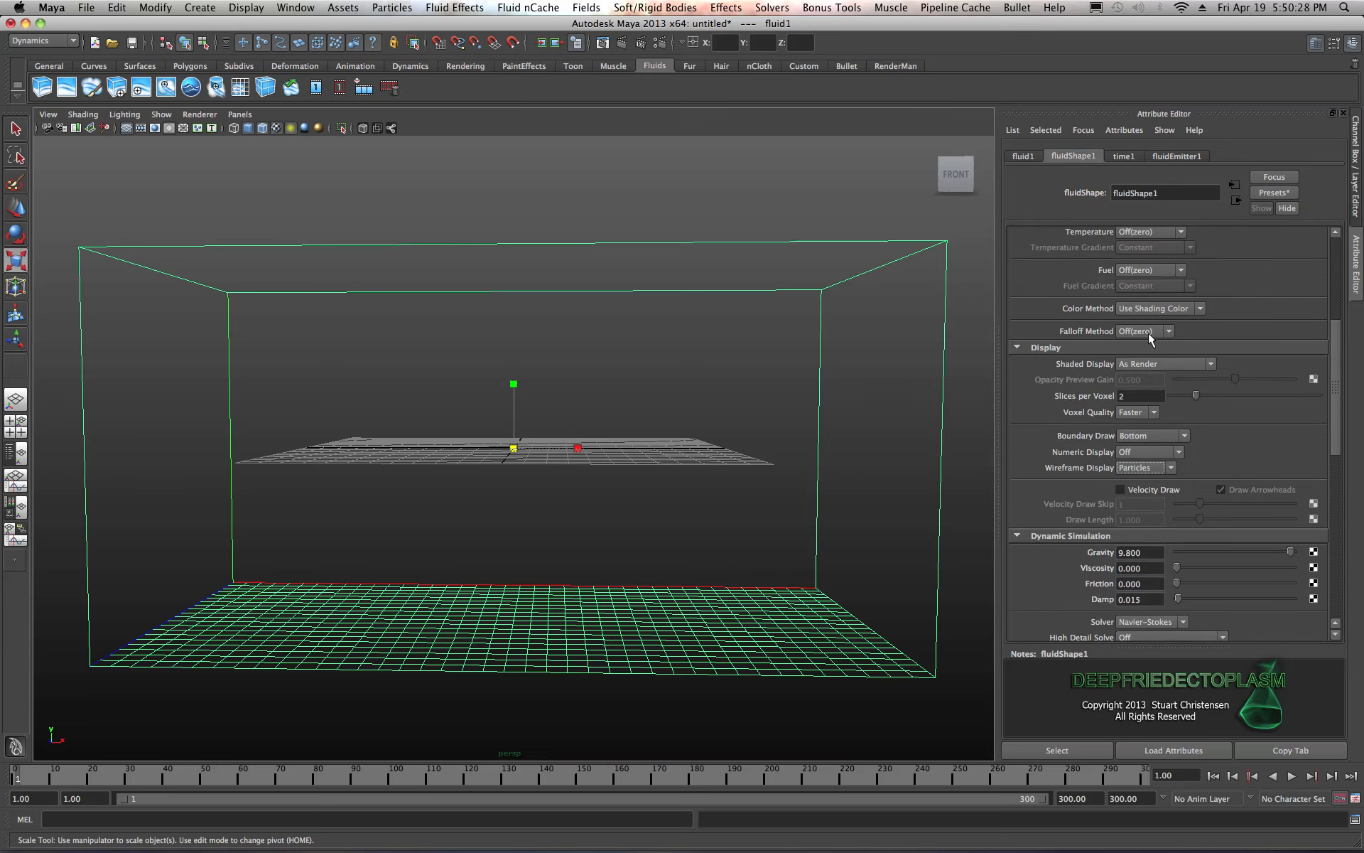
scroll(1149, 333, up, 6)
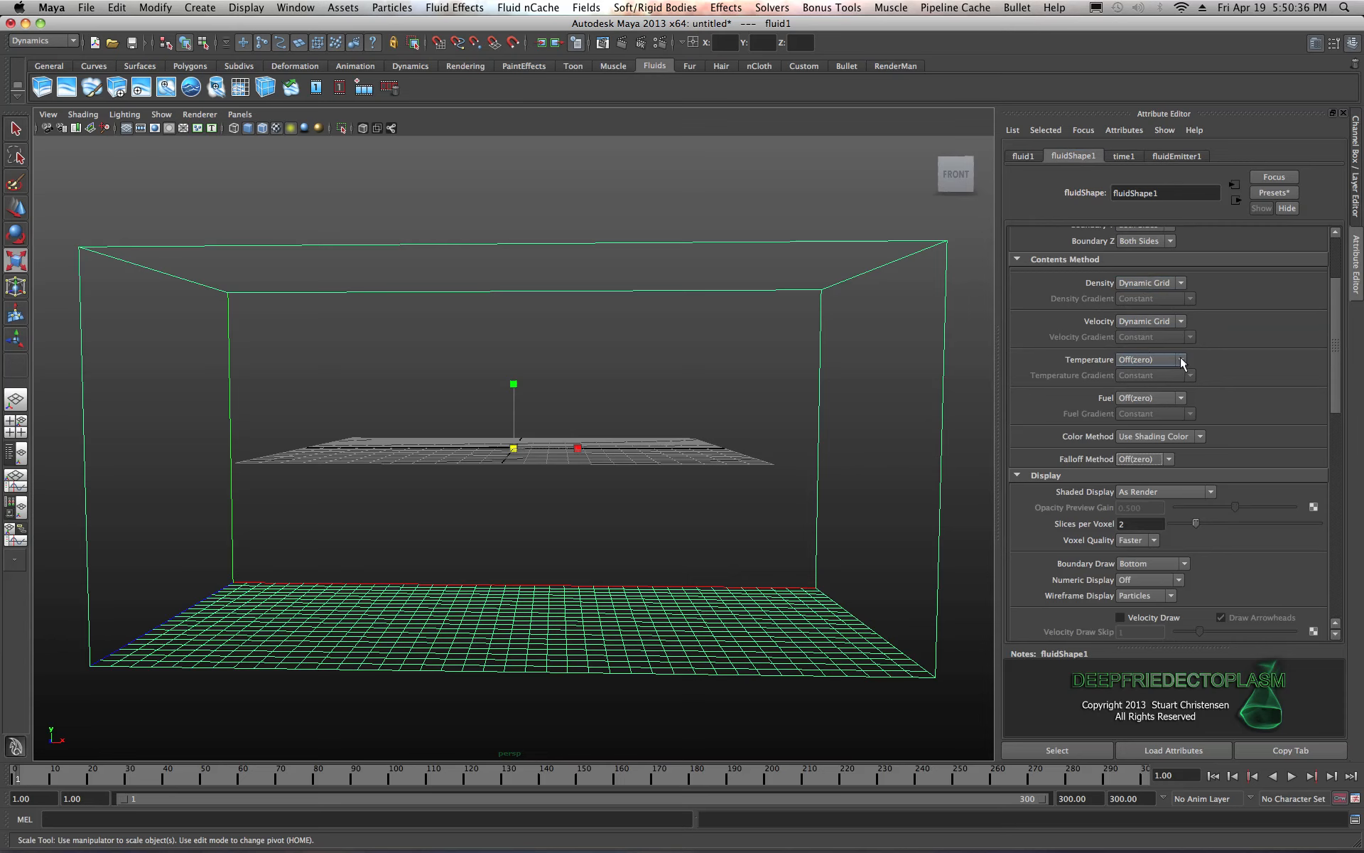
scroll(1181, 357, down, 6)
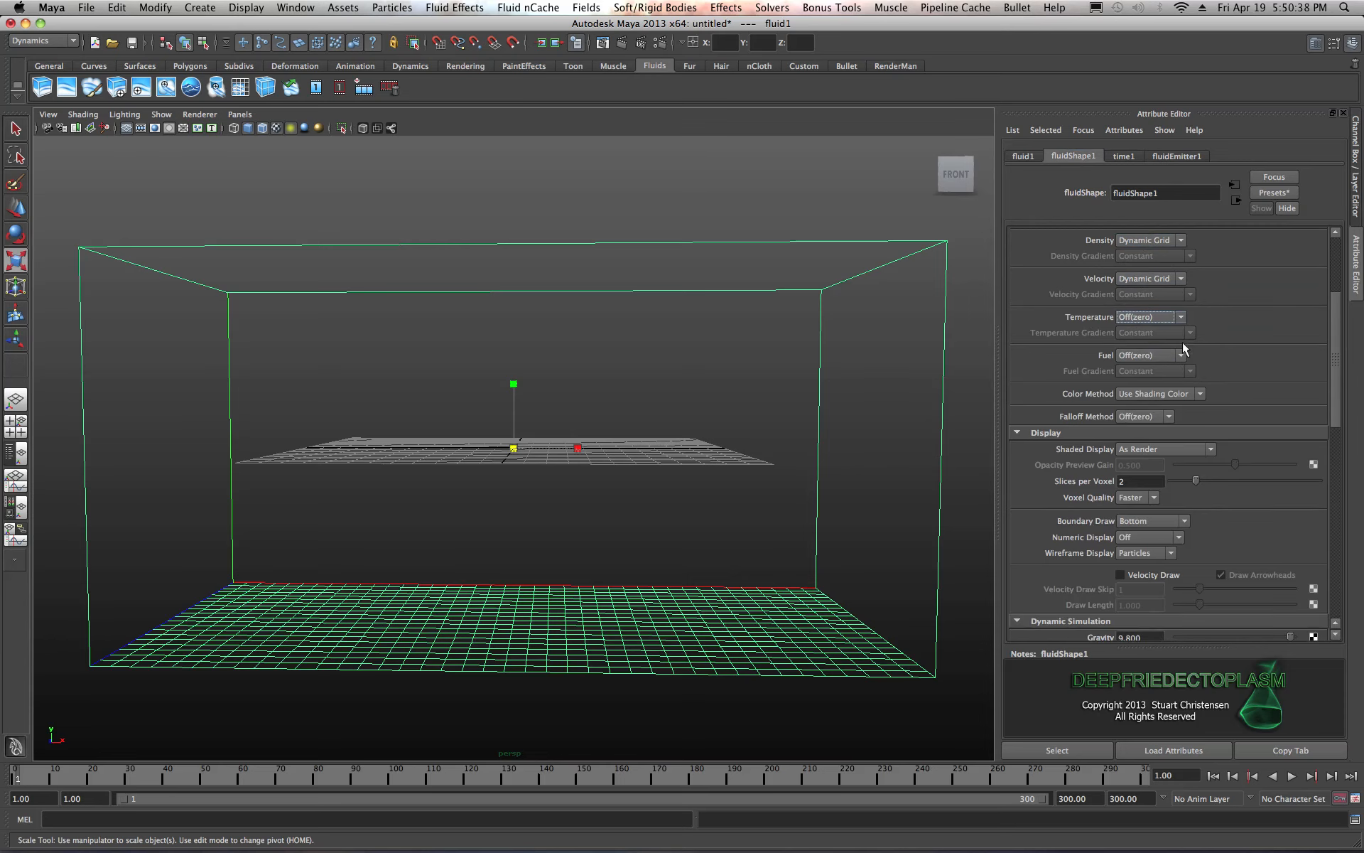
scroll(1183, 342, down, 8)
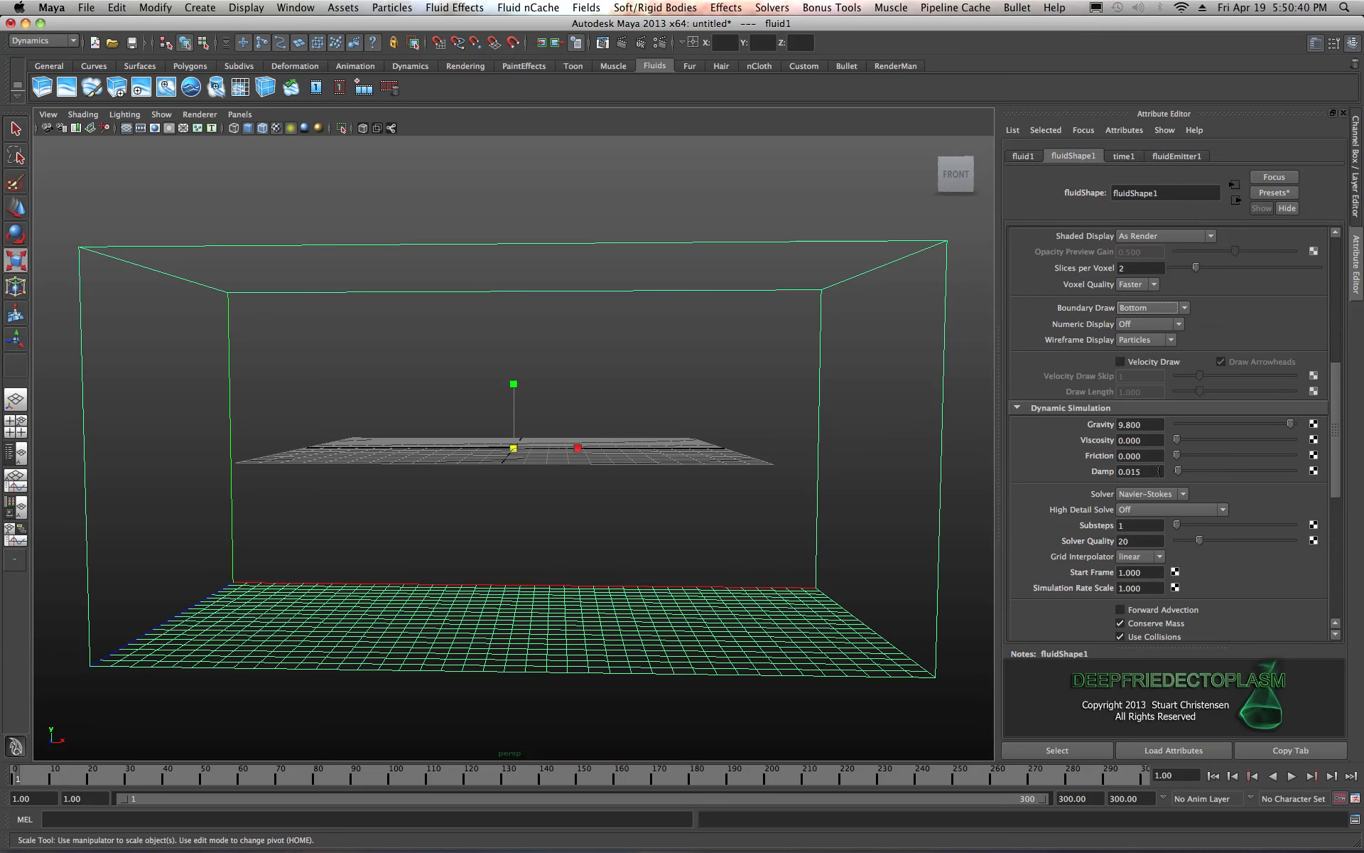
scroll(1158, 467, down, 4)
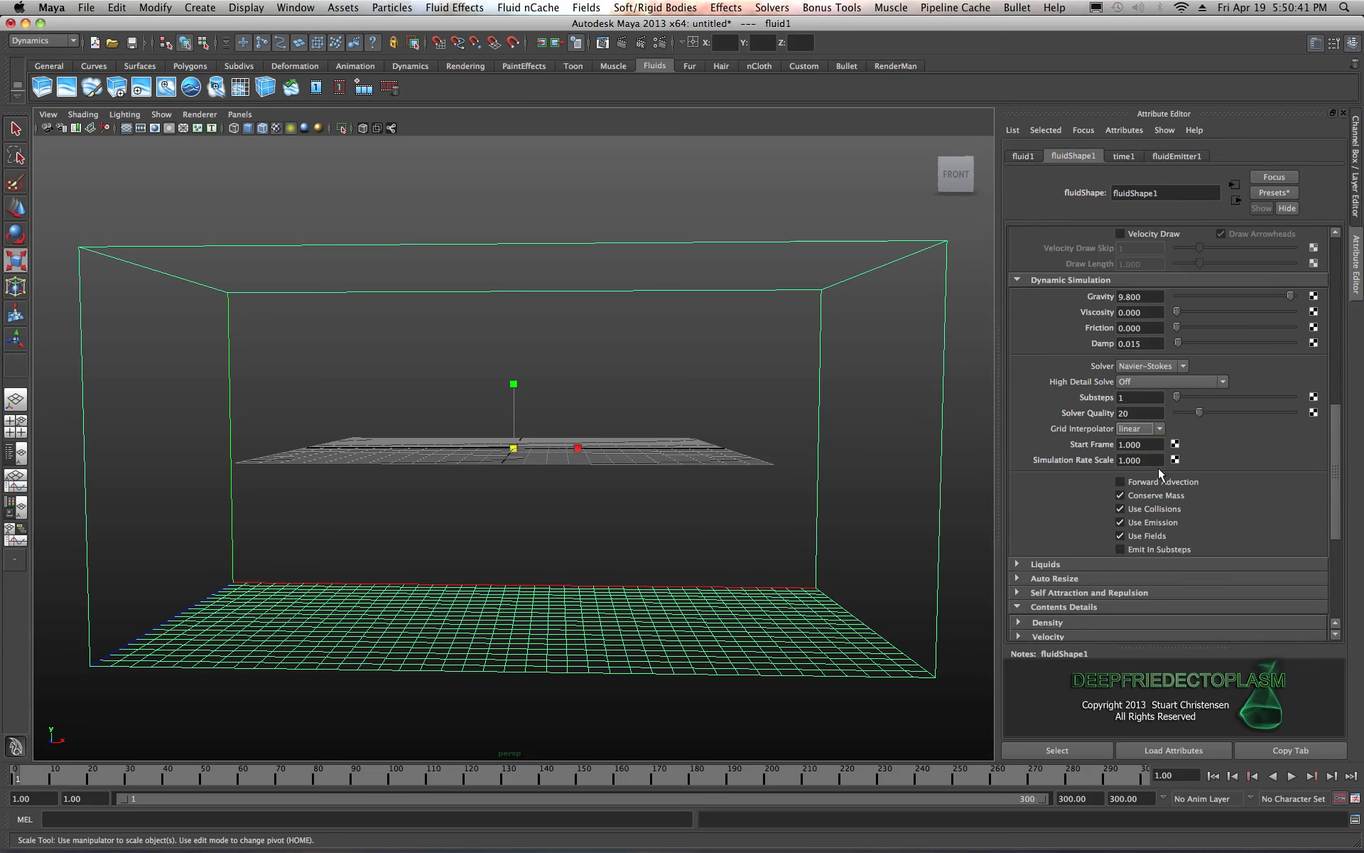
click(1119, 494)
scroll(1060, 430, down, 7)
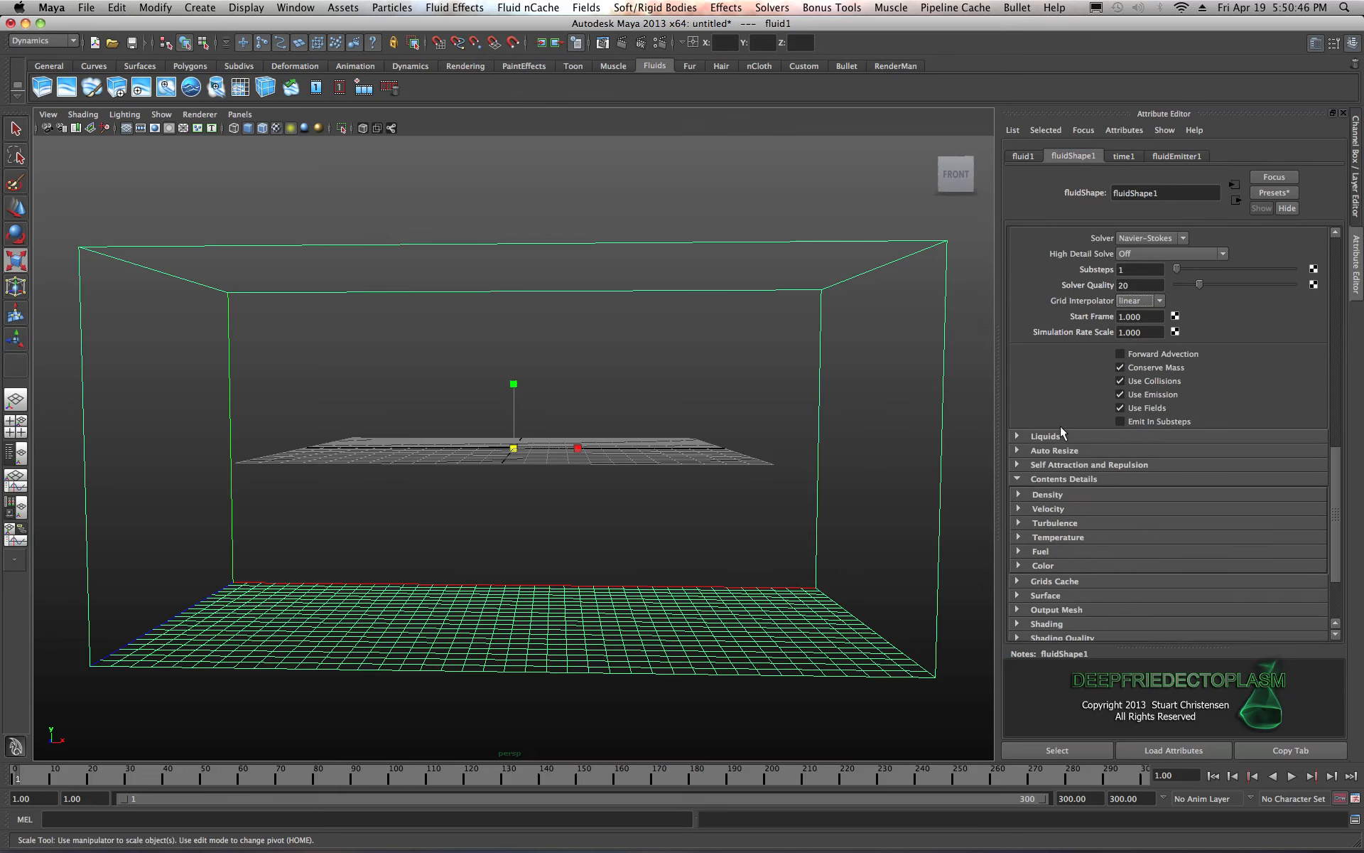
- Set the fluid container's Temperature contents method to Dynamic Grid
scroll(1061, 425, up, 20)
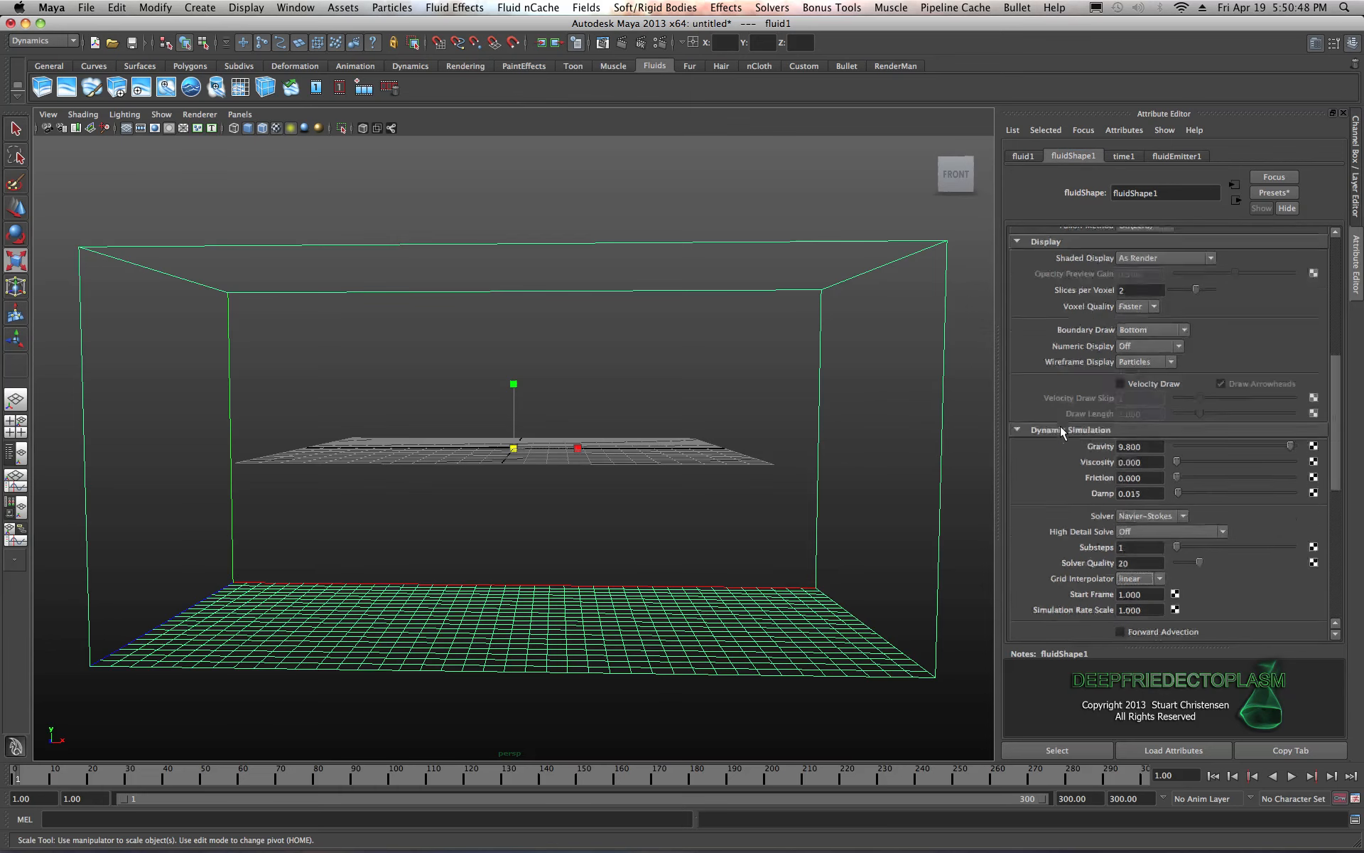
scroll(1060, 425, up, 2)
scroll(1060, 425, up, 2)
scroll(1060, 425, down, 2)
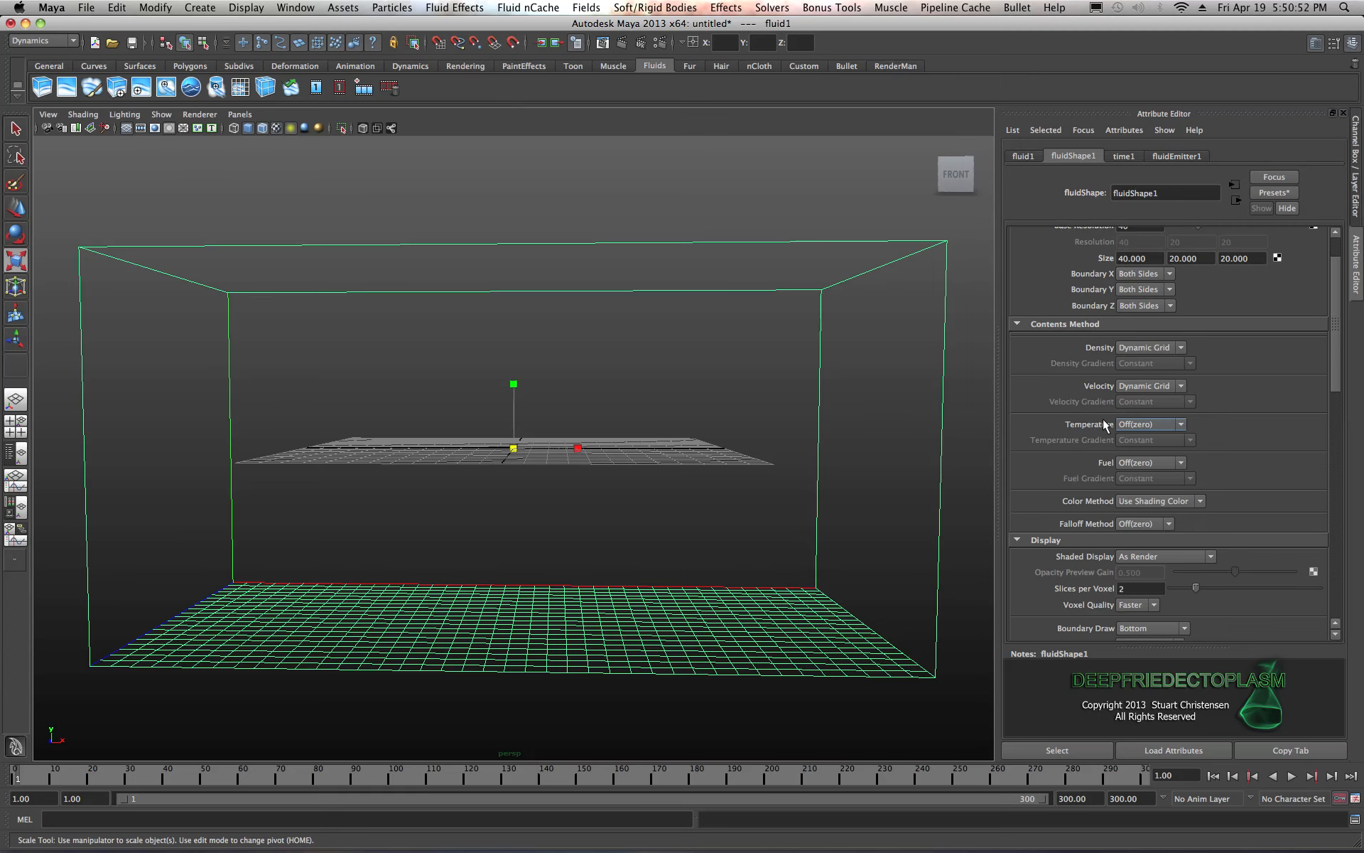
click(1169, 425)
- Play the simulation from frame 1 to examine how the smoke rises and spreads with the new damping, and stop playback
scroll(1197, 422, down, 2)
scroll(1197, 422, down, 2)
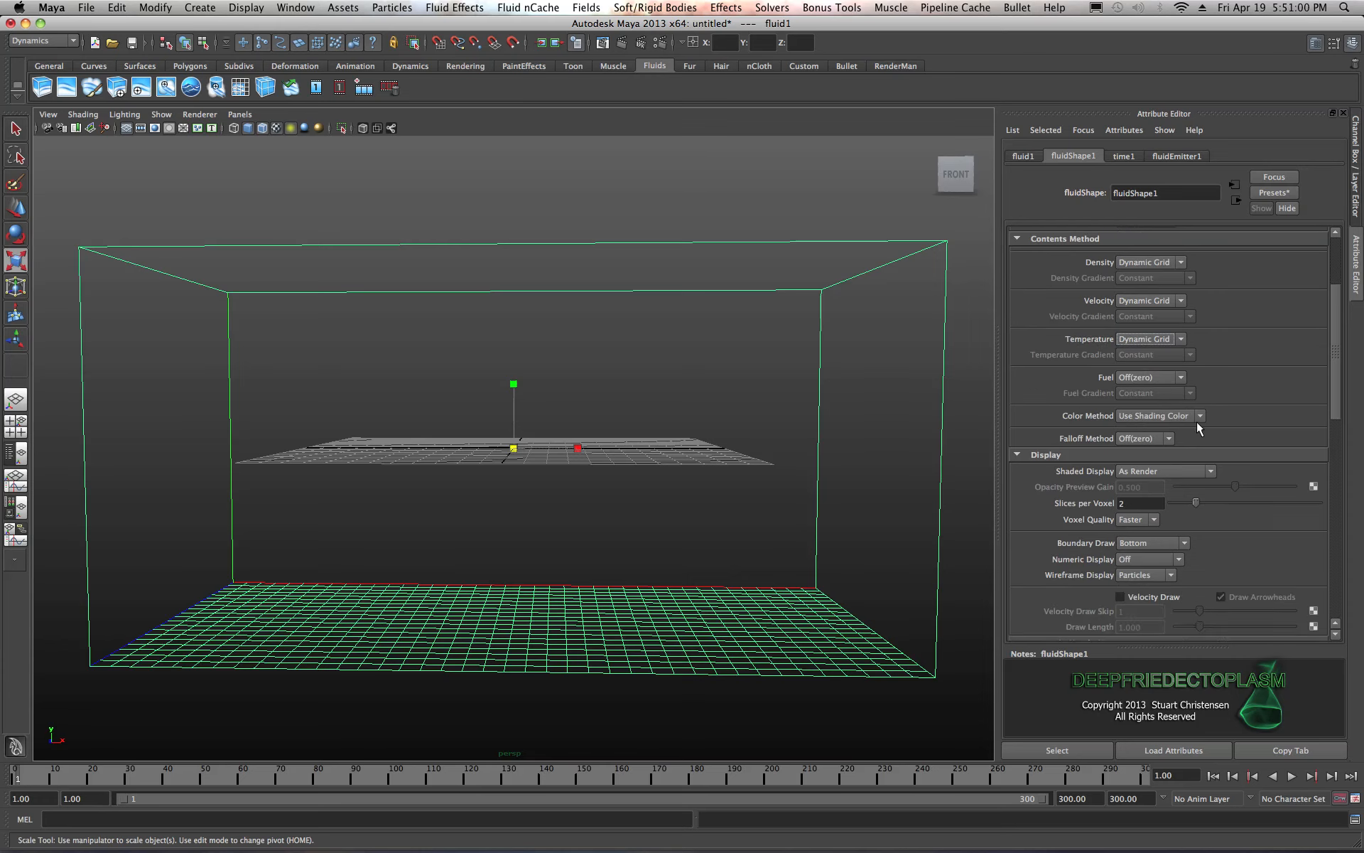
scroll(1197, 421, down, 6)
scroll(1199, 439, down, 2)
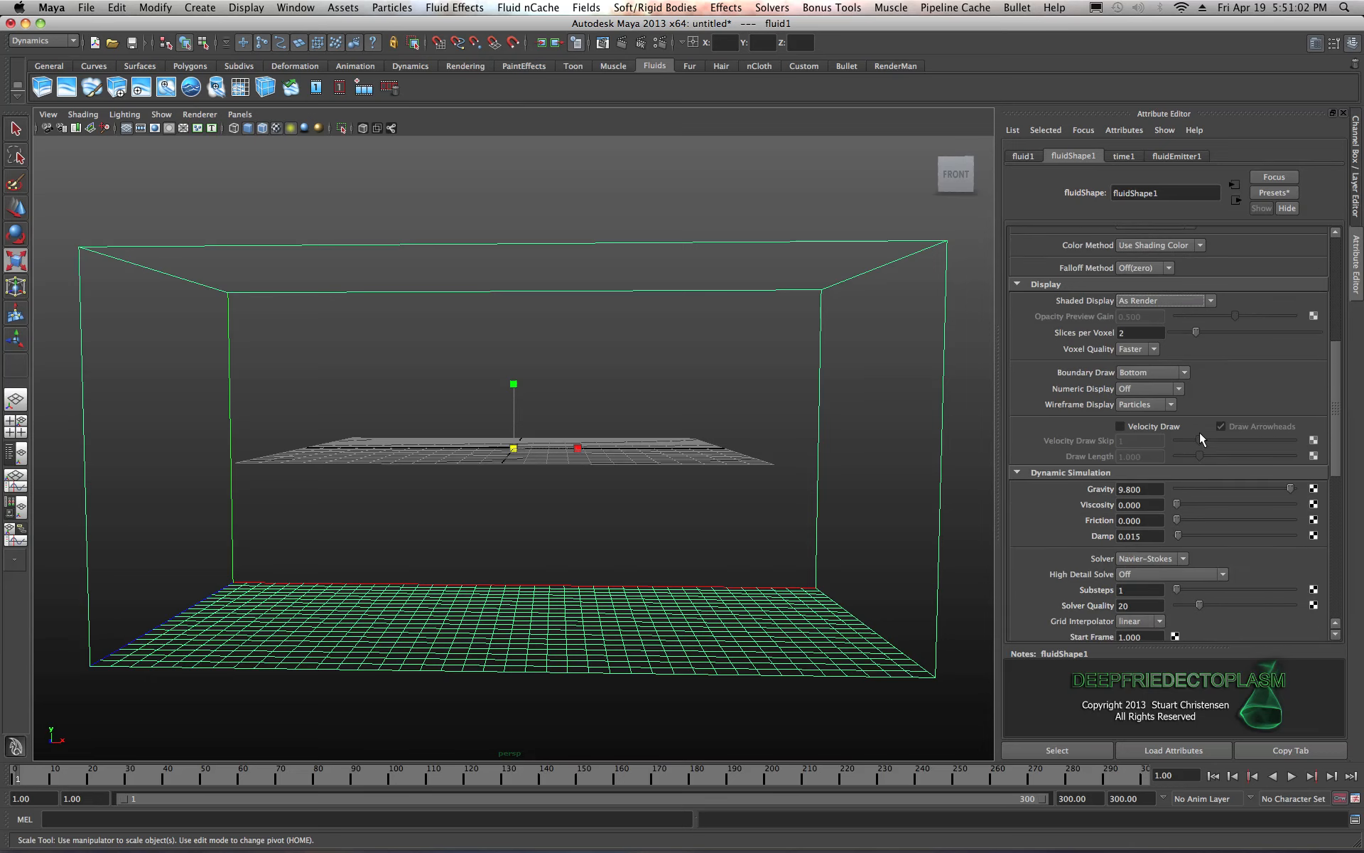
scroll(1199, 432, down, 6)
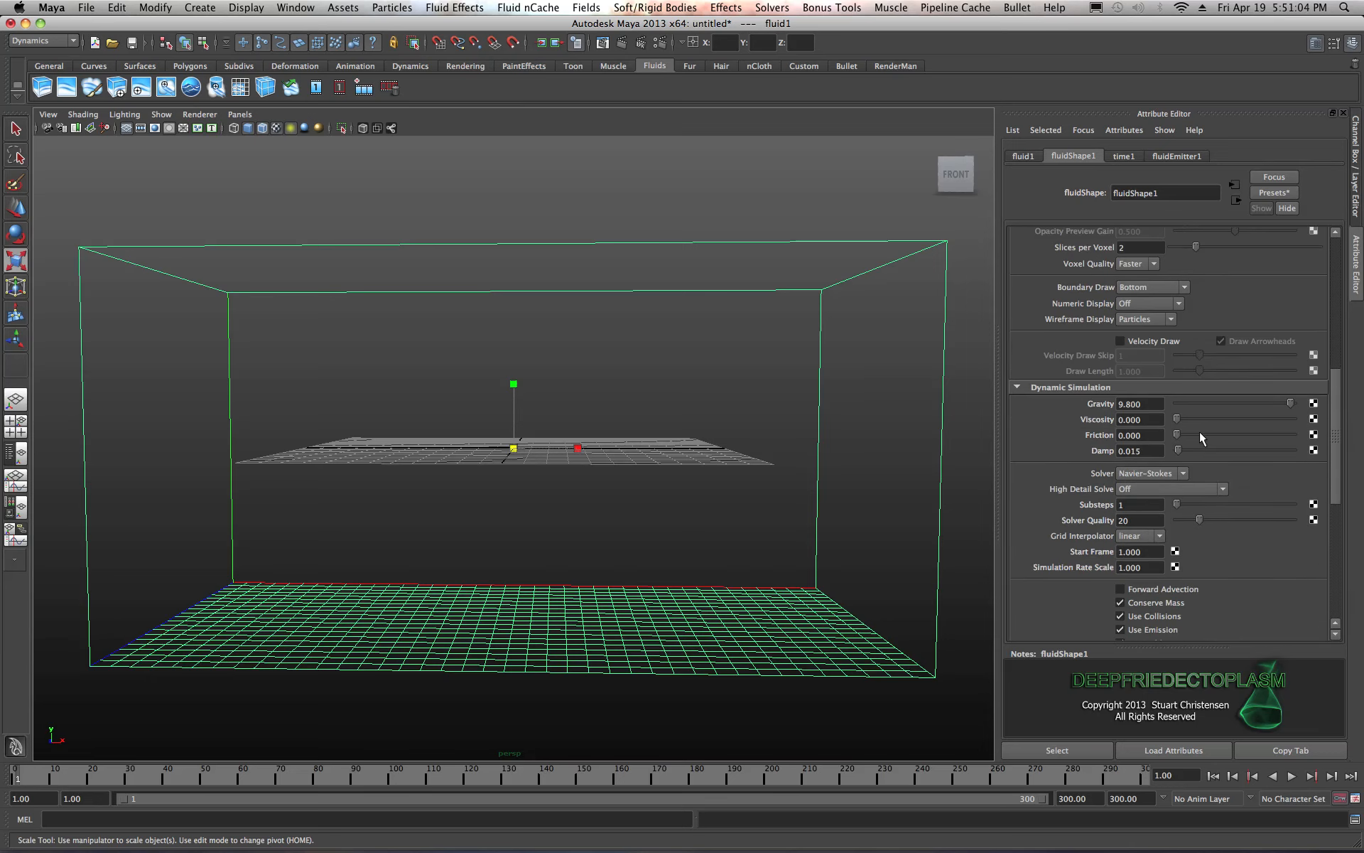
scroll(1199, 432, down, 6)
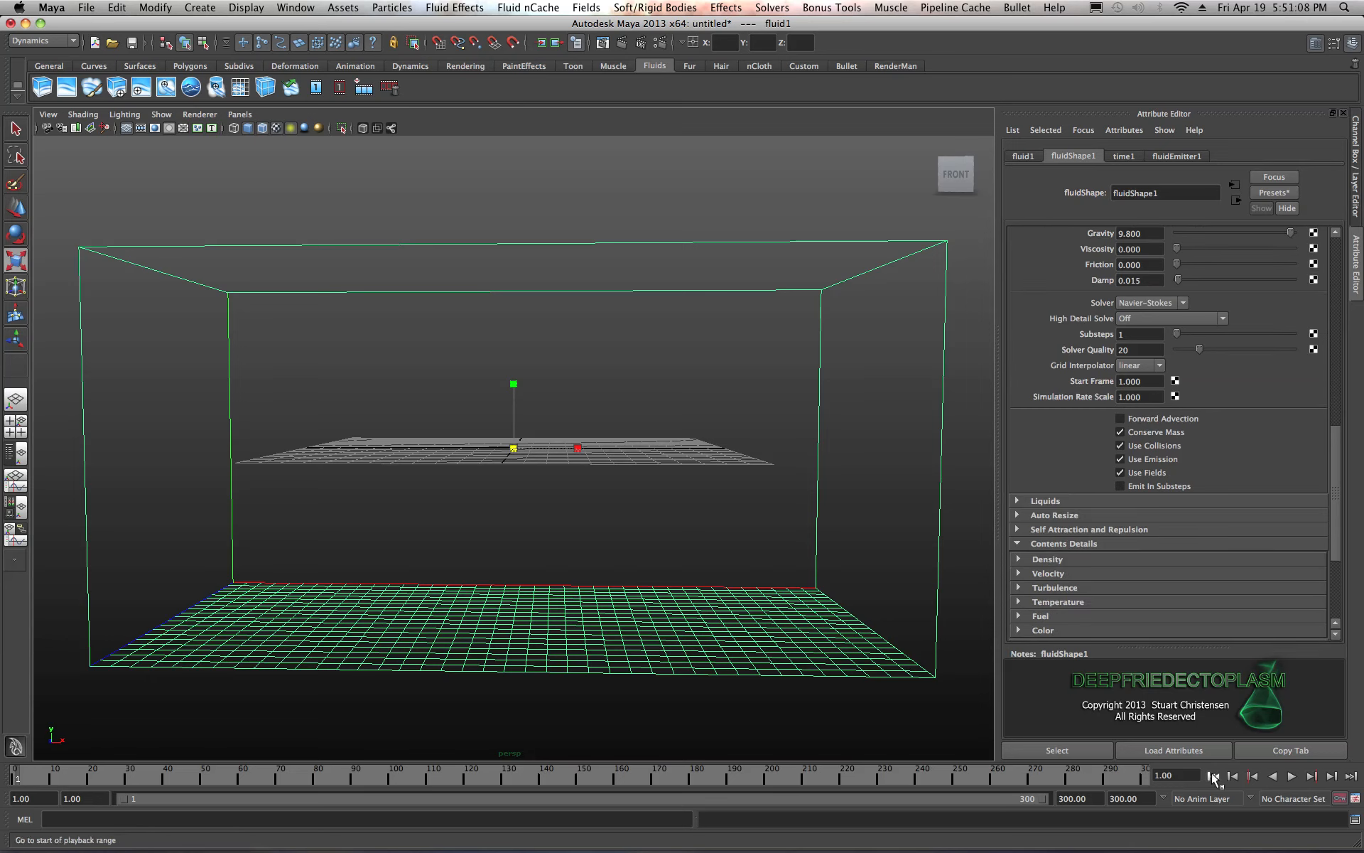
click(1291, 775)
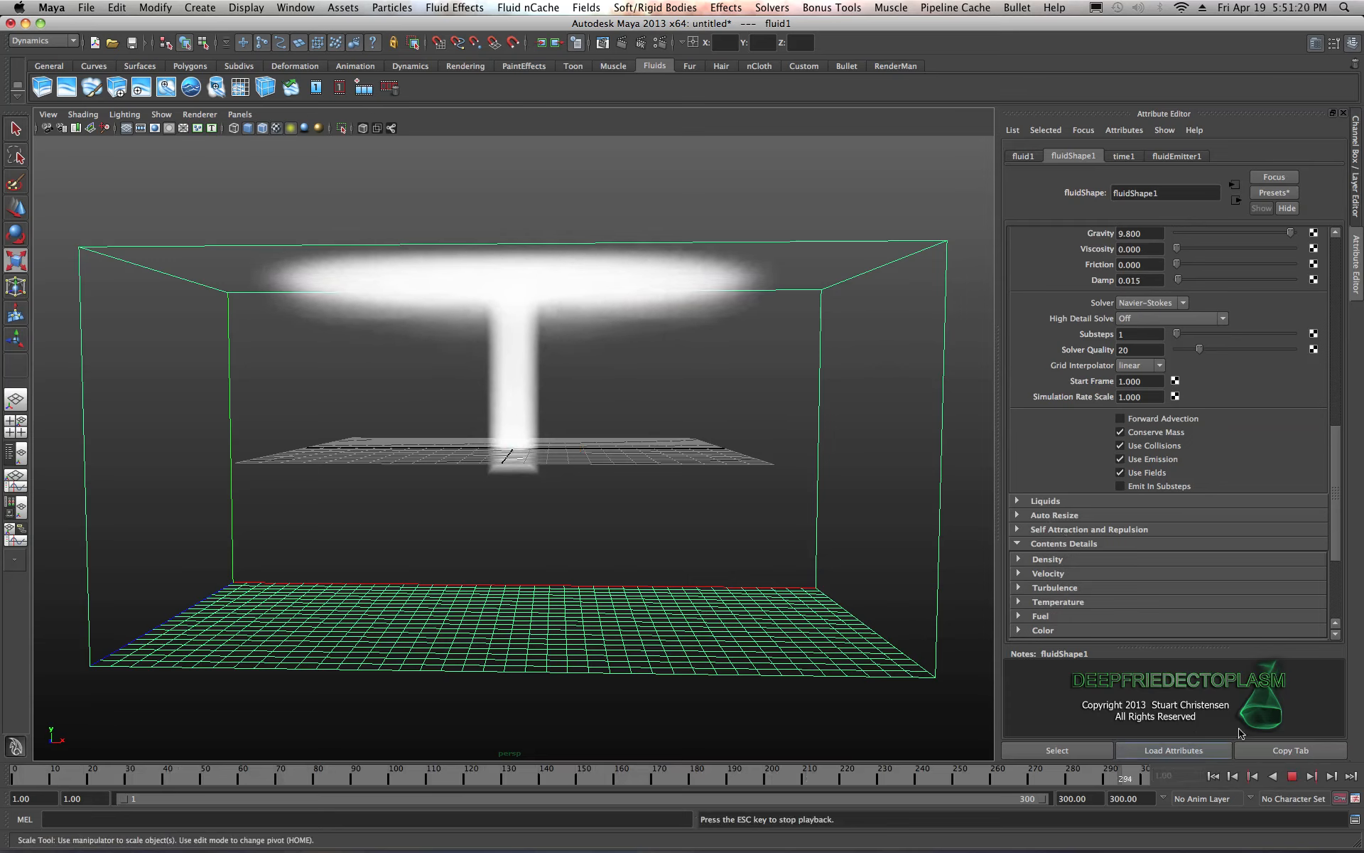
click(1292, 777)
- Set High Detail Solve to All Grids in the fluid container's Dynamic Simulation attributes
scroll(1083, 387, up, 5)
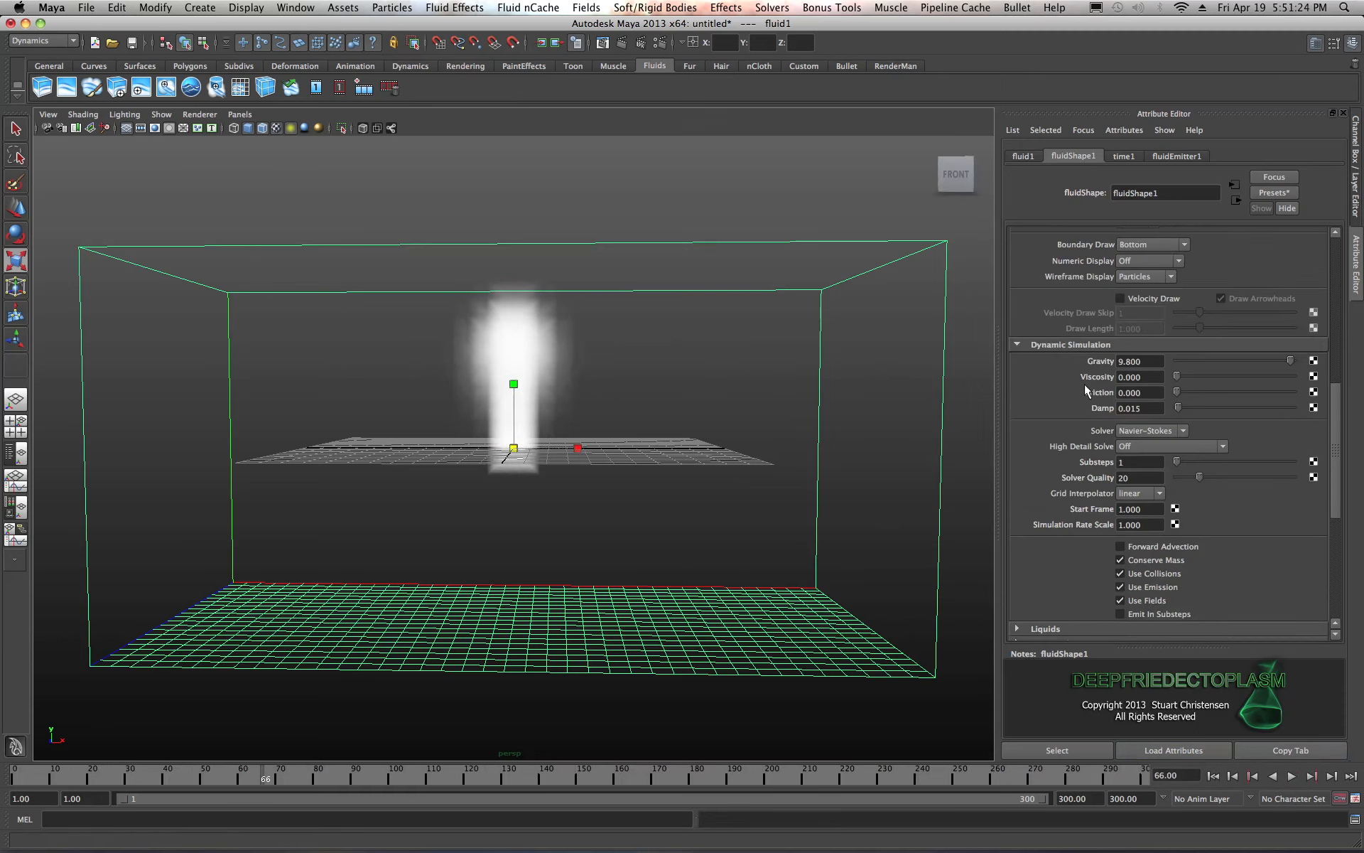
scroll(1076, 349, up, 1)
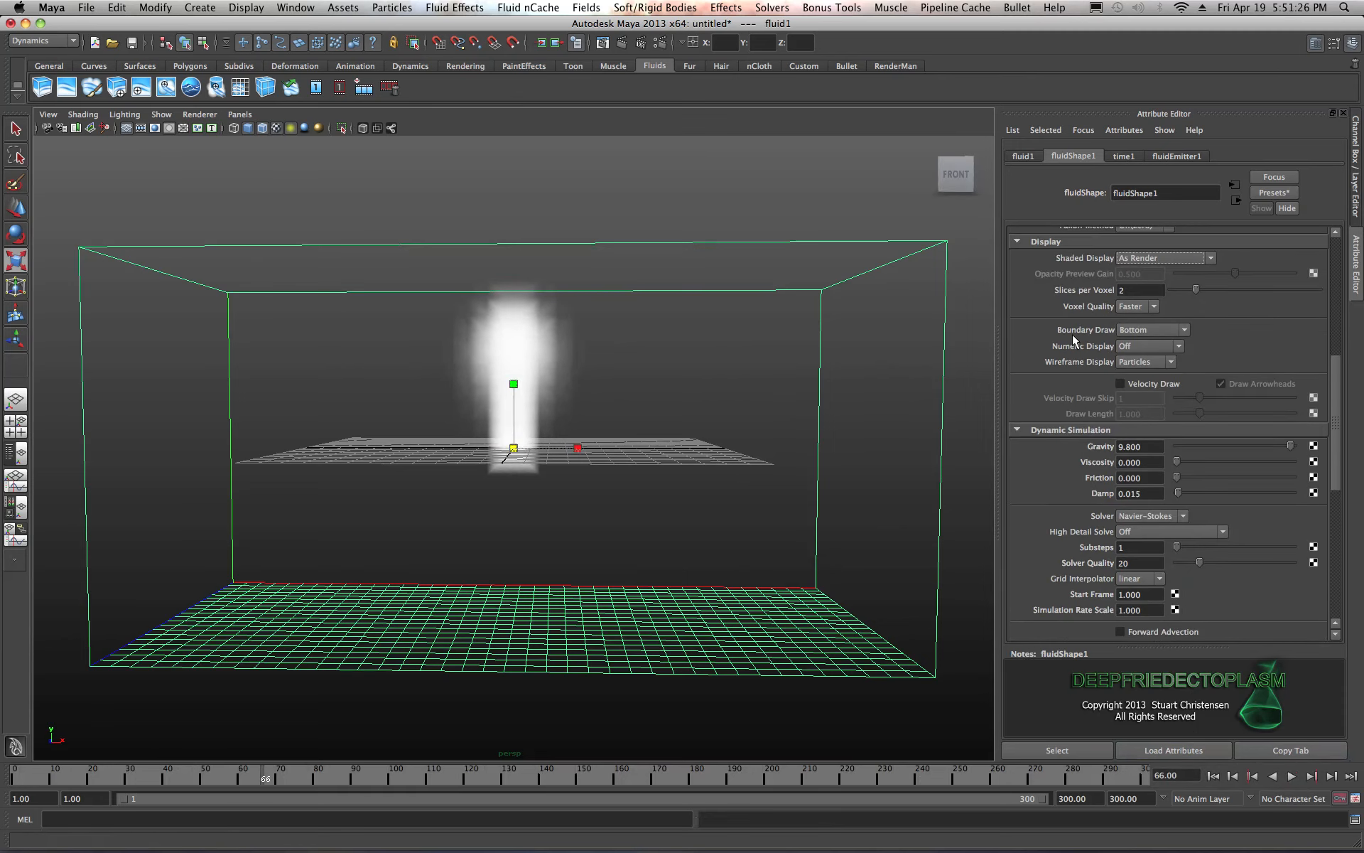
scroll(1071, 334, up, 1)
scroll(1071, 335, up, 5)
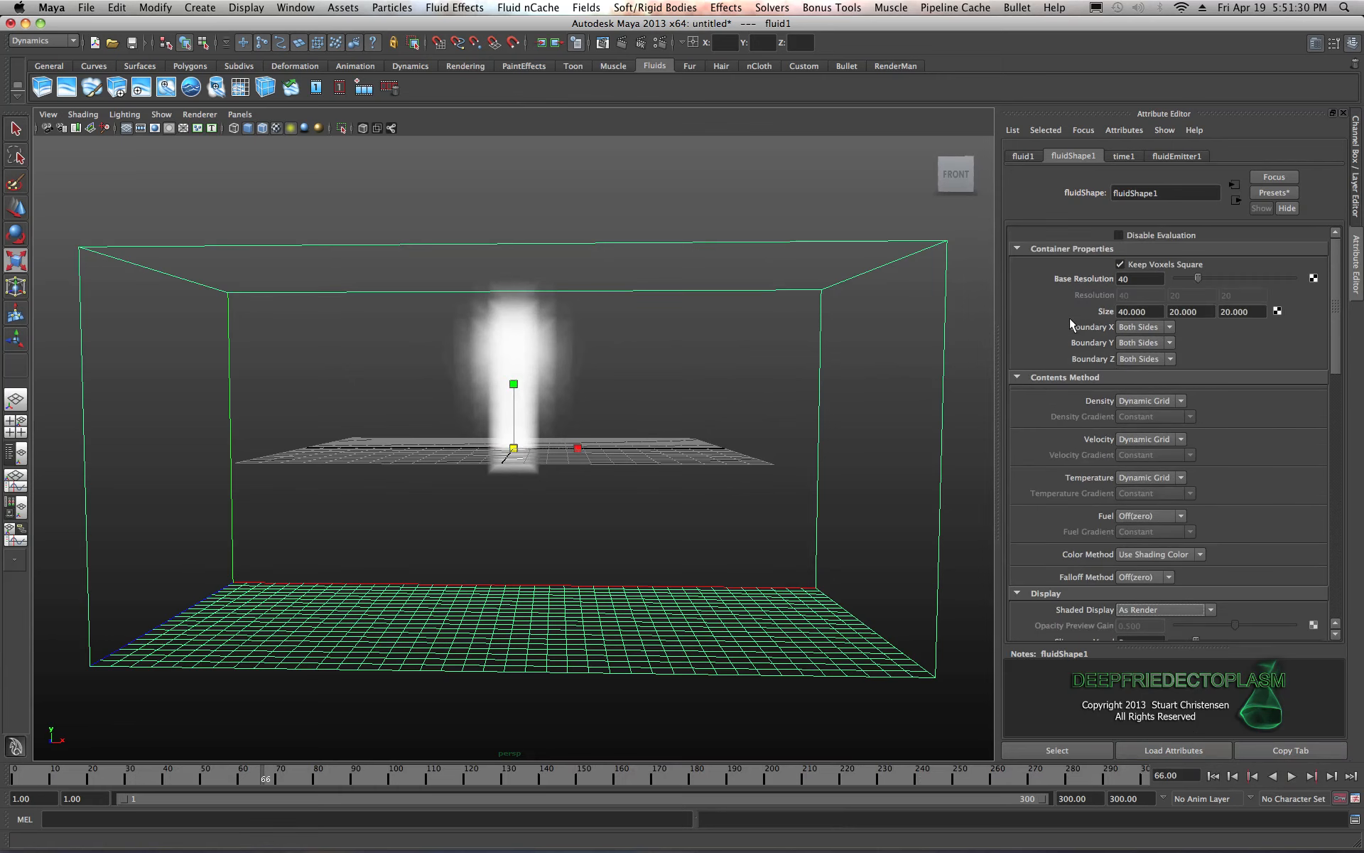
scroll(1071, 319, down, 8)
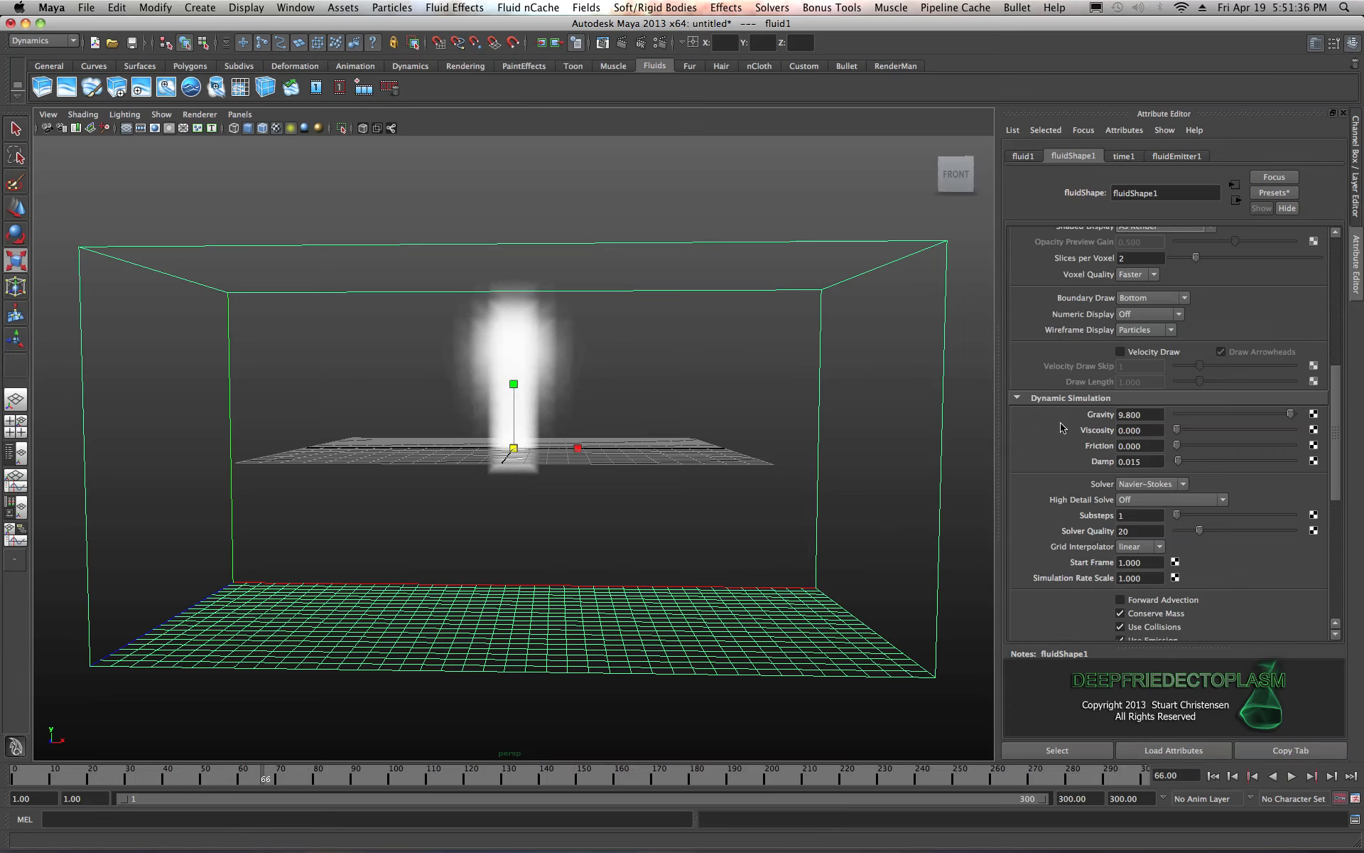
scroll(1061, 427, down, 1)
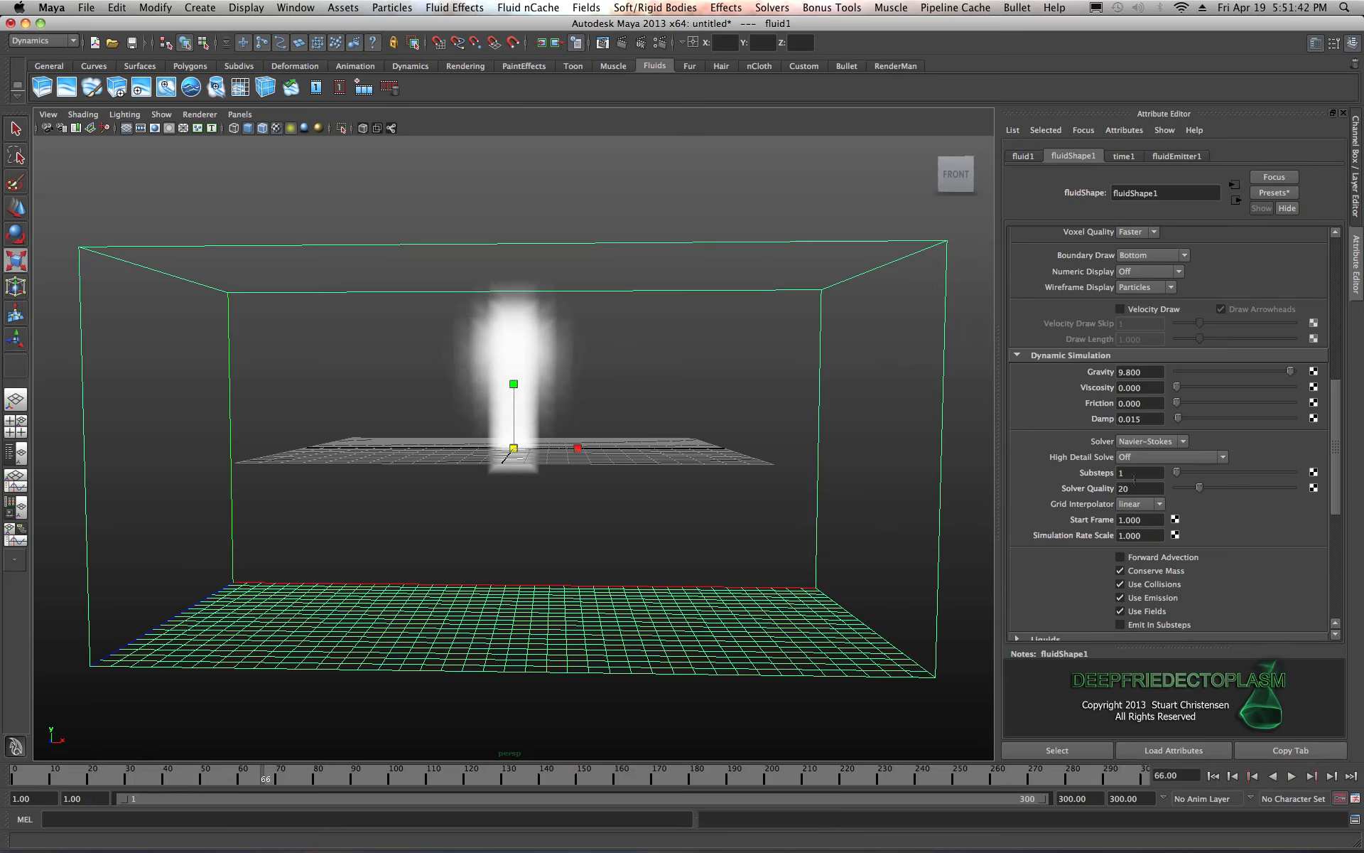
click(1221, 459)
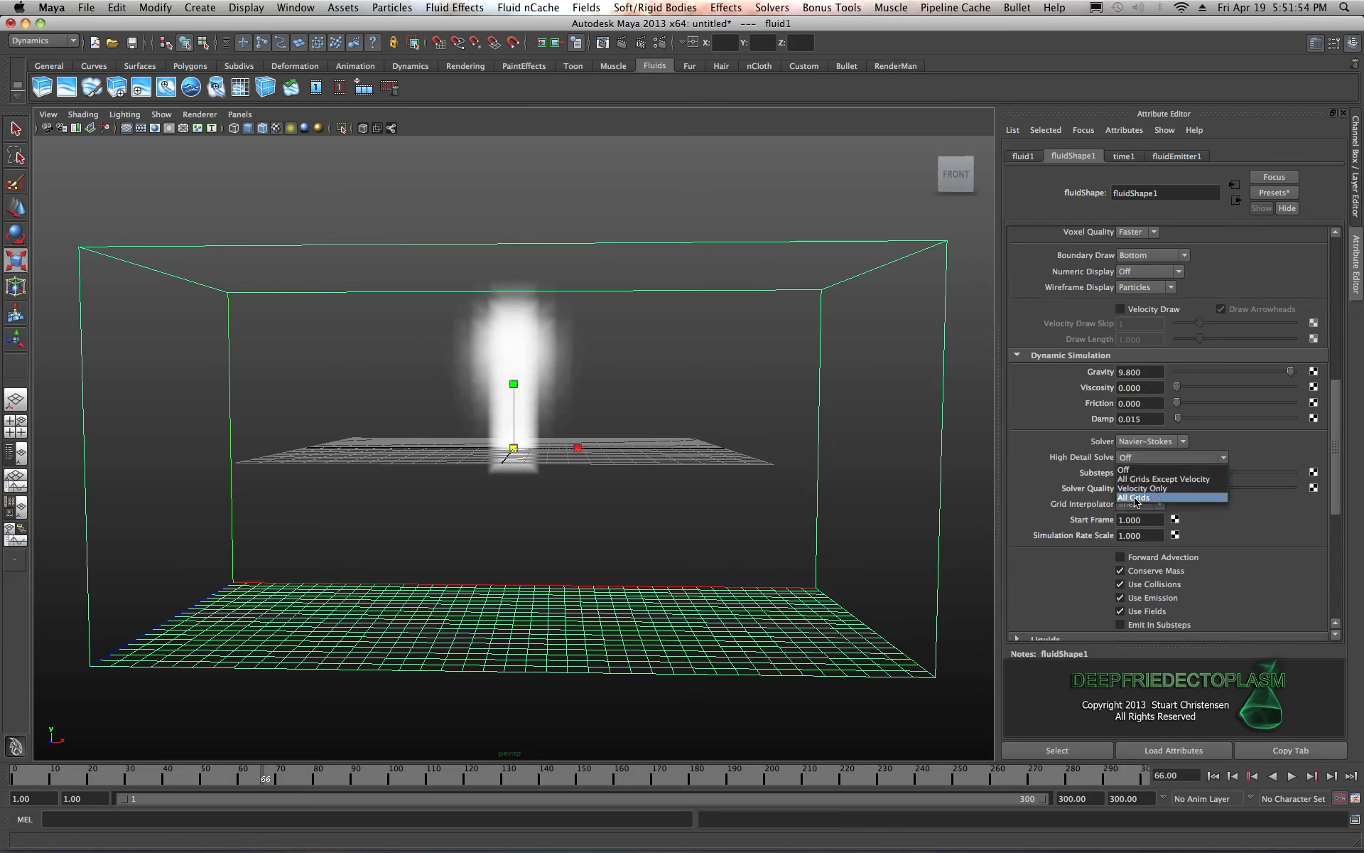
click(1136, 497)
- Expand the Density attributes under Contents Details and set the density Buoyancy to 0
scroll(1060, 455, up, 10)
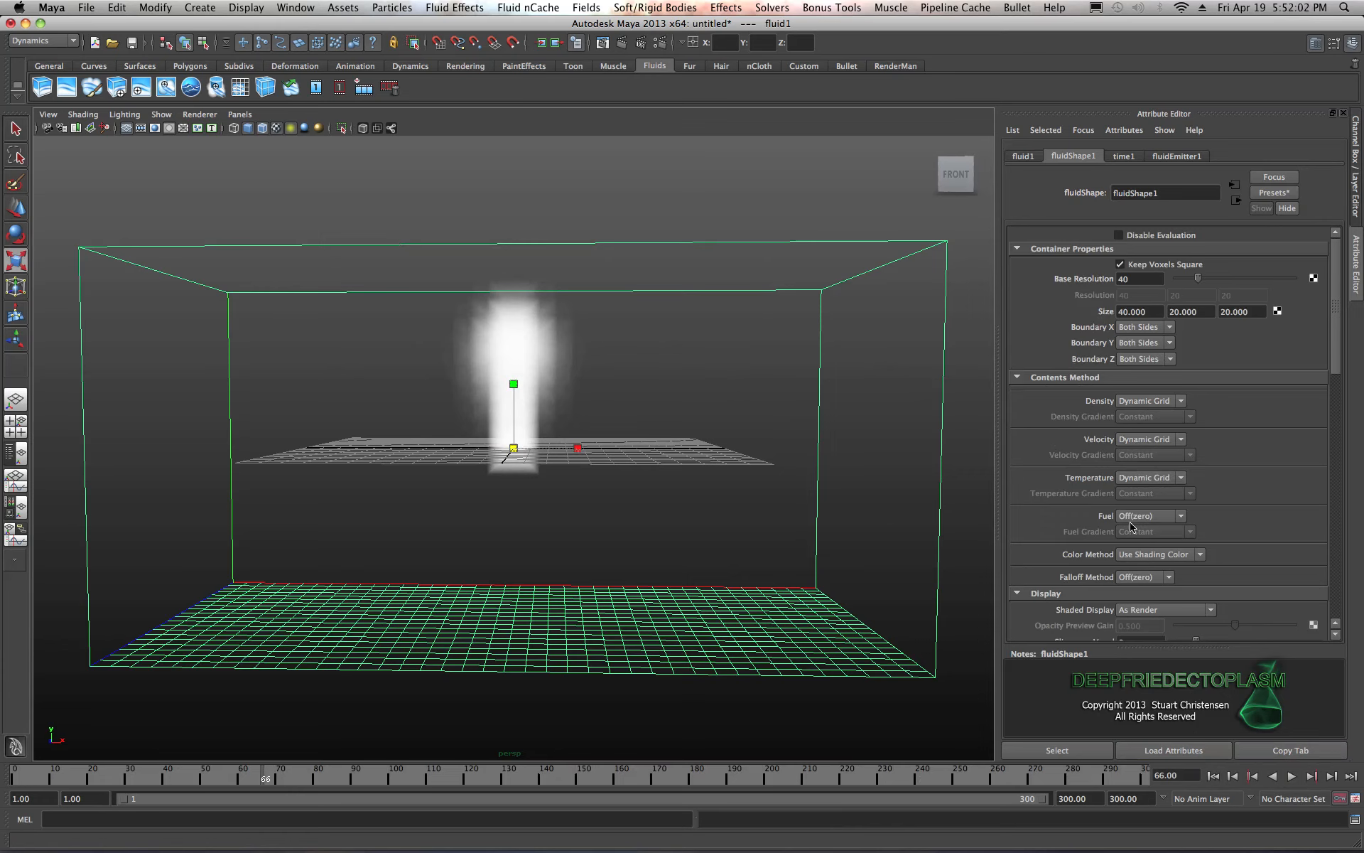
scroll(1110, 506, down, 8)
scroll(1086, 470, down, 6)
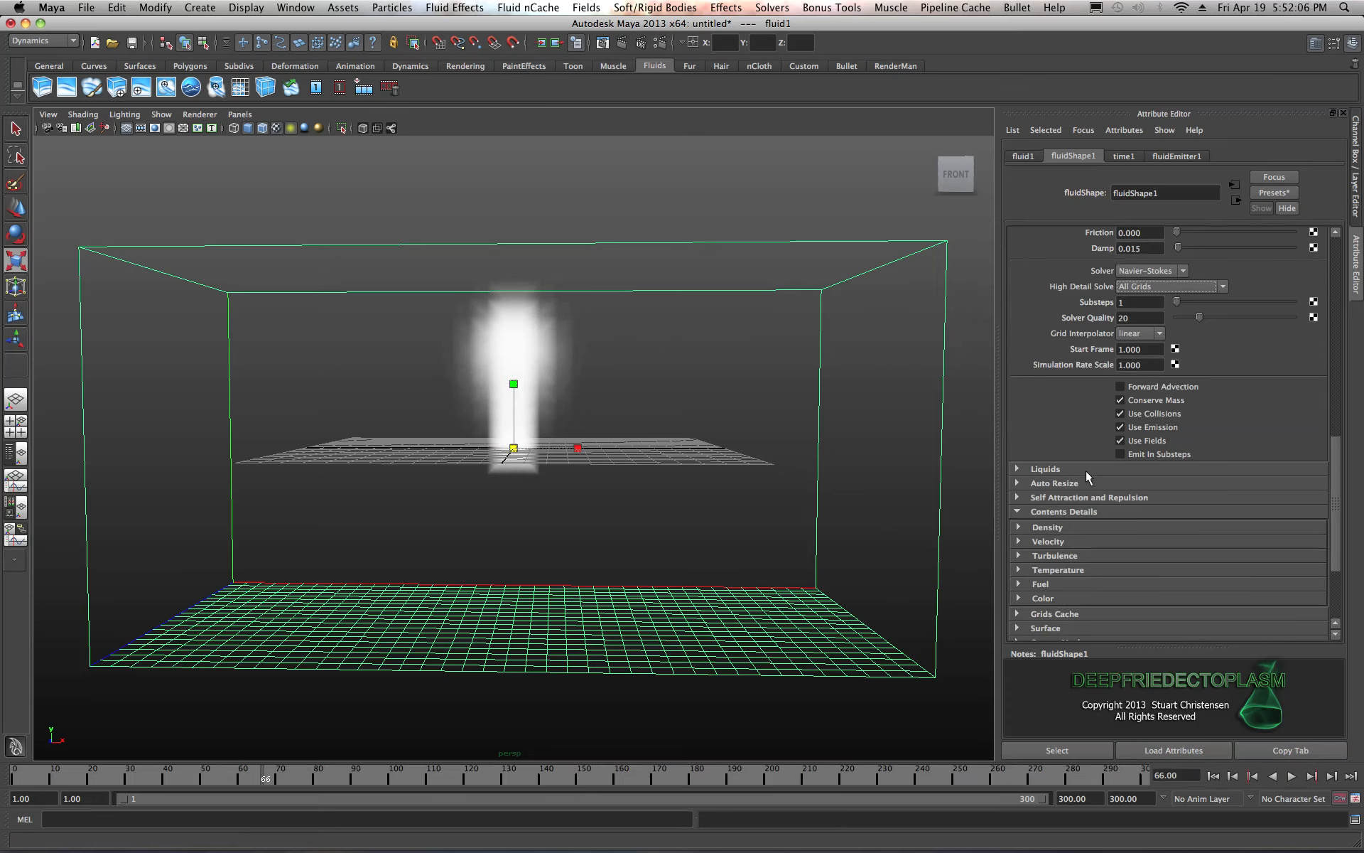
scroll(1086, 471, down, 2)
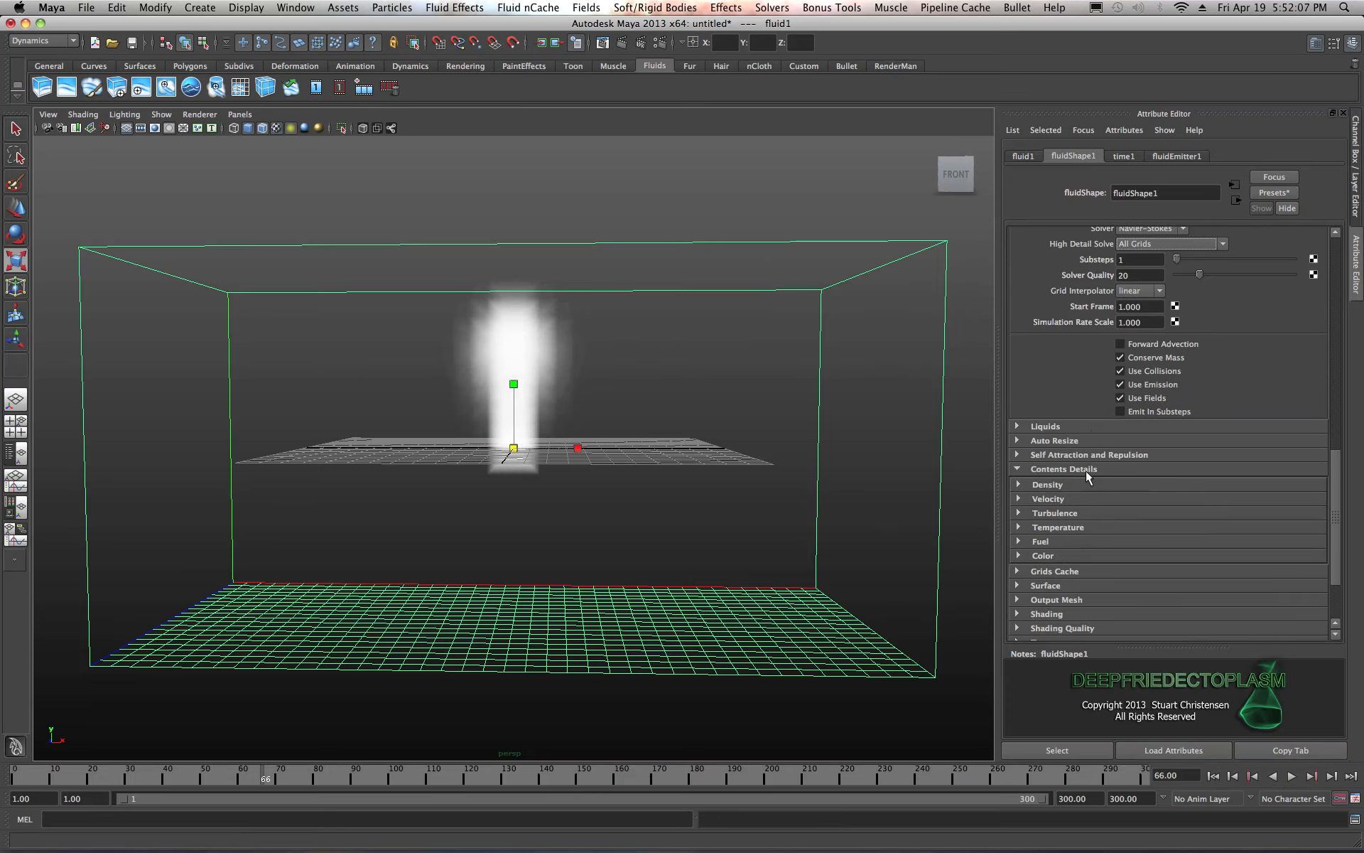
click(1019, 483)
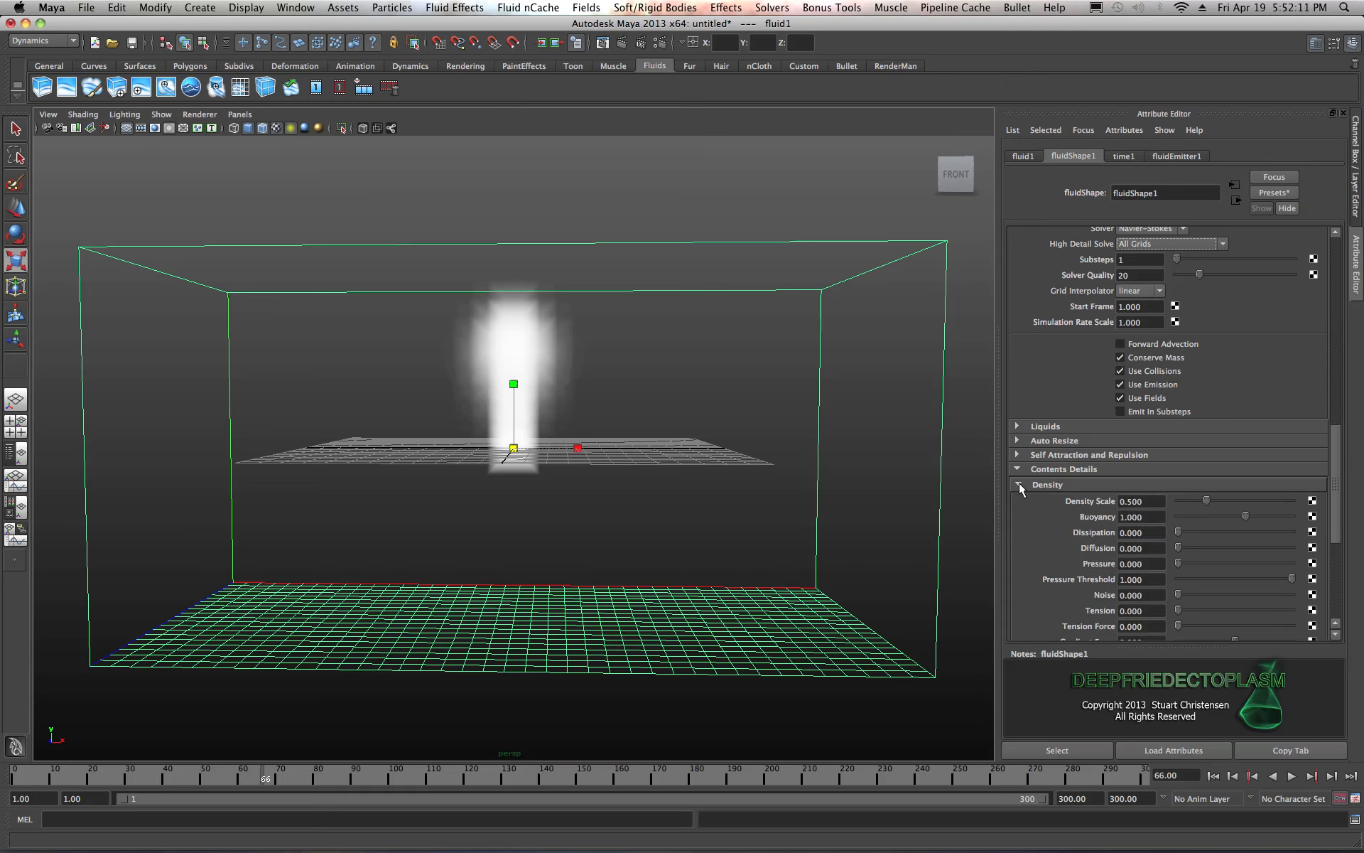
click(1150, 518)
text(0)
click(1151, 501)
- Replay the simulation from the start to examine the smoke without buoyancy, and return to frame 1
click(1213, 775)
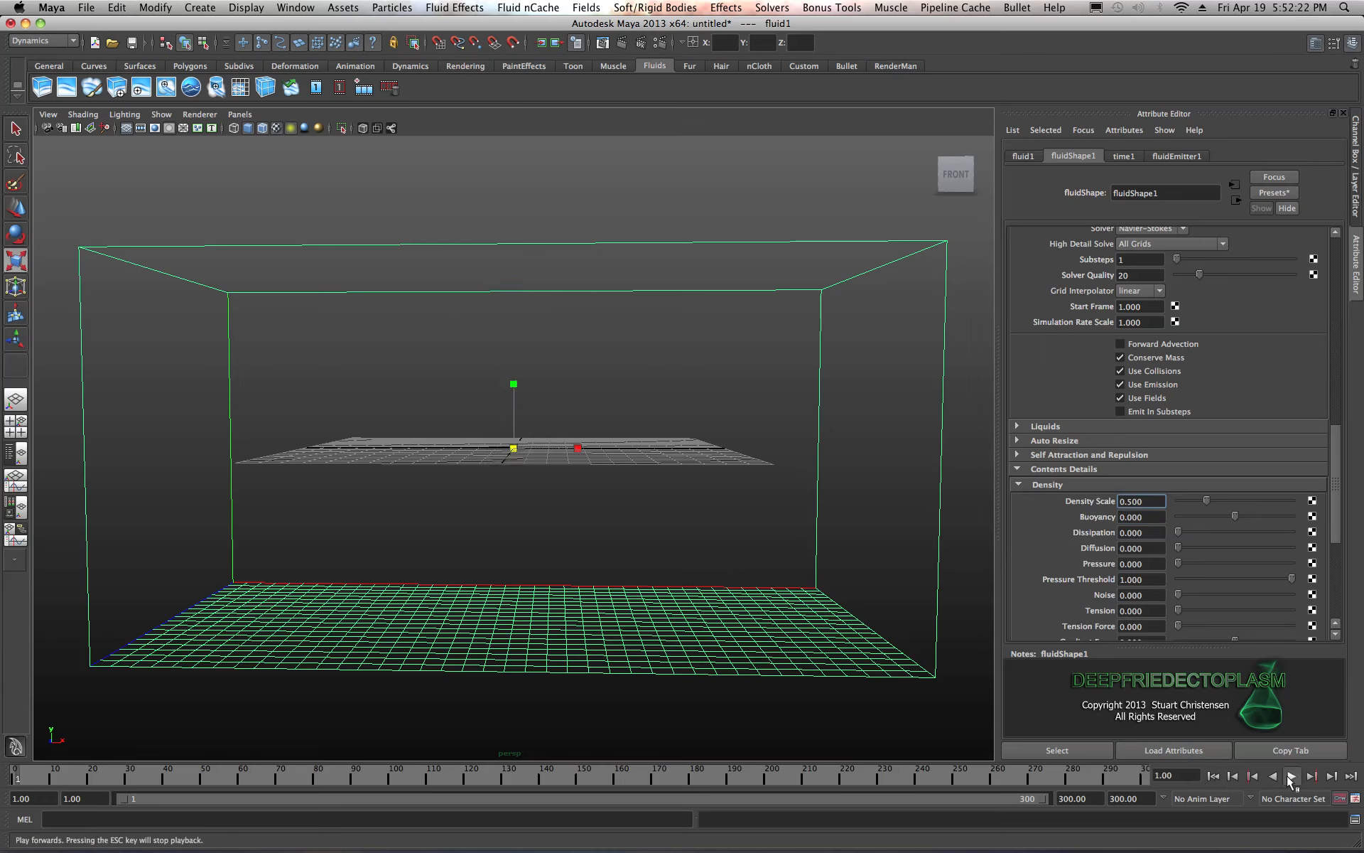
click(1290, 778)
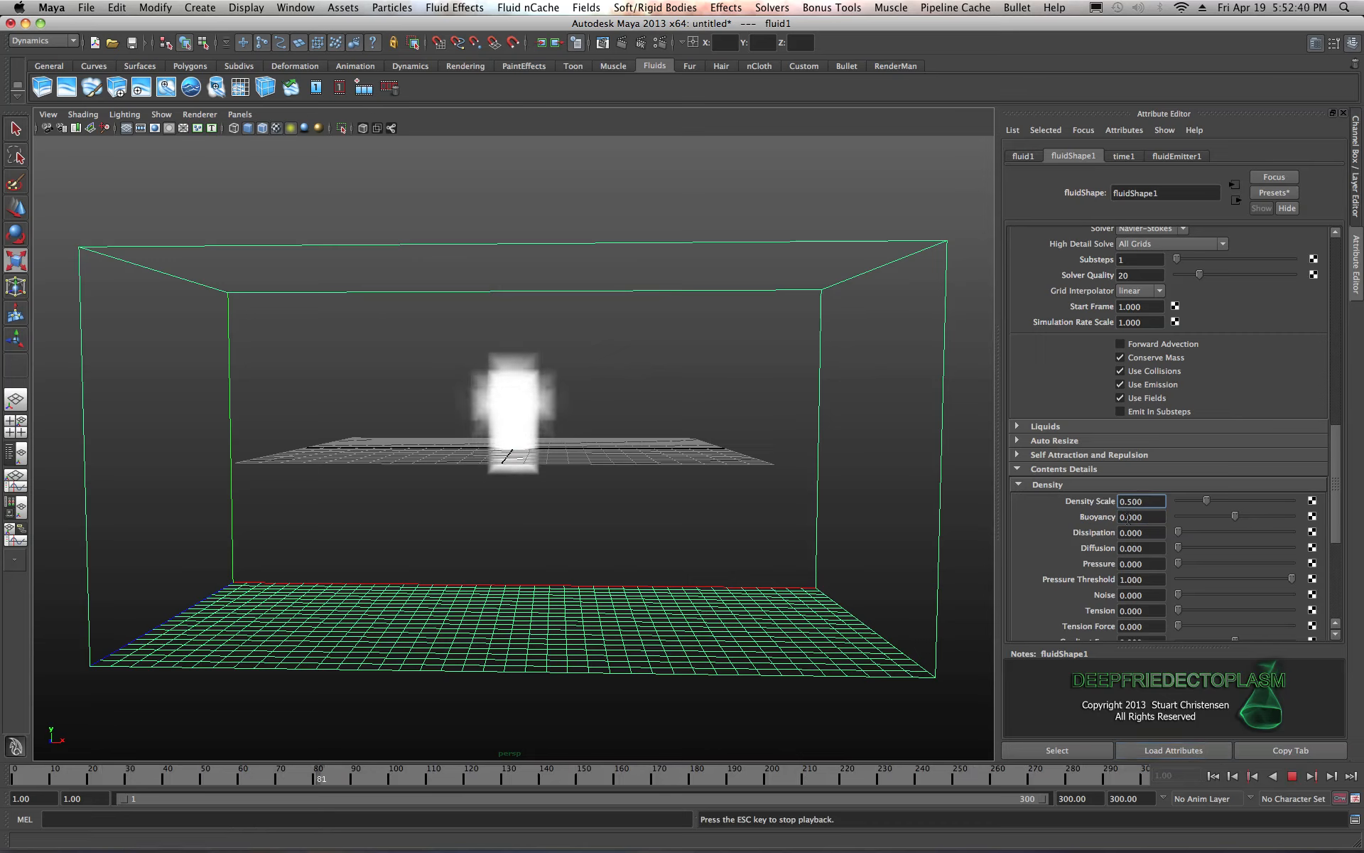
click(1291, 775)
click(1214, 776)
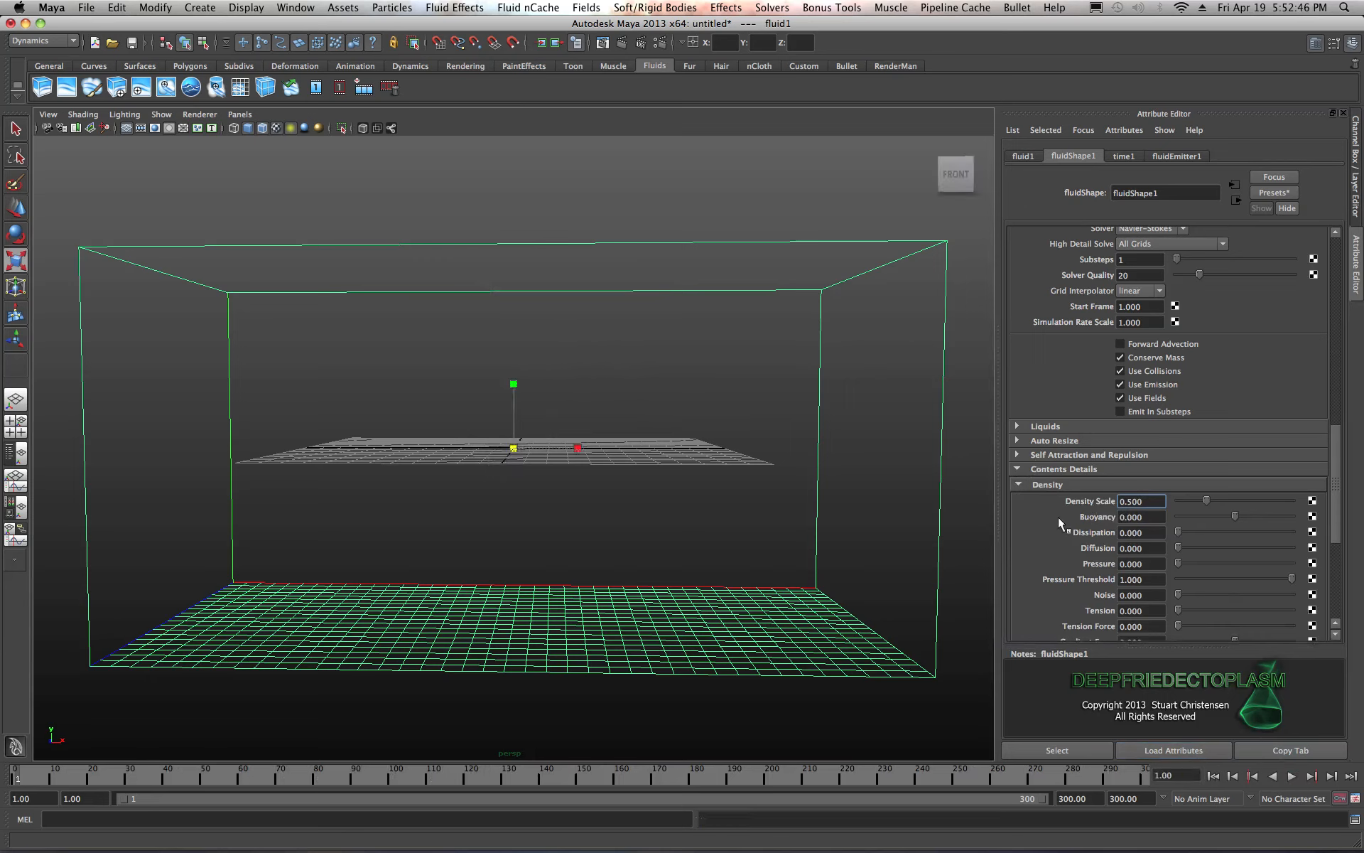
- Set the container's density Dissipation to 0.35
click(1147, 534)
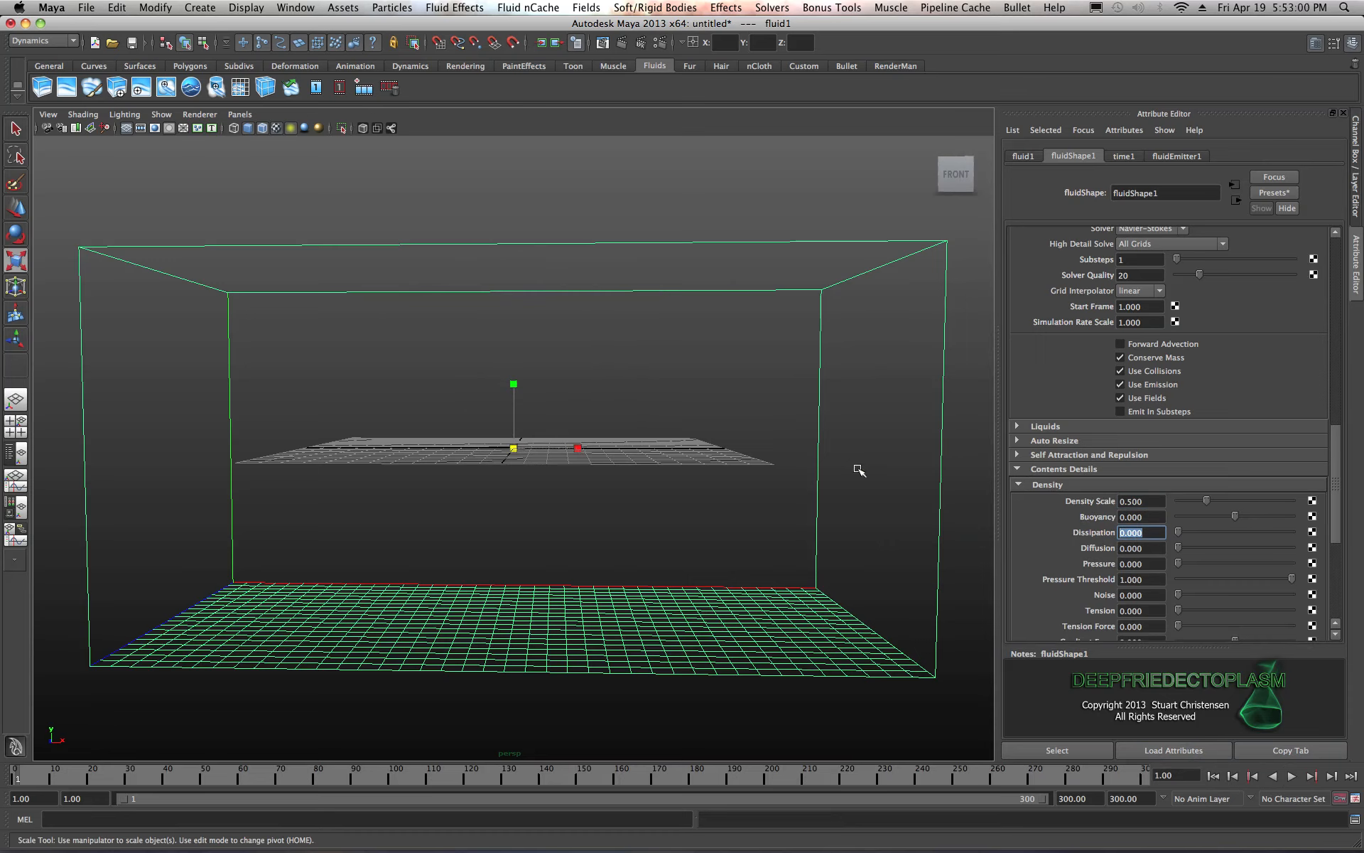
text(.35)
click(1149, 545)
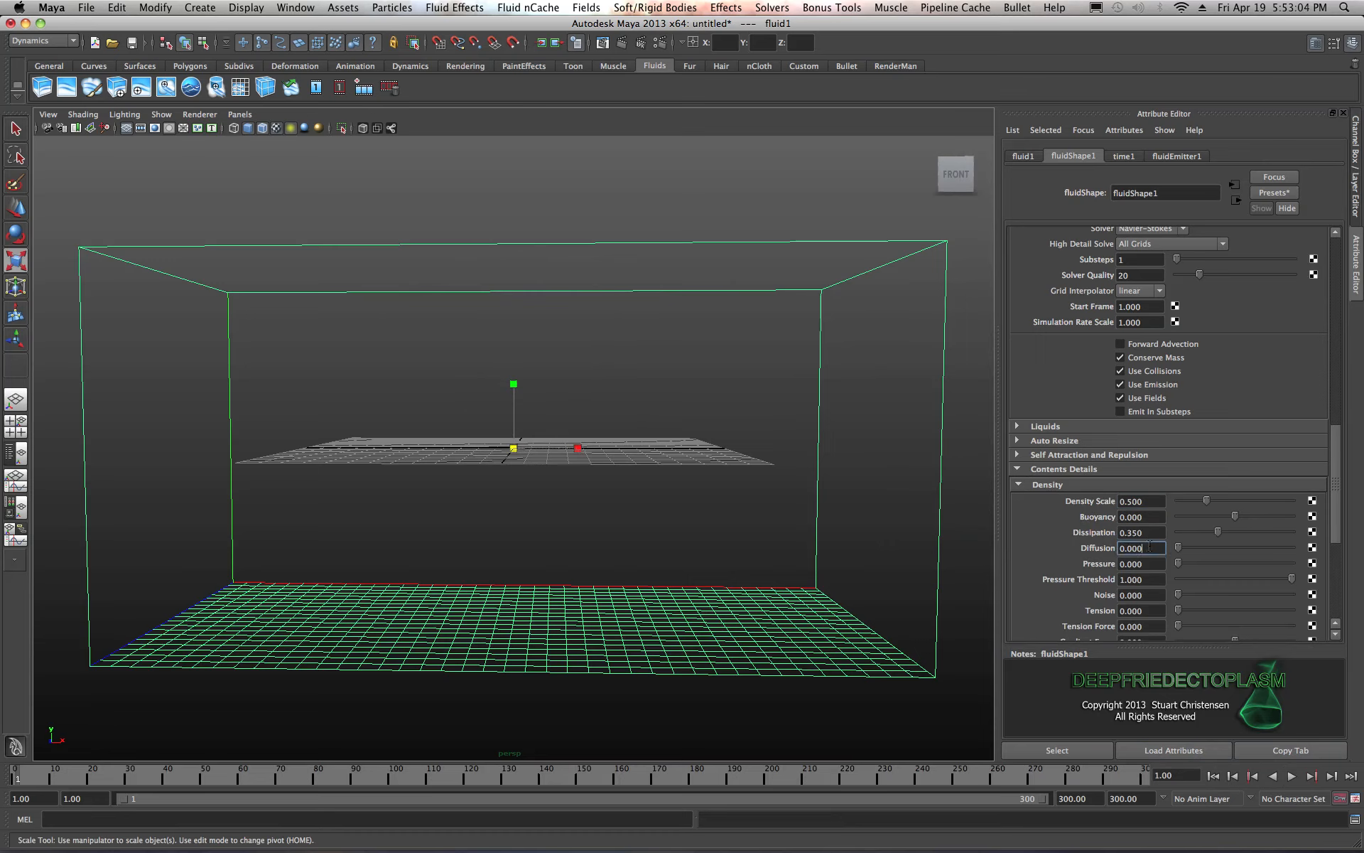
- Play the simulation to examine the effect of the density dissipation, stop it and return to frame 1
click(1292, 776)
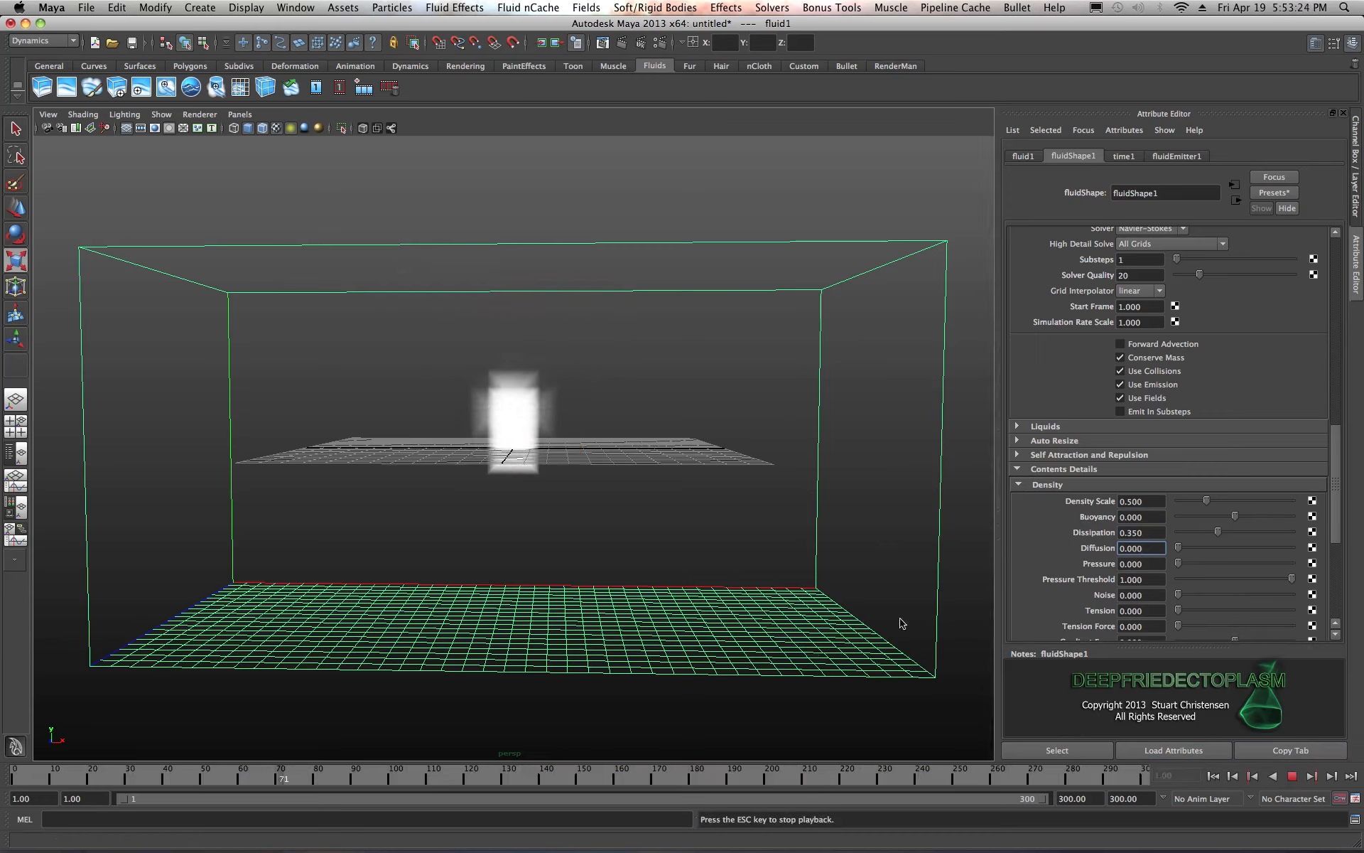
key(Escape)
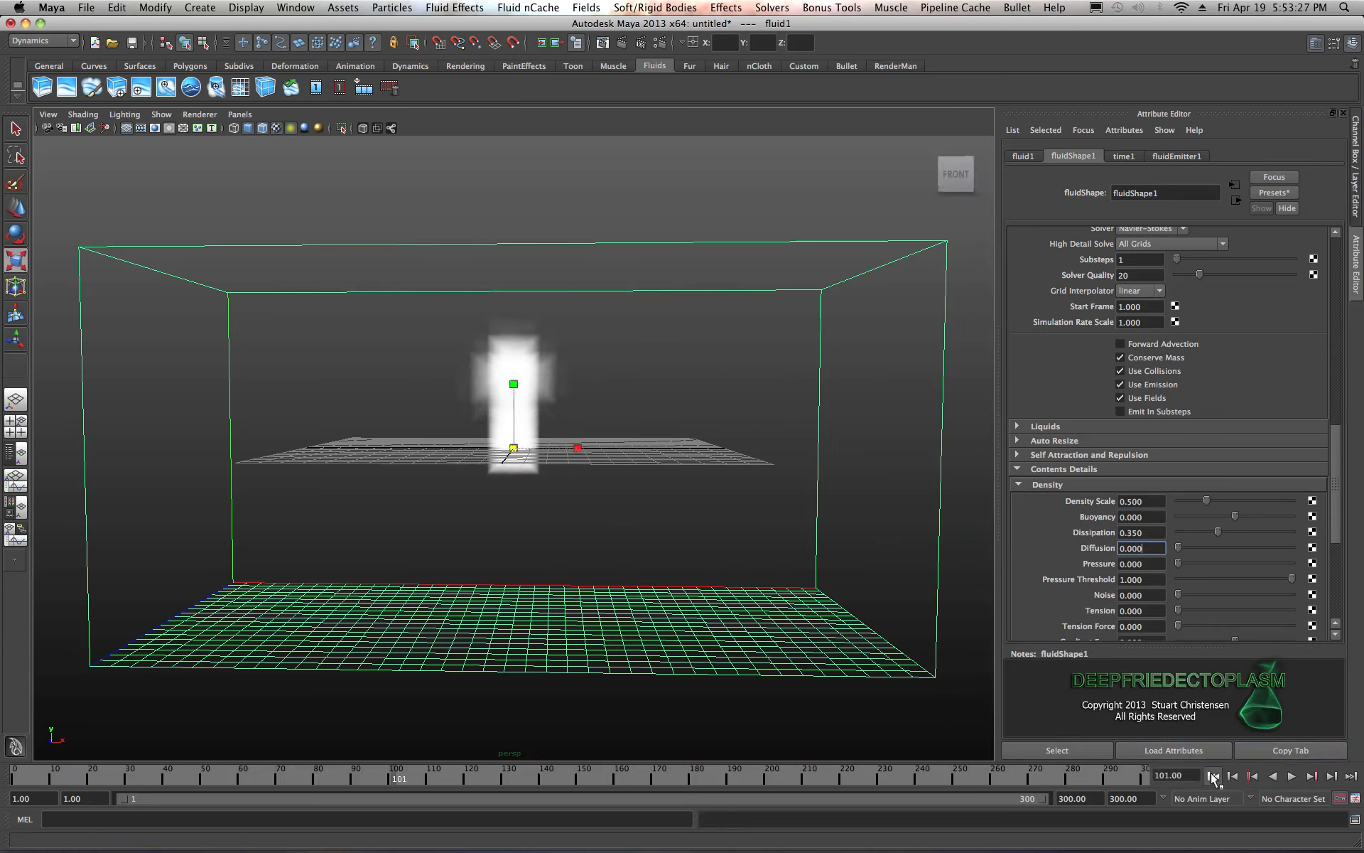
click(1213, 775)
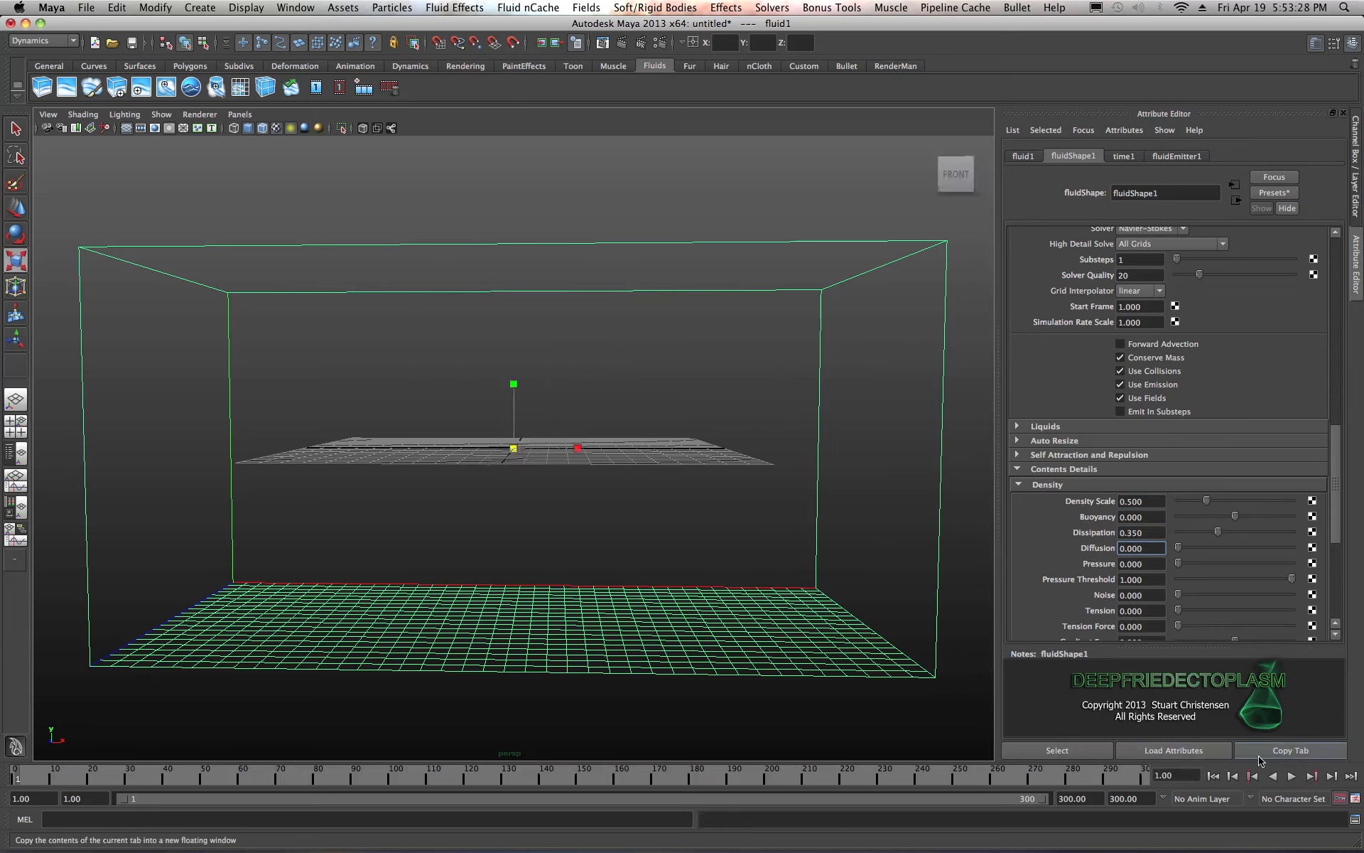
- Expand the Velocity attributes, raise Swirl to about 7.4 and play the simulation to examine the swirling smoke
scroll(1130, 588, down, 4)
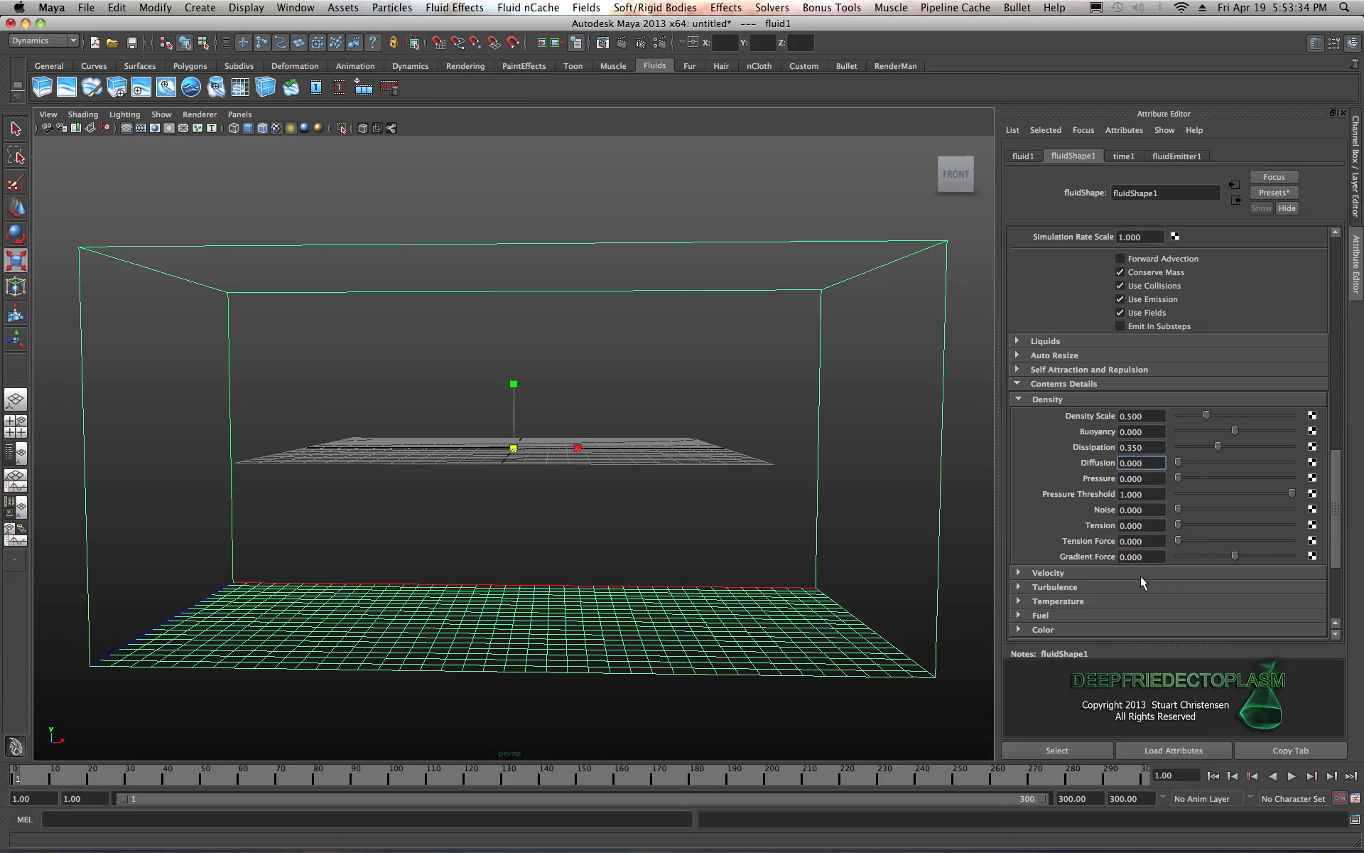
click(1020, 572)
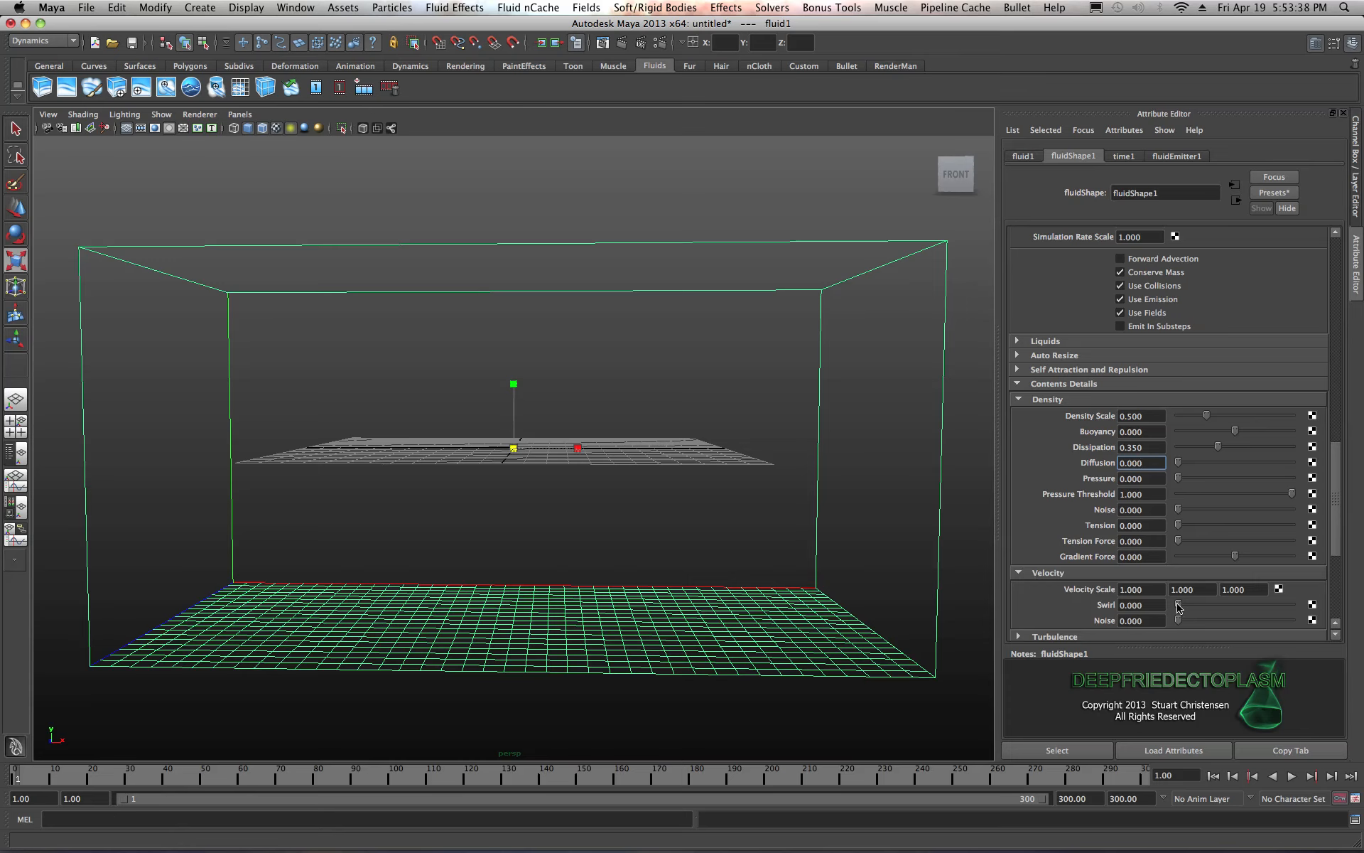
drag(1179, 606, 1263, 608)
click(1292, 777)
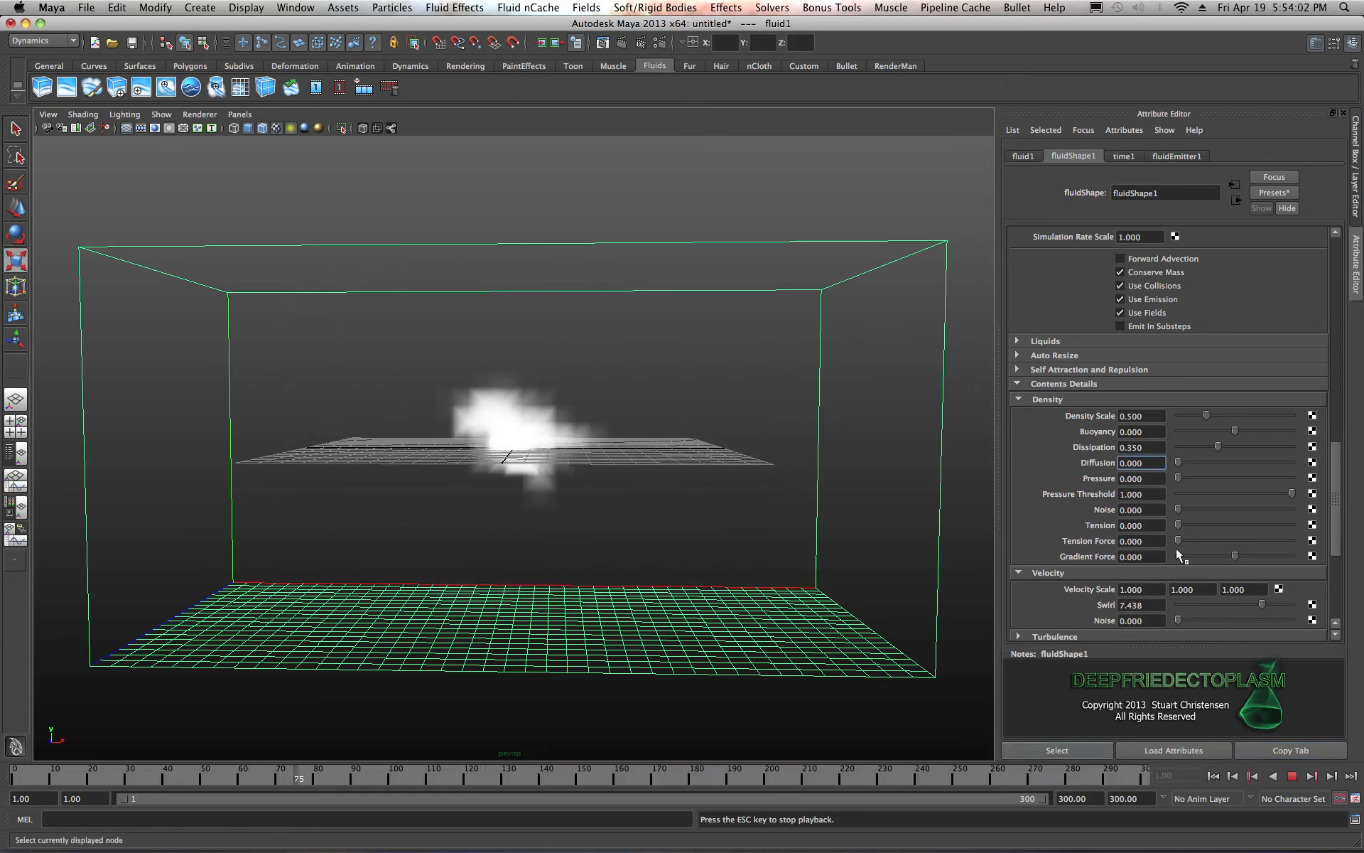
- Stop the playback, return to frame 1 and lower the velocity Swirl to about 0.31
click(1292, 776)
click(1214, 776)
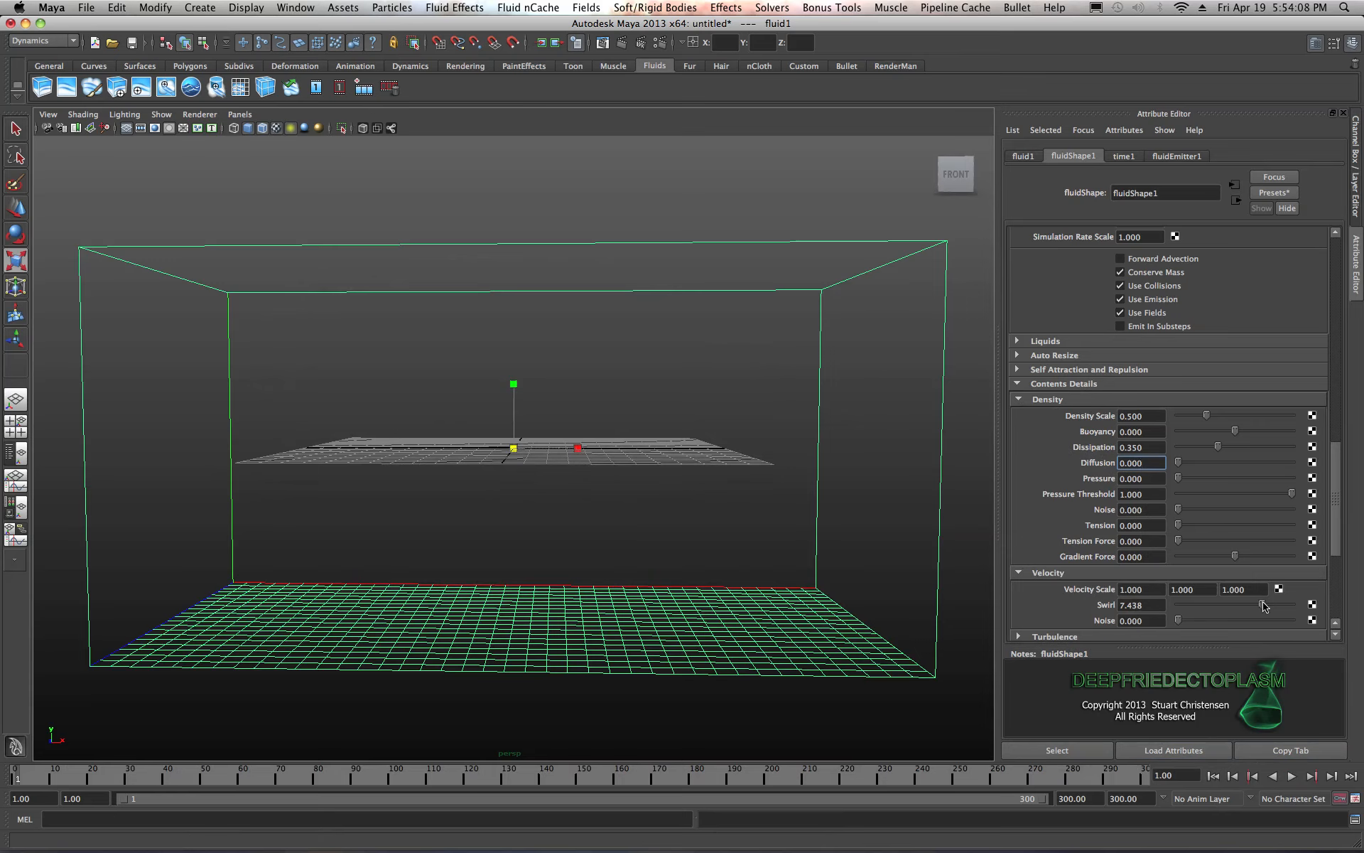
drag(1262, 605, 1181, 604)
- Expand the Turbulence attributes and set Strength to 1.4 and Frequency to 0.6
scroll(1096, 615, down, 3)
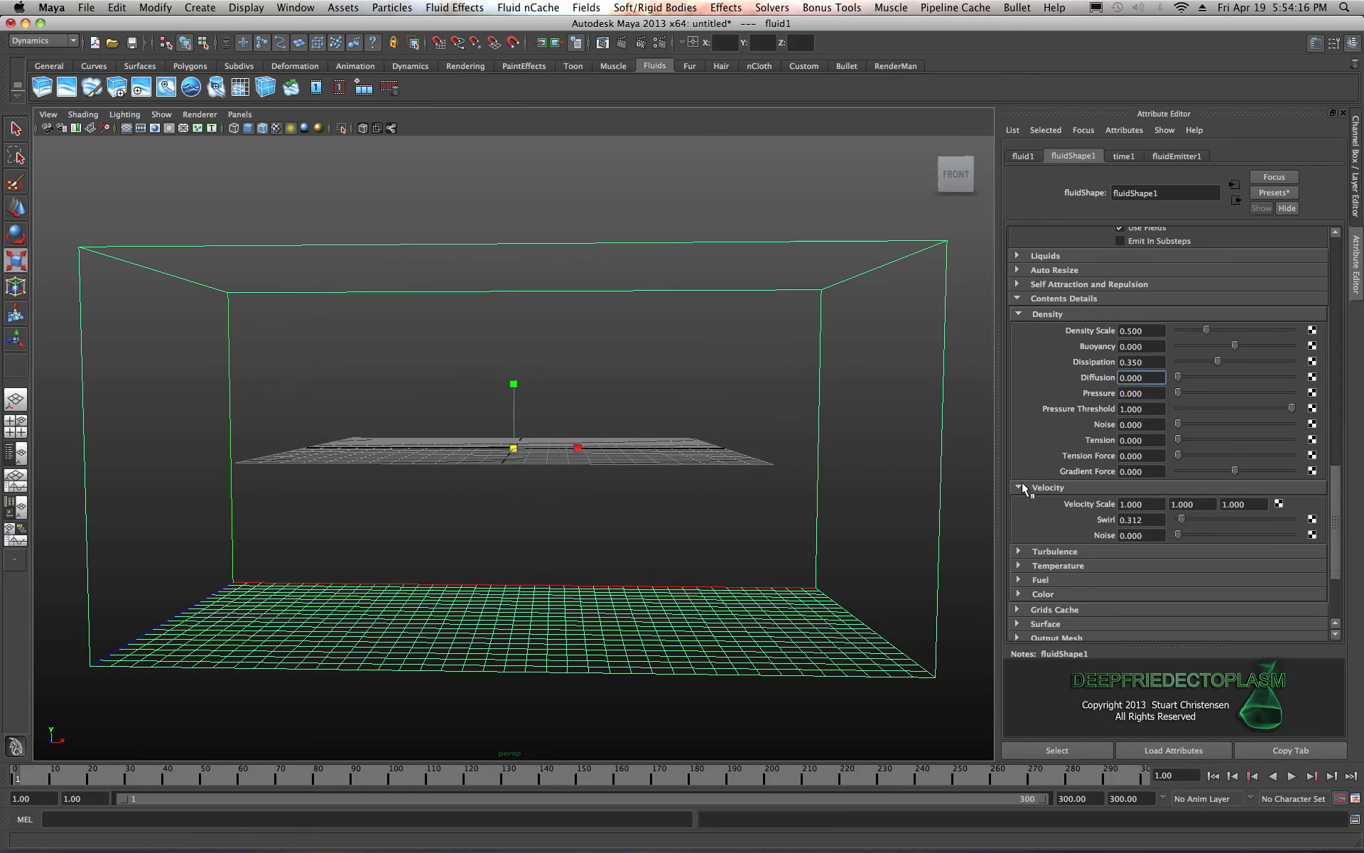
click(1019, 552)
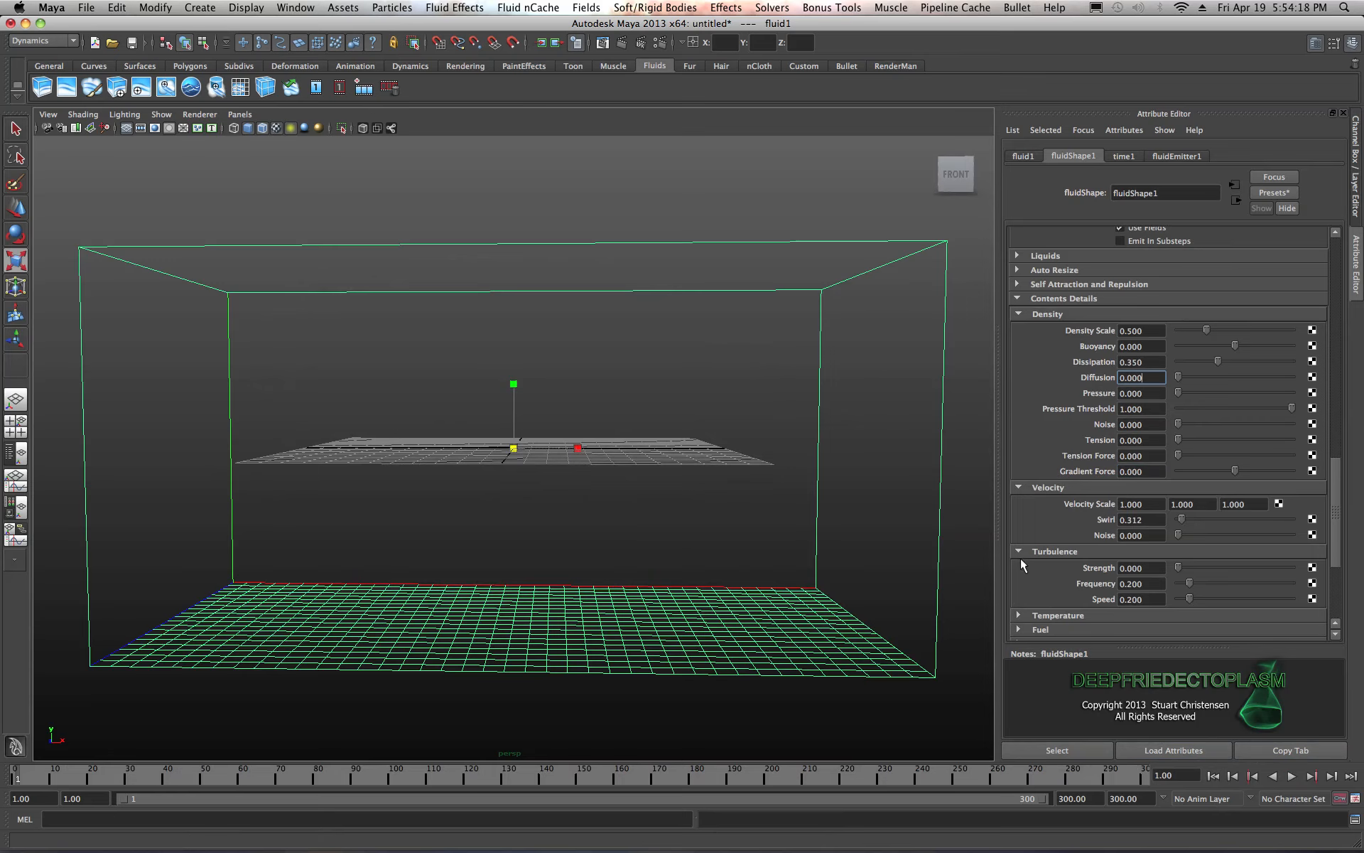
click(1151, 571)
drag(1152, 571, 1110, 567)
text(1.4)
click(1151, 583)
text(6)
click(1152, 598)
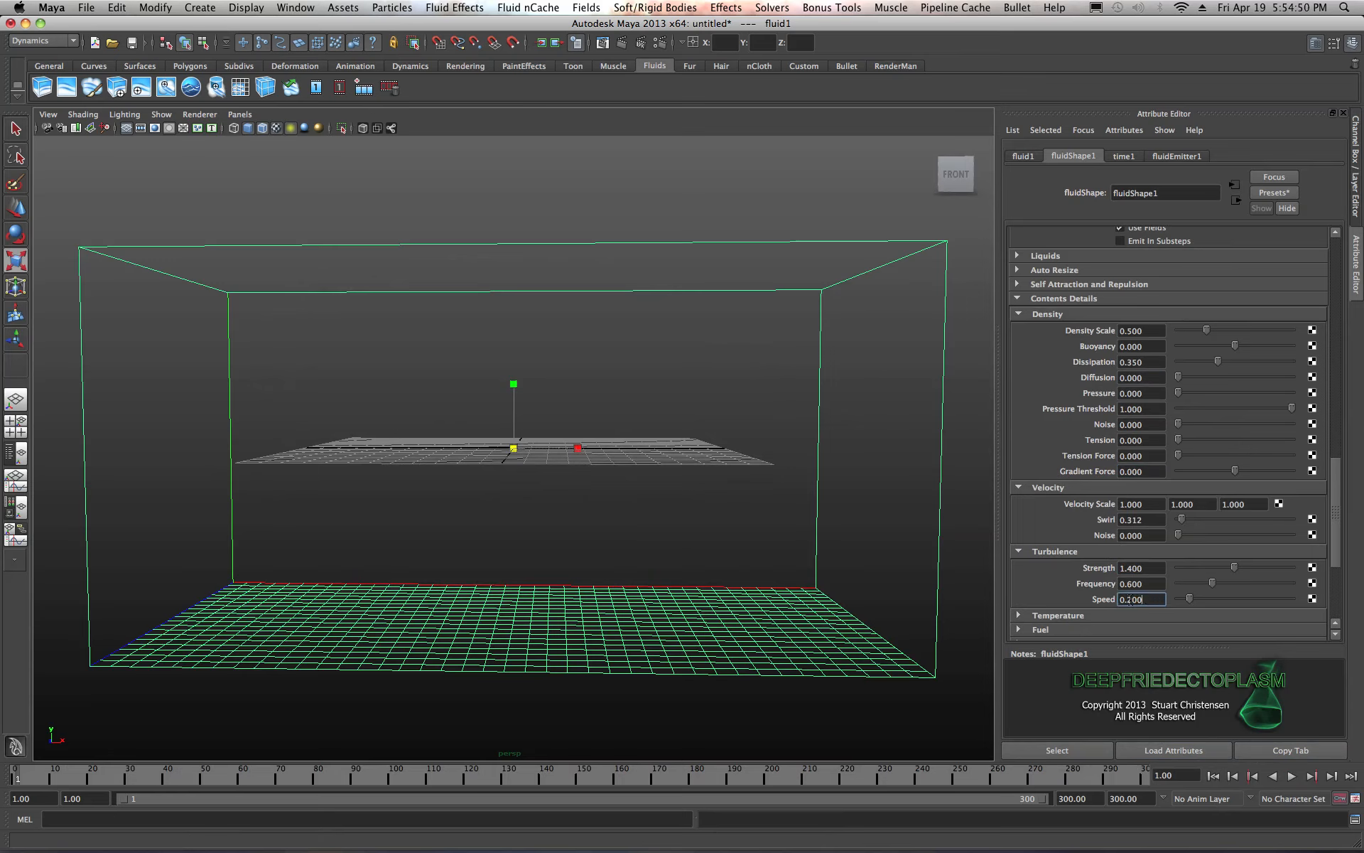
- Expand the Temperature attributes and set Buoyancy to 2, Dissipation to 1 and Diffusion to 0
scroll(1098, 573, down, 3)
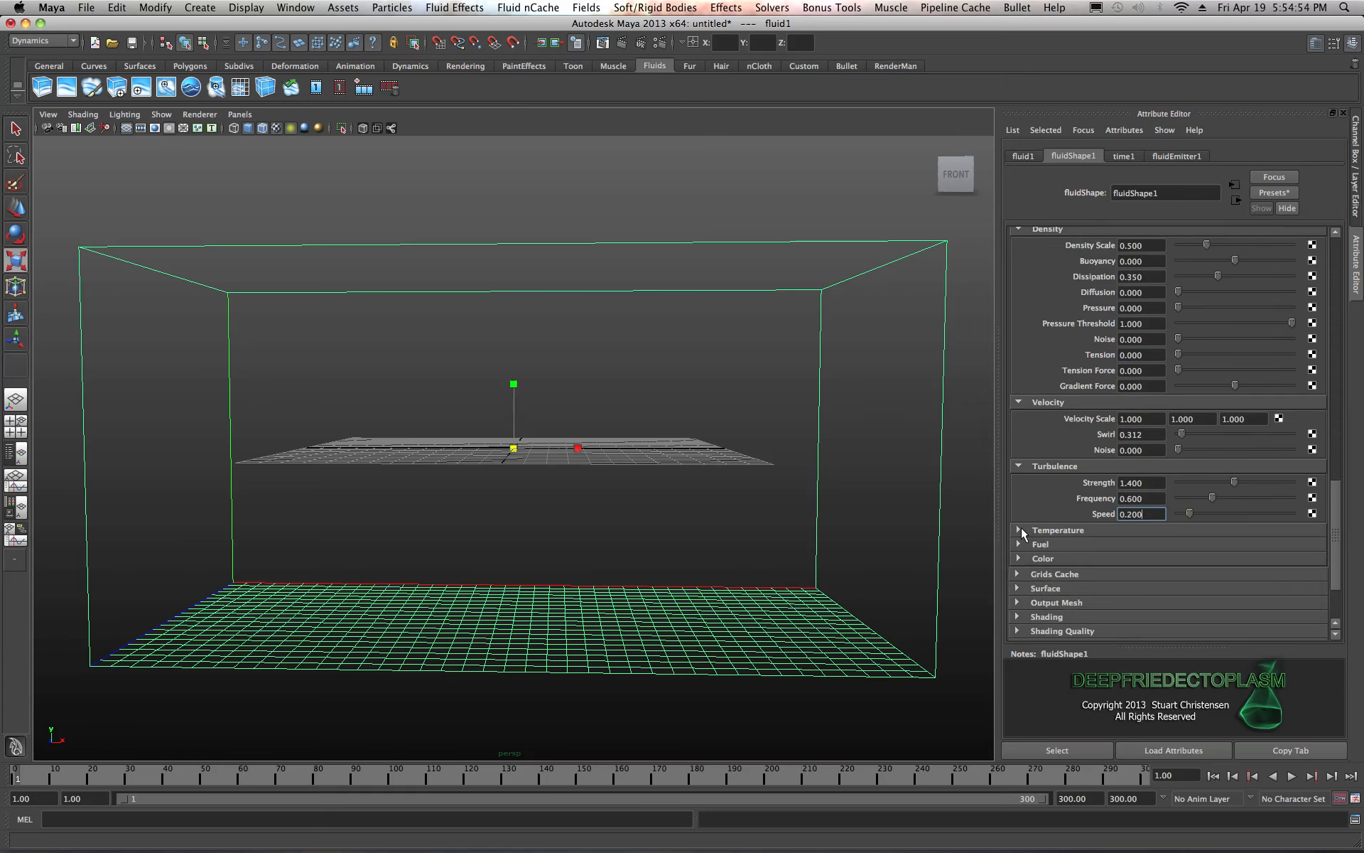
click(1020, 530)
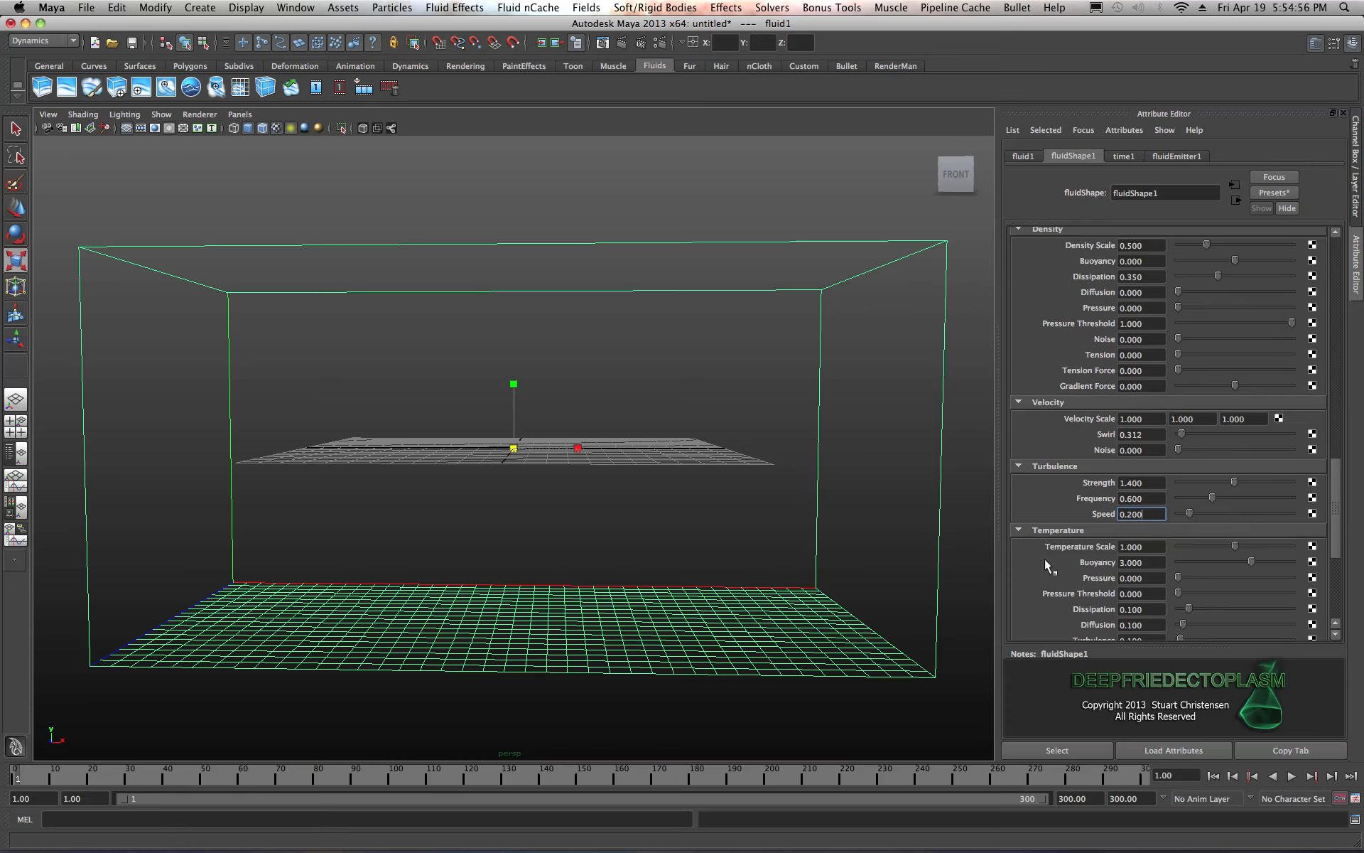
click(1122, 563)
text(2)
click(1157, 580)
click(1150, 611)
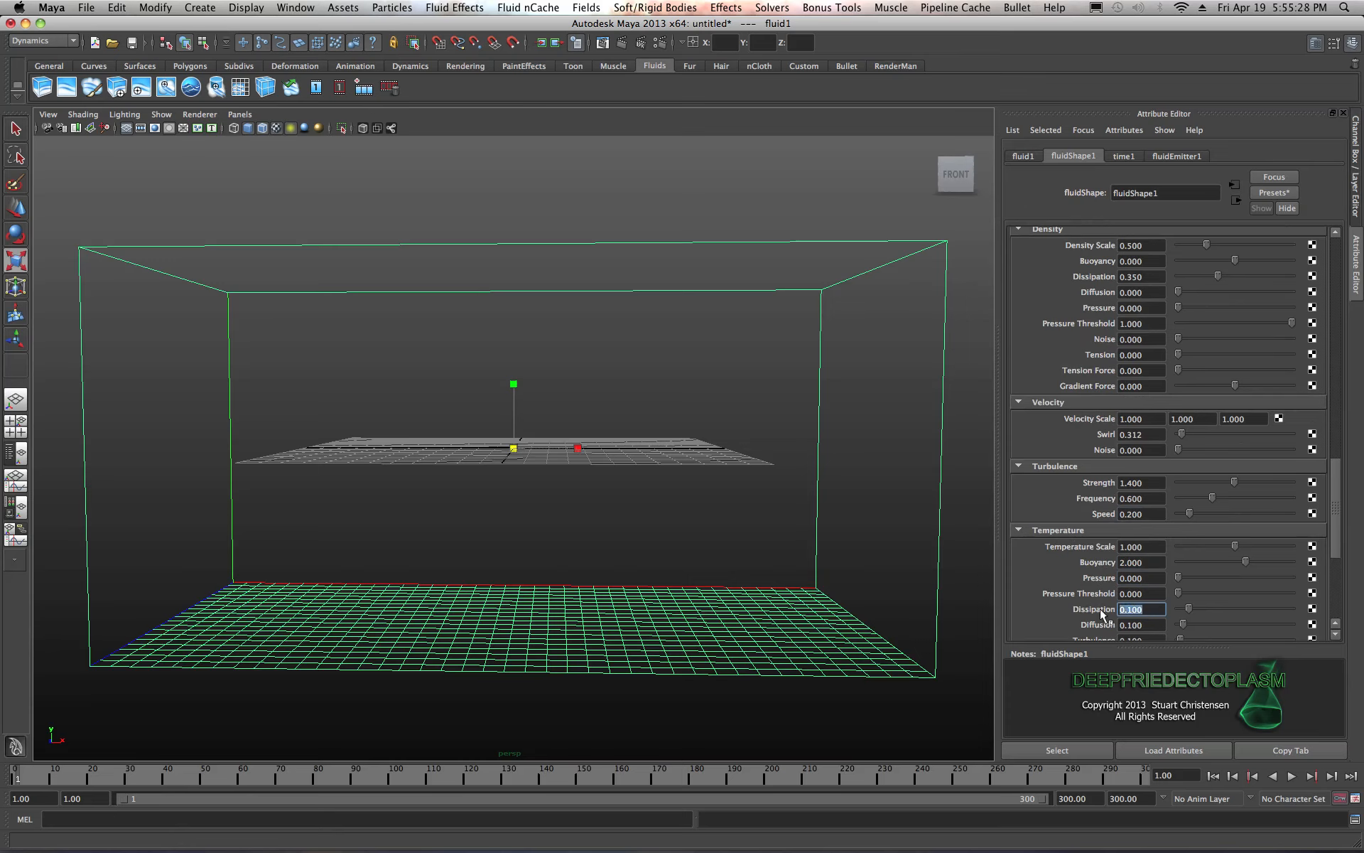
click(1152, 627)
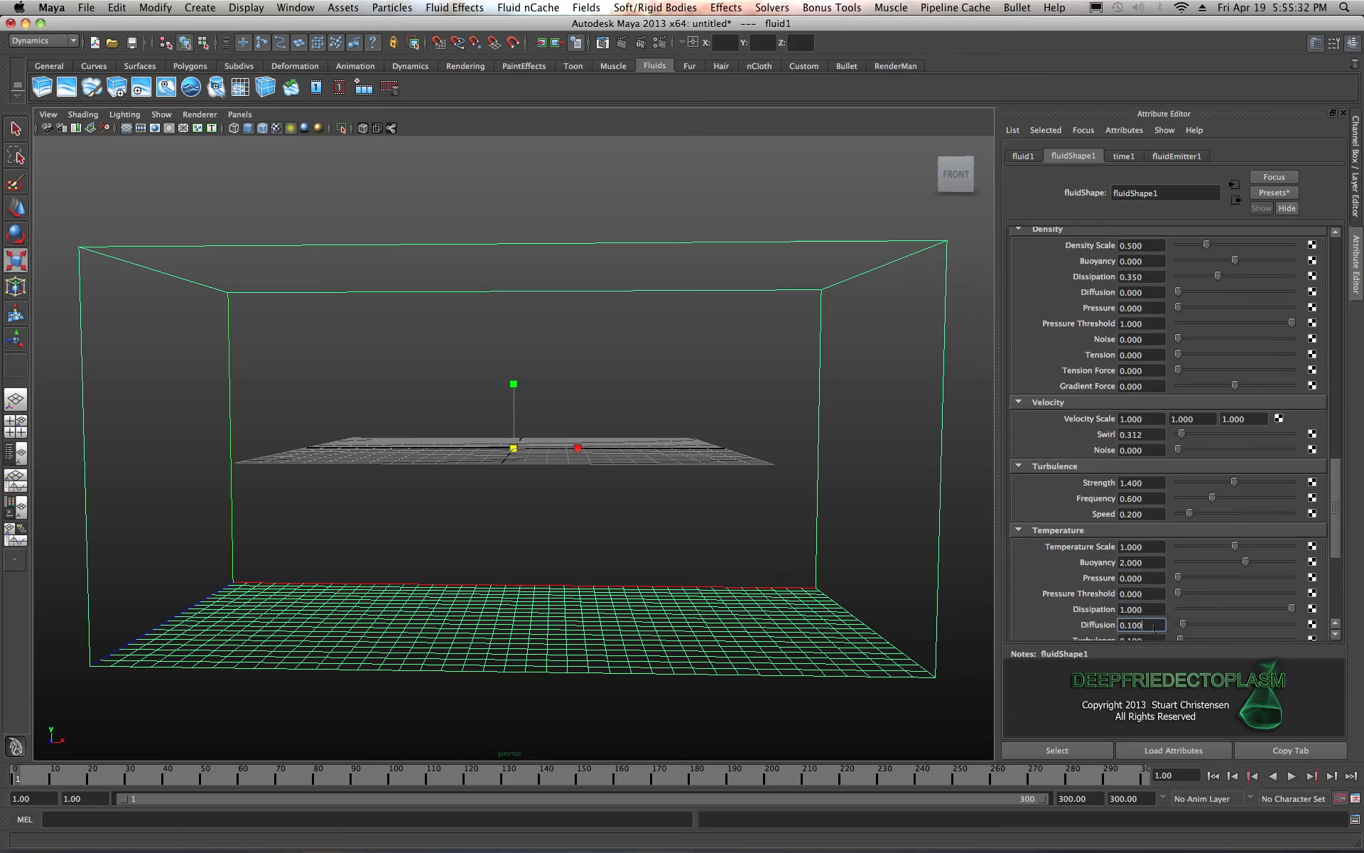
scroll(1157, 597, down, 2)
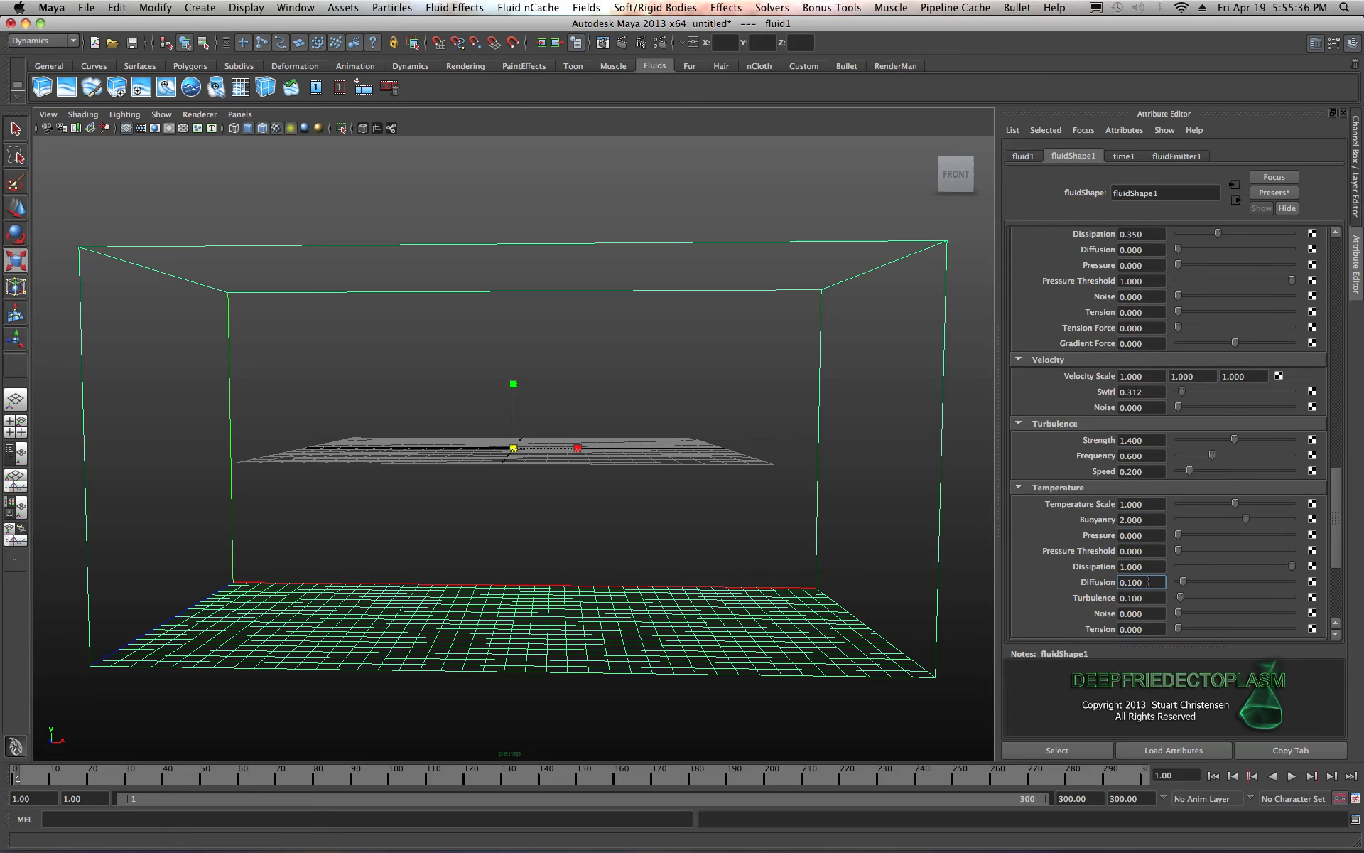
drag(1145, 582, 1120, 581)
text(0)
click(1151, 599)
scroll(1149, 603, down, 2)
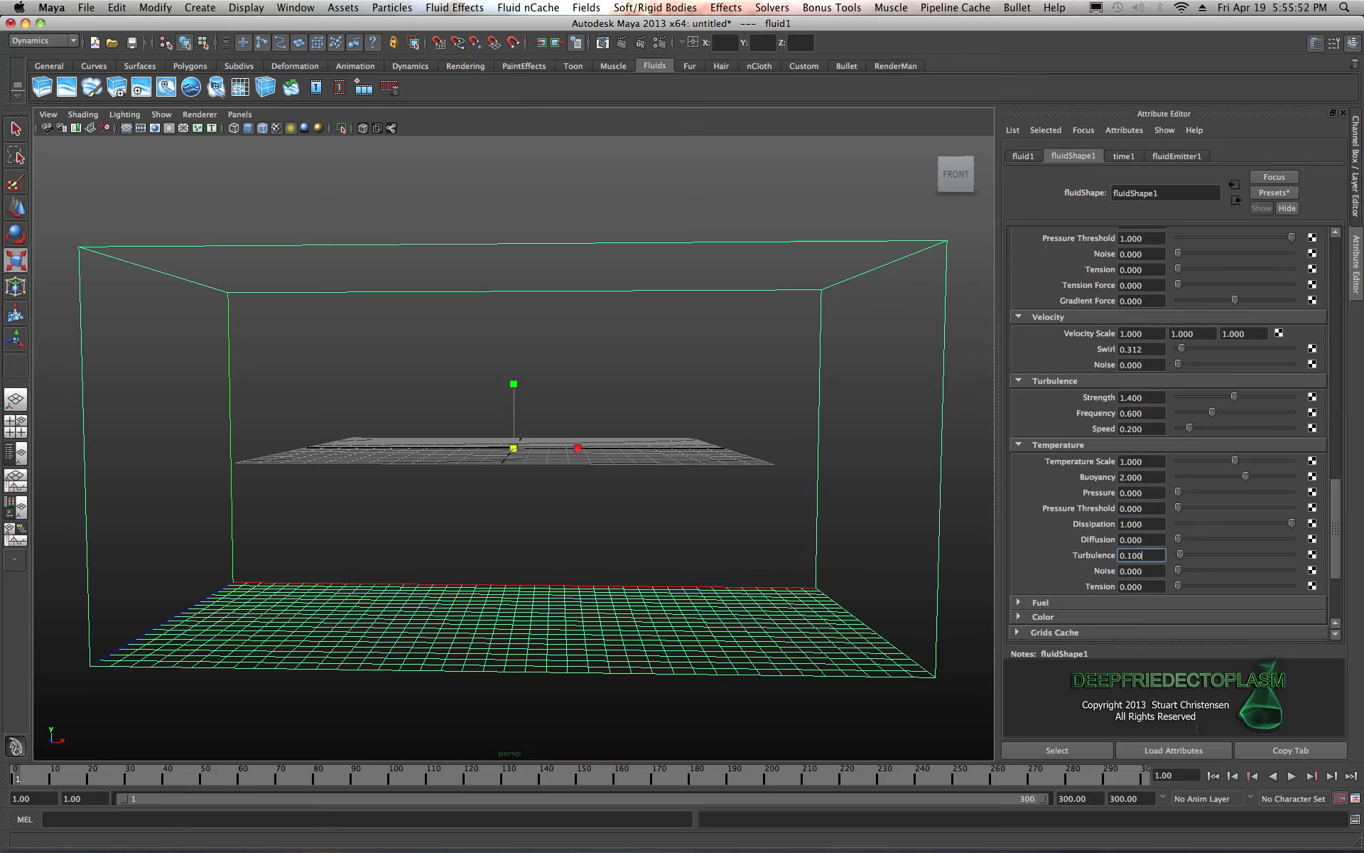
- Play the simulation, stop it at frame 209 and render that frame to examine the turbulent smoke
click(1292, 776)
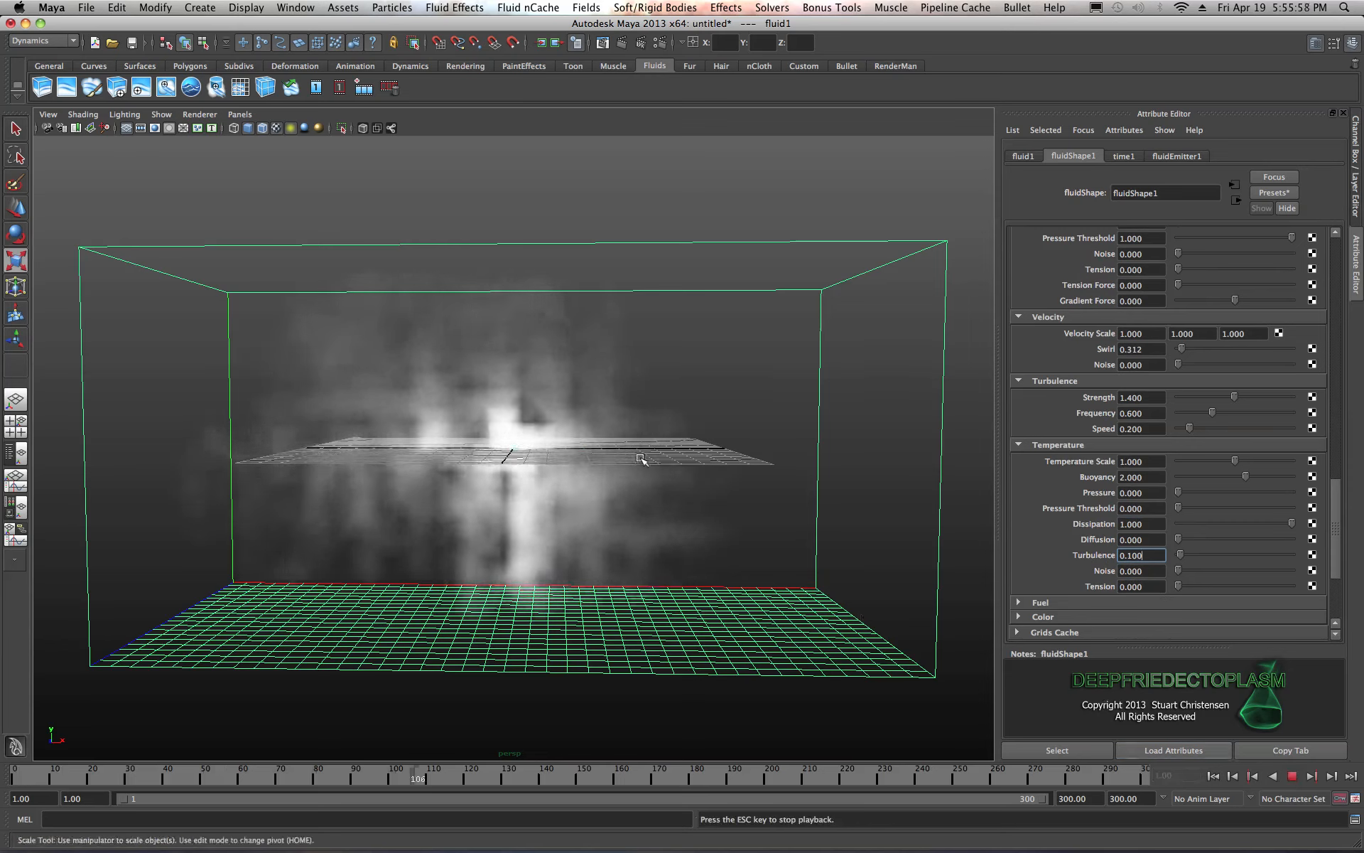
click(1292, 777)
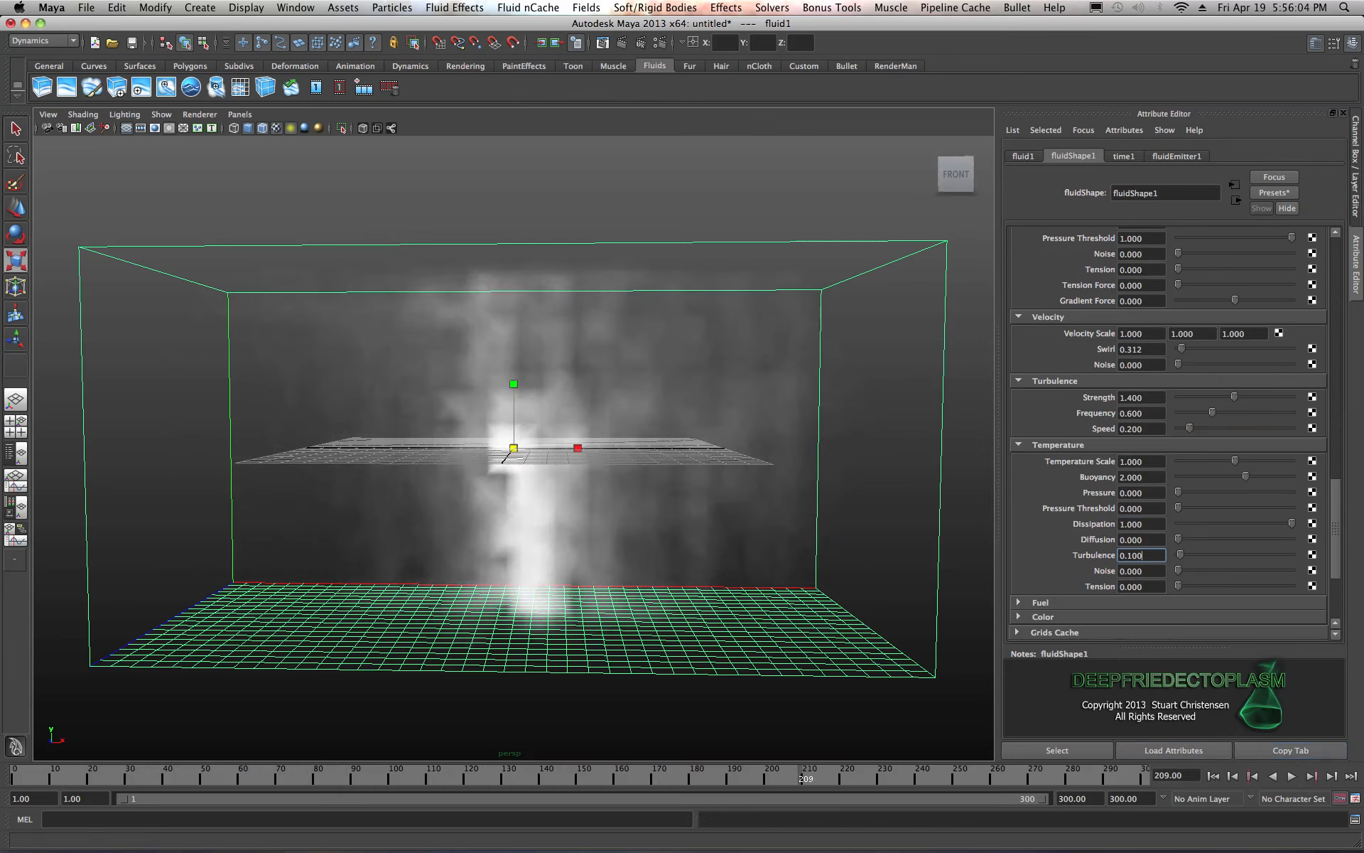
key(super+Tab)
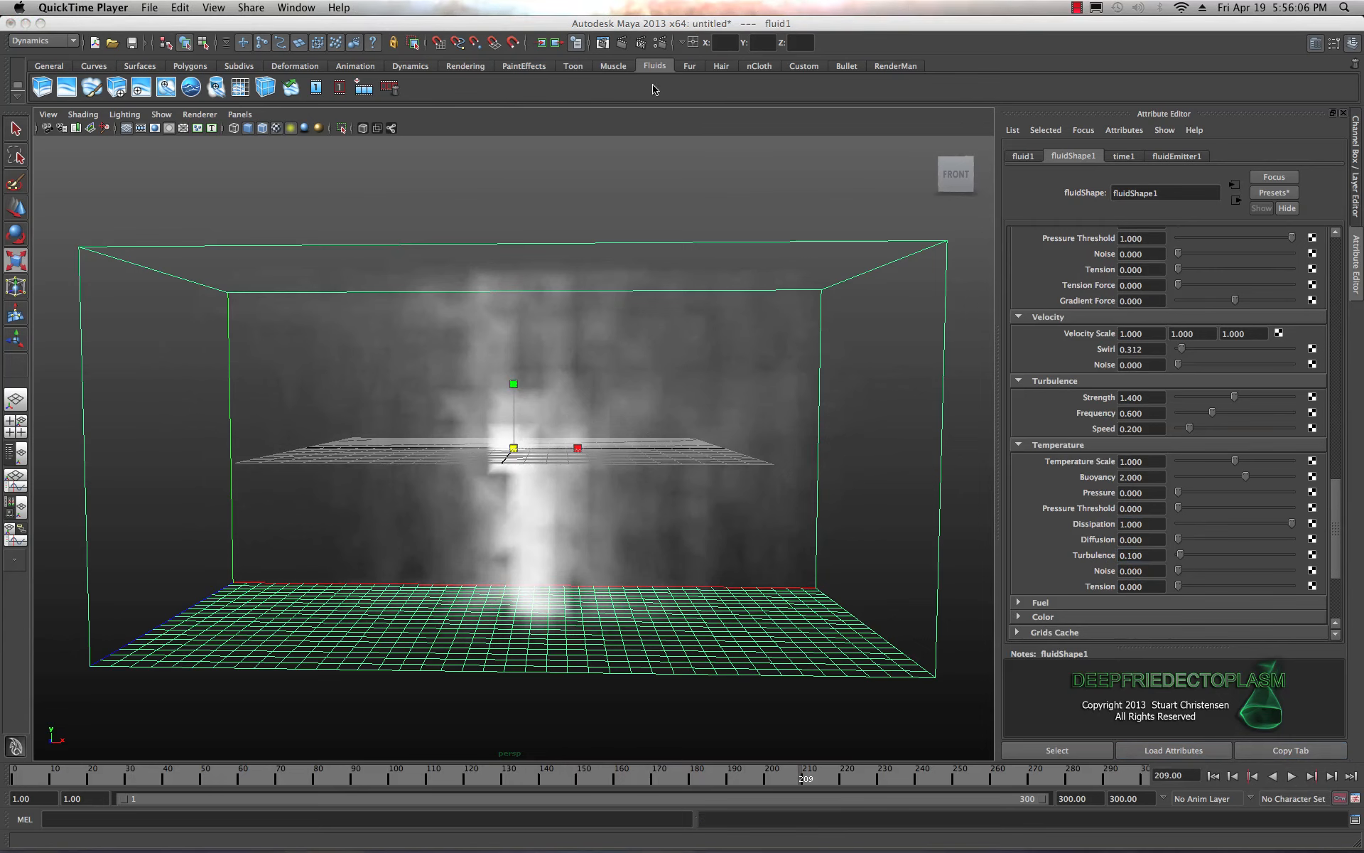
click(628, 42)
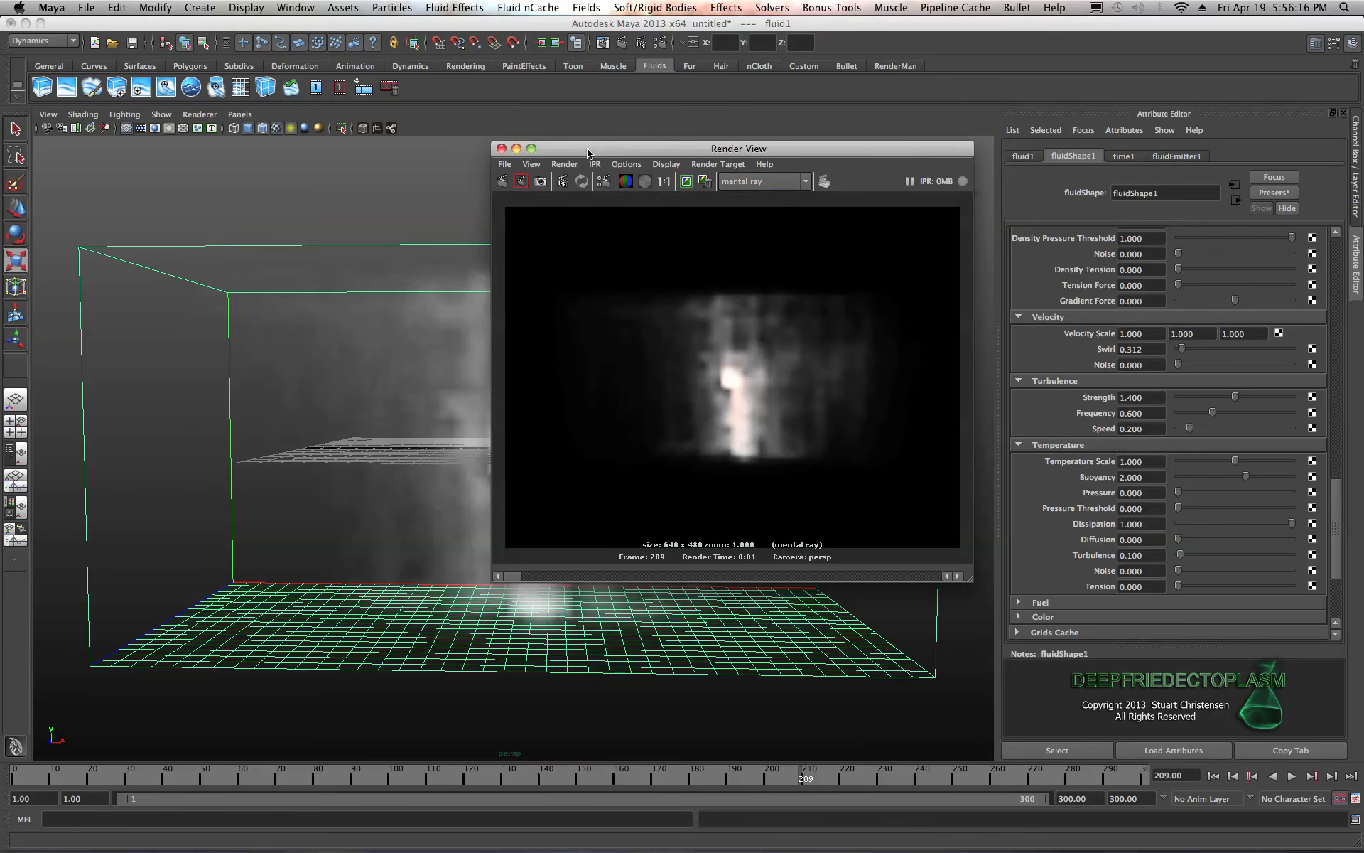
drag(588, 152, 961, 152)
click(504, 458)
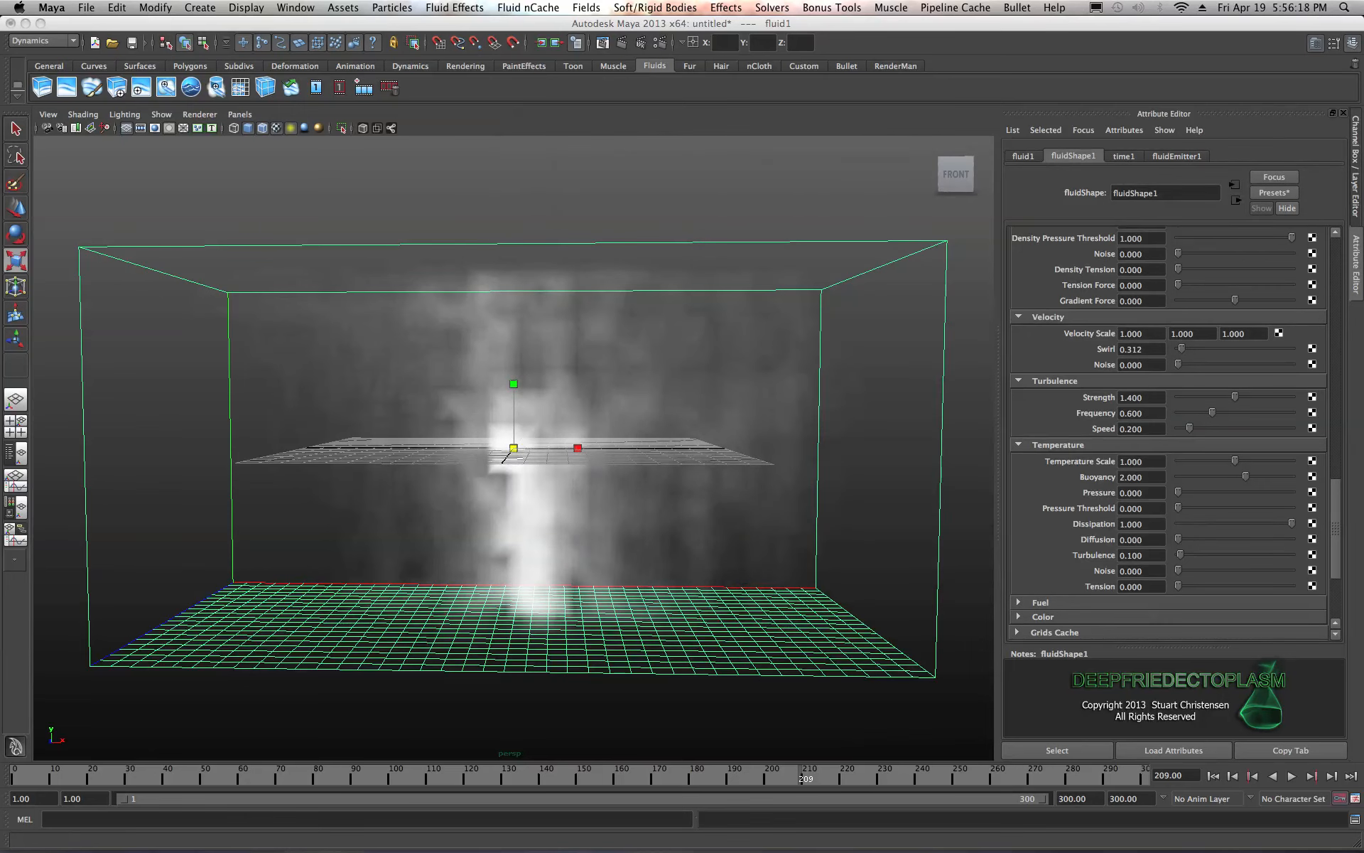
- Review the container, contents and dynamic simulation attributes of the fluid shape, and return to frame 1
drag(1337, 531, 1345, 284)
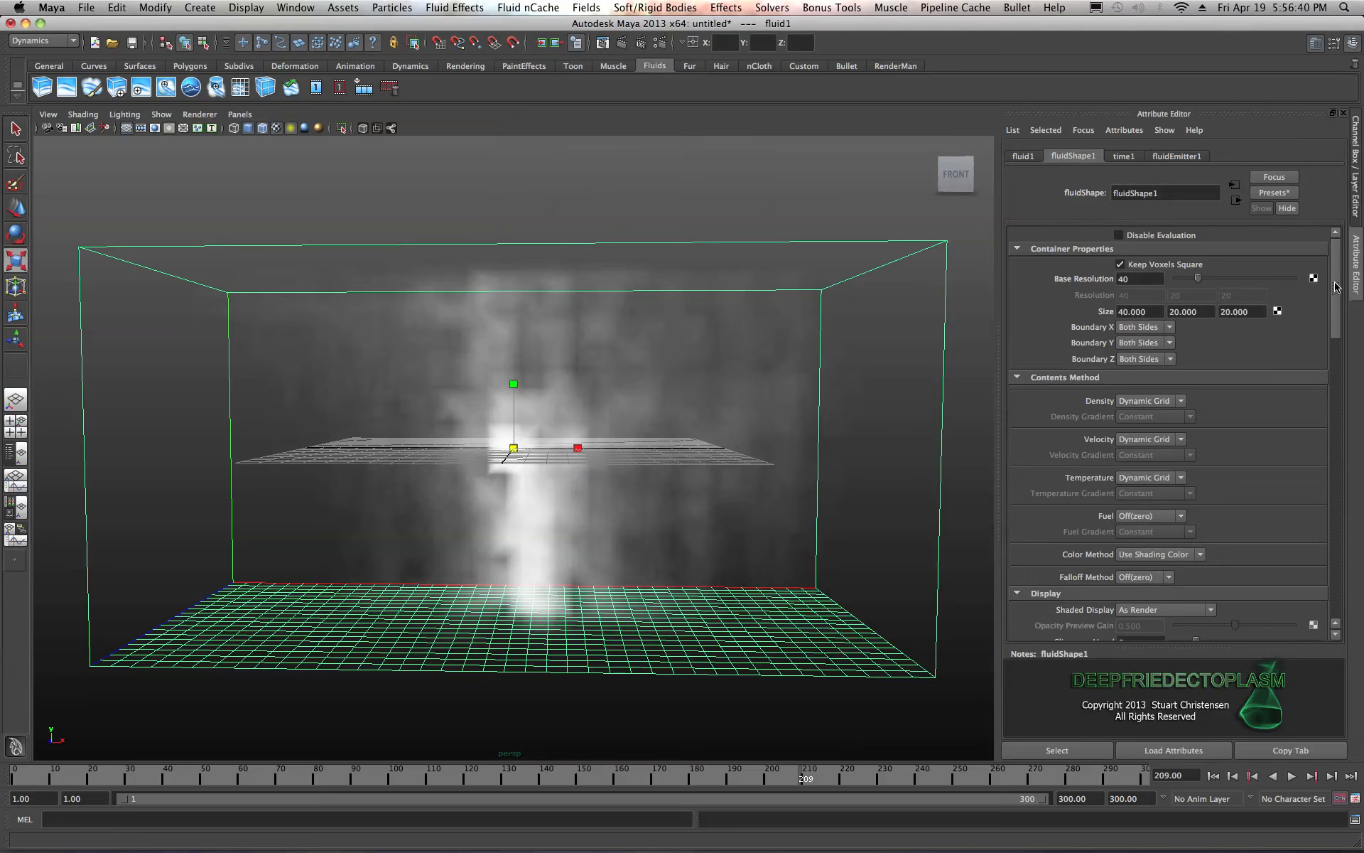
scroll(1336, 286, down, 8)
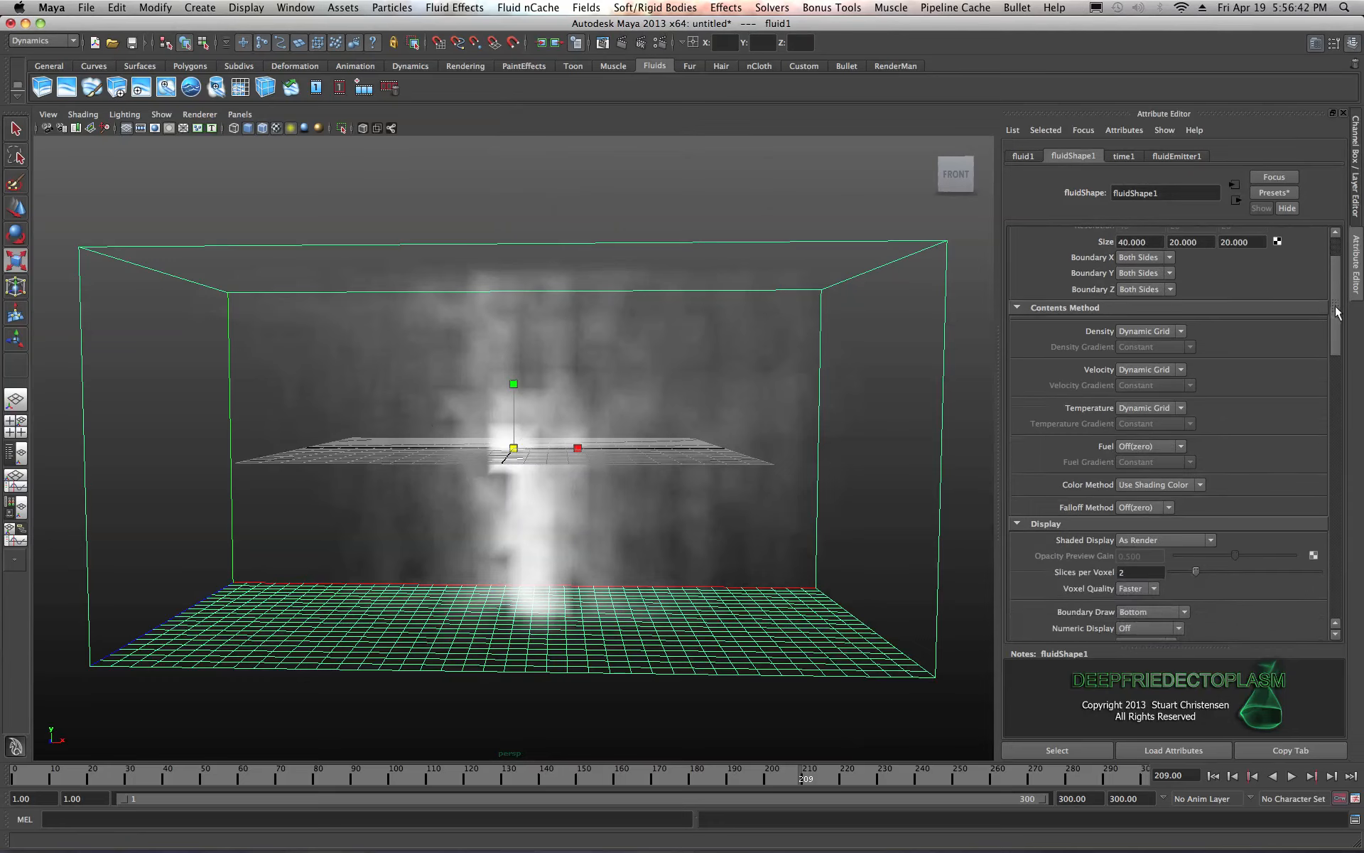
scroll(1326, 390, down, 8)
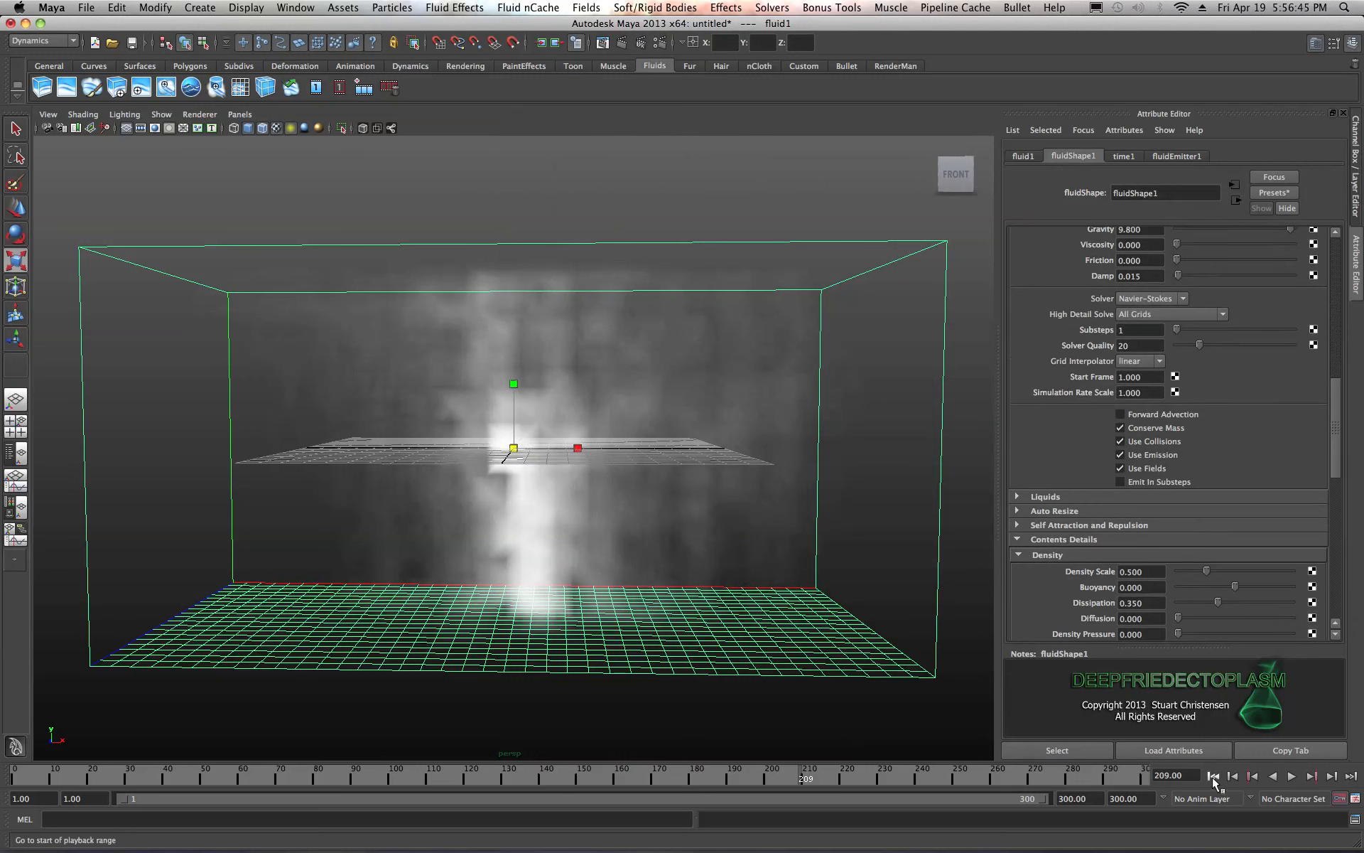
click(1214, 776)
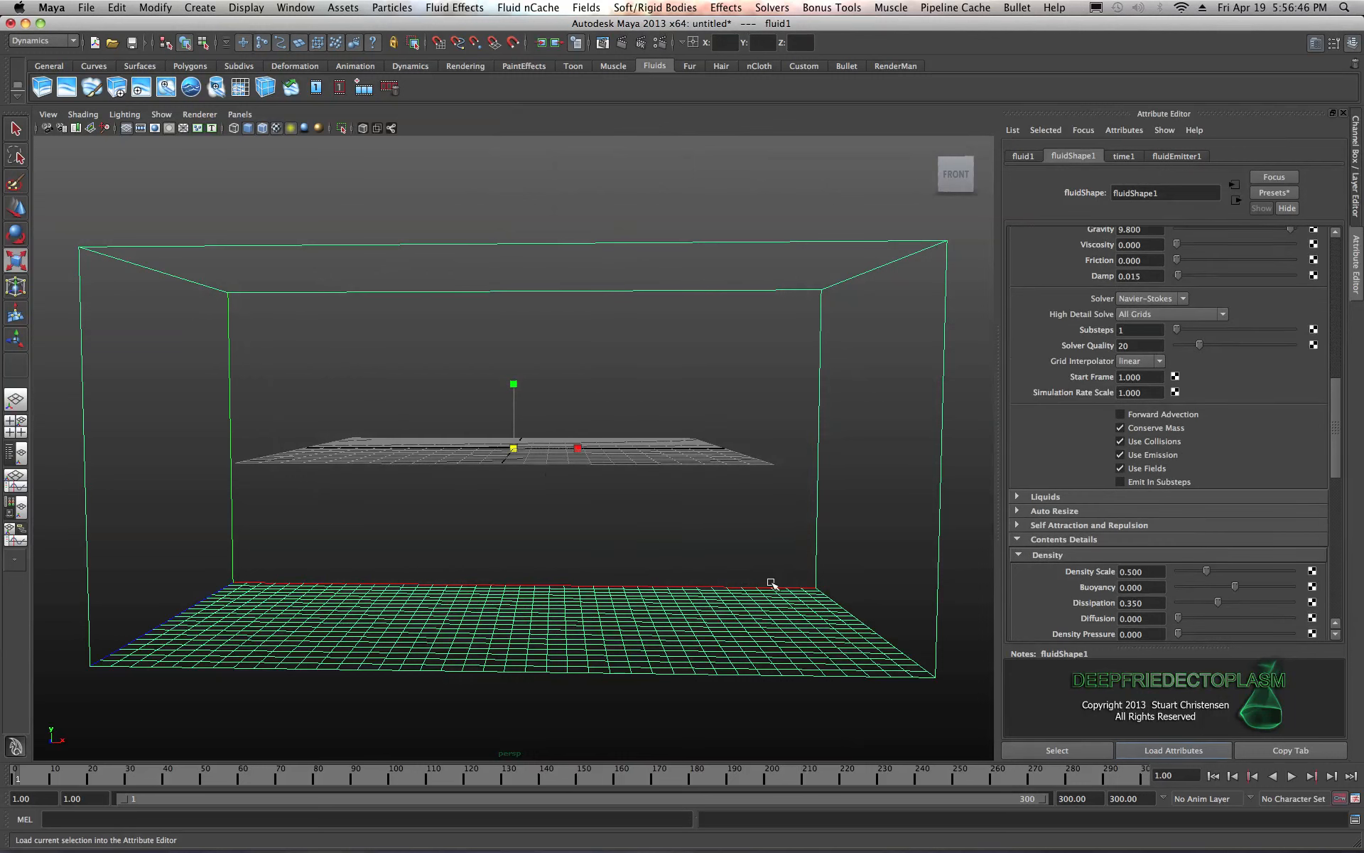
- Show the Outliner, select fluidEmitter1 under fluid1 and move it along X to about 23.9, outside the container
click(8, 457)
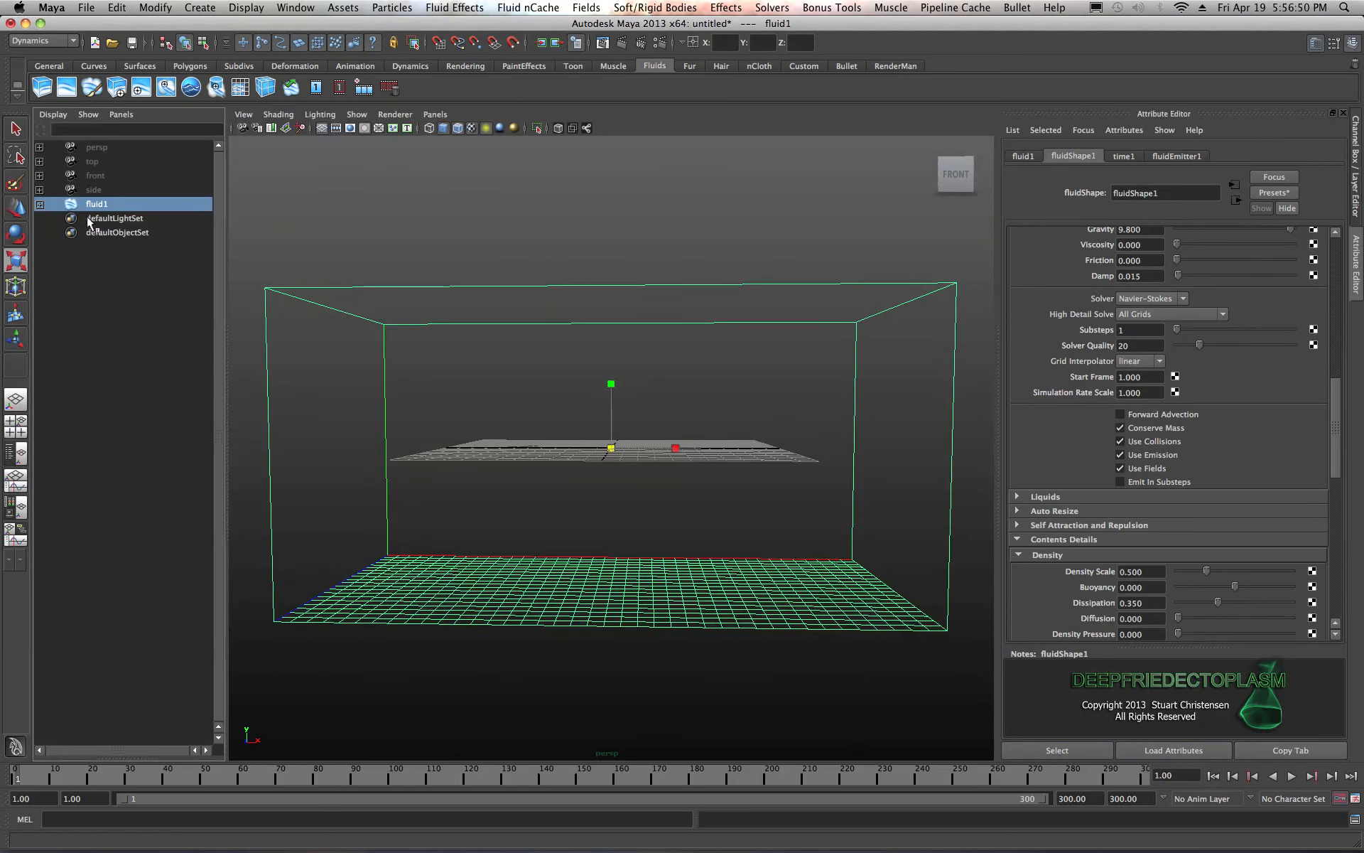
click(40, 204)
click(74, 232)
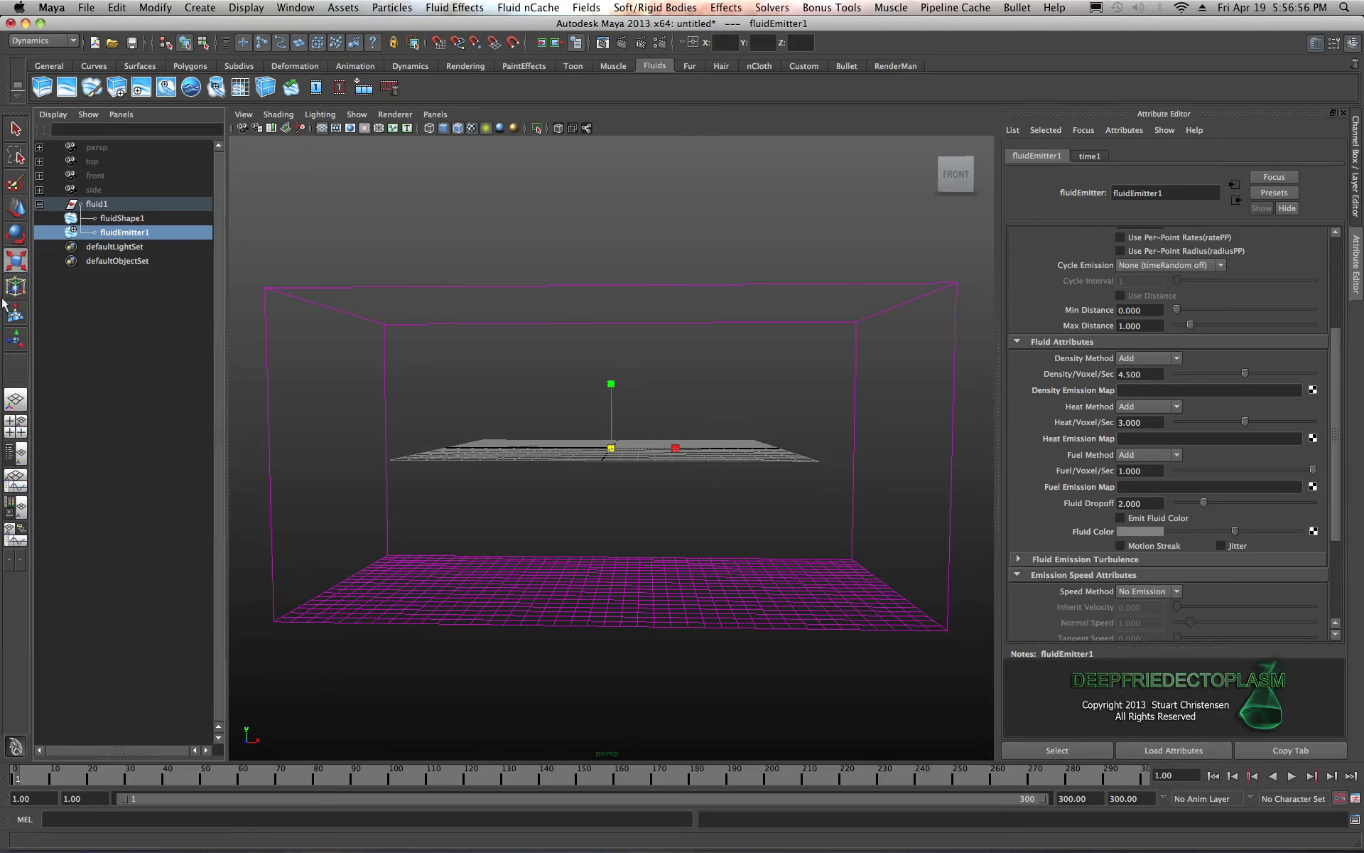
click(15, 208)
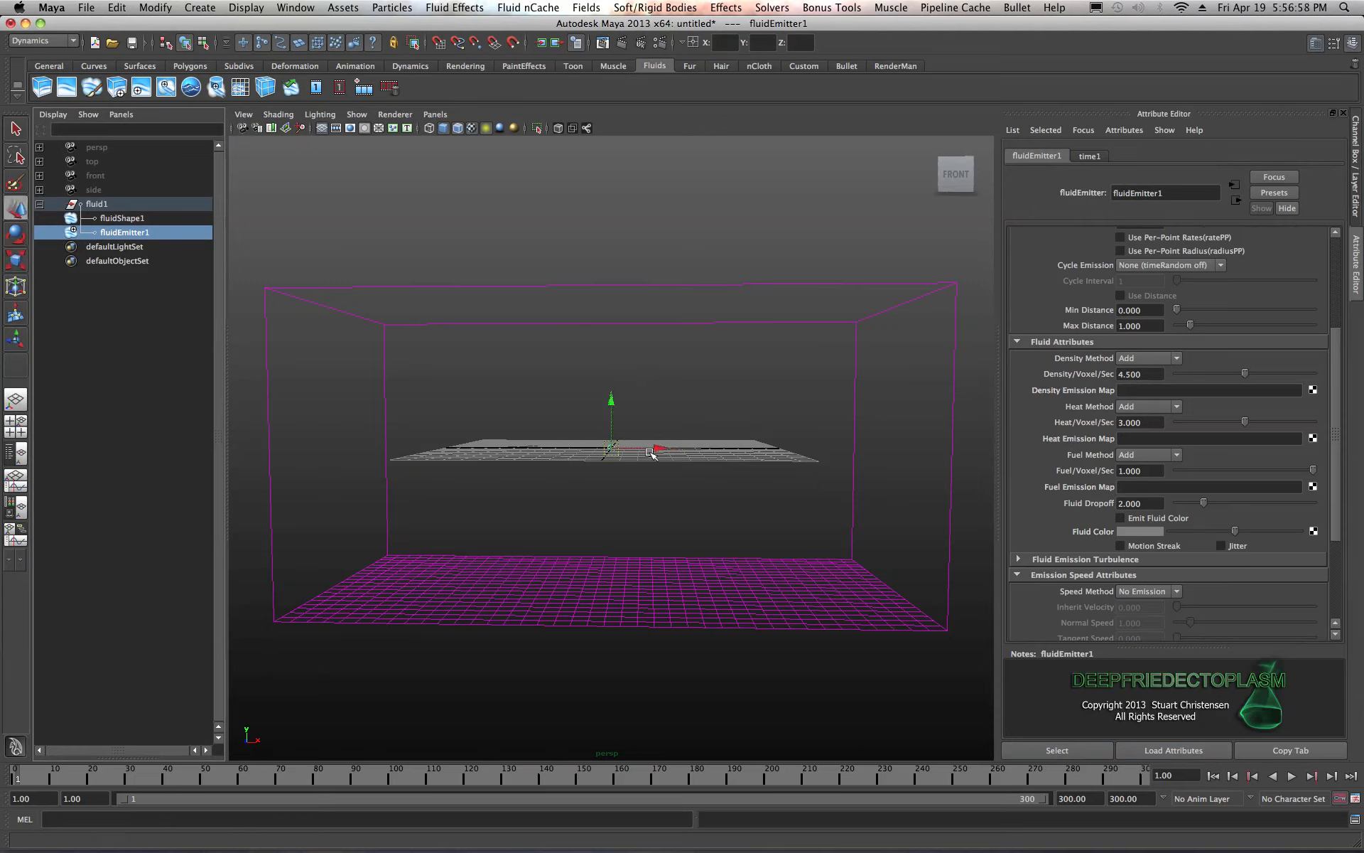
drag(663, 450, 996, 469)
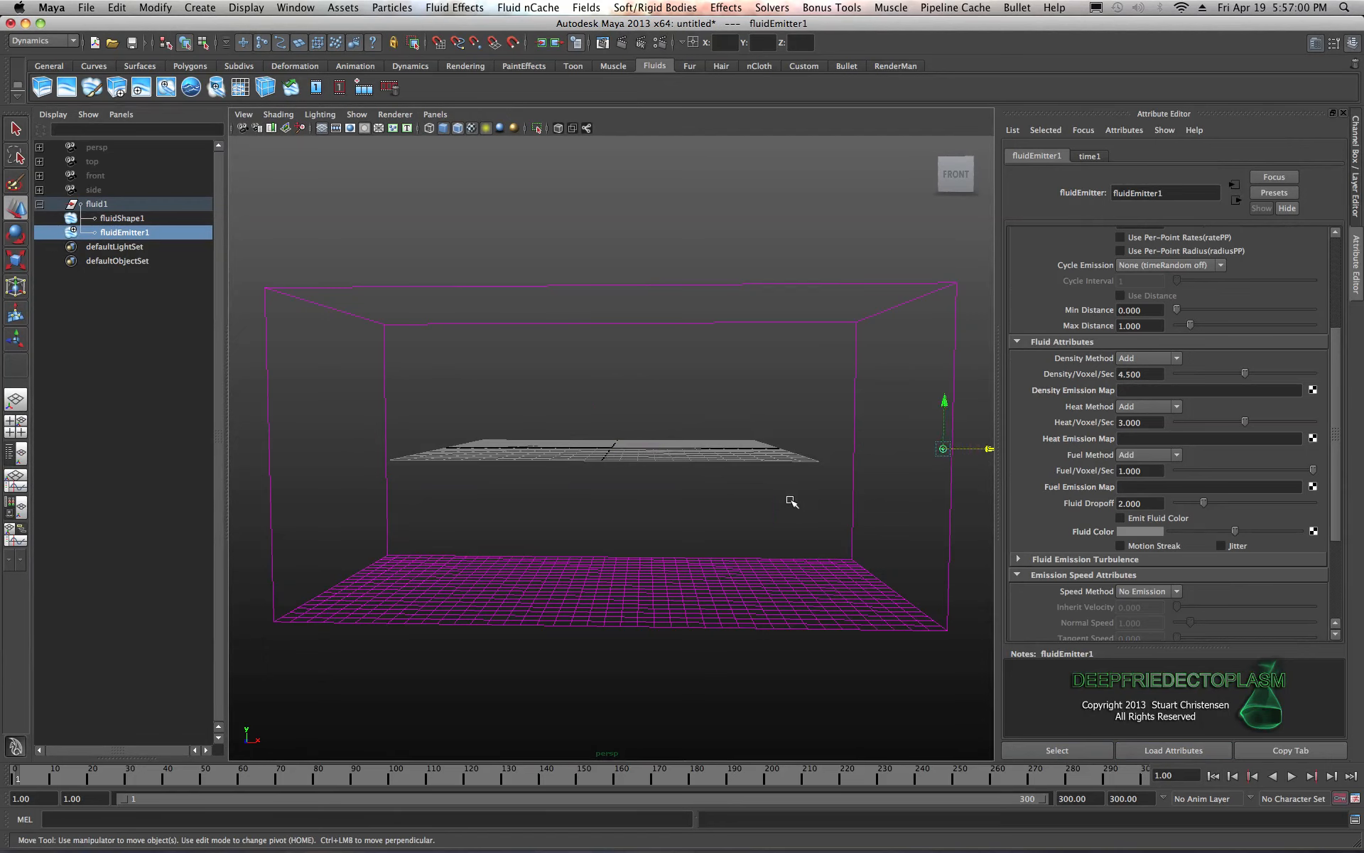
scroll(789, 501, down, 3)
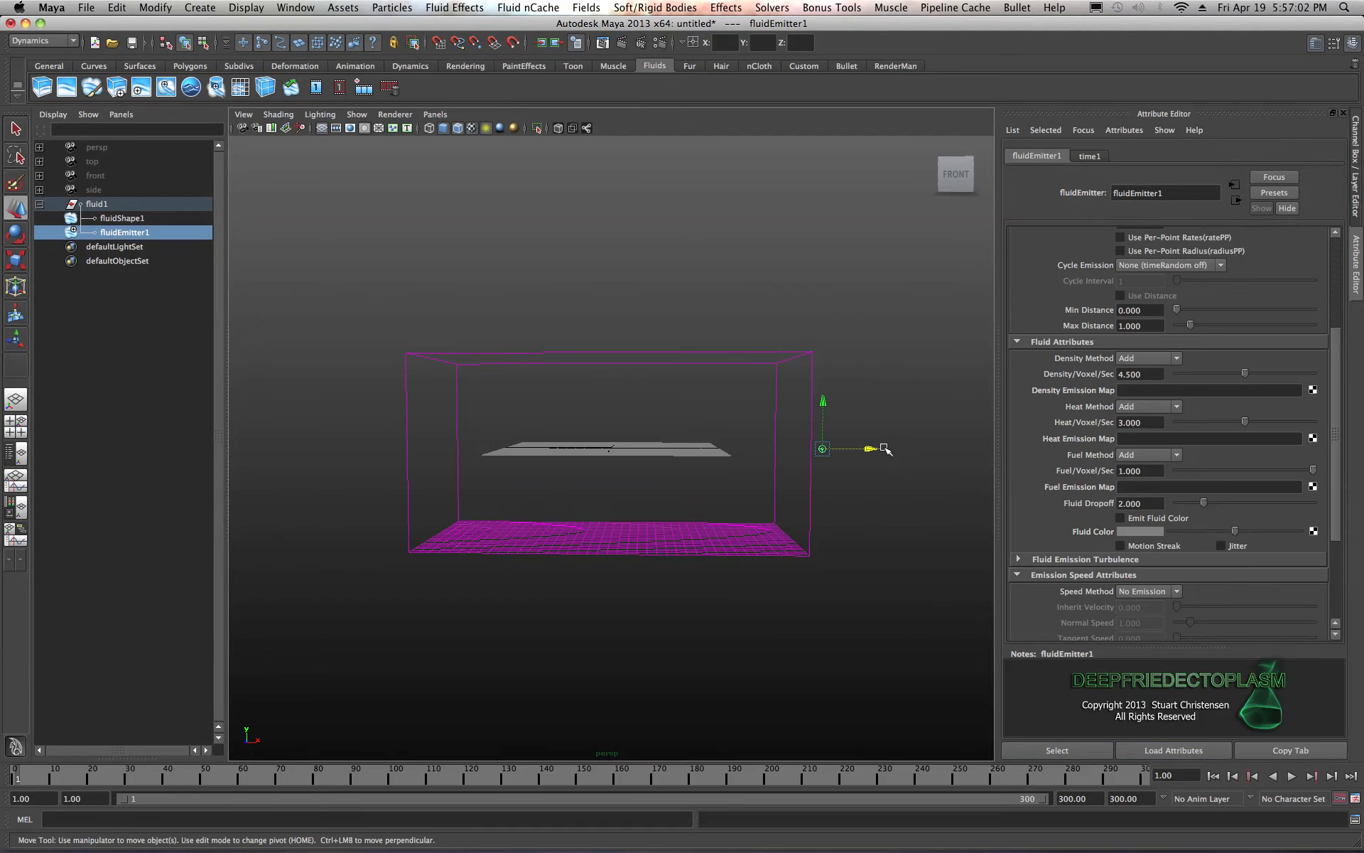
mouse_move(871, 450)
mouse_down()
mouse_move(419, 458)
mouse_move(878, 459)
mouse_up()
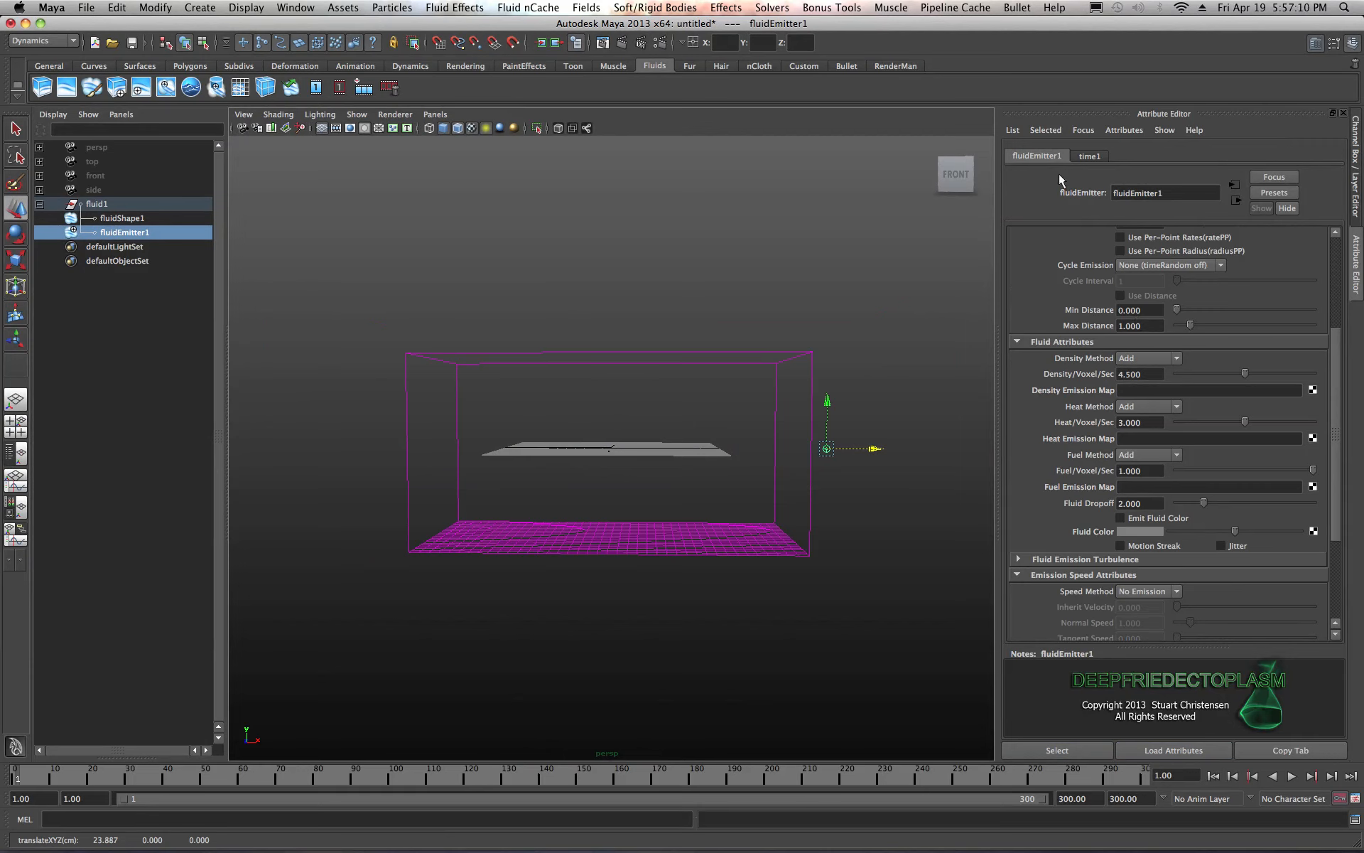
- Keyframe the emitter at frame 1, go to frame 300 and key it at about -23.3 in X, across the container
scroll(1064, 297, up, 4)
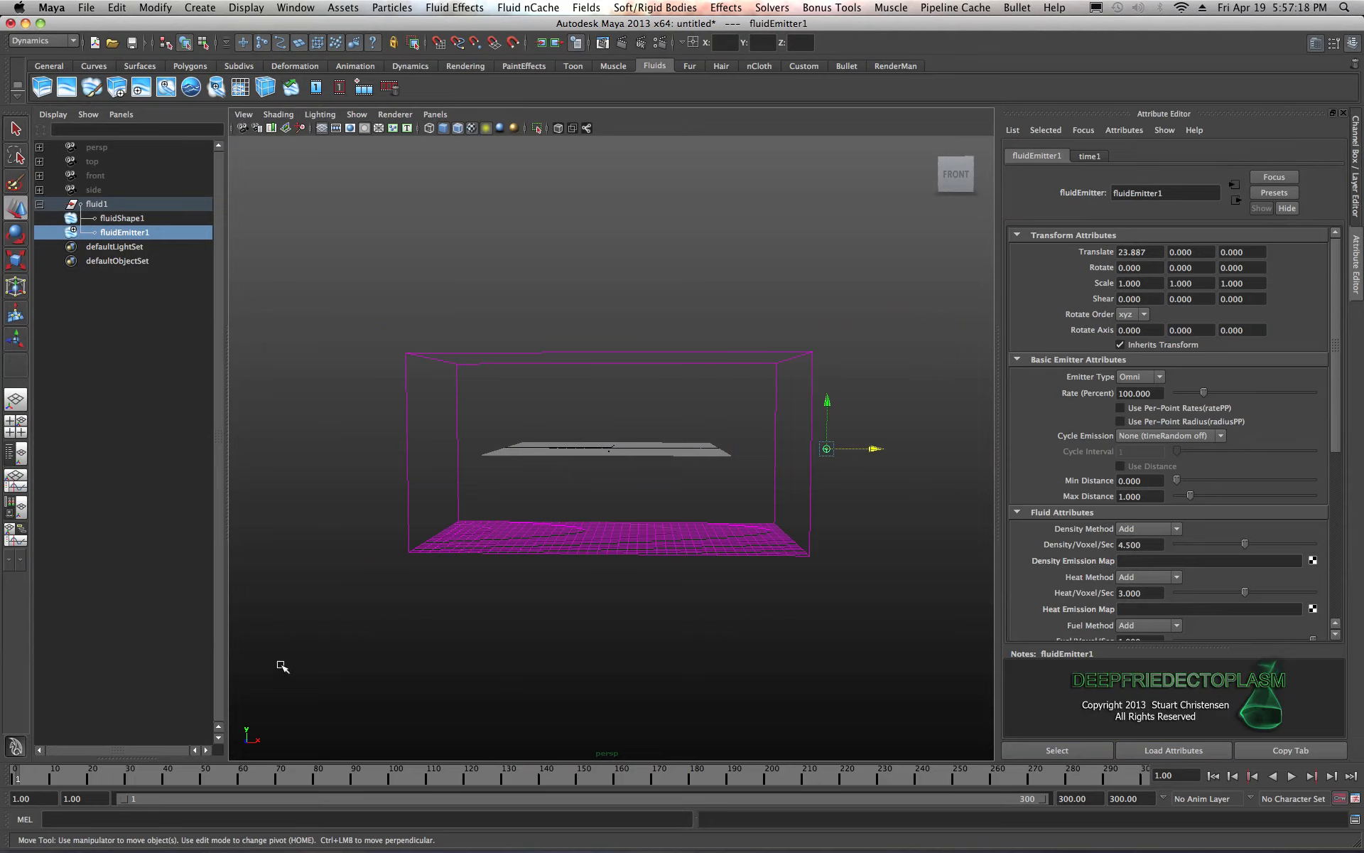
key(s)
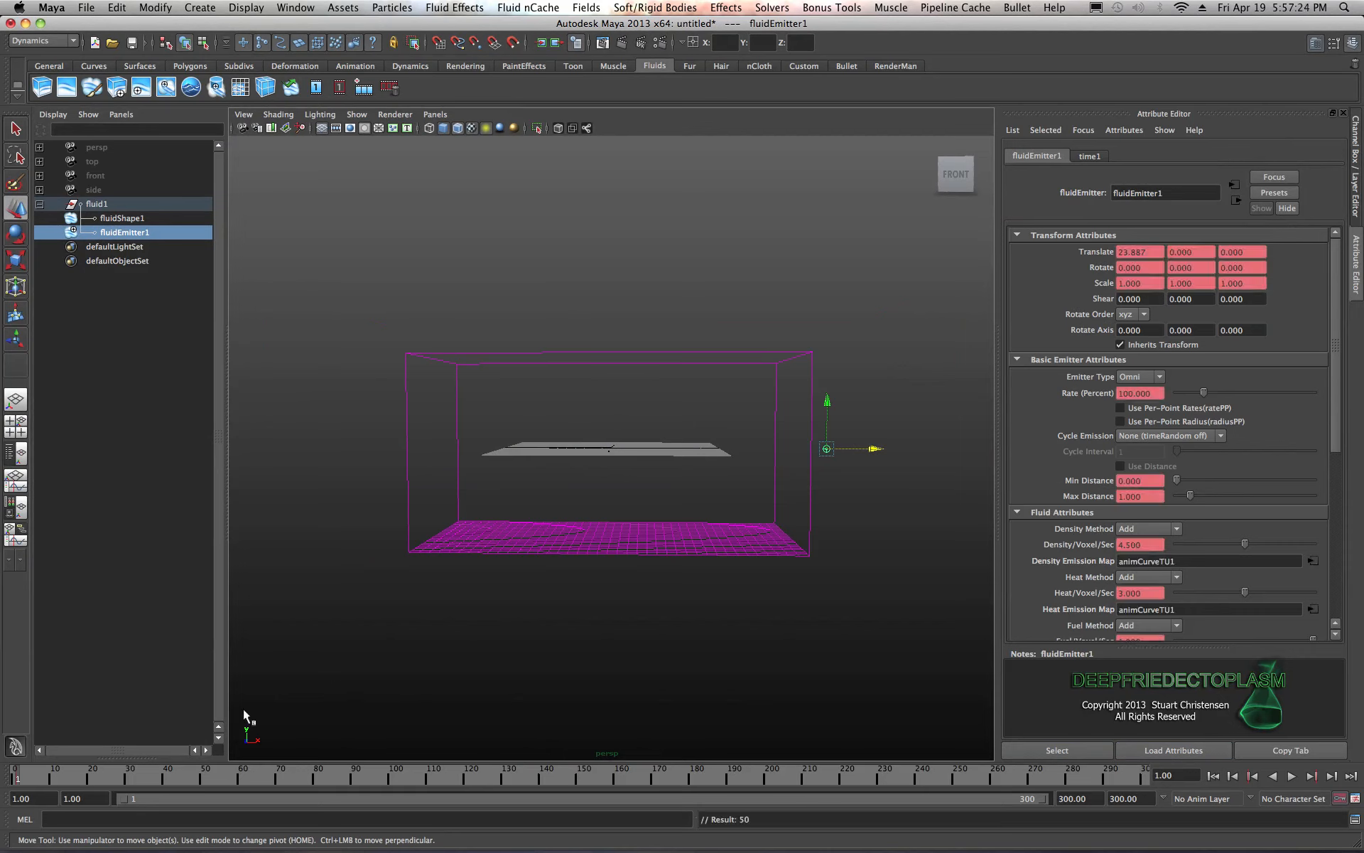
drag(22, 776, 1146, 773)
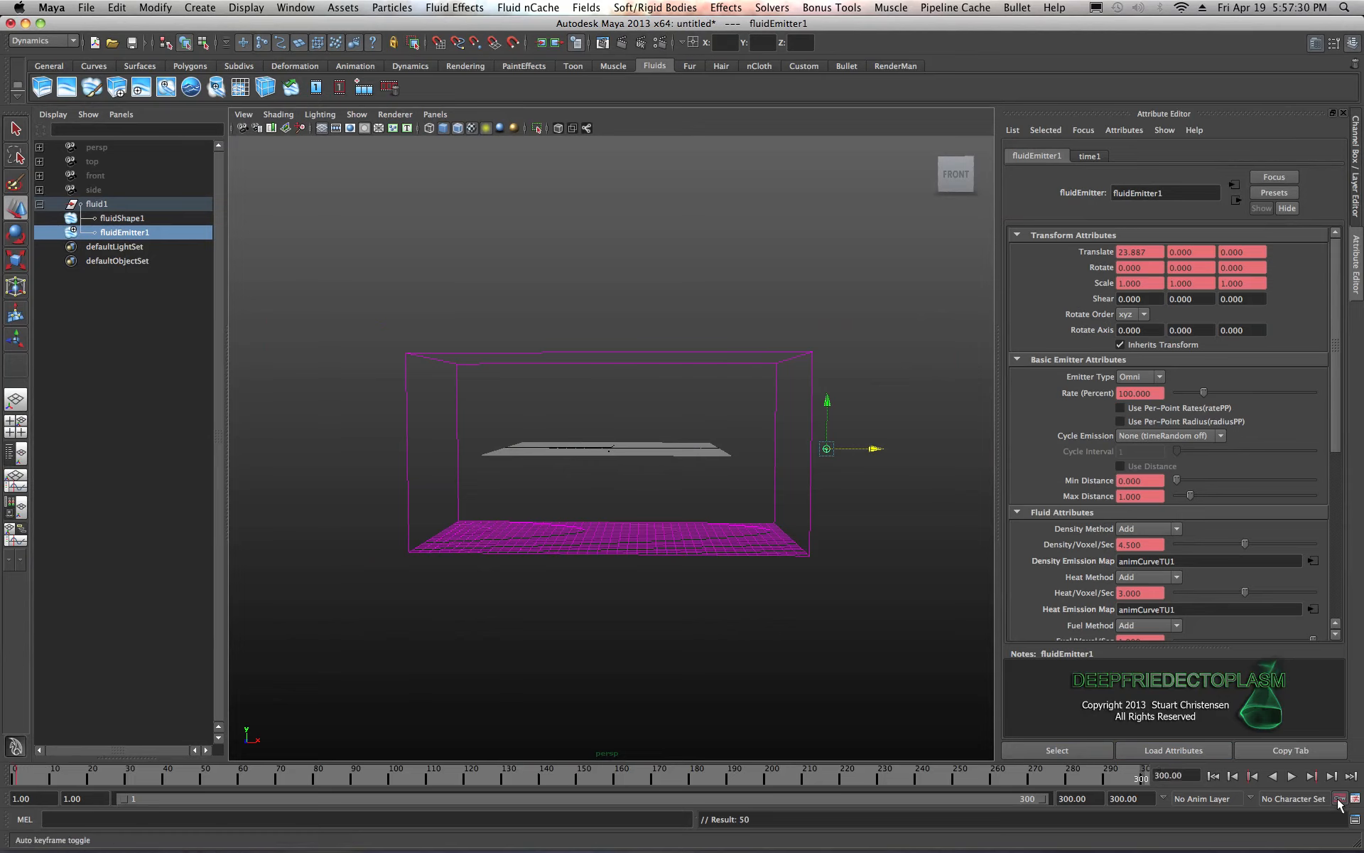
drag(883, 454, 456, 465)
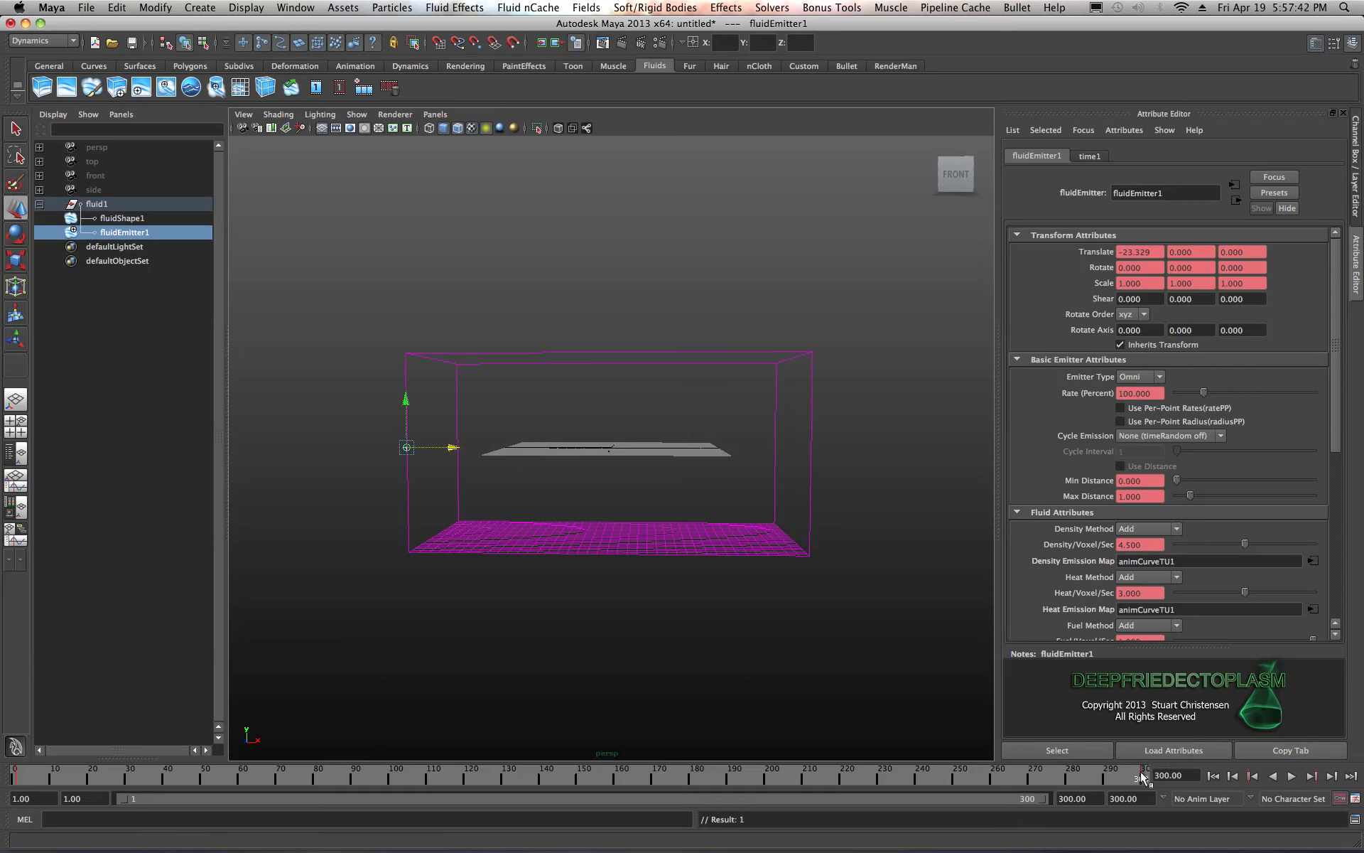
- Play the simulation with the moving emitter, return to frame 1 and replay it to frame 158 to examine the smoke trail
click(1292, 777)
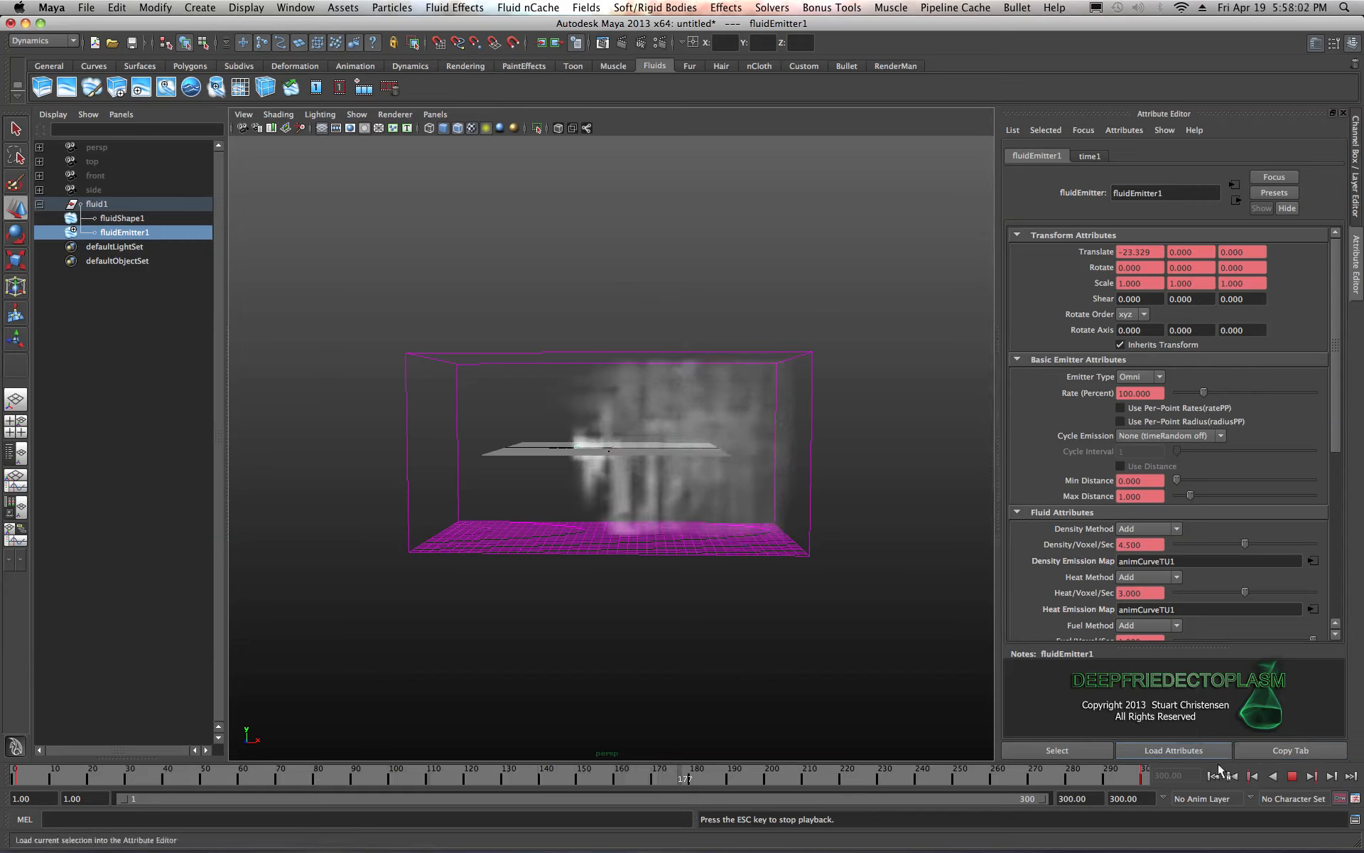
click(1284, 777)
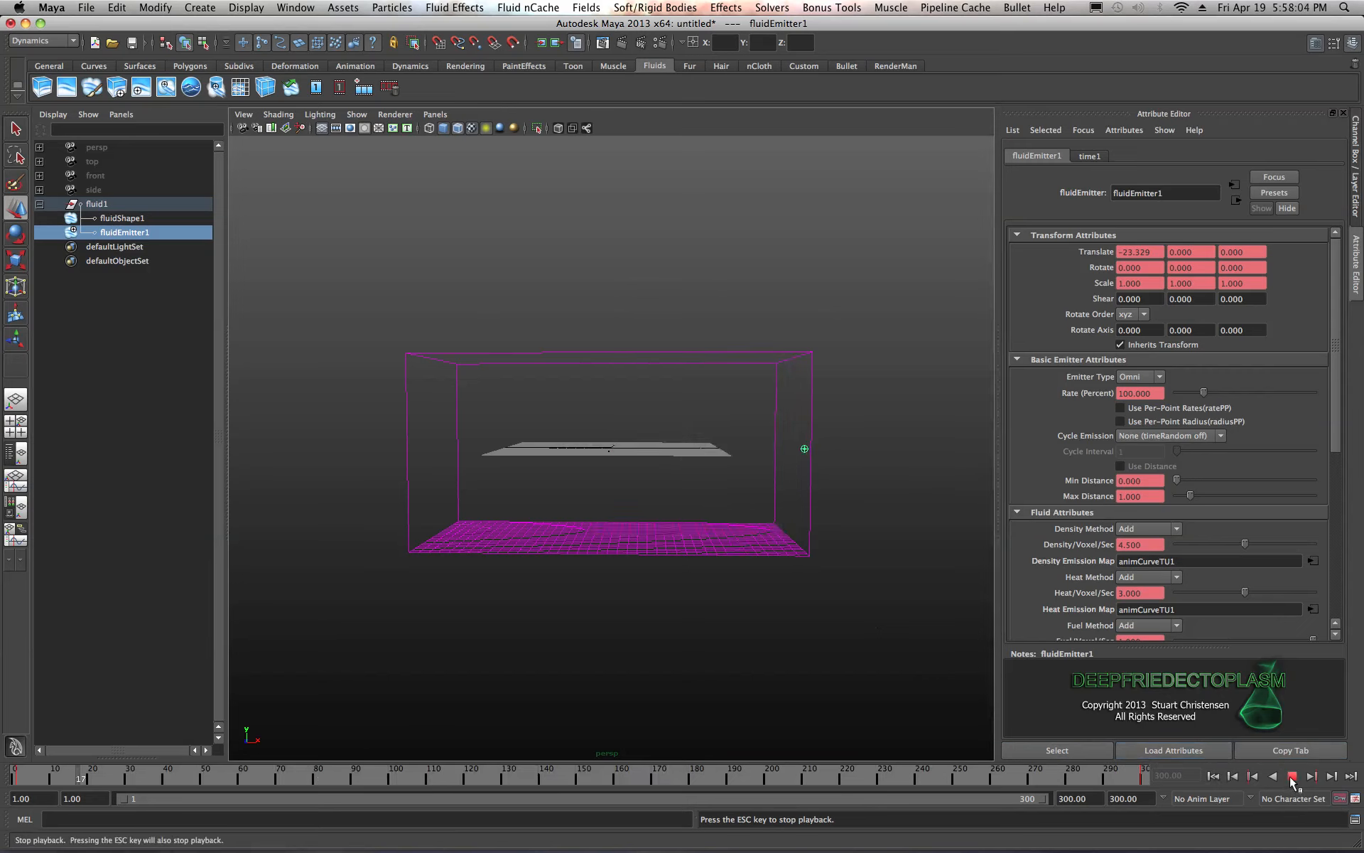
click(1291, 776)
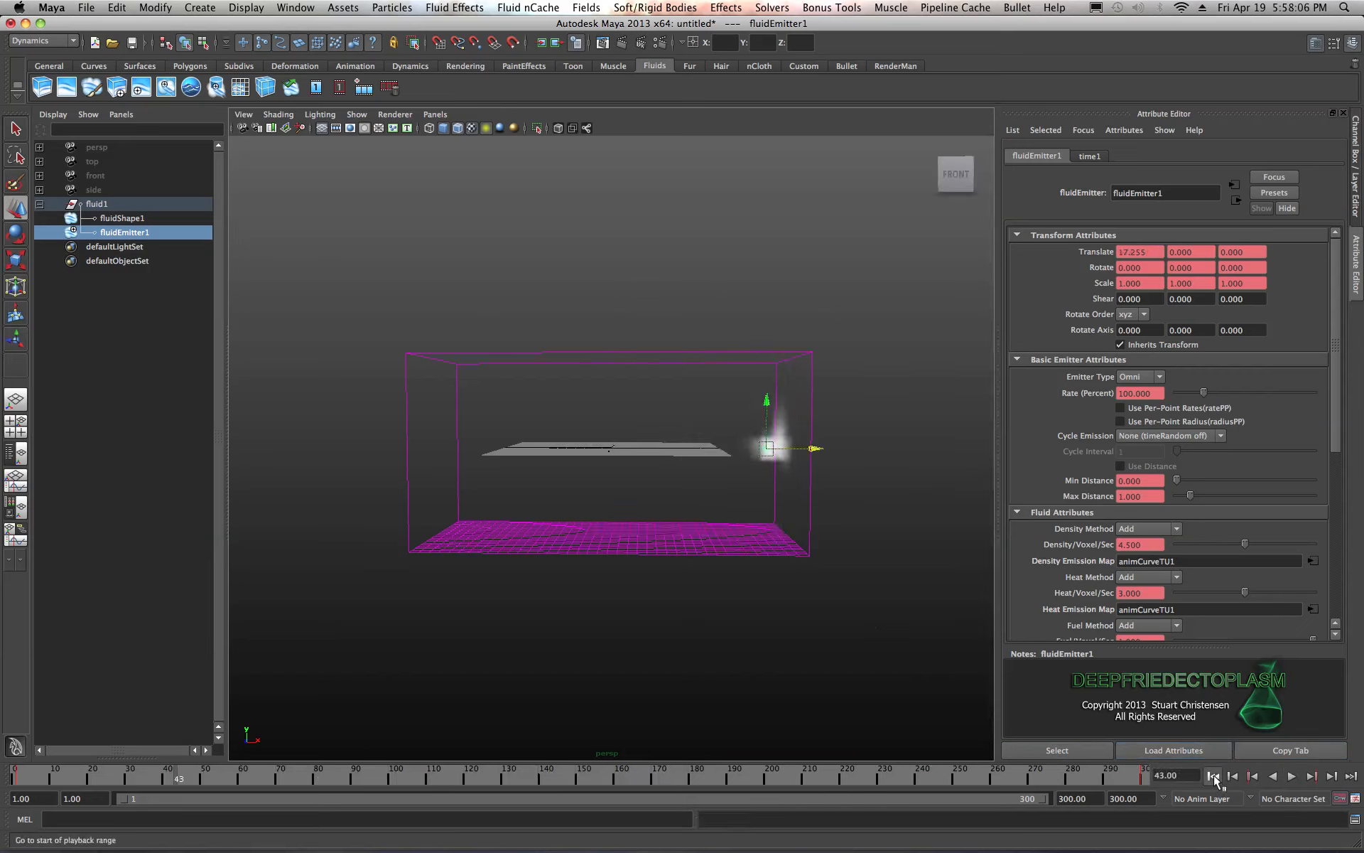
click(1214, 778)
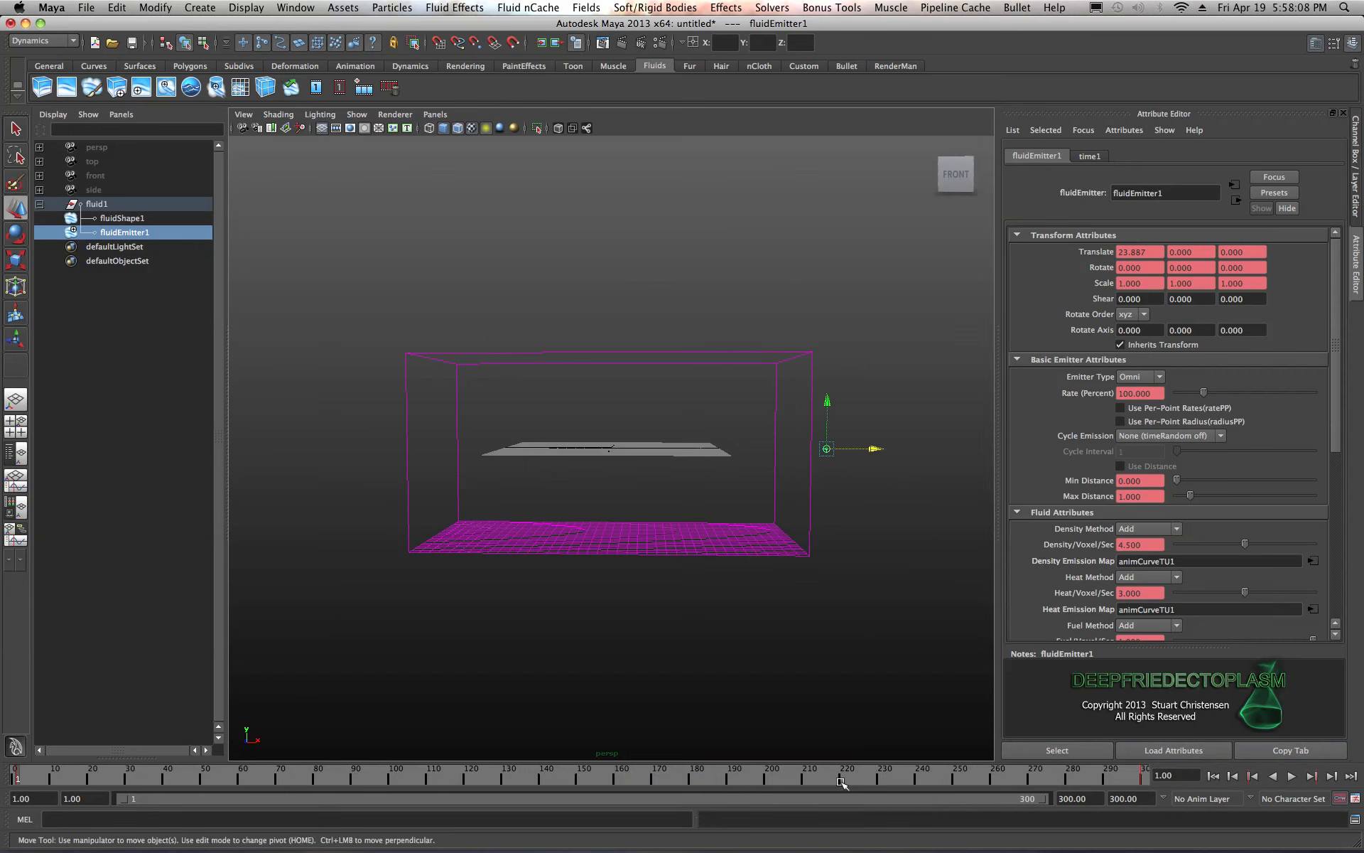
scroll(677, 397, up, 5)
click(1291, 777)
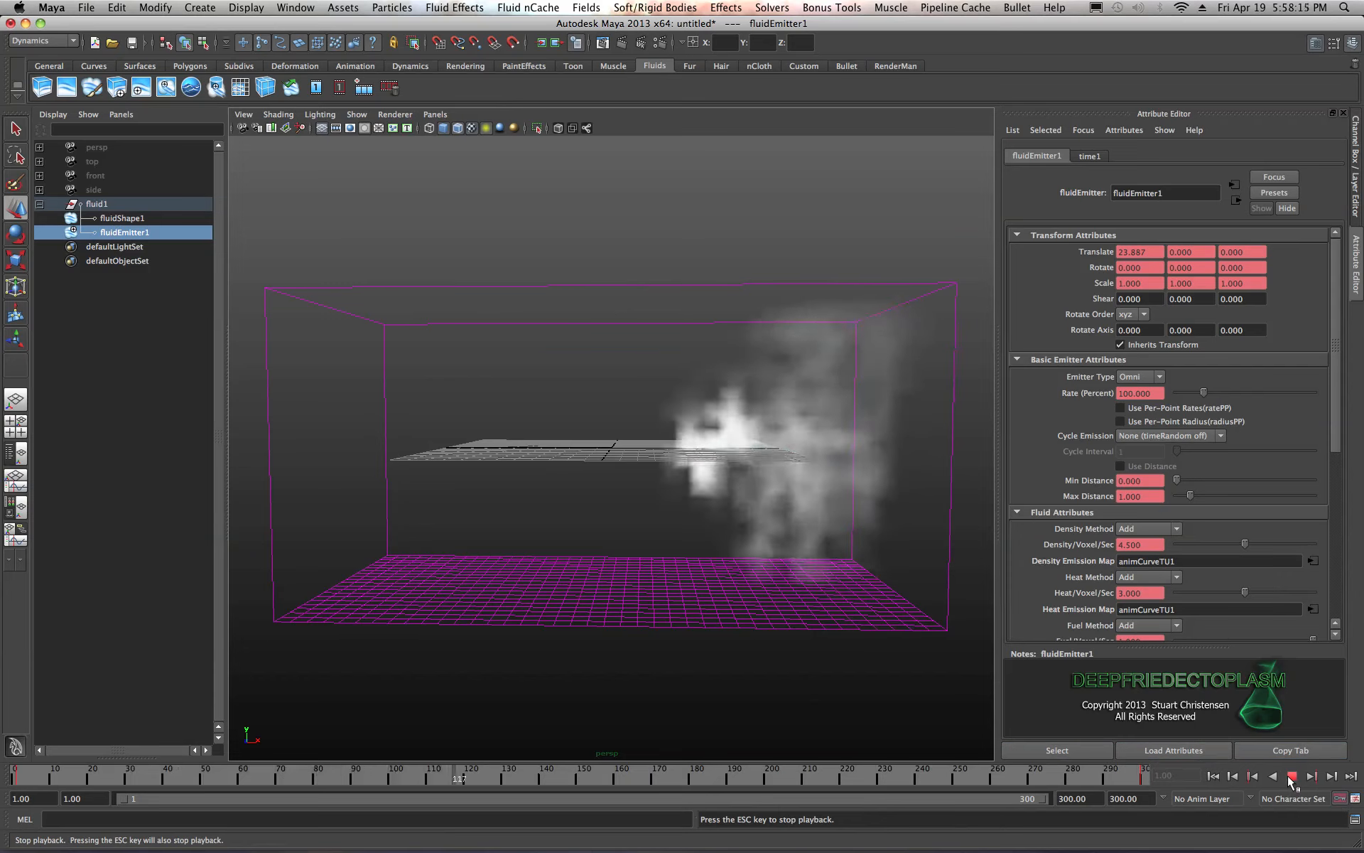
click(1292, 777)
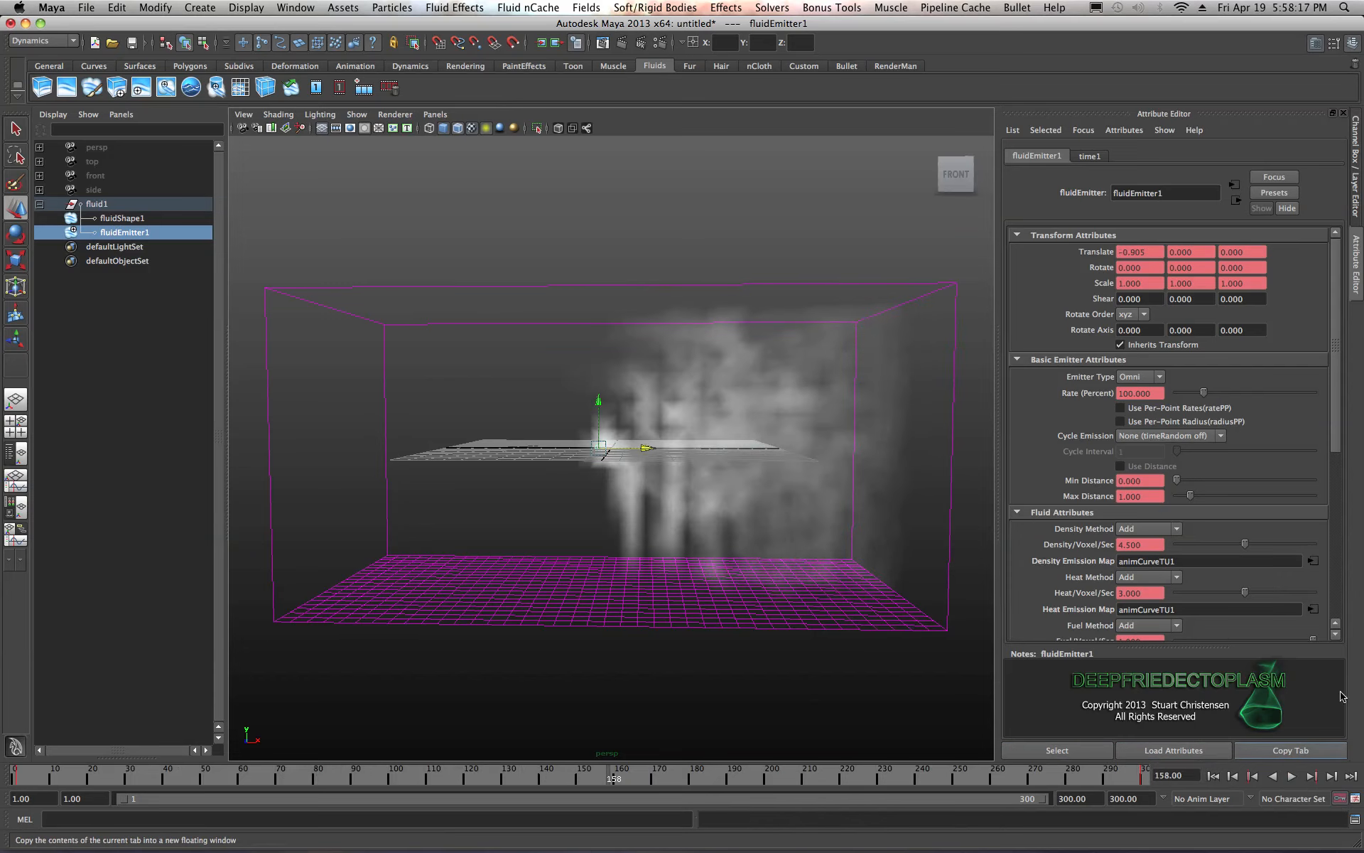
- Render the current frame with mental ray in the Render View, and set the render image size to the HD 720 preset
click(602, 44)
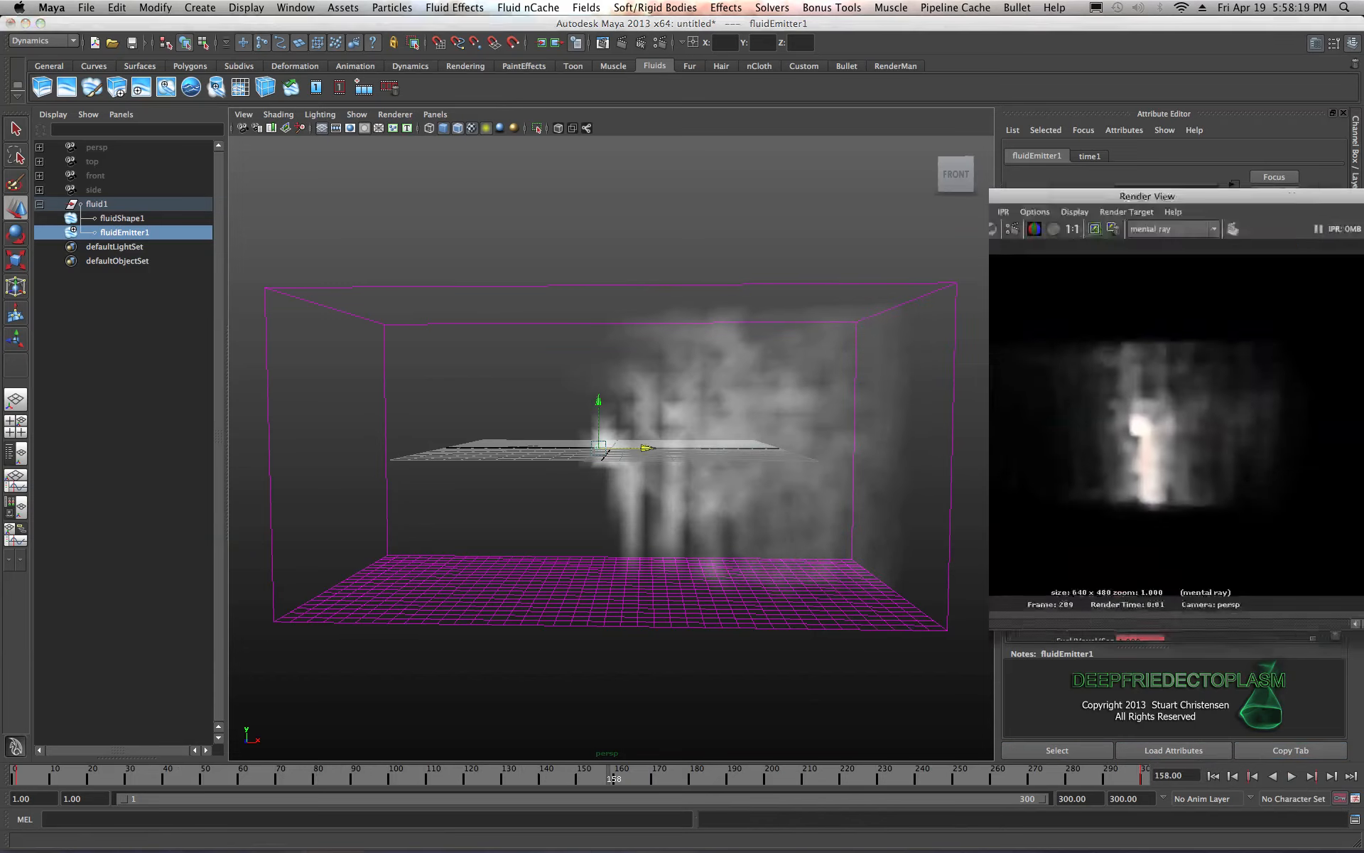
click(508, 212)
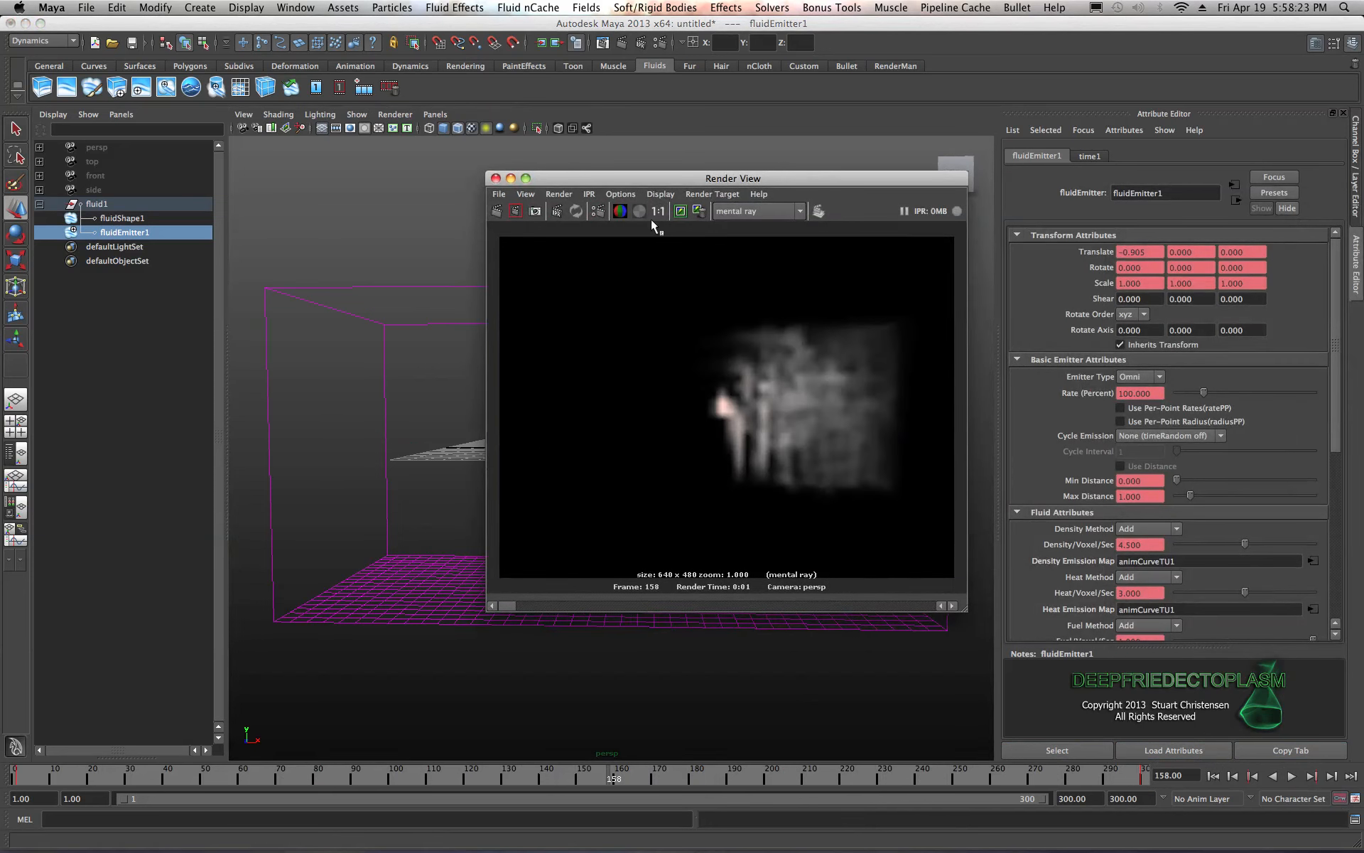
click(601, 213)
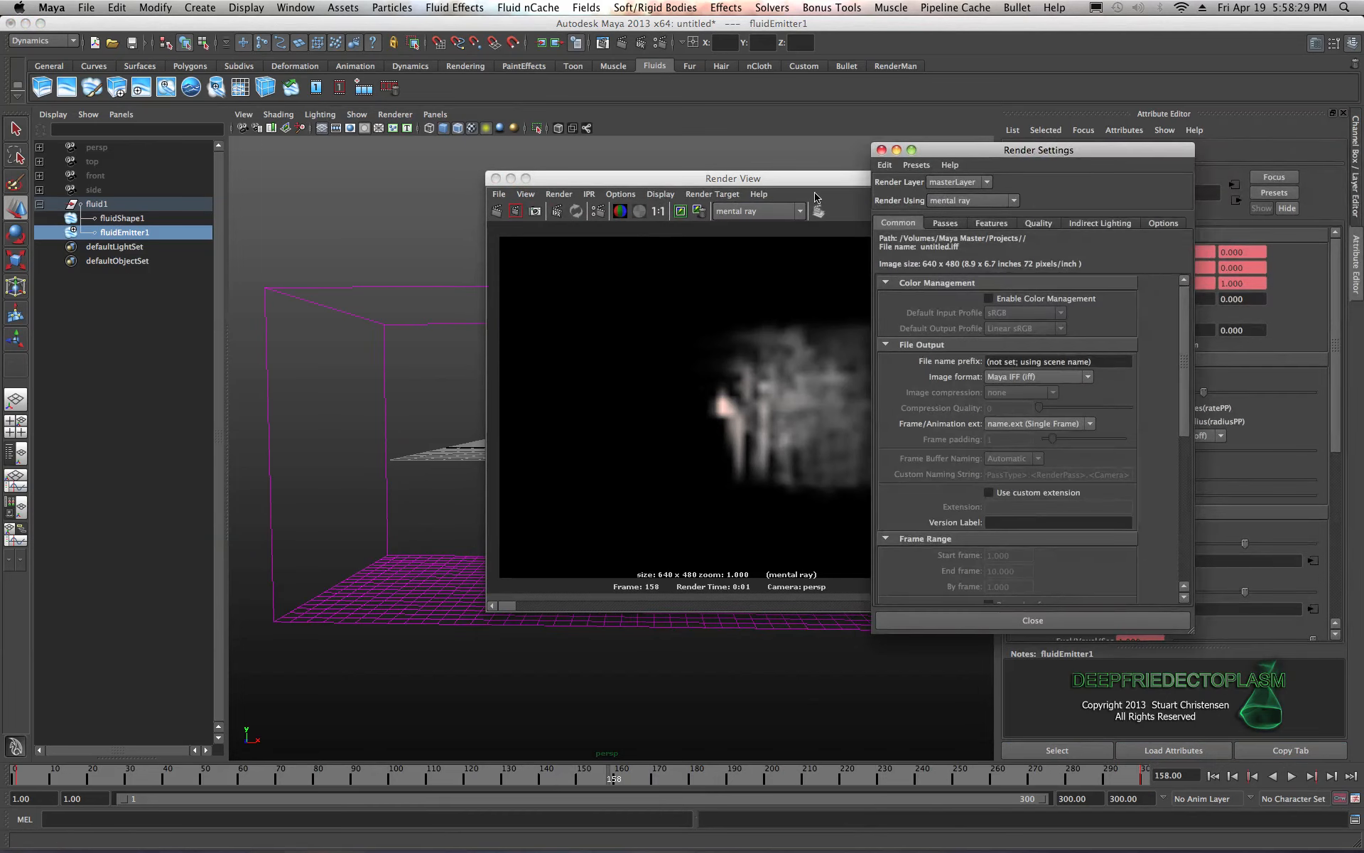
scroll(947, 358, down, 6)
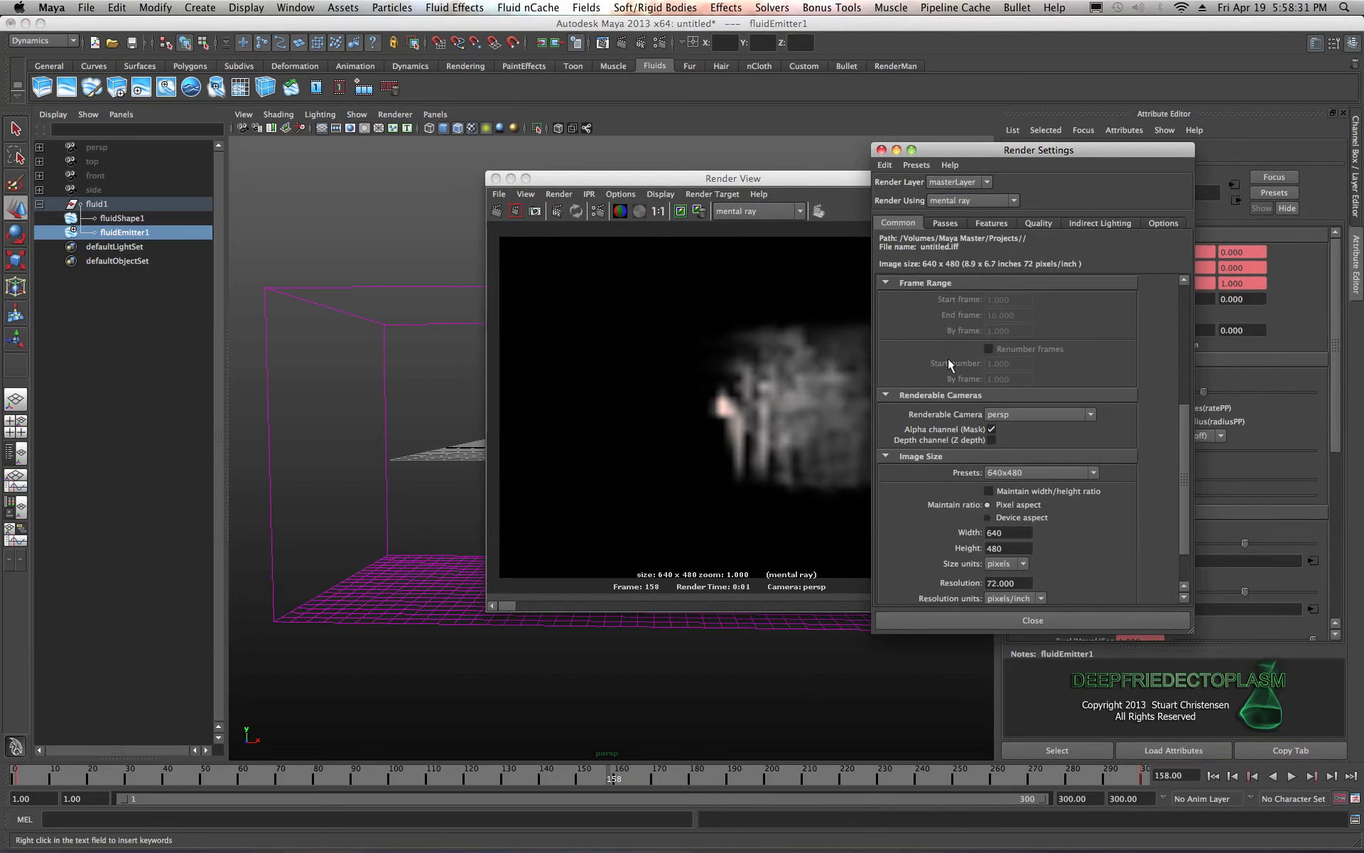
click(1095, 476)
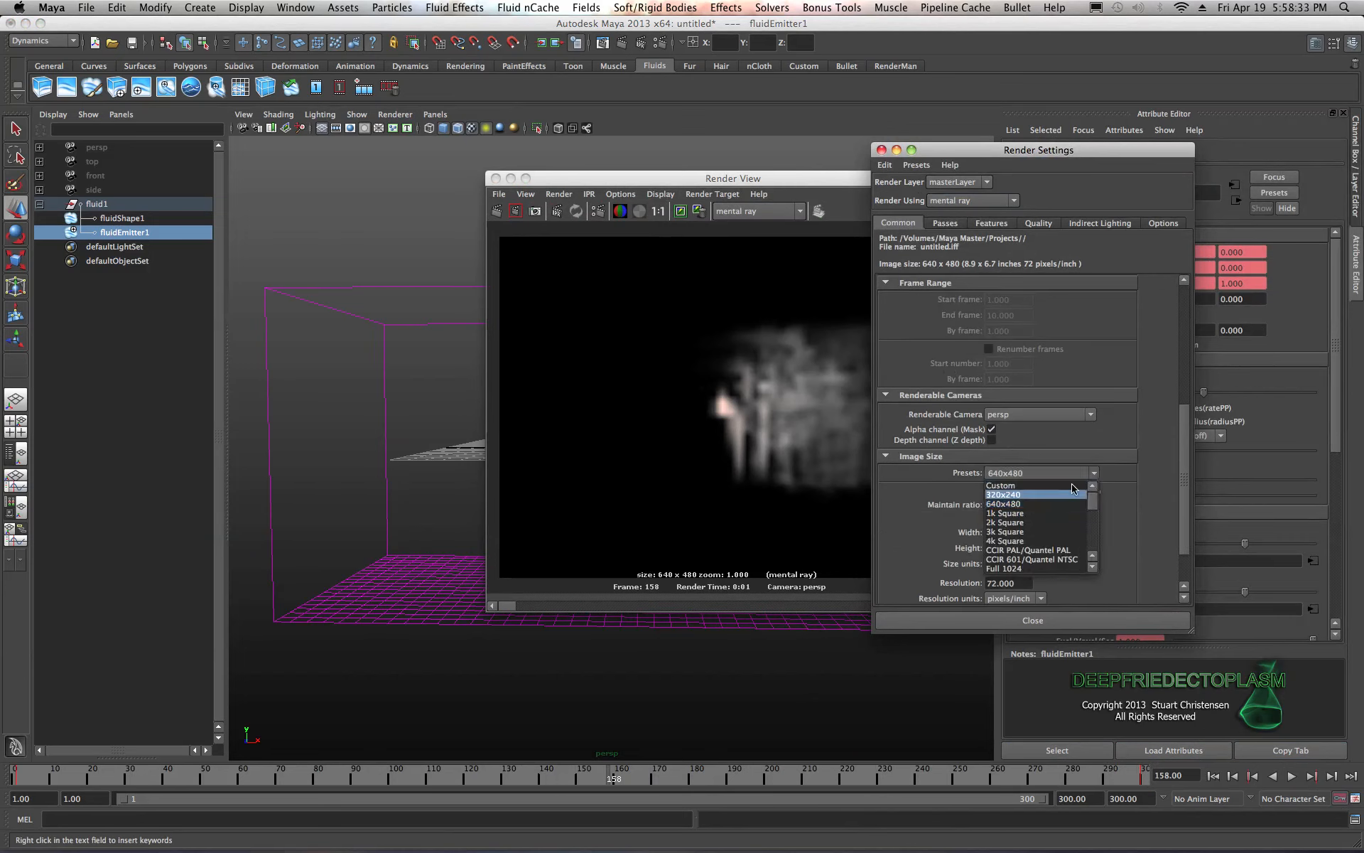
click(1013, 560)
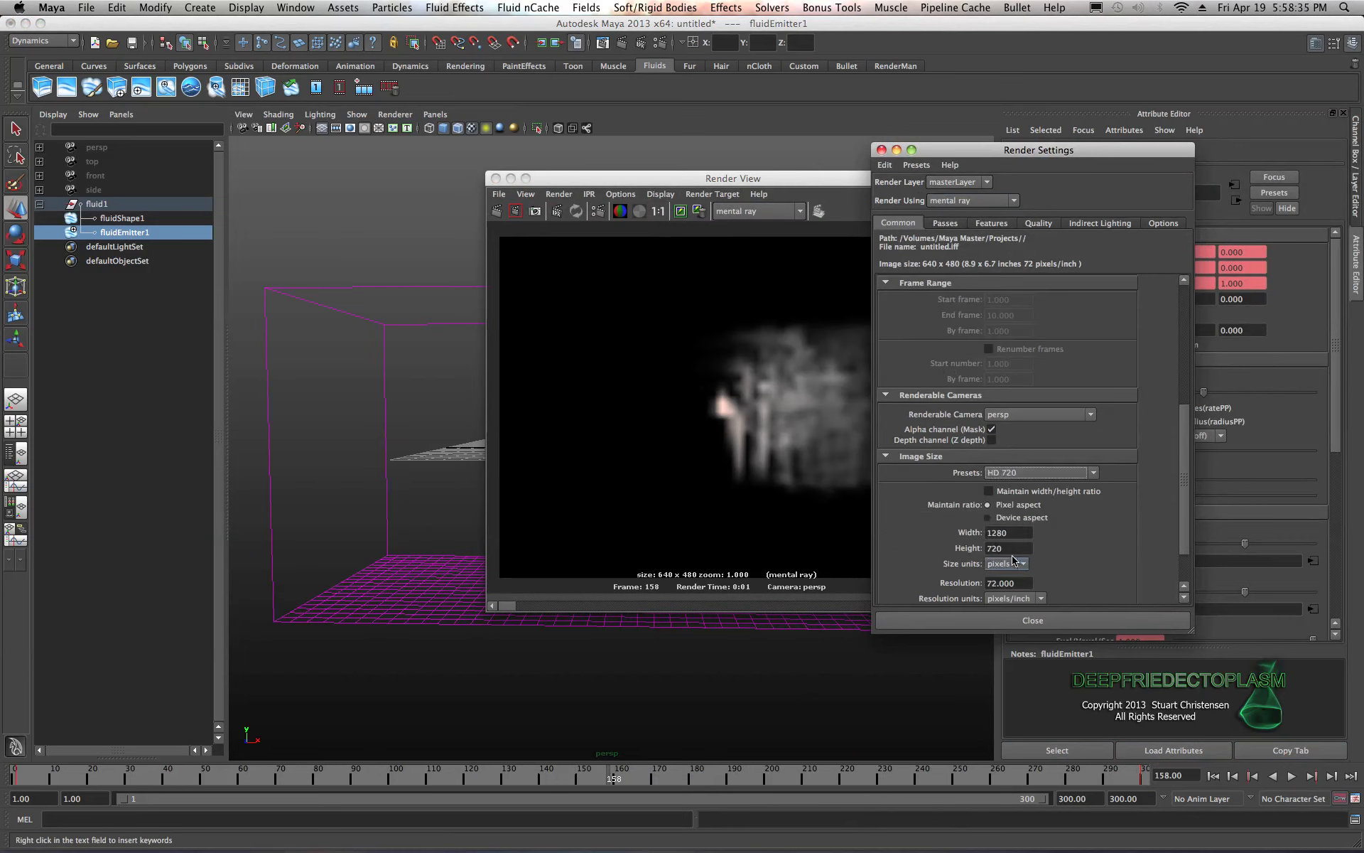
- Set the mental ray quality preset to Production and close the render settings
click(1034, 225)
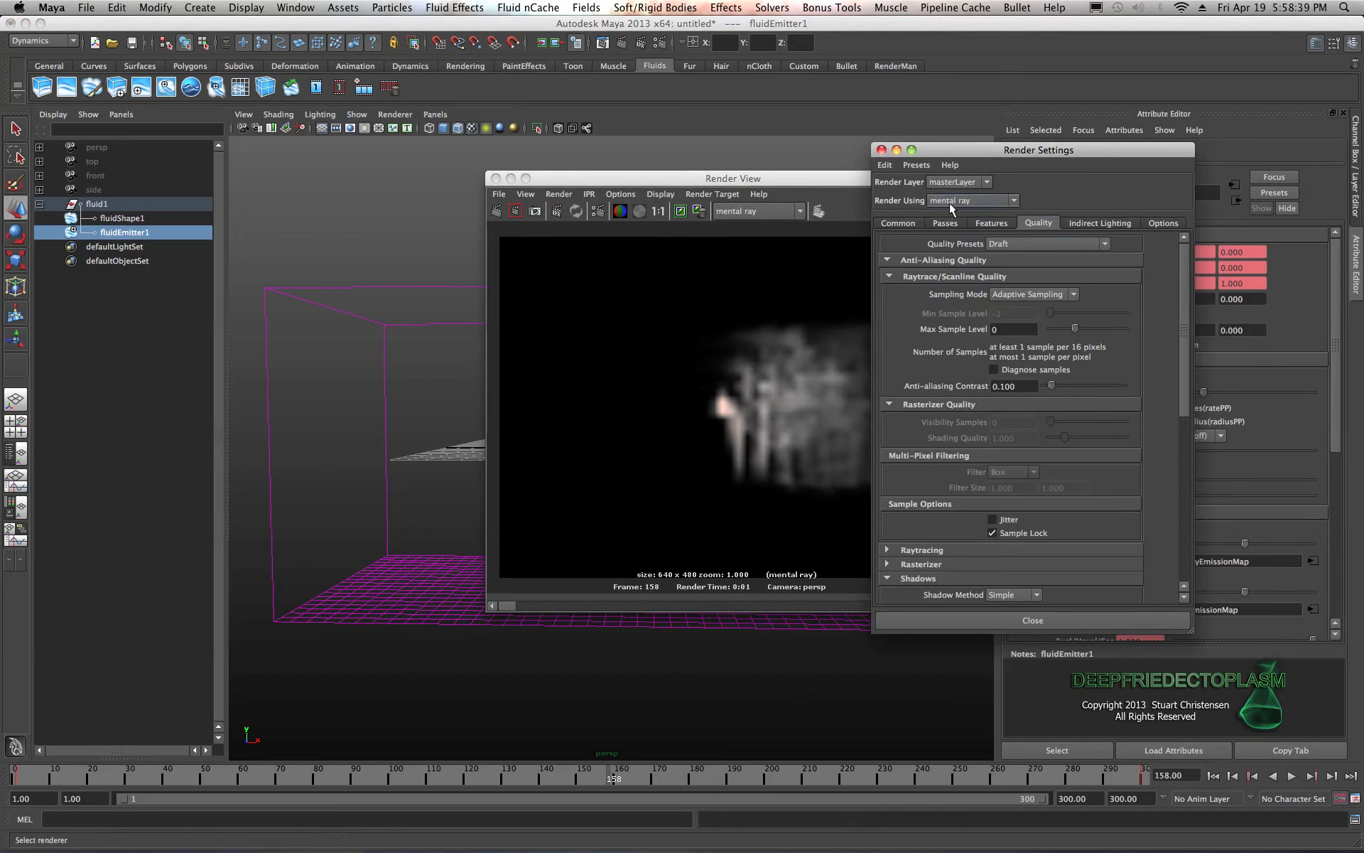
click(1104, 245)
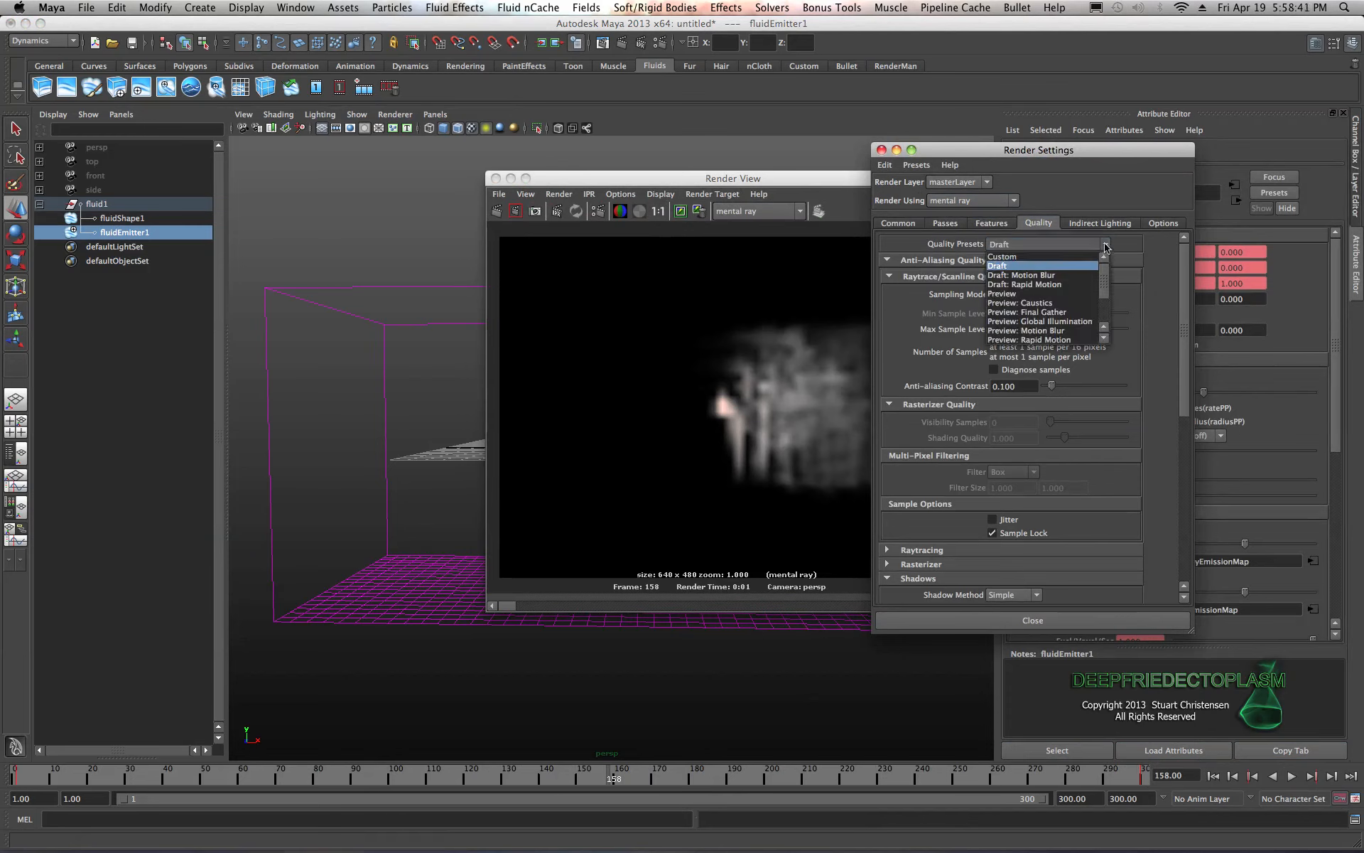
click(1028, 294)
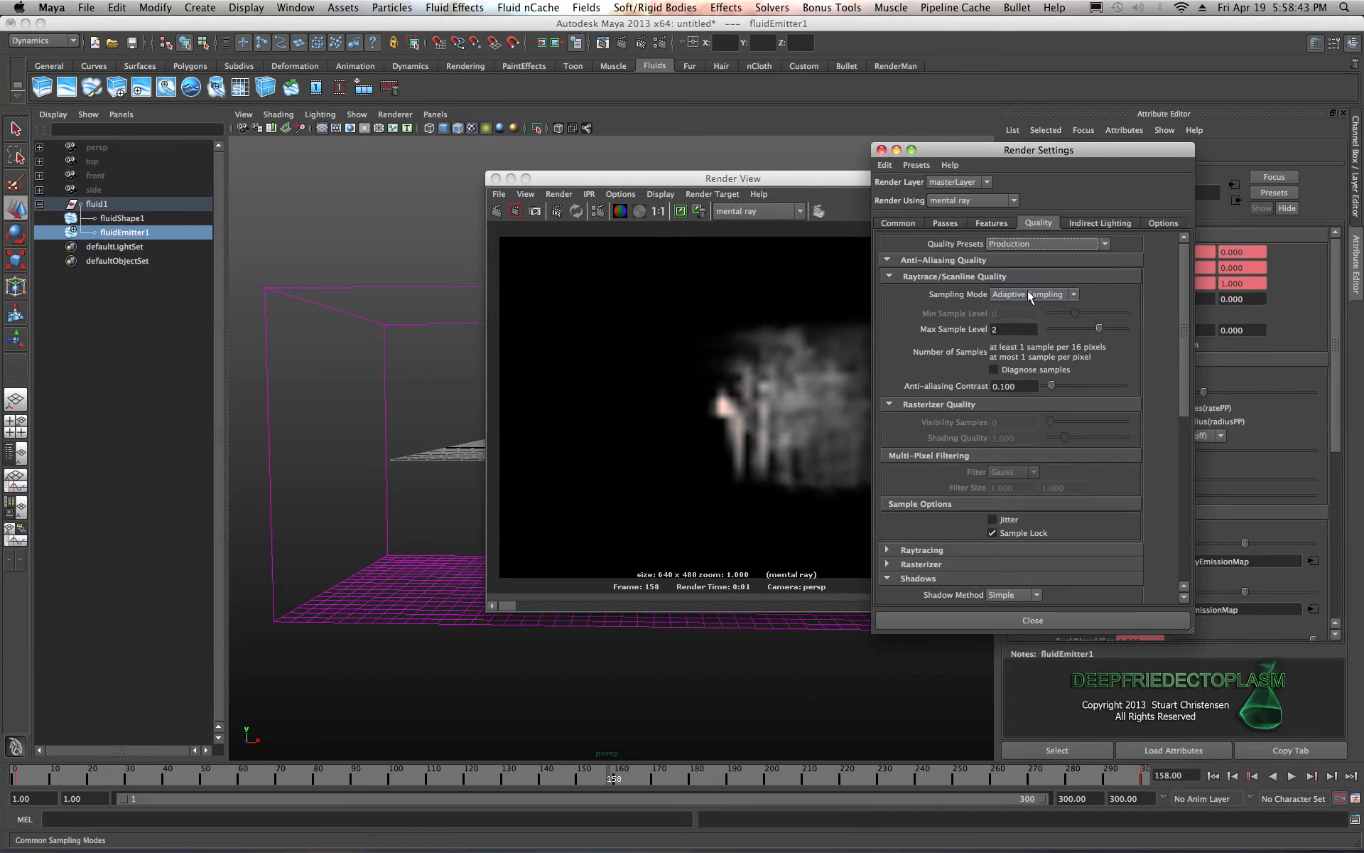
click(881, 149)
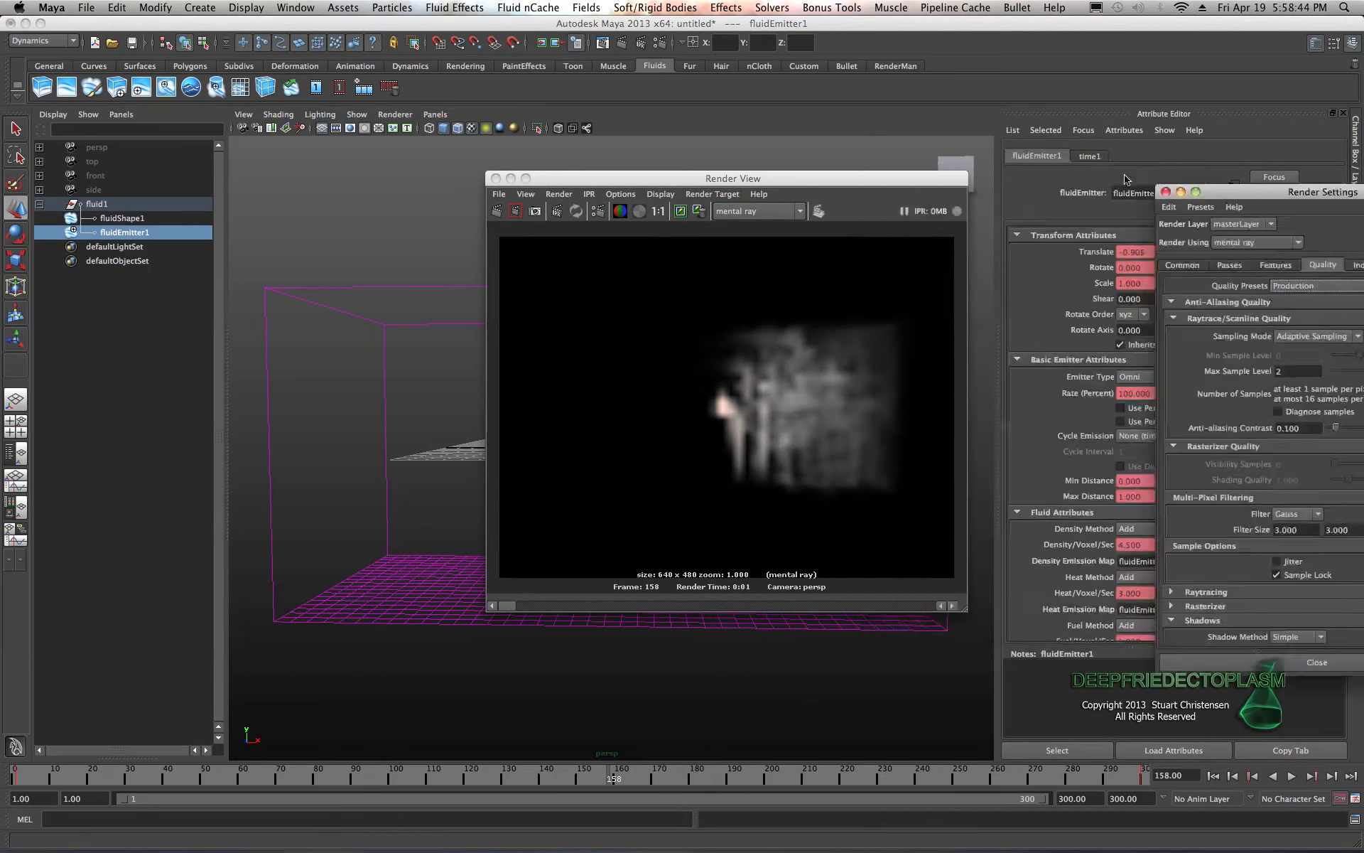
- Re-render frame 158 with the new settings, enlarge the Render View to examine the smoke, and move it aside
click(501, 211)
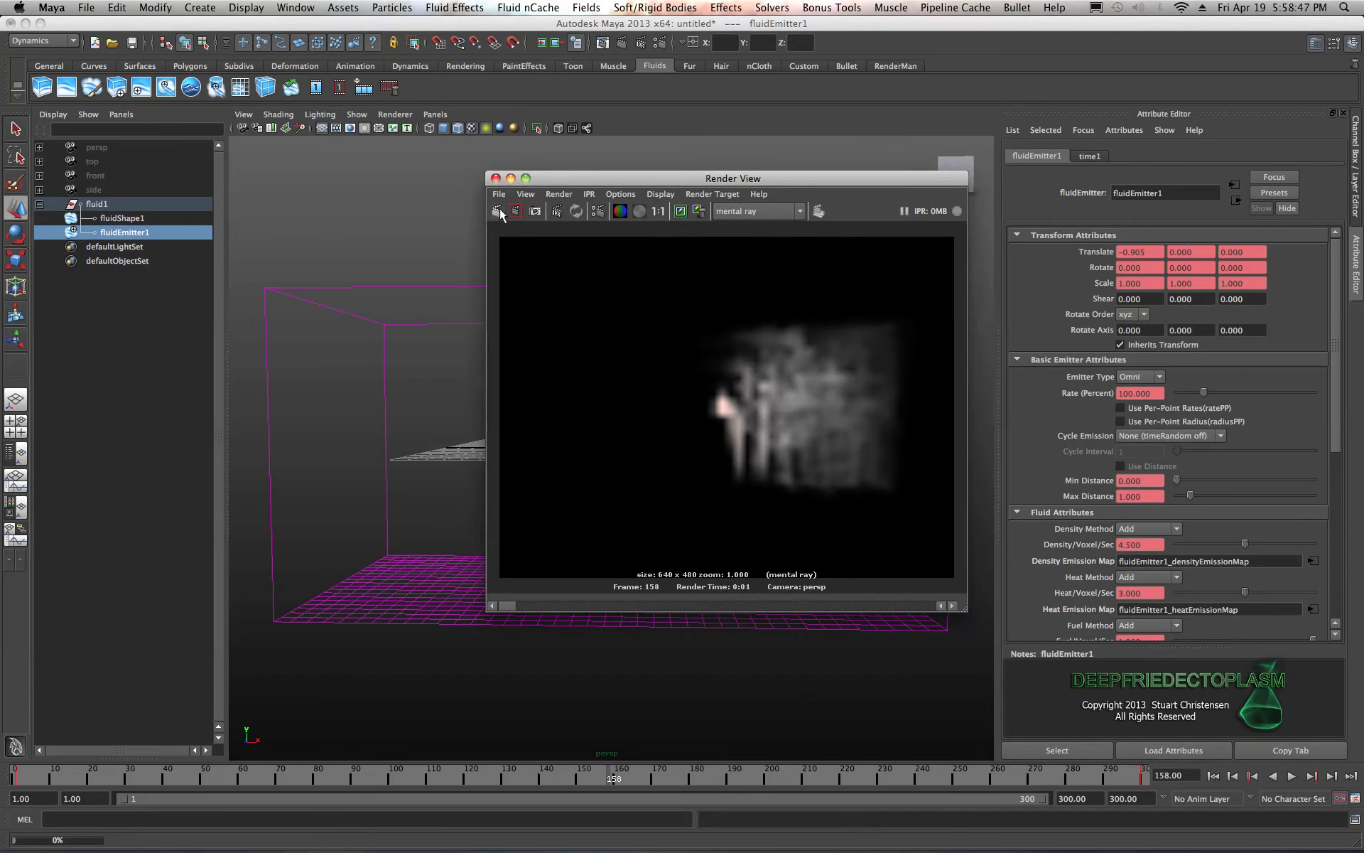
drag(961, 606, 1077, 669)
drag(928, 188, 550, 138)
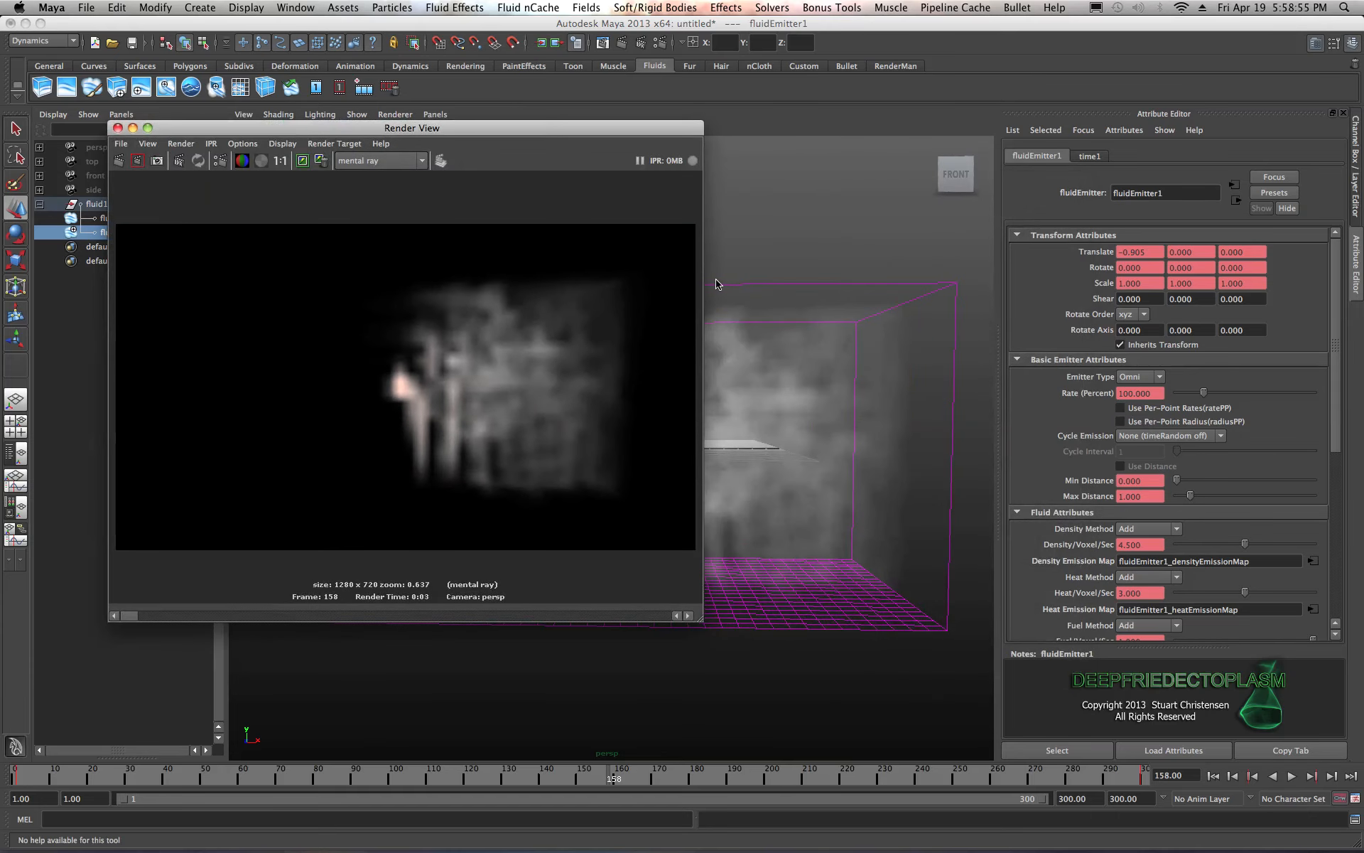
click(771, 254)
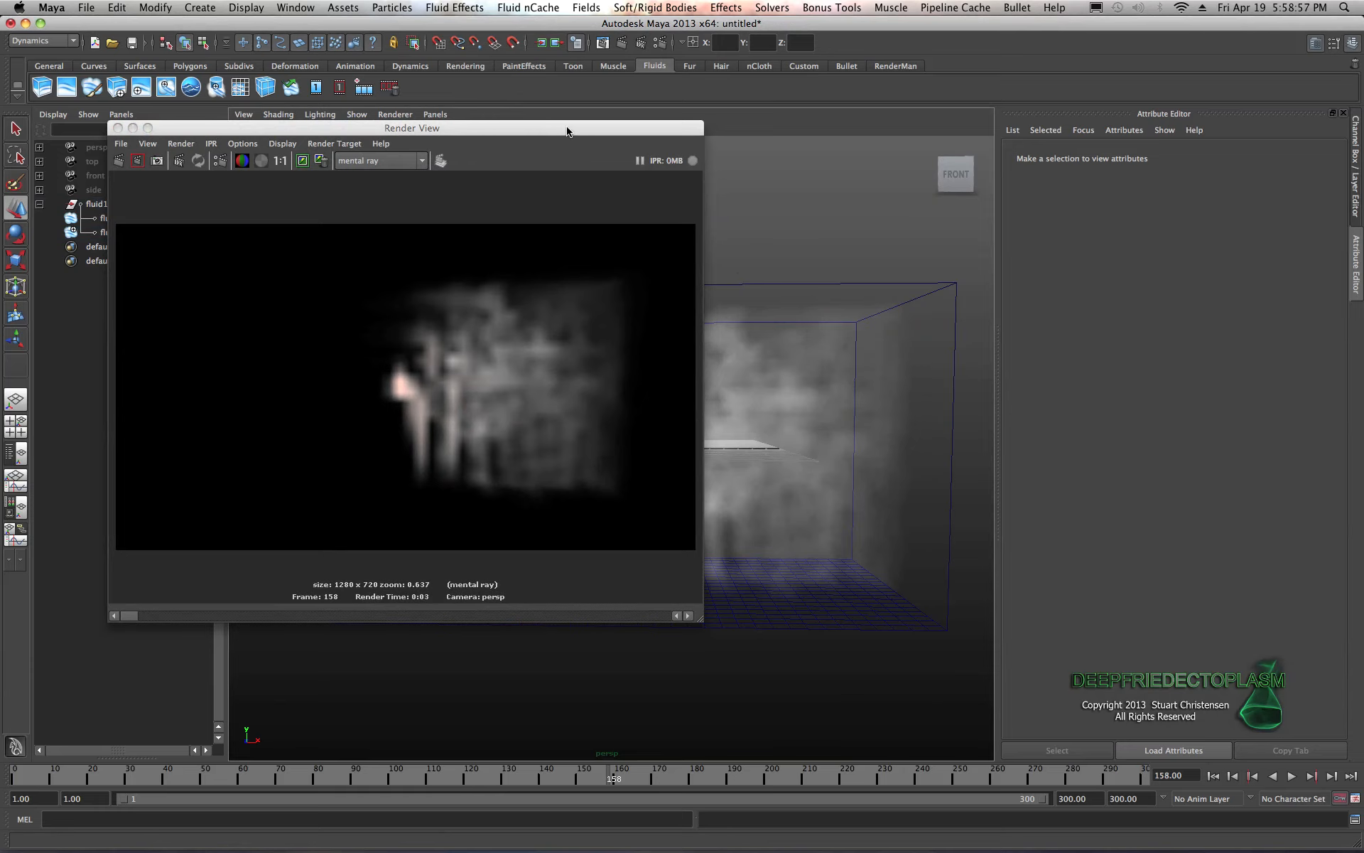
drag(353, 130, 1184, 158)
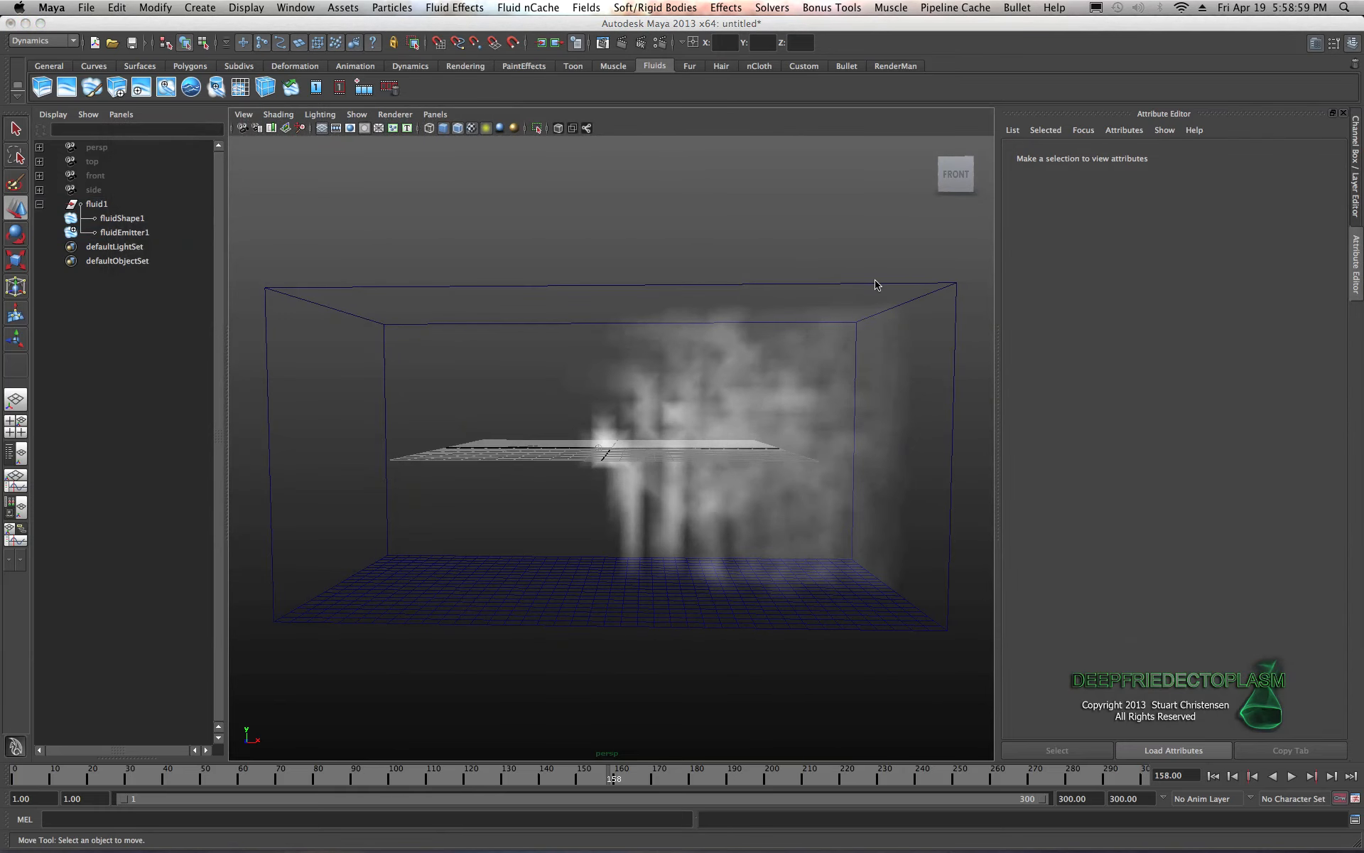
- Select the fluid container and set its base resolution to 400
click(881, 283)
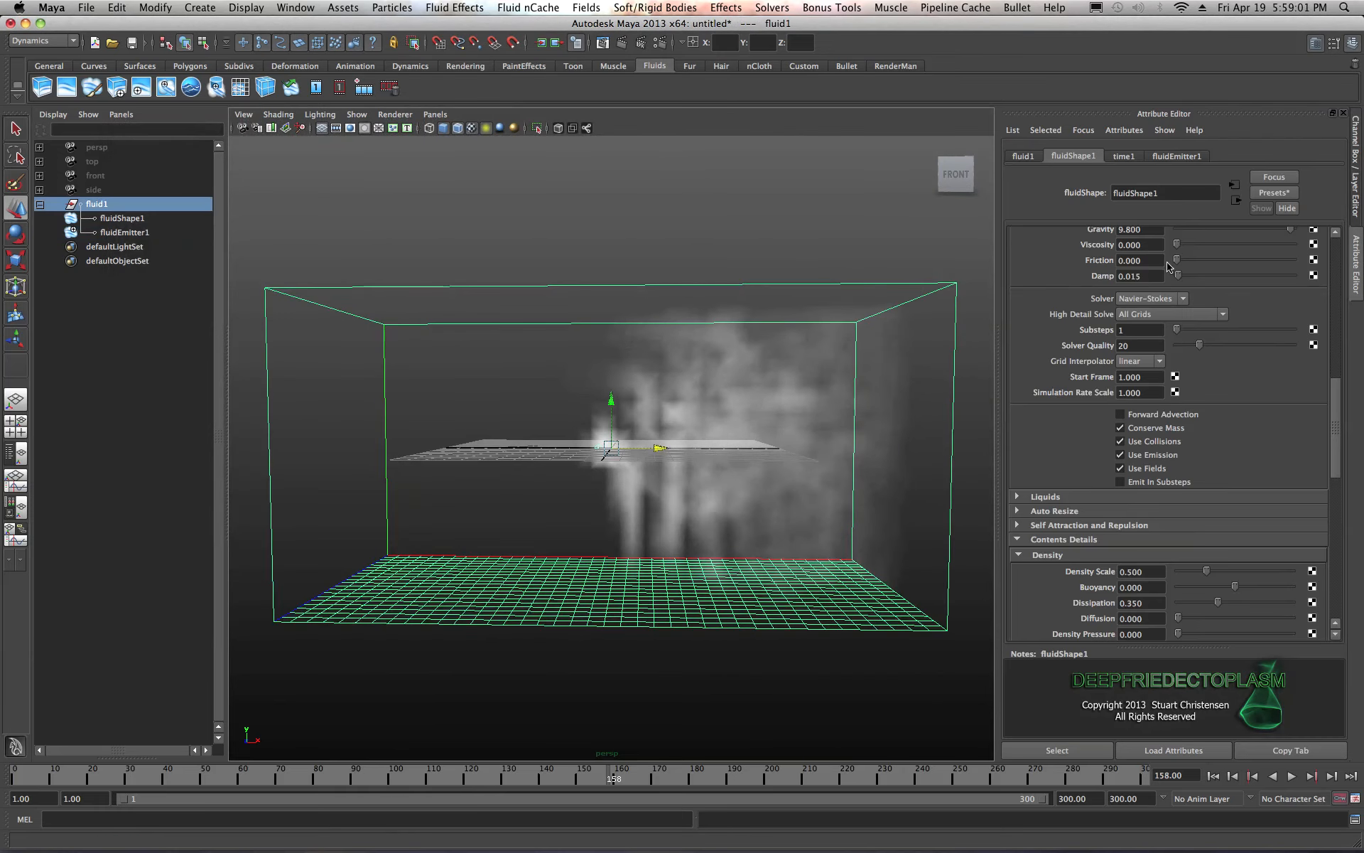
drag(1339, 426, 1336, 223)
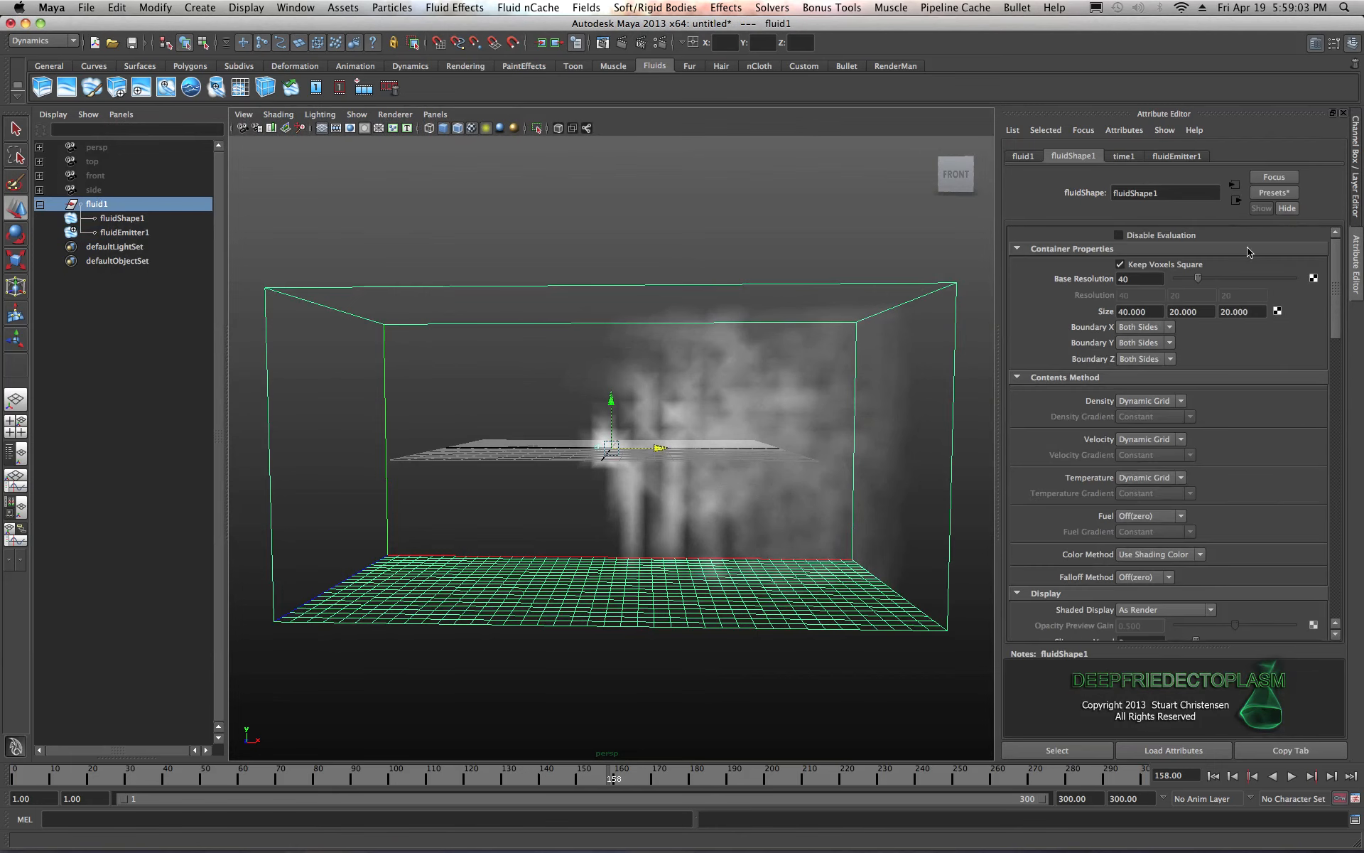
click(1139, 279)
key(Tab)
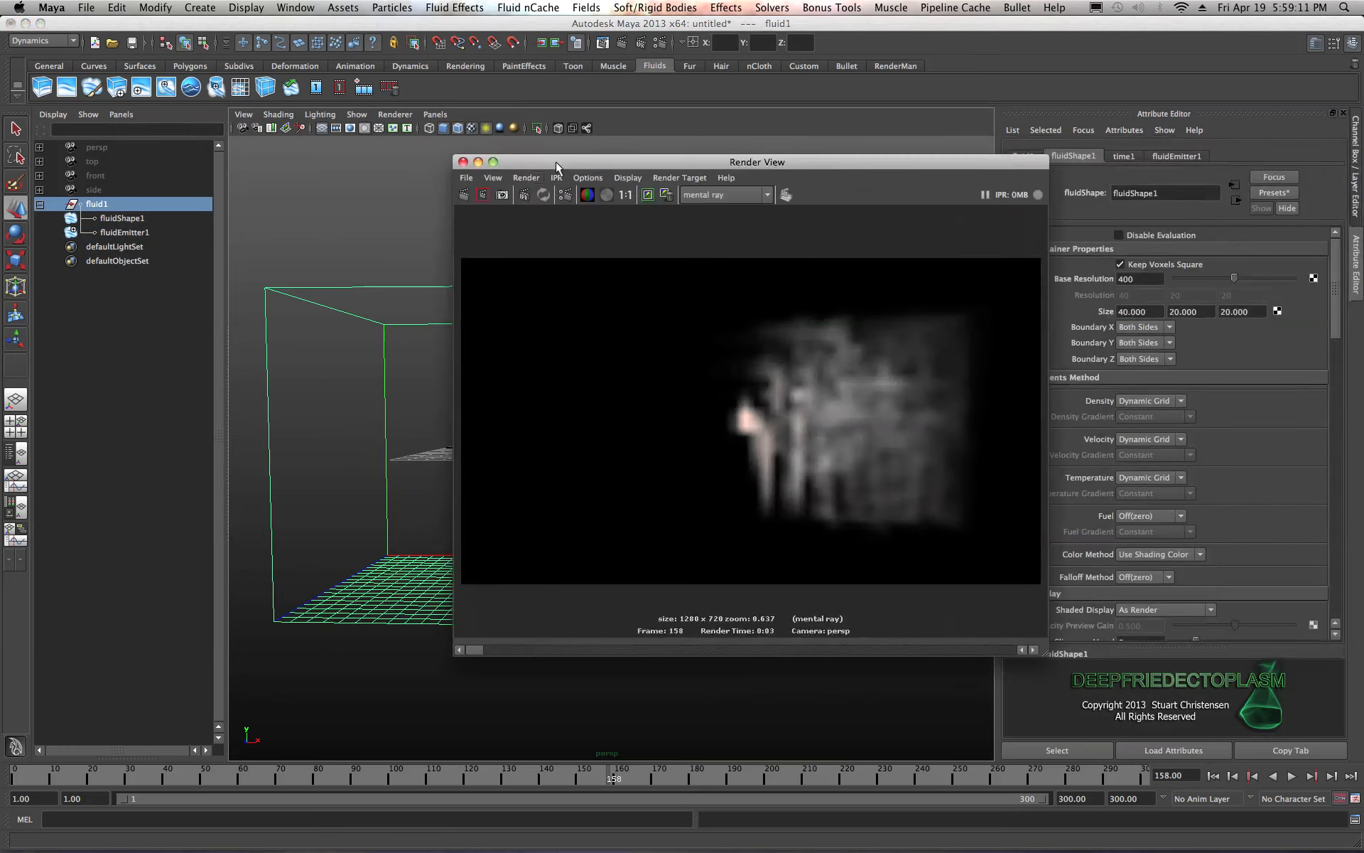
- Render frame 158 again after the resolution change and examine the smoke detail in the Render View
click(466, 192)
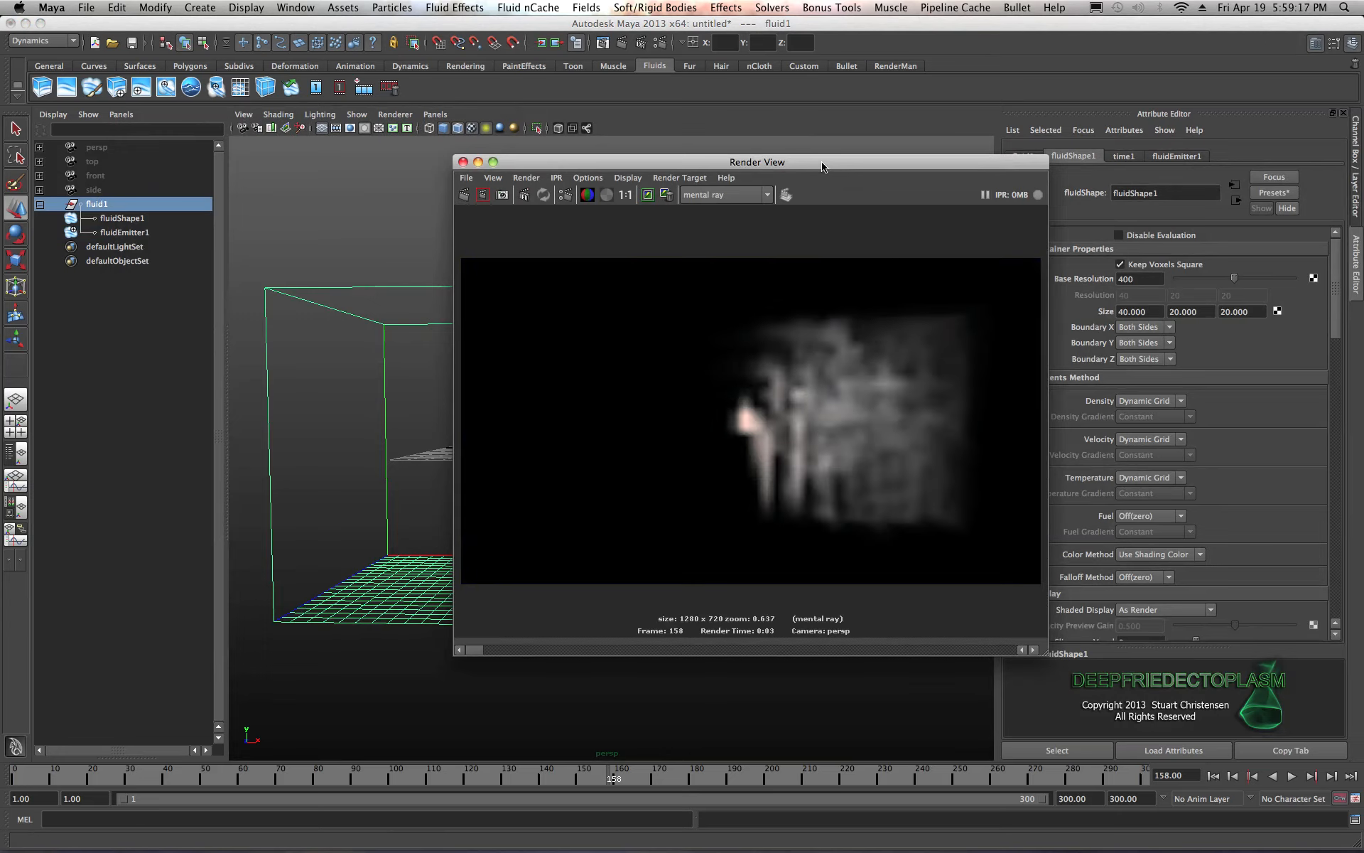
drag(823, 164, 626, 136)
double_click(626, 136)
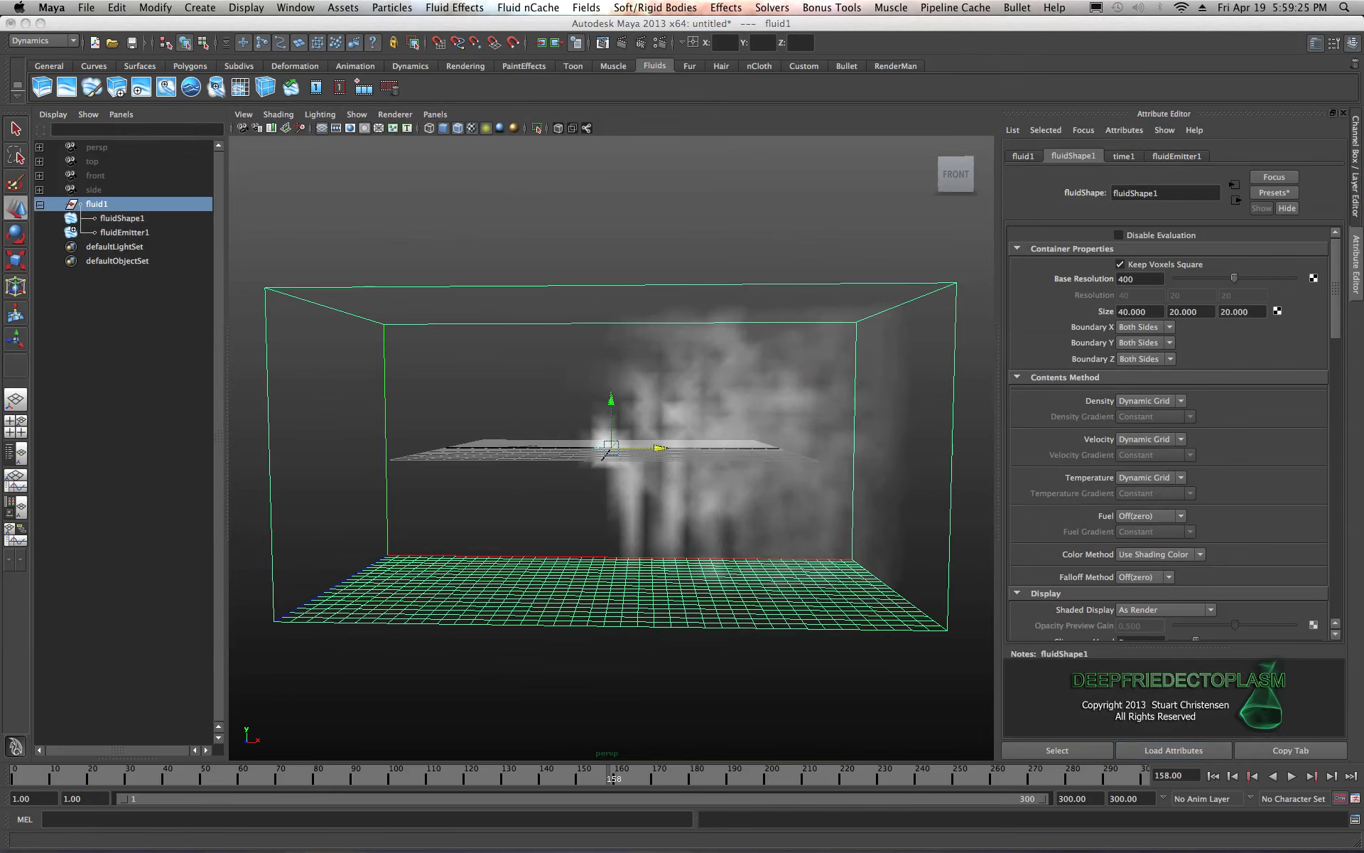
drag(1363, 246, 460, 266)
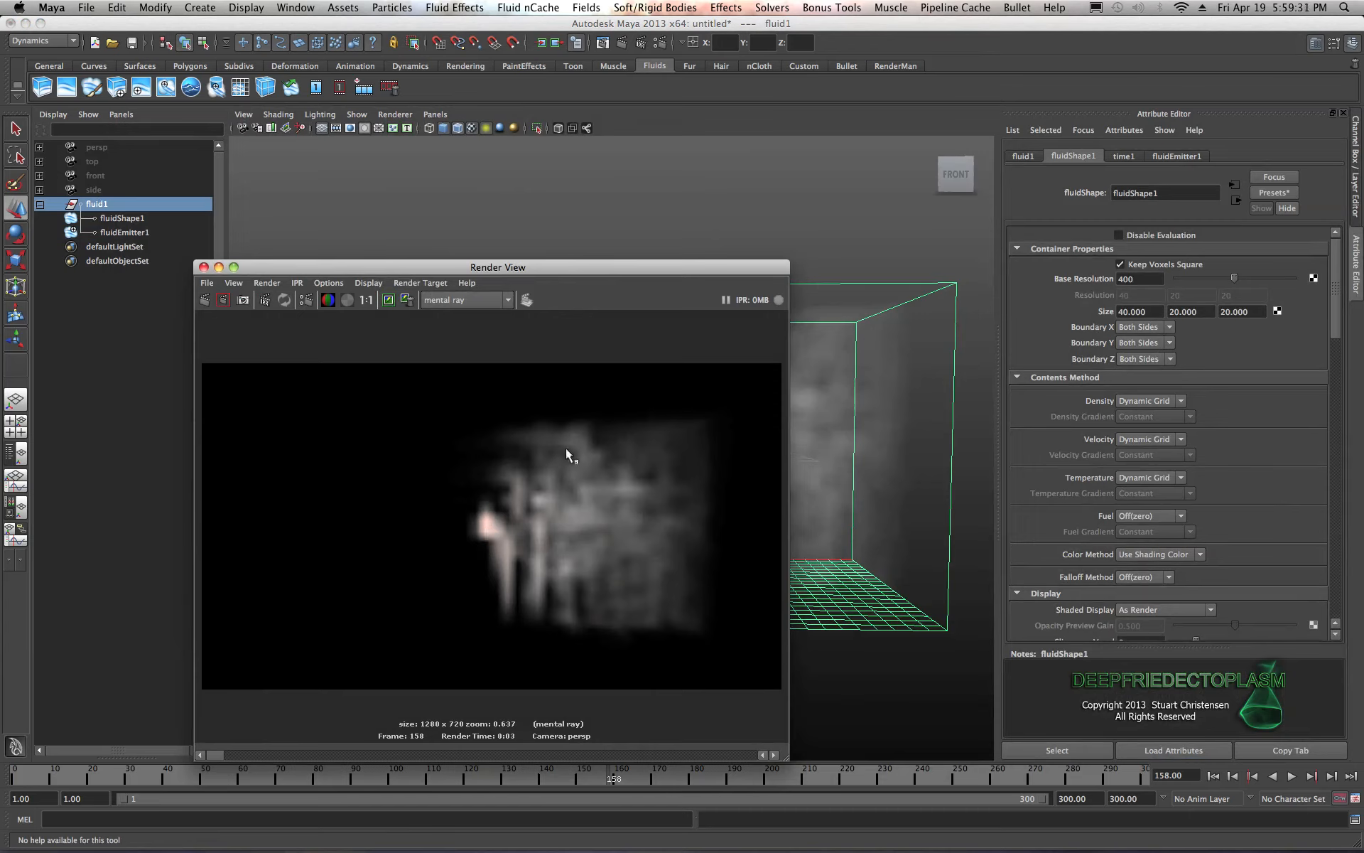
- Expand the fluid shape's Shading attributes and lower the Transparency to nearly black for denser smoke
scroll(1037, 416, down, 10)
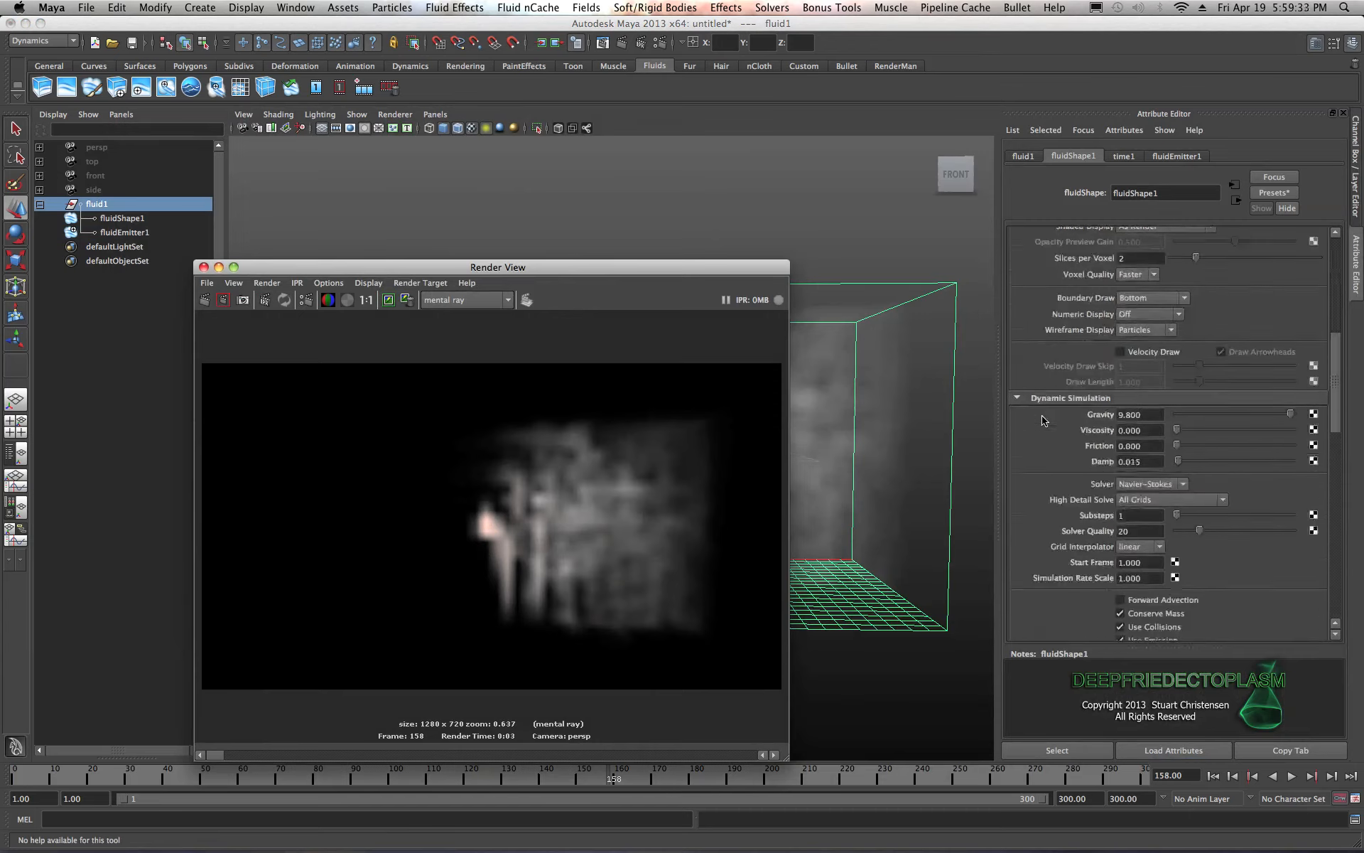
scroll(1042, 419, down, 12)
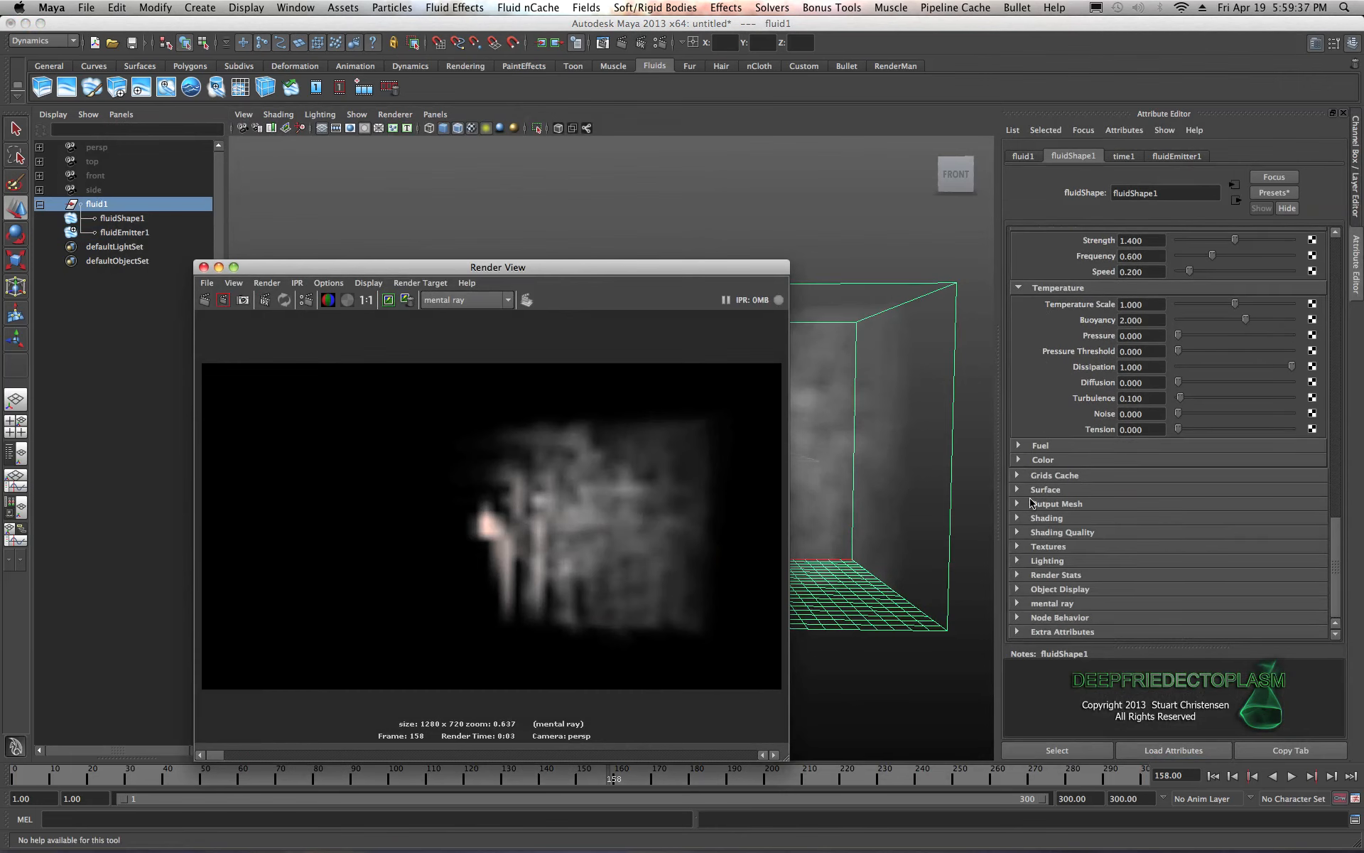
click(1021, 518)
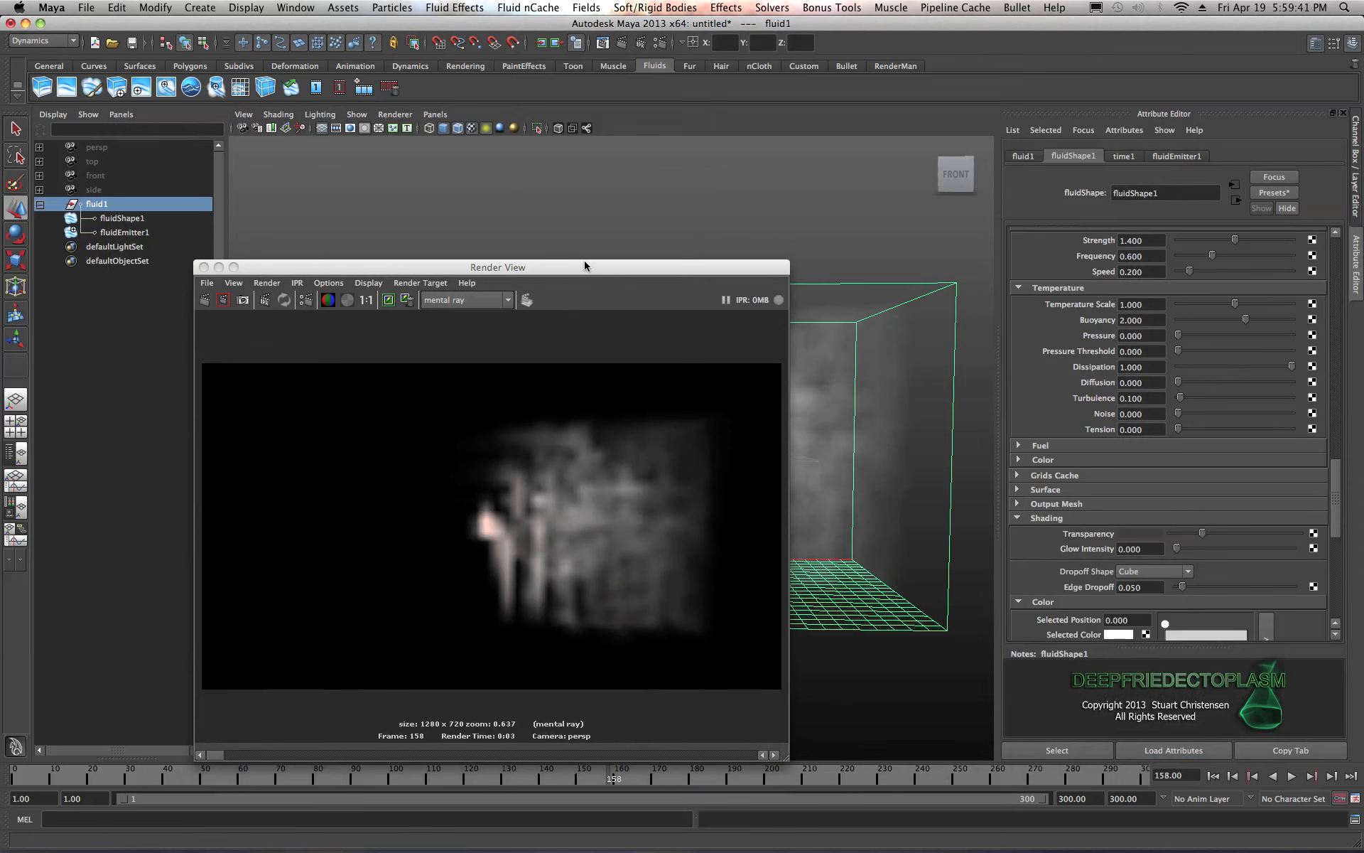
drag(299, 267, 1363, 248)
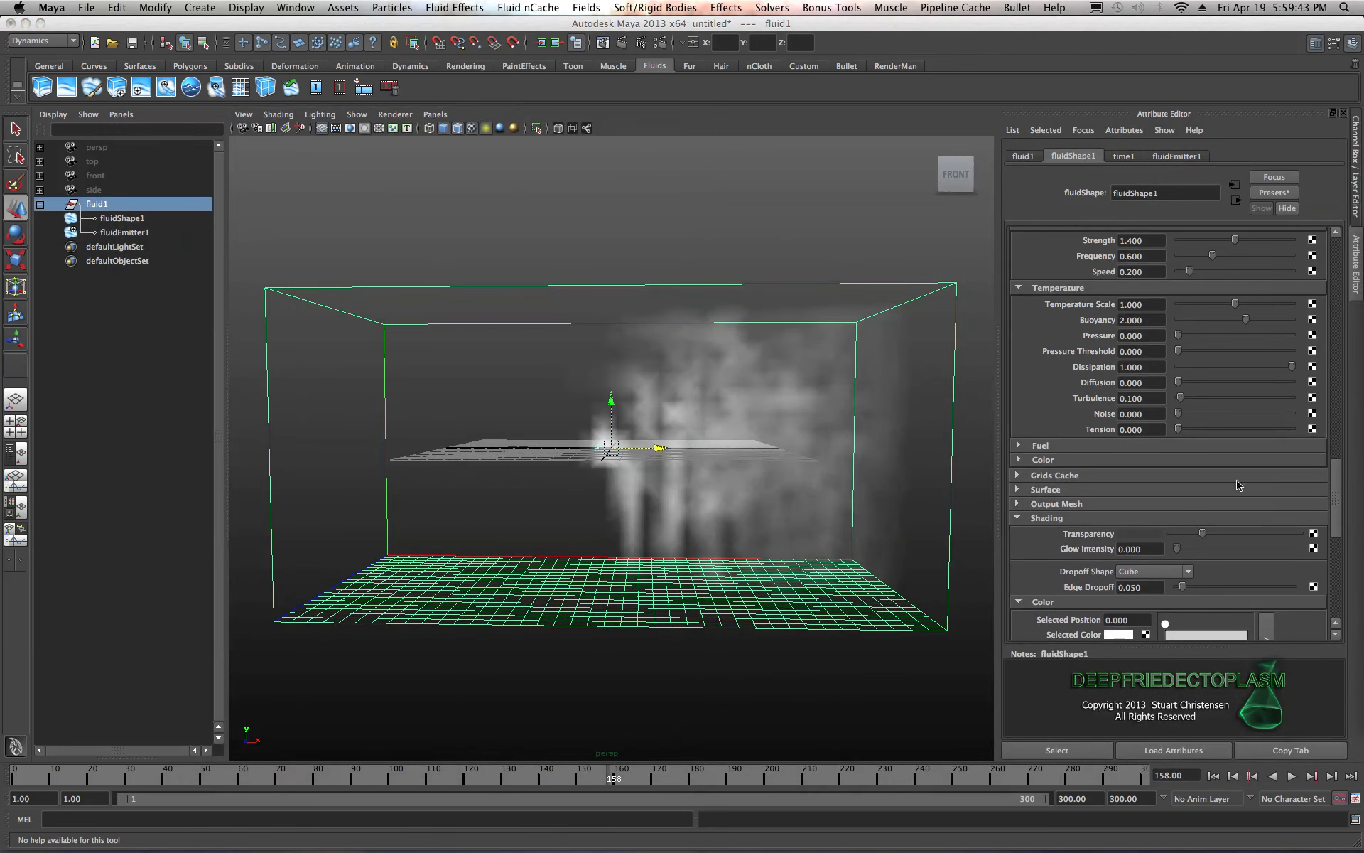
drag(1201, 535, 1178, 536)
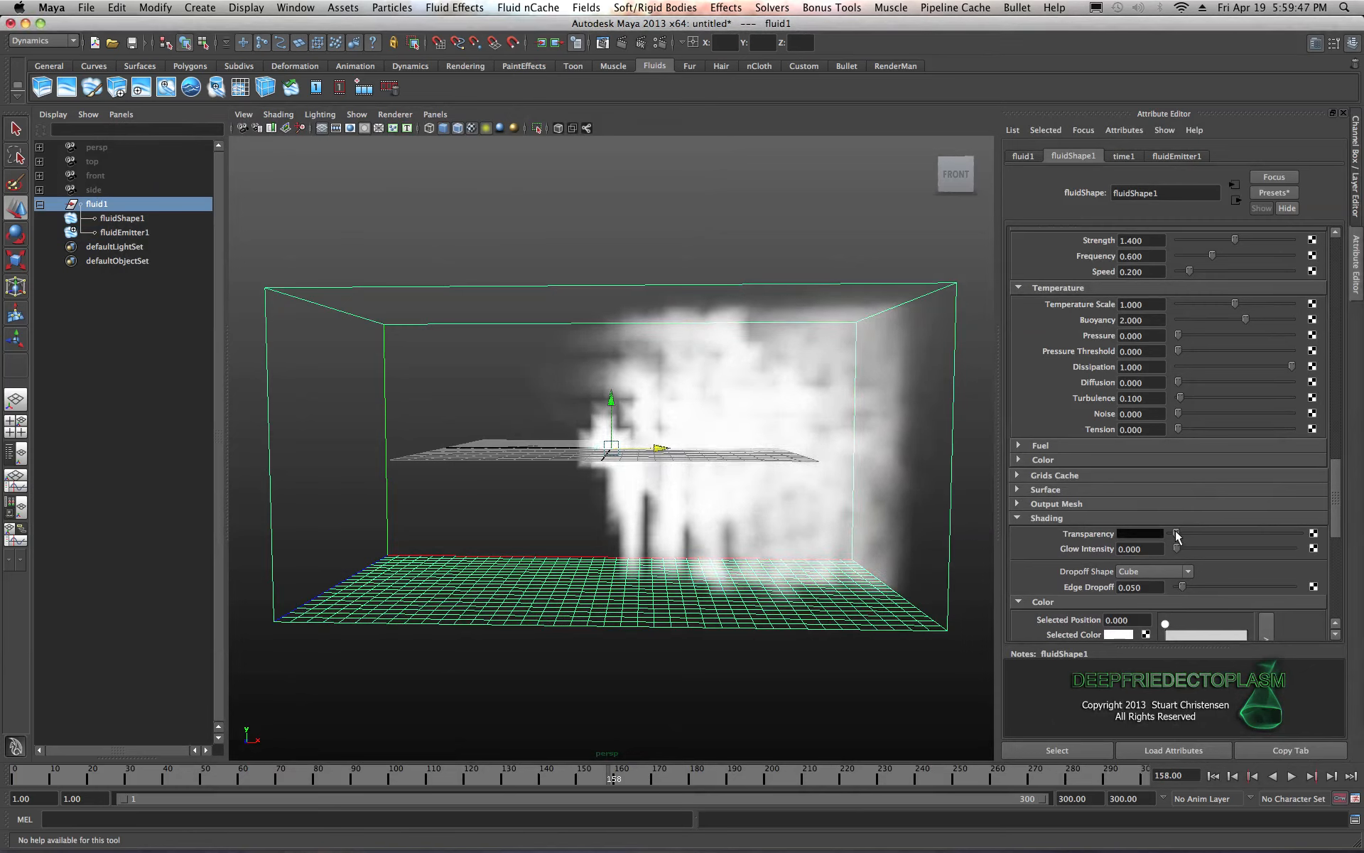
click(1141, 532)
drag(1176, 534, 1180, 534)
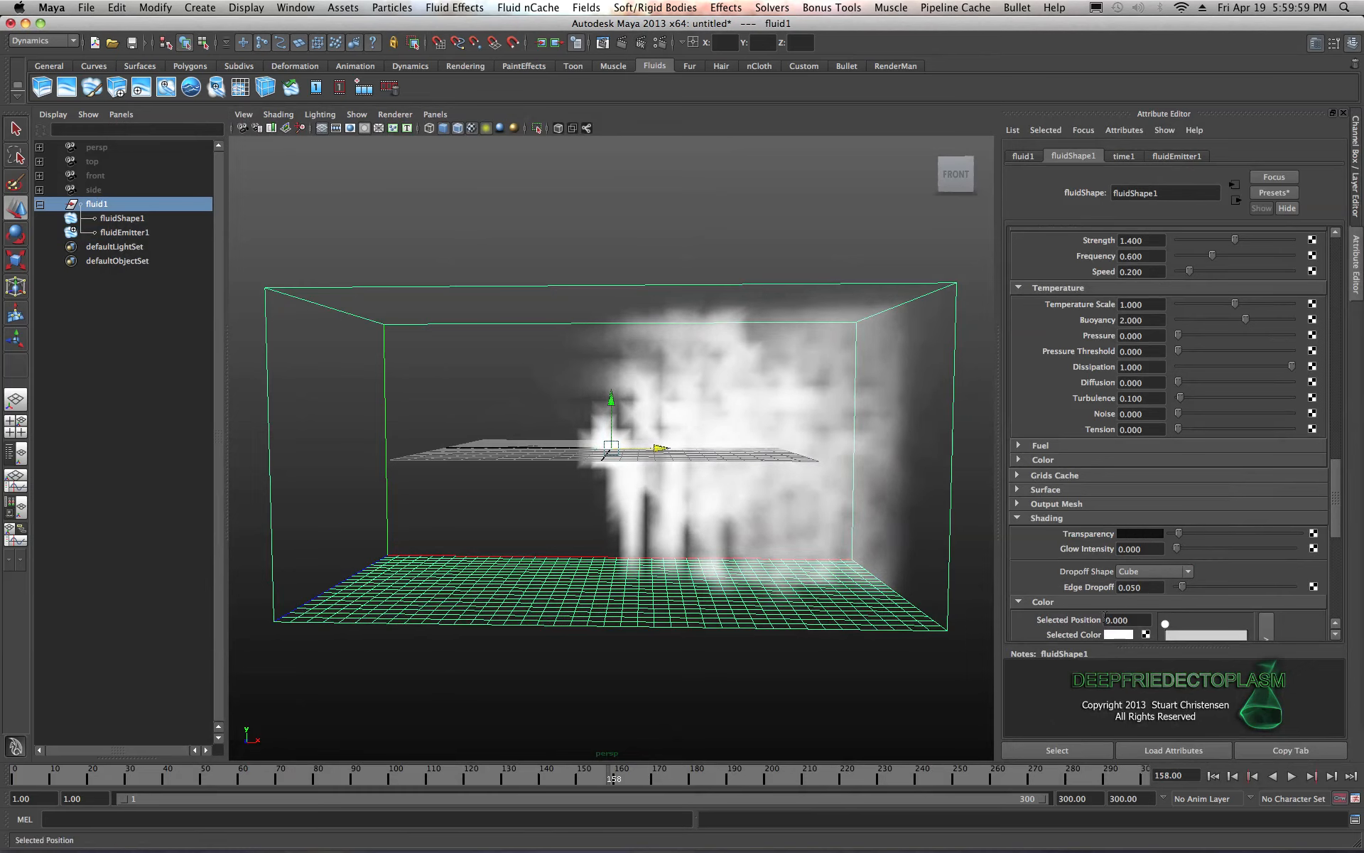
- Change the fluid's shading color at position 0 from white to a dark grey and darken it further
scroll(1151, 611, down, 2)
click(1123, 592)
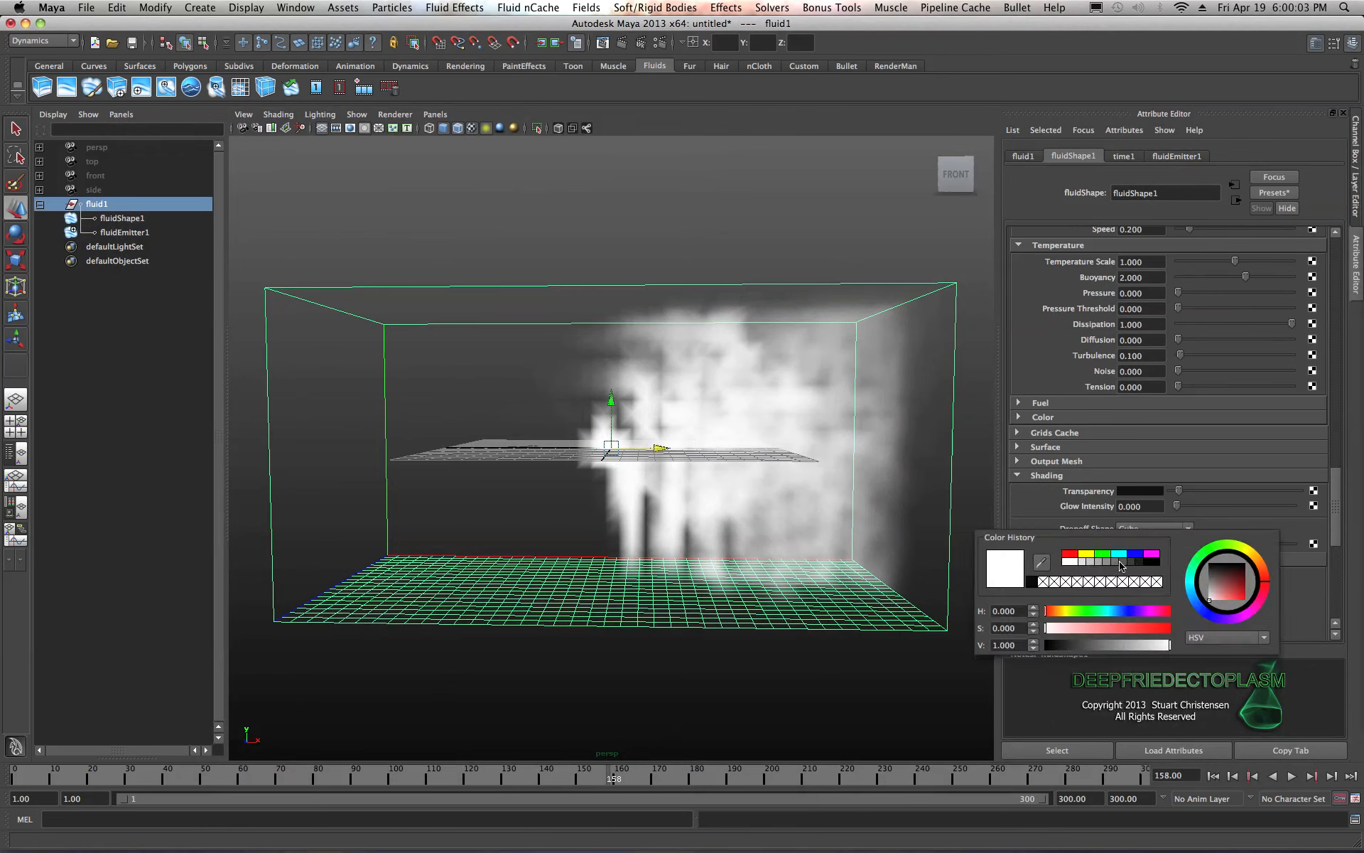
click(1126, 562)
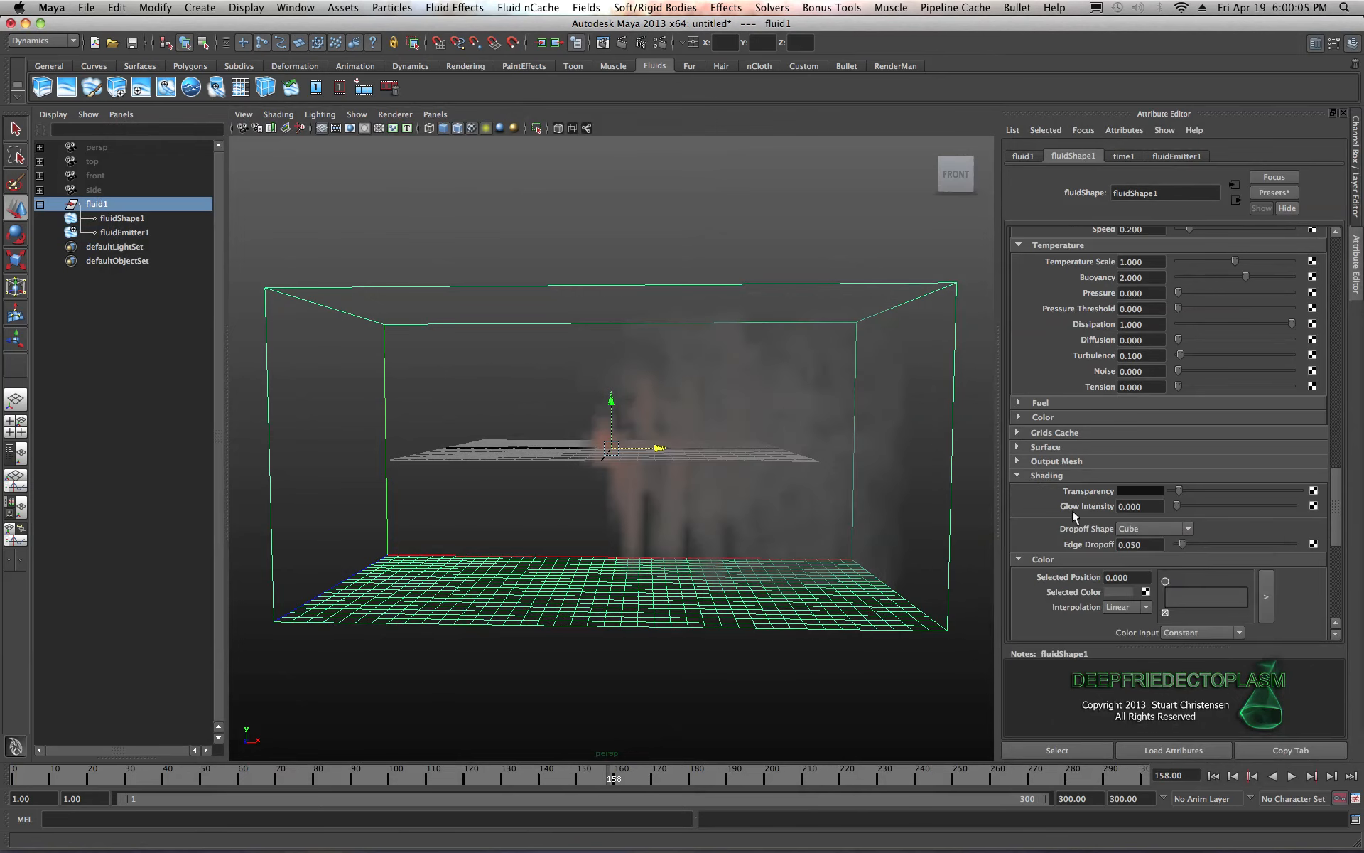
scroll(1074, 515, down, 4)
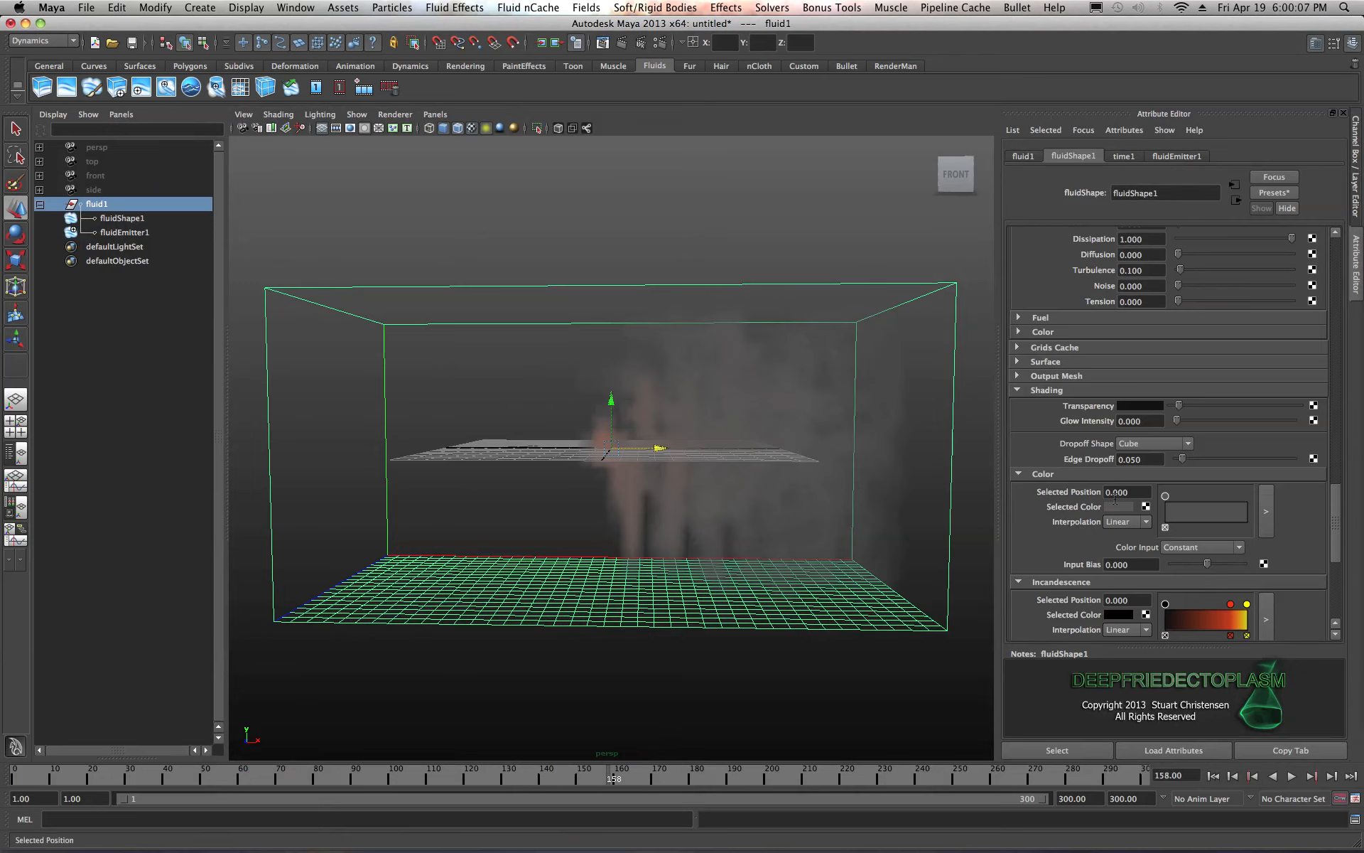
click(1117, 507)
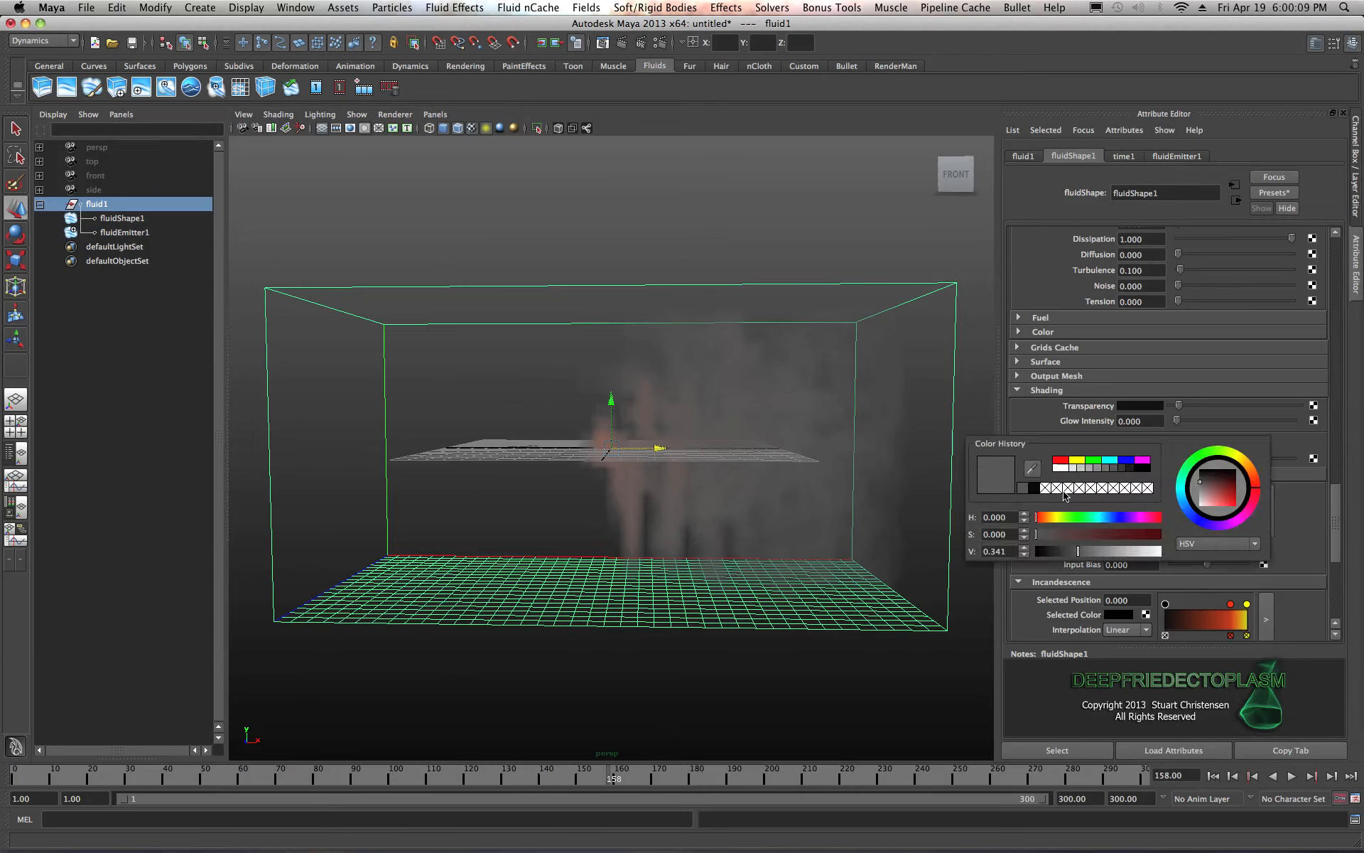
click(1070, 551)
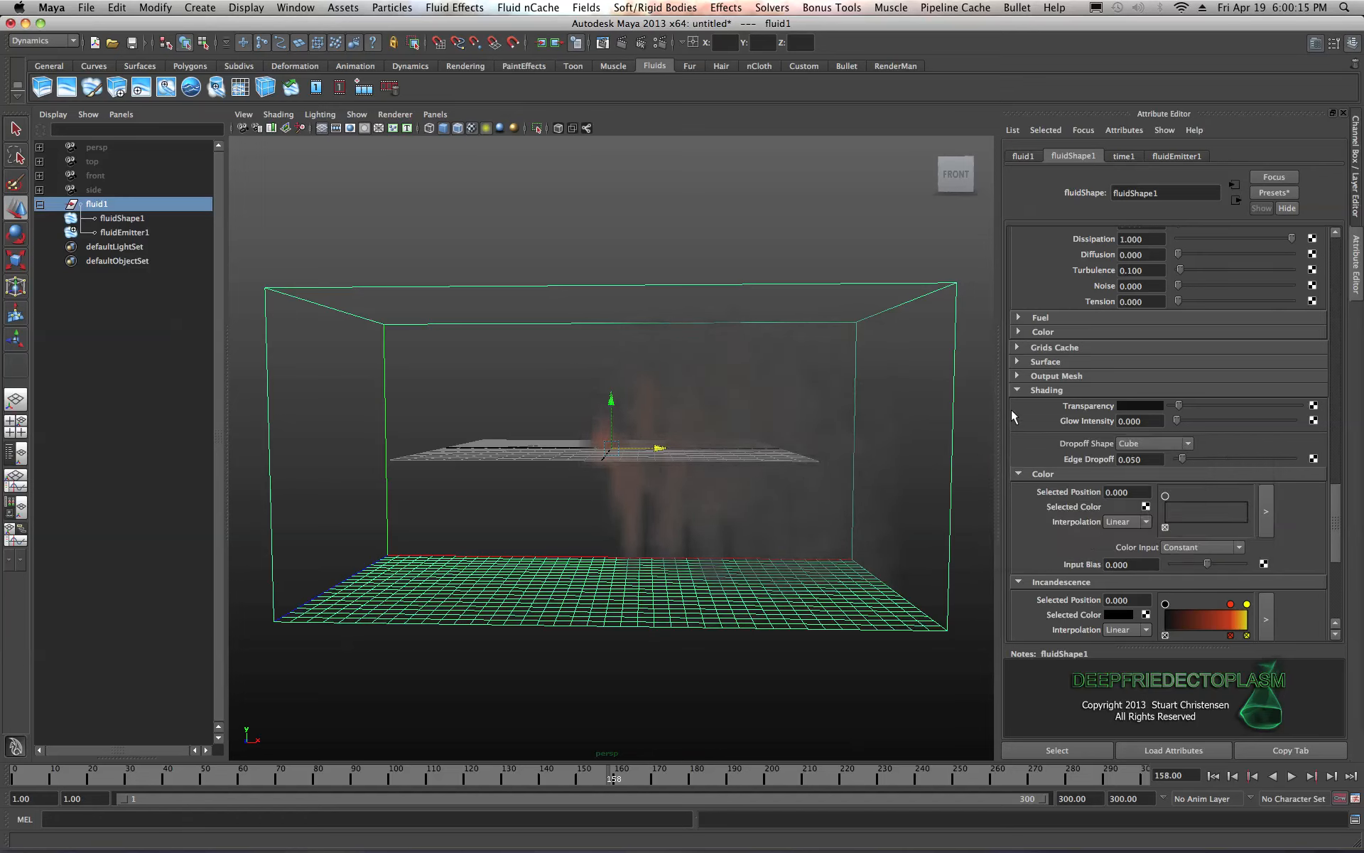
- Set the fluid container's base resolution back to 40 and play the simulation from frame 1
click(1213, 776)
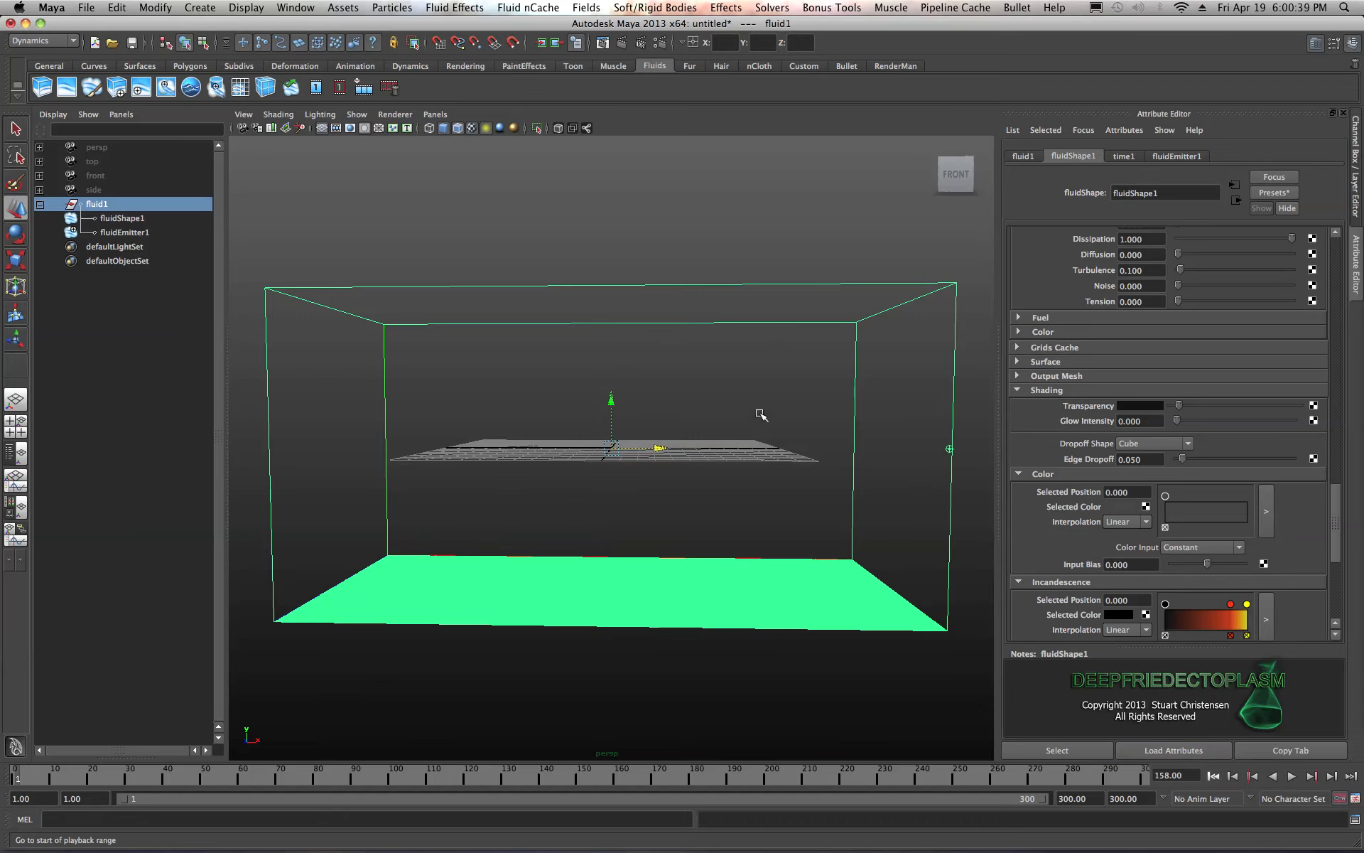
key(alt+shift+v)
drag(1336, 521, 1341, 250)
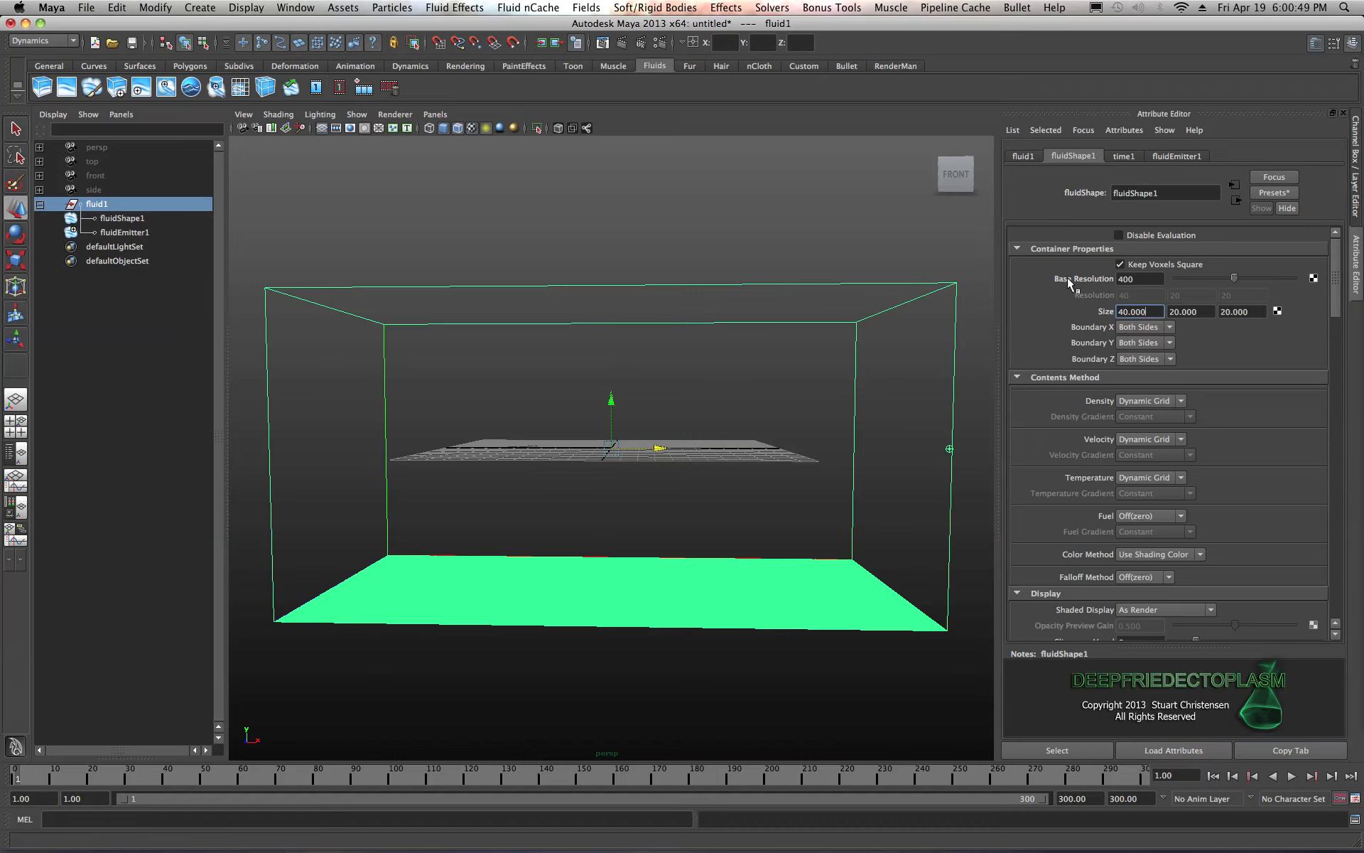
drag(1139, 279, 1122, 278)
text(4)
click(1151, 312)
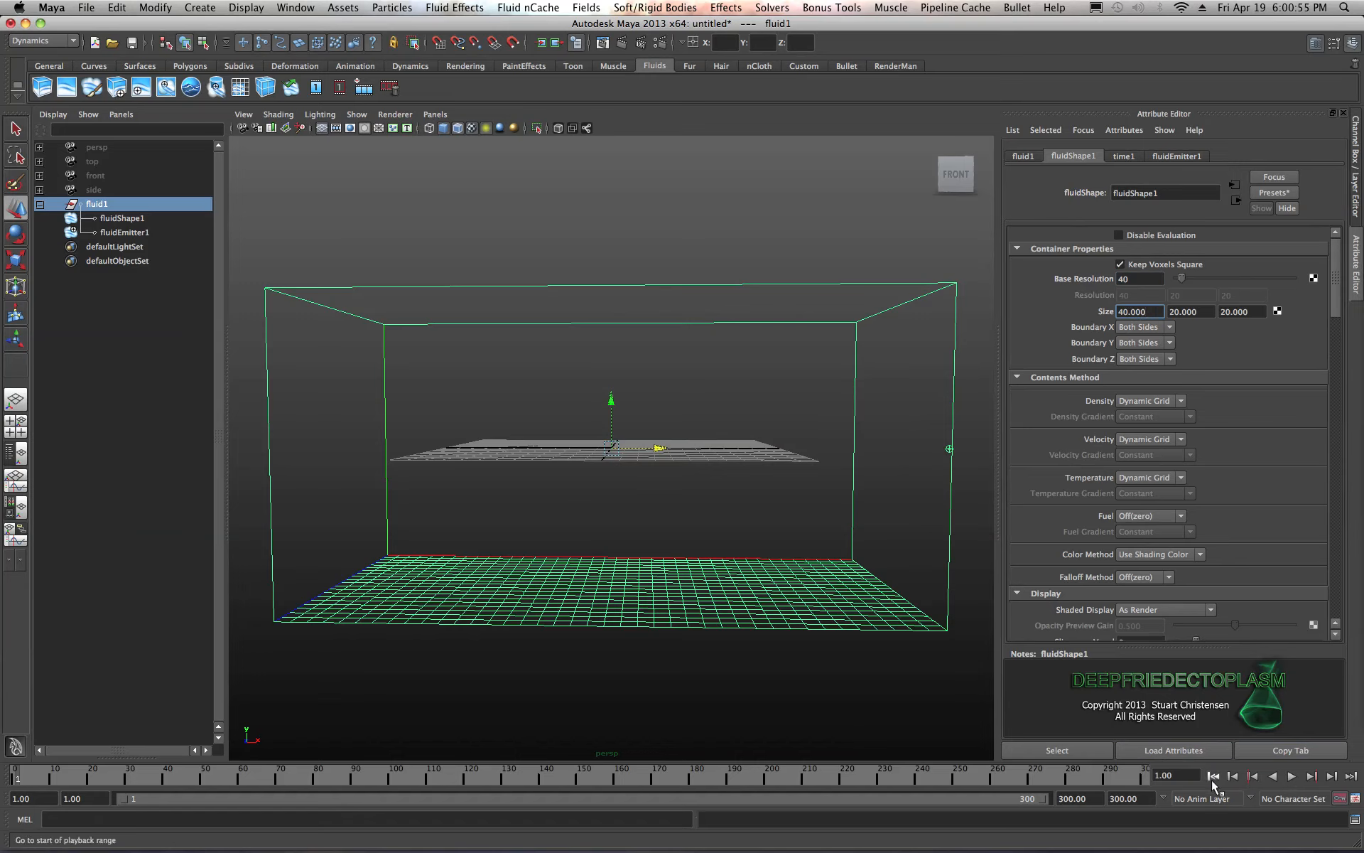
click(1292, 776)
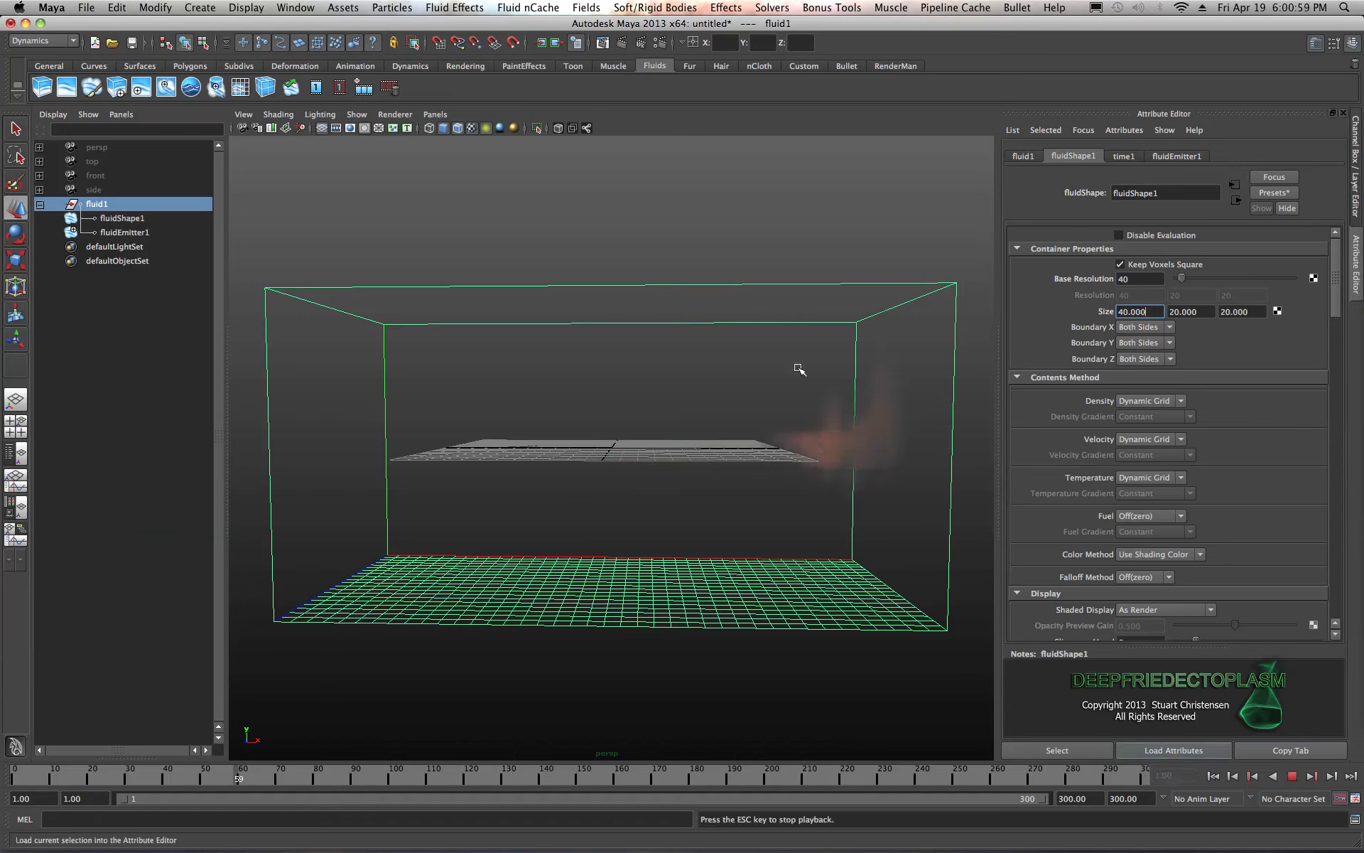
- Watch the simulation playing inside the container and stop it at frame 145
scroll(596, 406, up, 3)
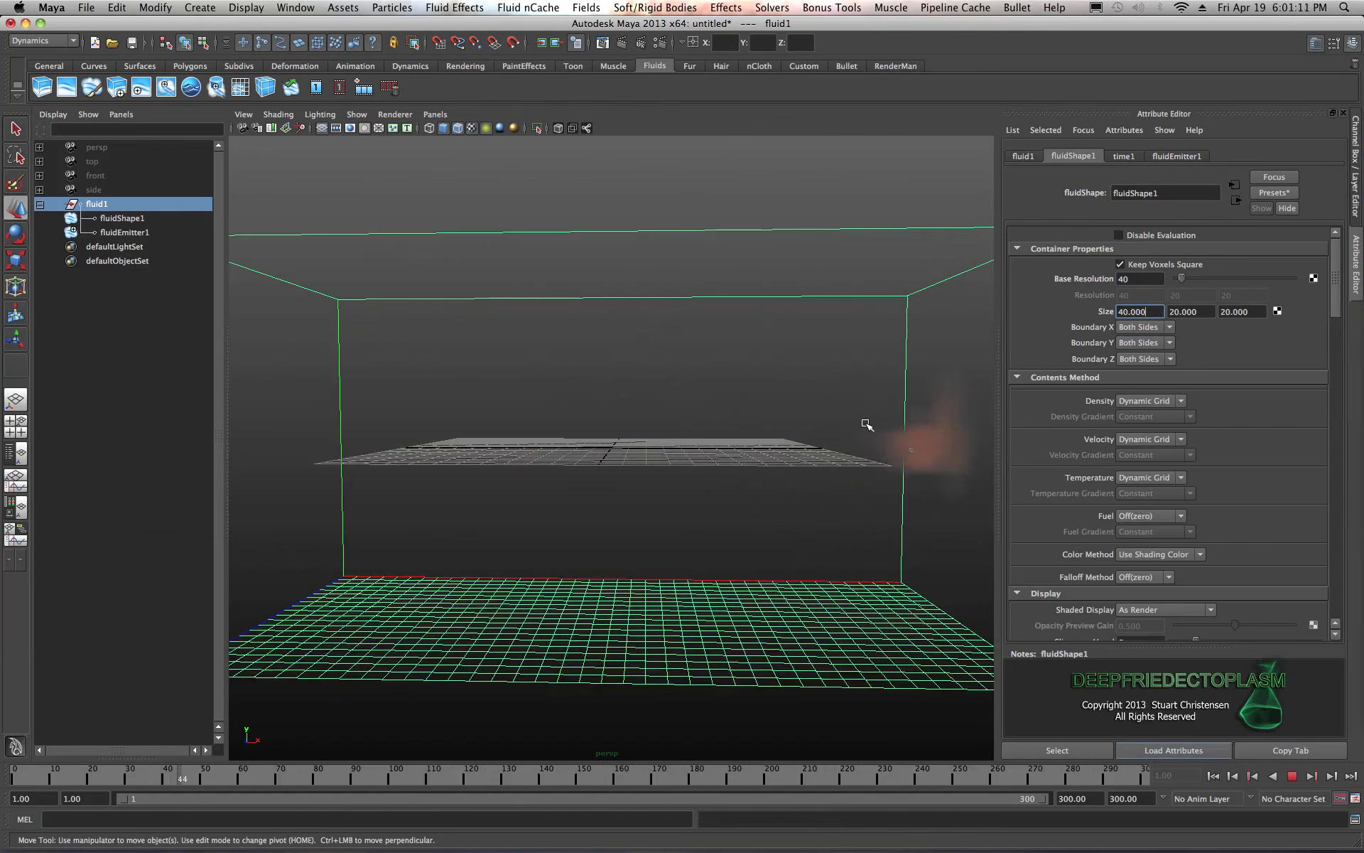
scroll(685, 454, down, 3)
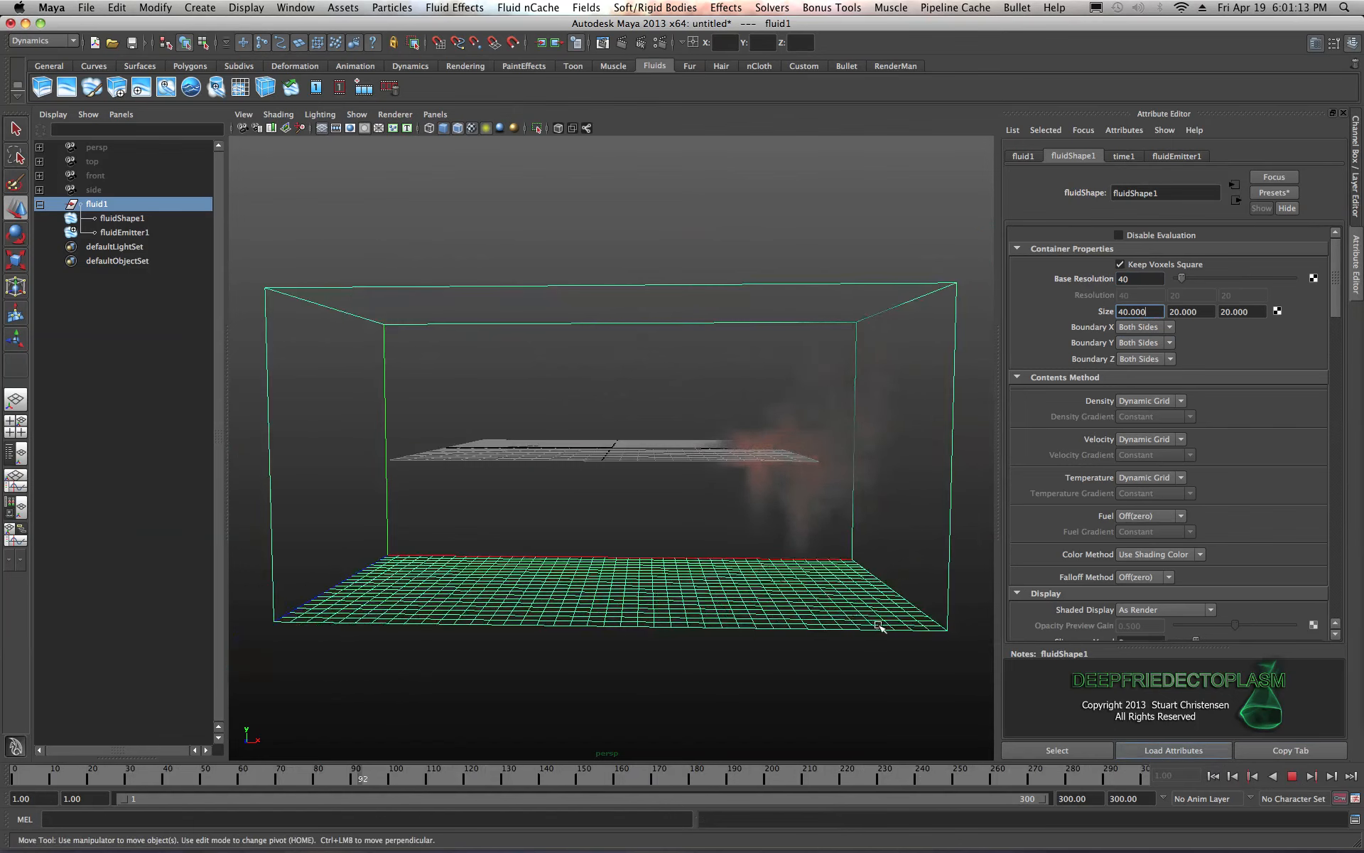
click(1293, 776)
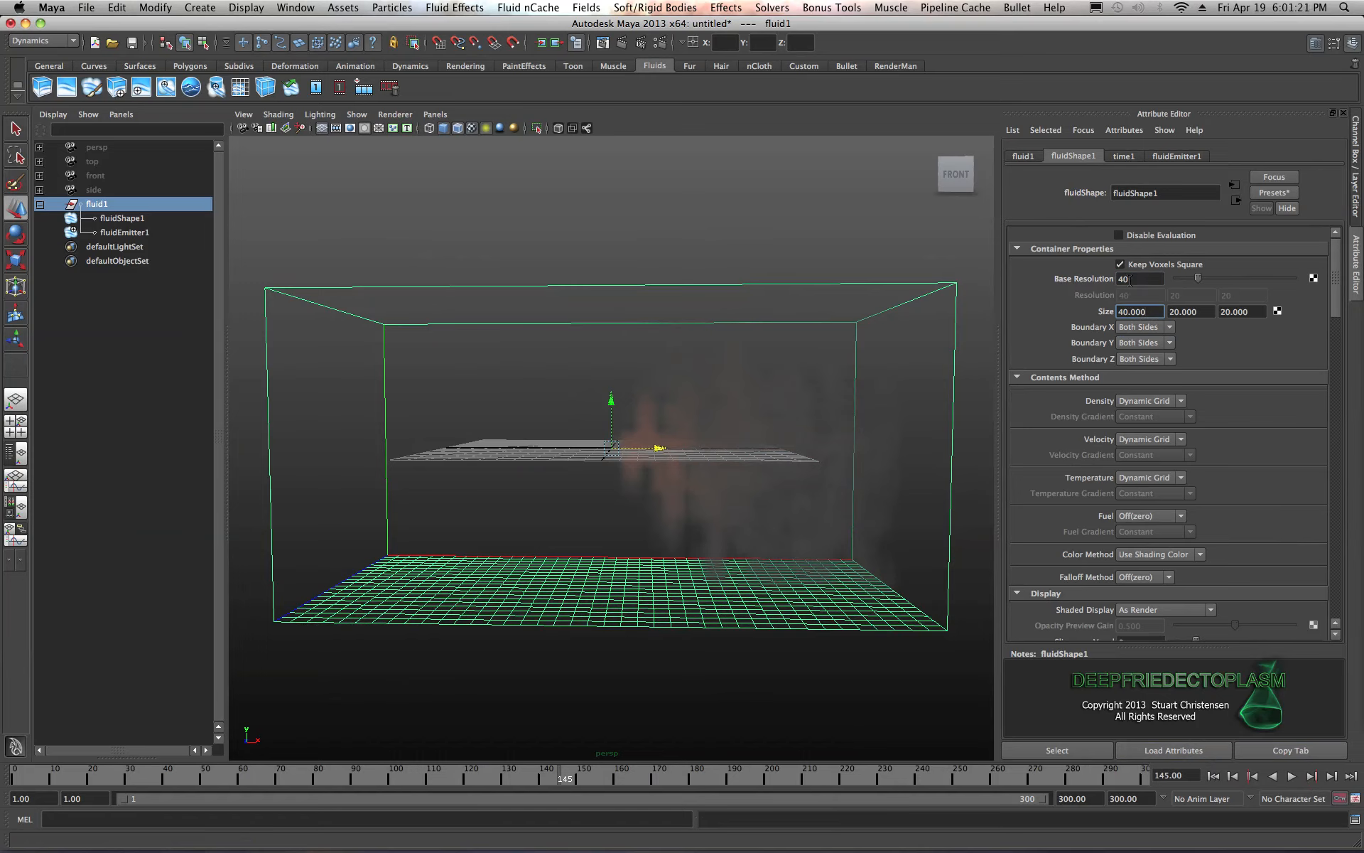
- Set the fluid container's base resolution to 80 and replay the simulation from frame 1, stopping at frame 124
click(1139, 277)
text(80)
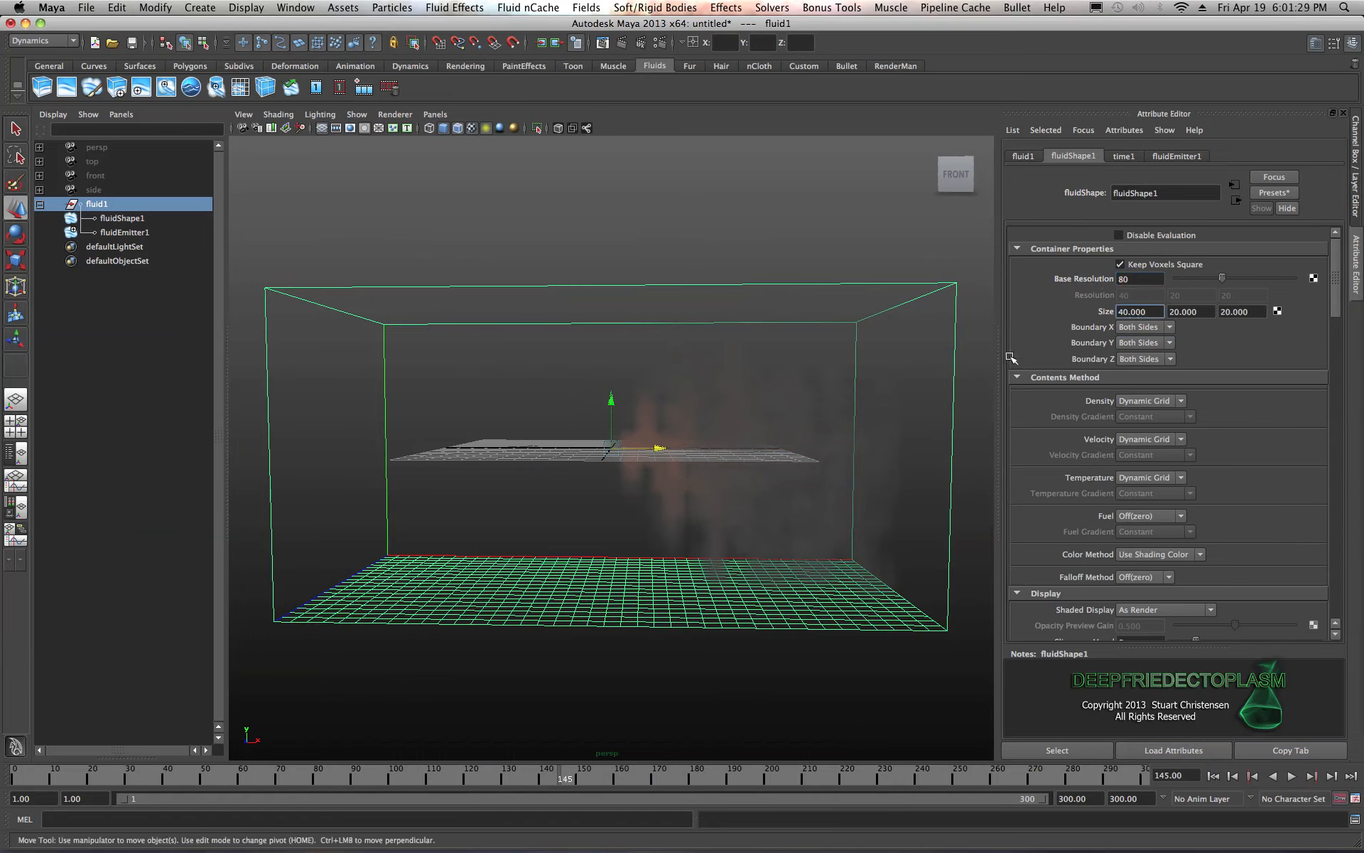
click(1213, 776)
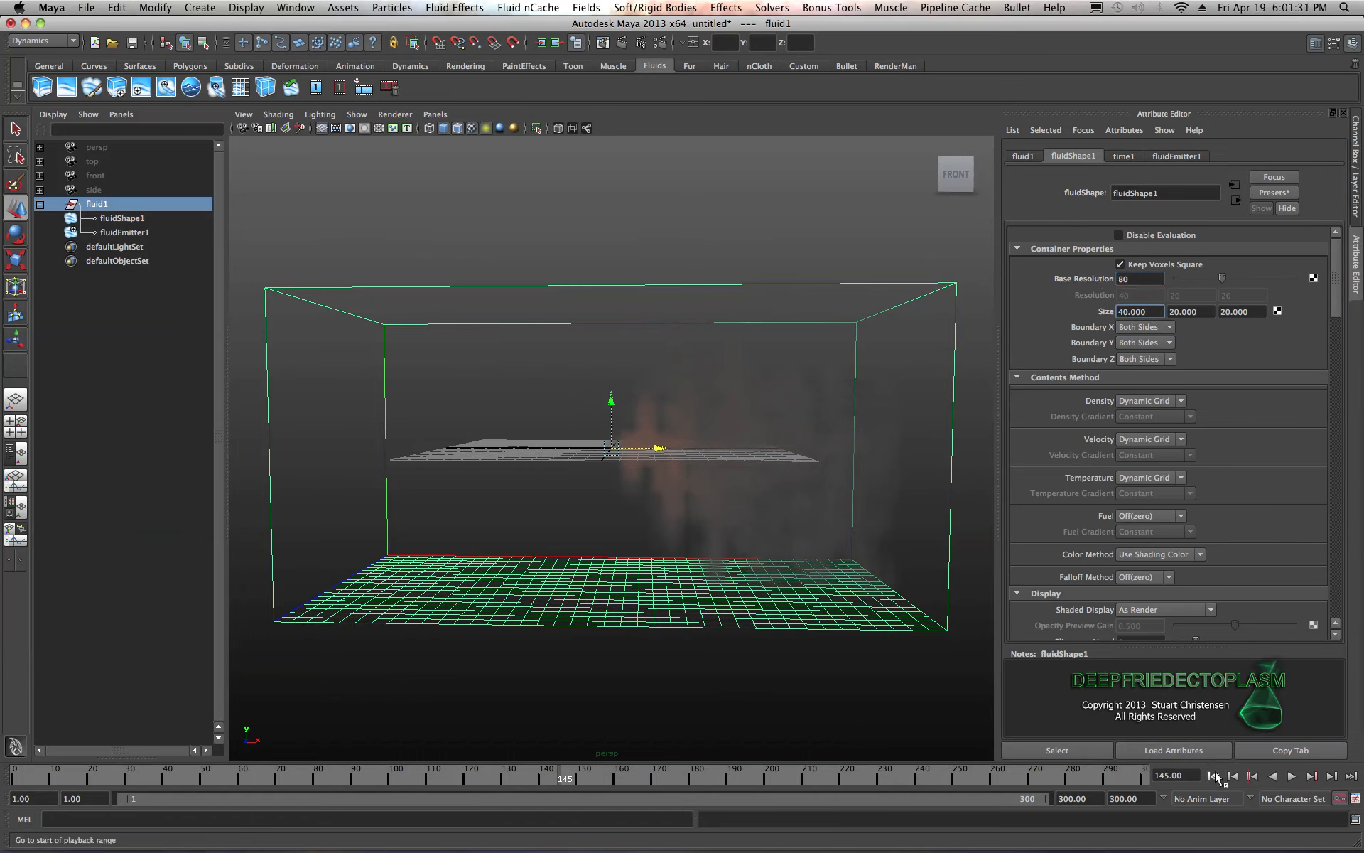
click(1292, 776)
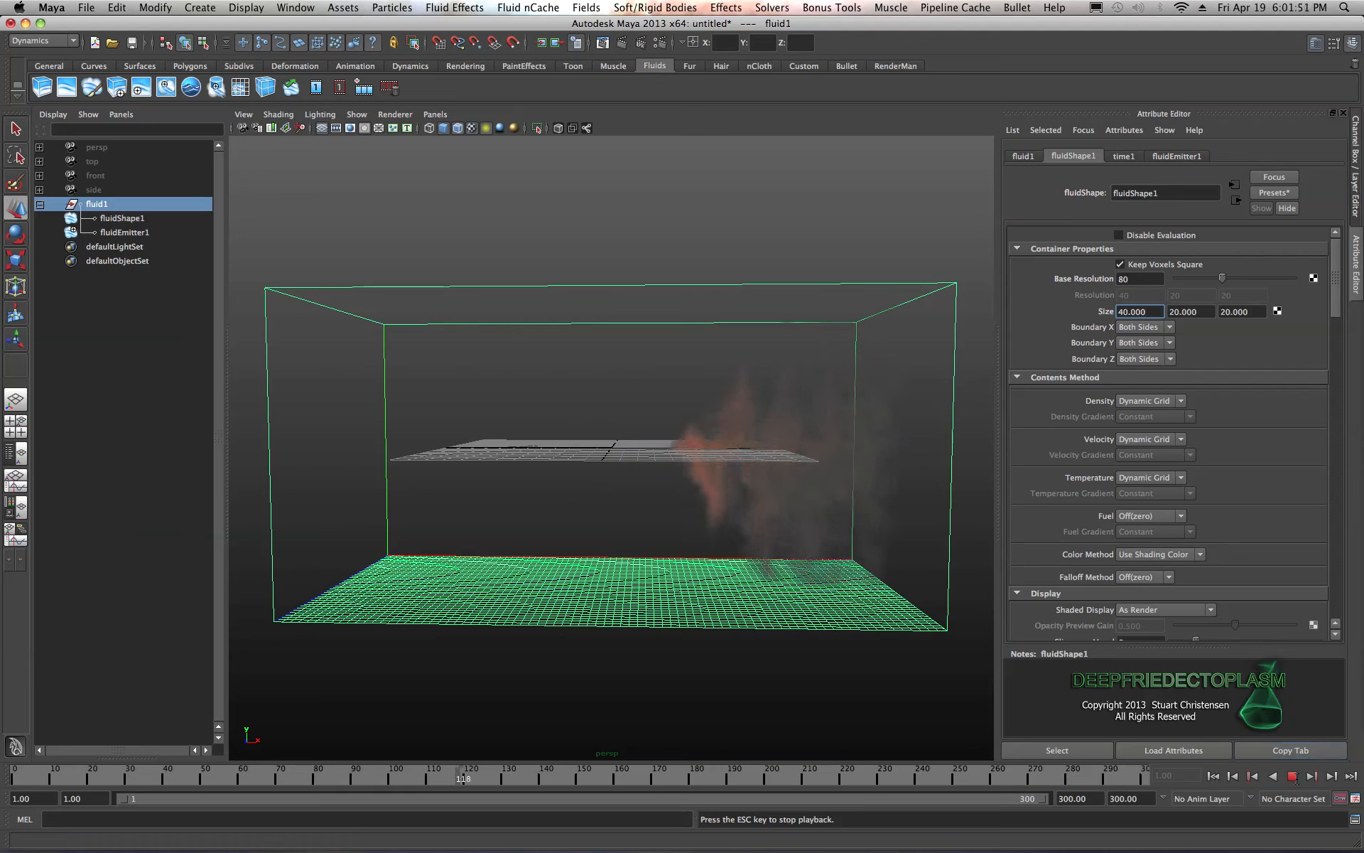
key(Escape)
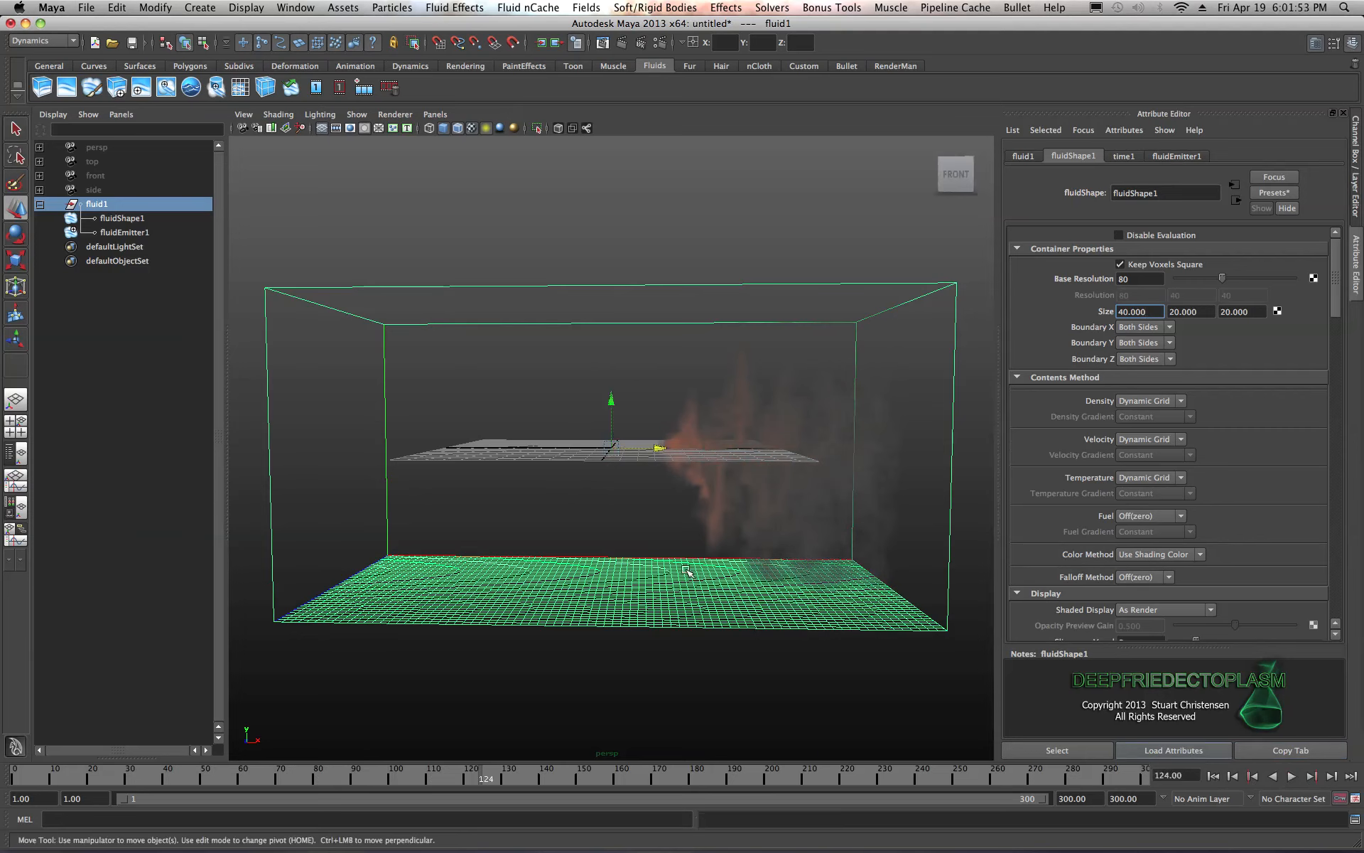
- Try the fluid's incandescence Input Bias at about 0.901, -0.703 and 0.327
scroll(1052, 497, down, 15)
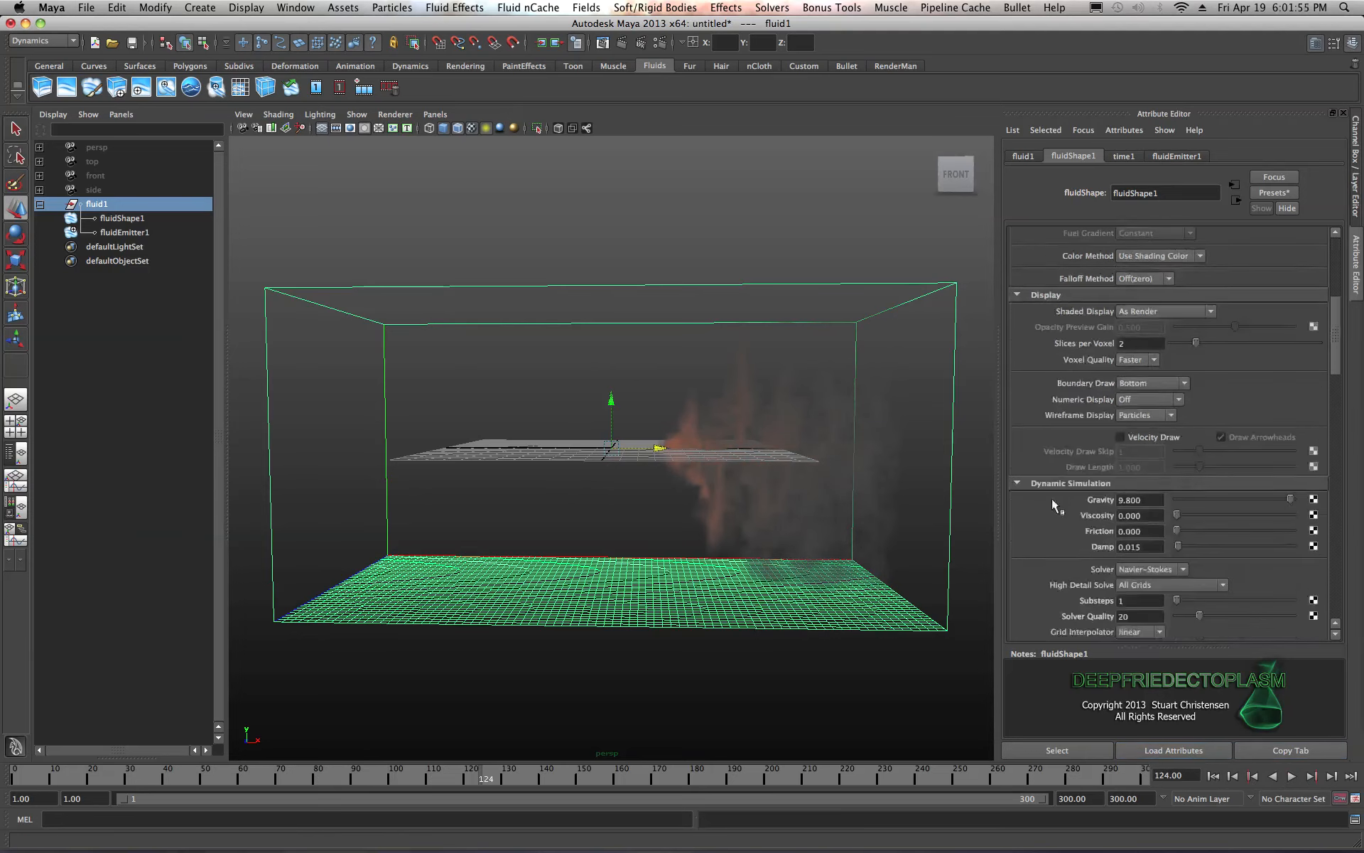
scroll(1052, 498, down, 15)
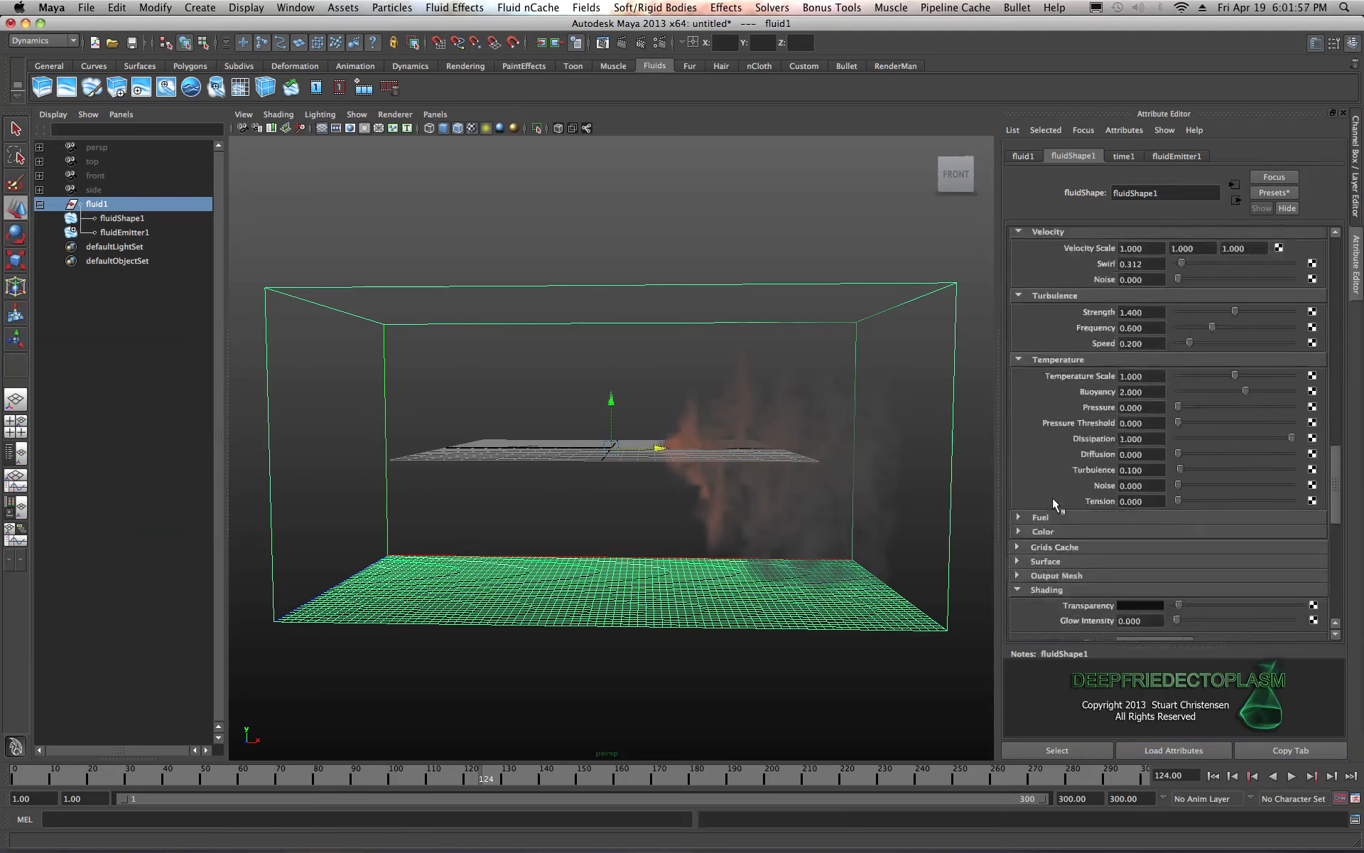
scroll(1218, 546, down, 2)
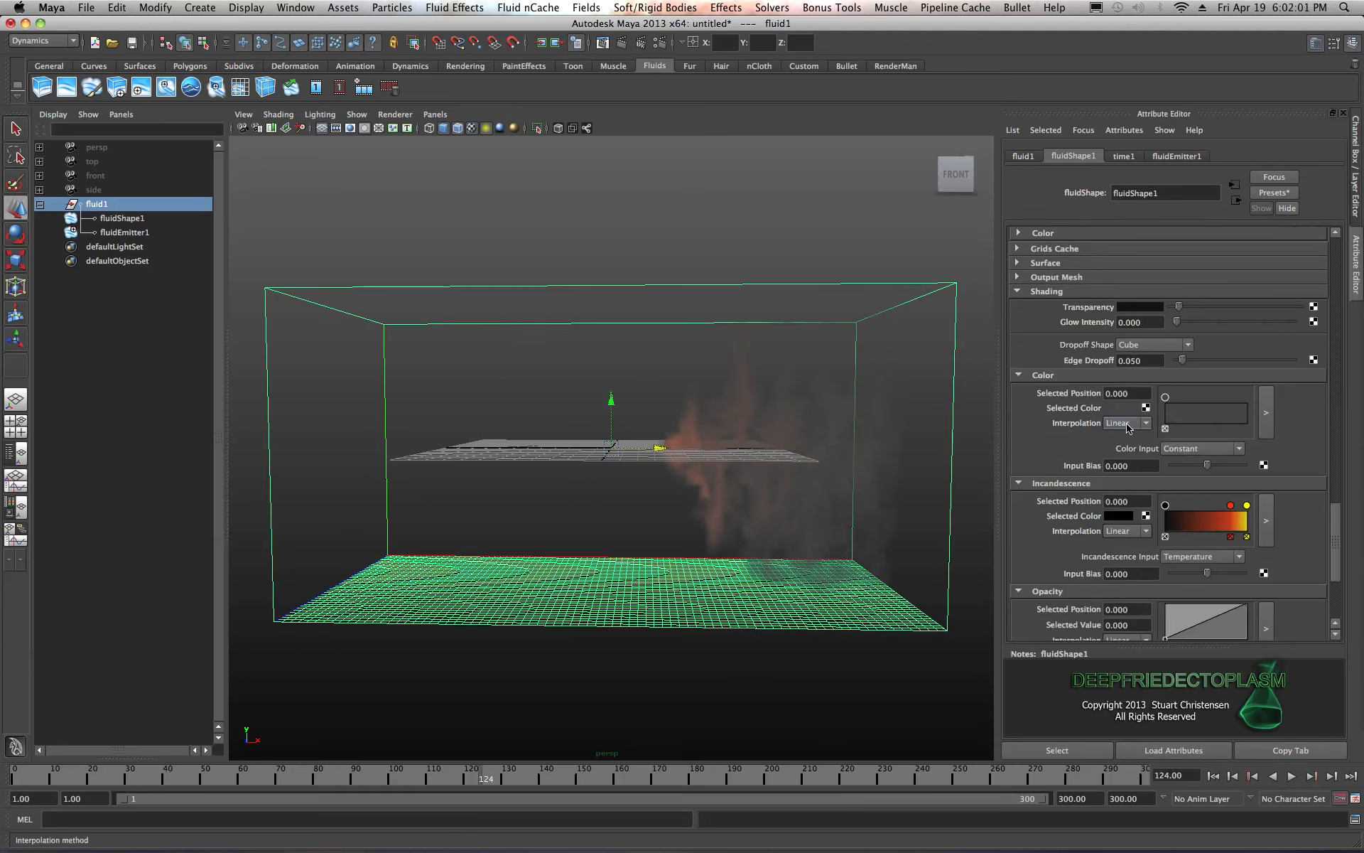
drag(1208, 574, 1241, 574)
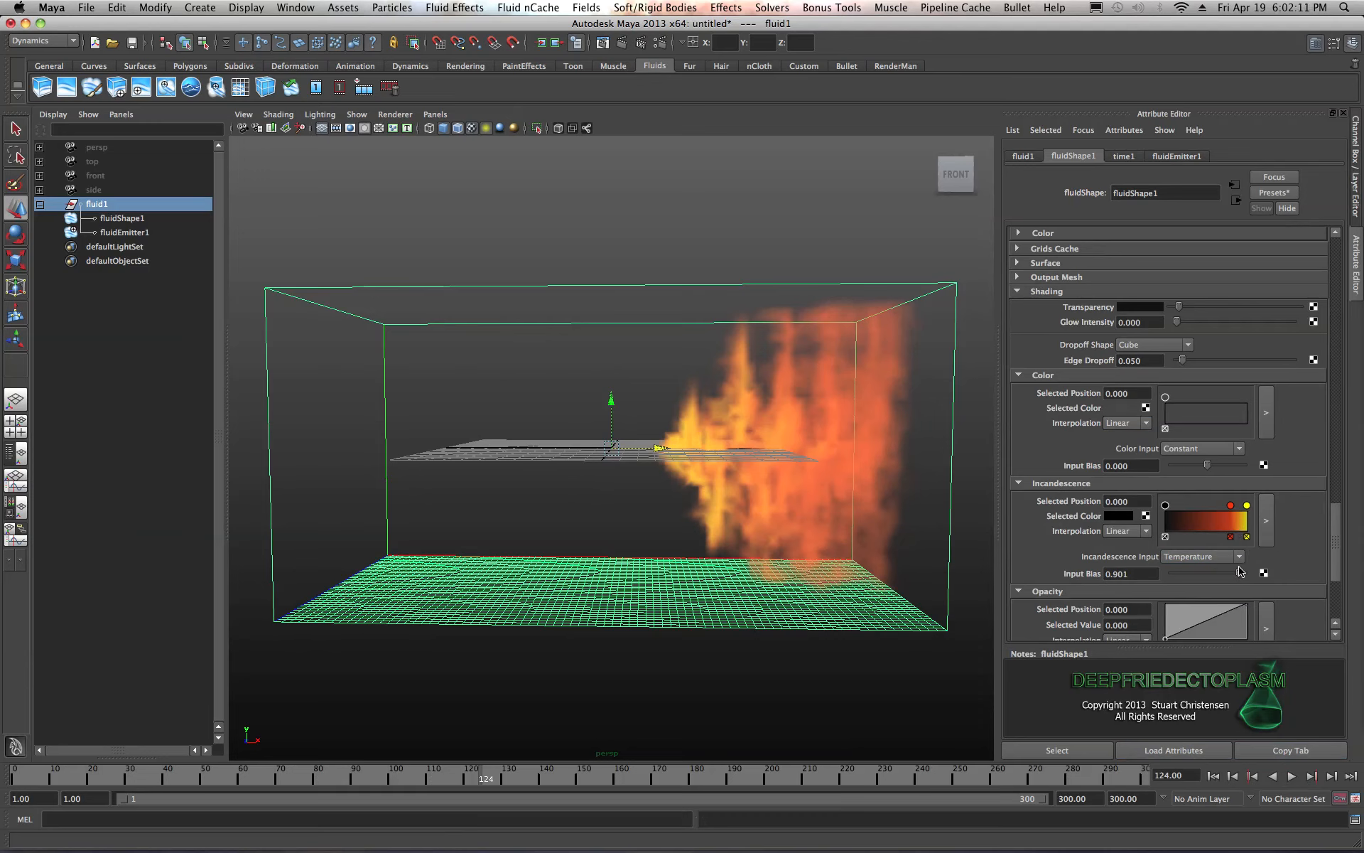
drag(1240, 574, 1183, 575)
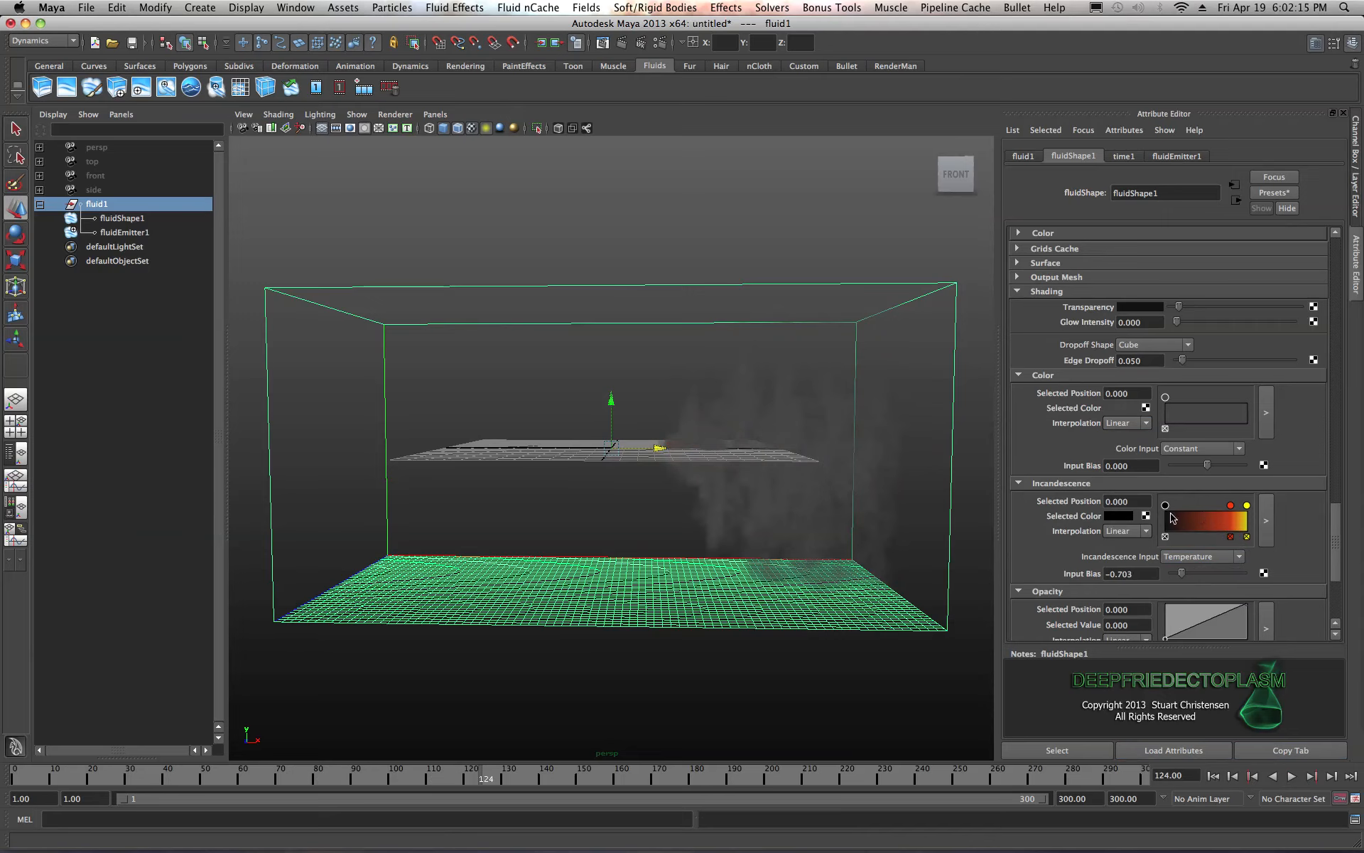
drag(1182, 575, 1213, 579)
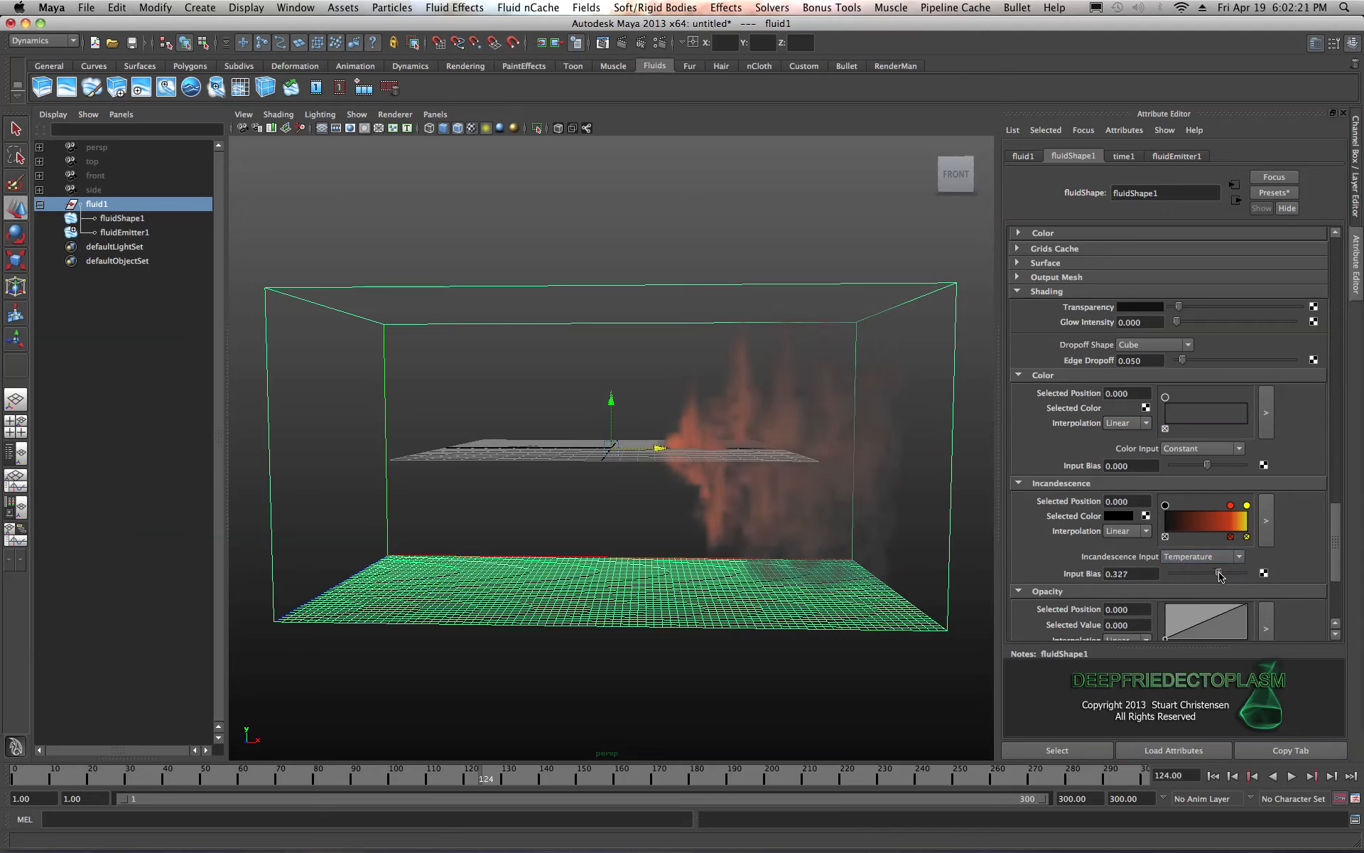
- Move the red incandescence marker to position 0.383 and adjust the incandescence Input Bias to 0.426
drag(1219, 575, 1232, 575)
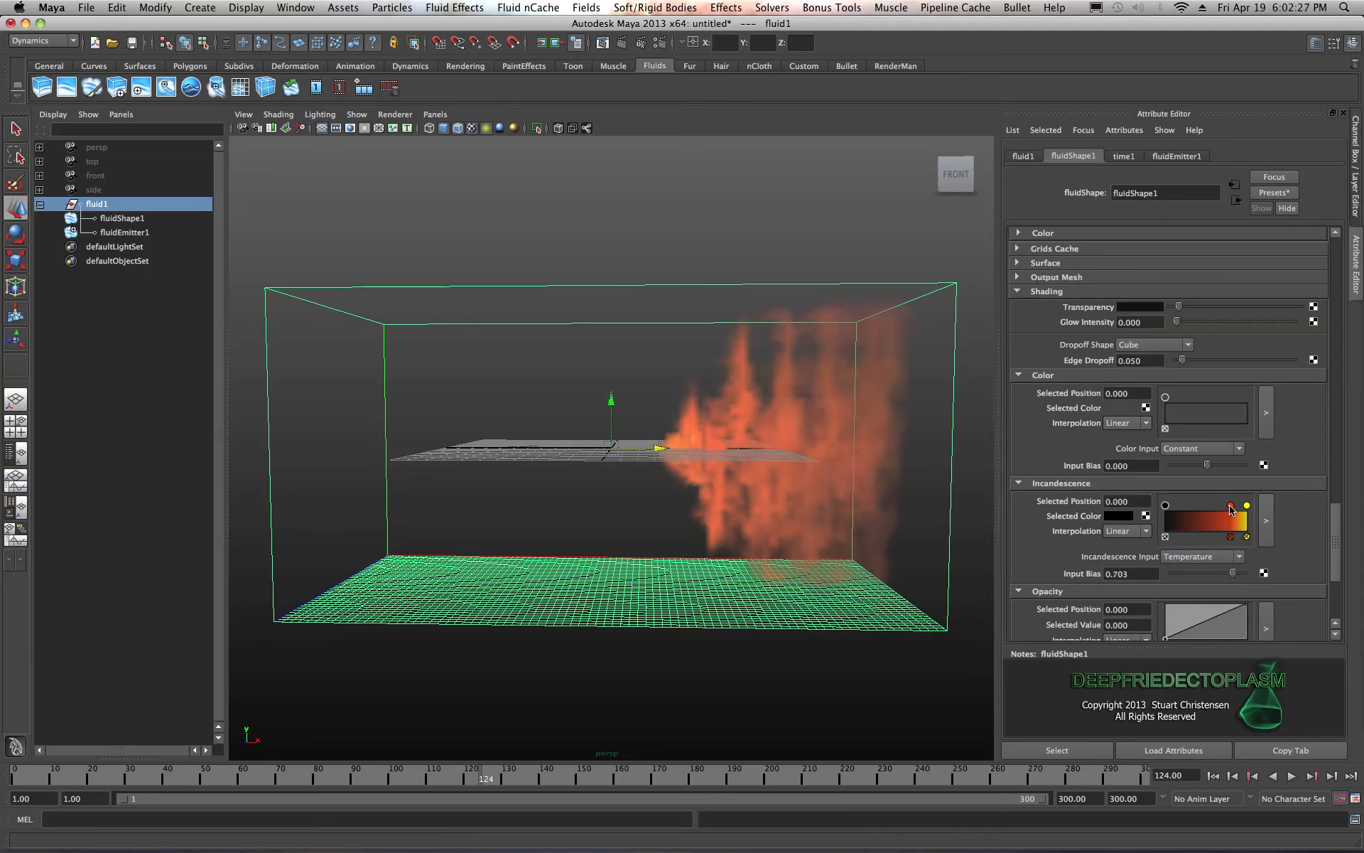
drag(1231, 505, 1197, 509)
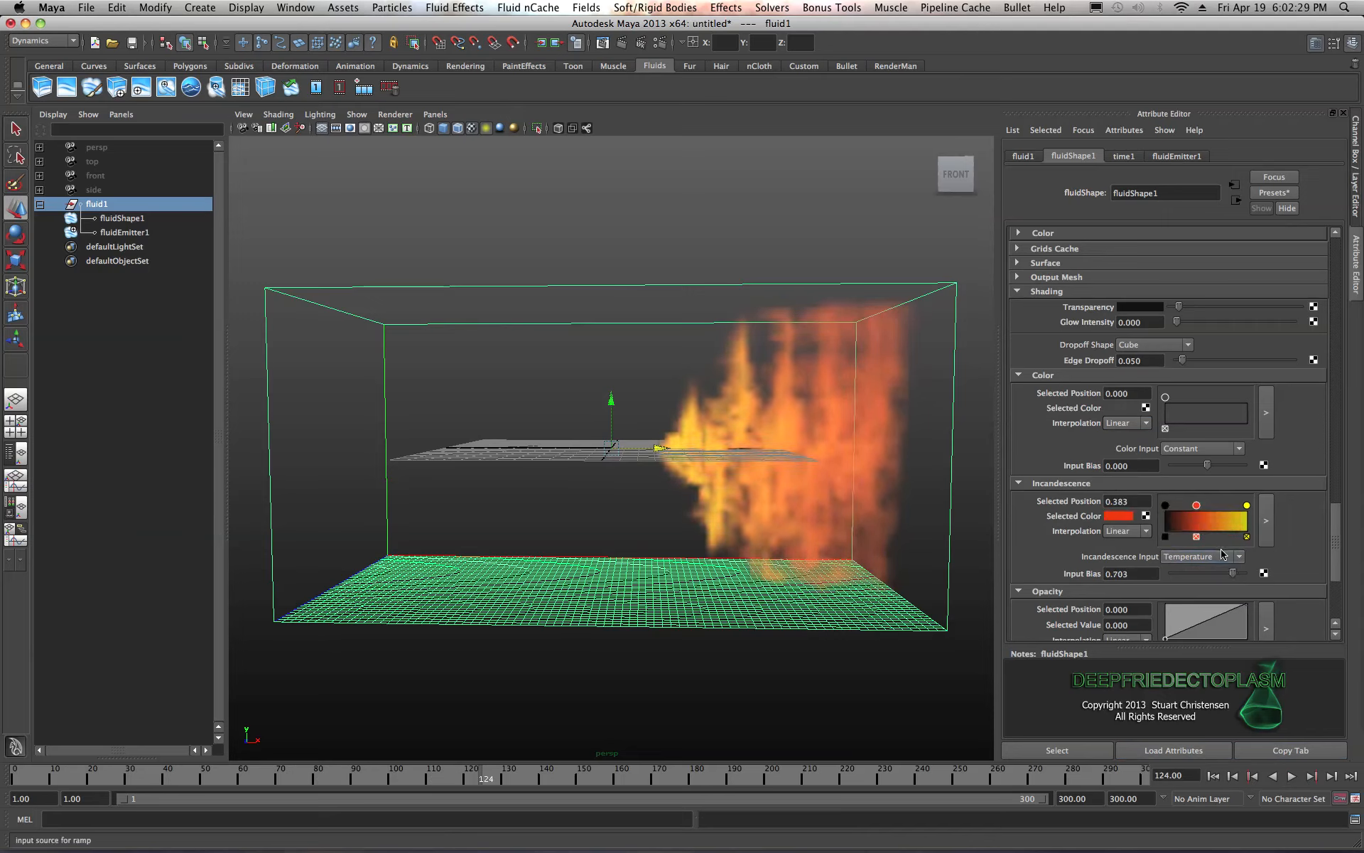
drag(1234, 574, 1223, 574)
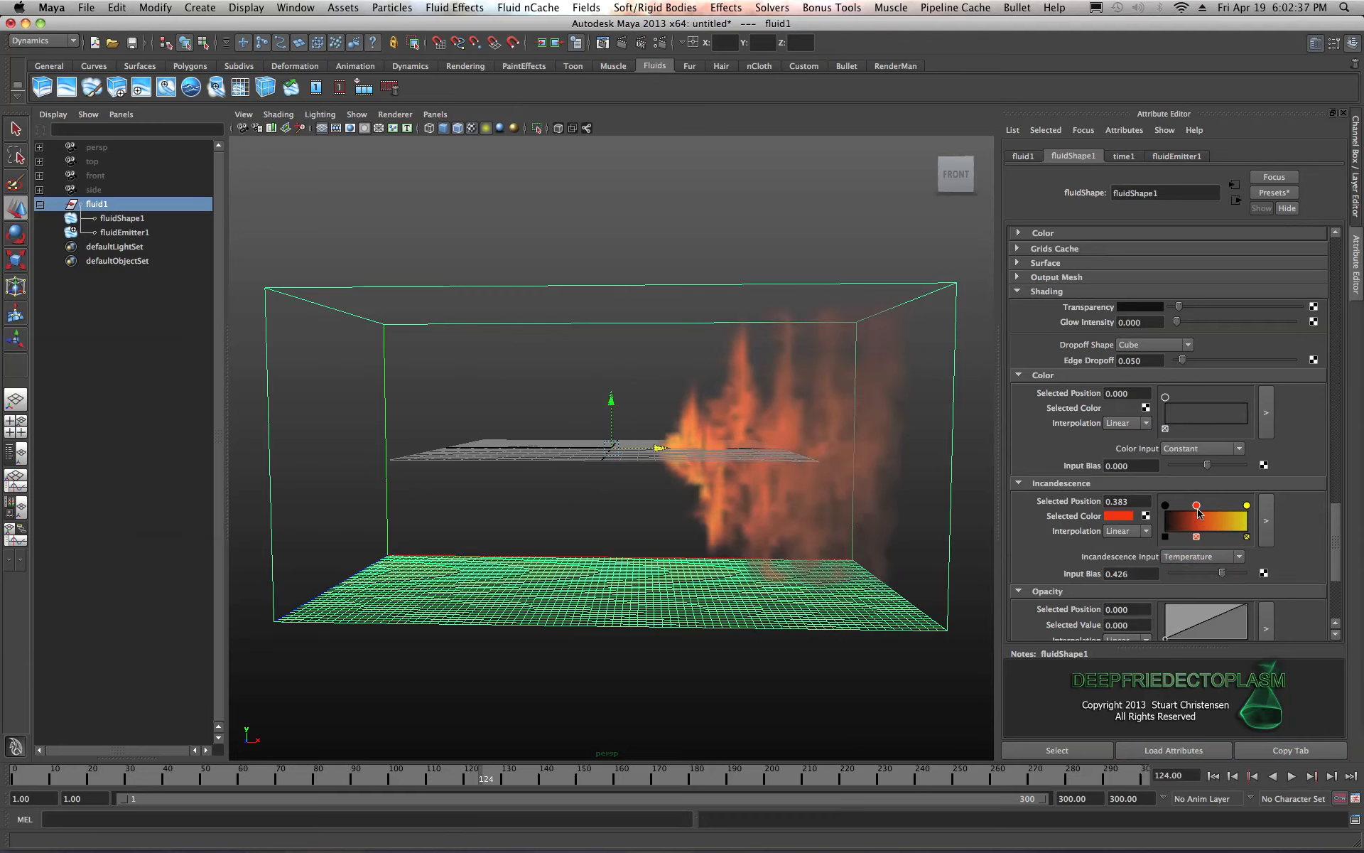
- Change the incandescence color at position 0.383 from red, trying green and settling on blue
click(1119, 516)
click(1101, 481)
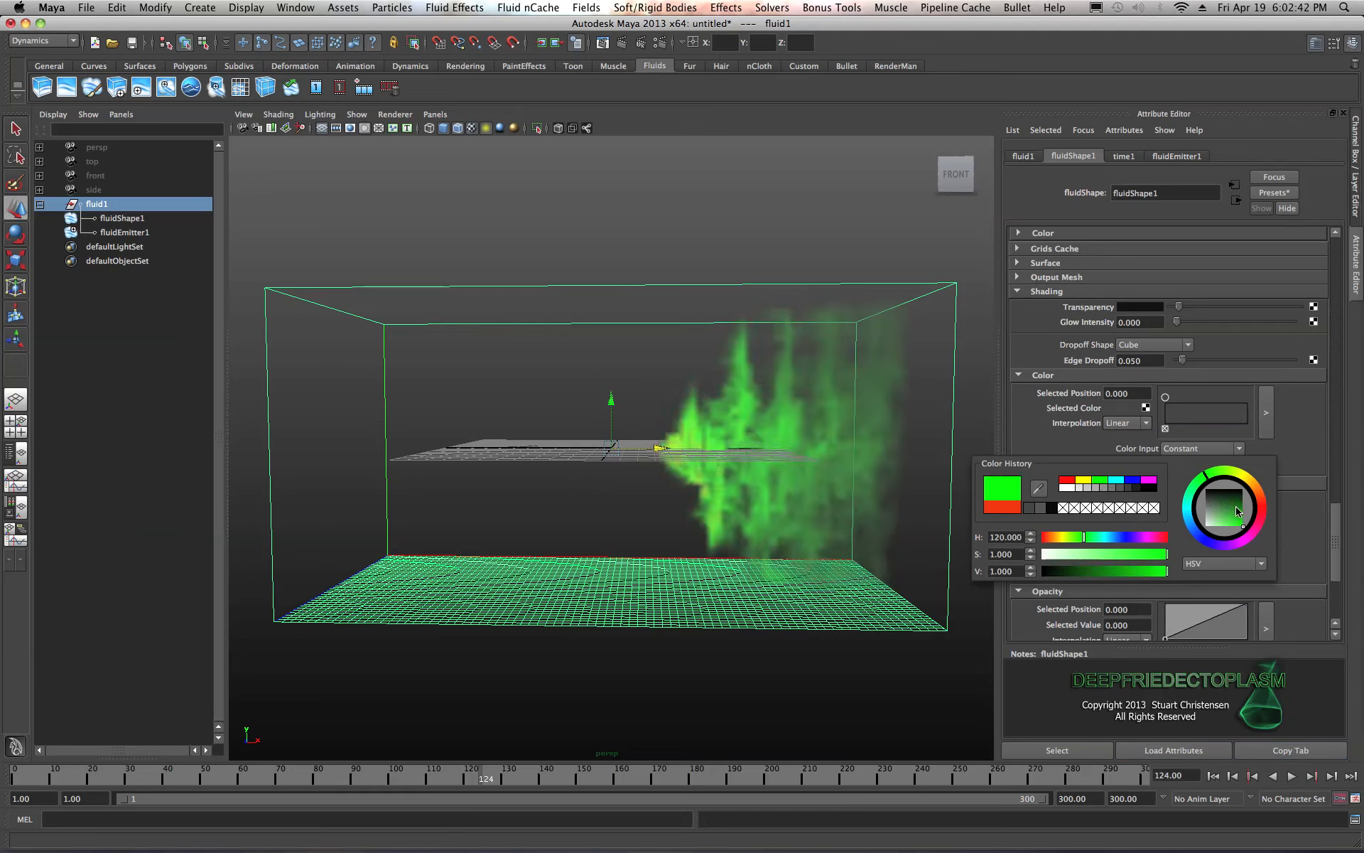
click(1133, 480)
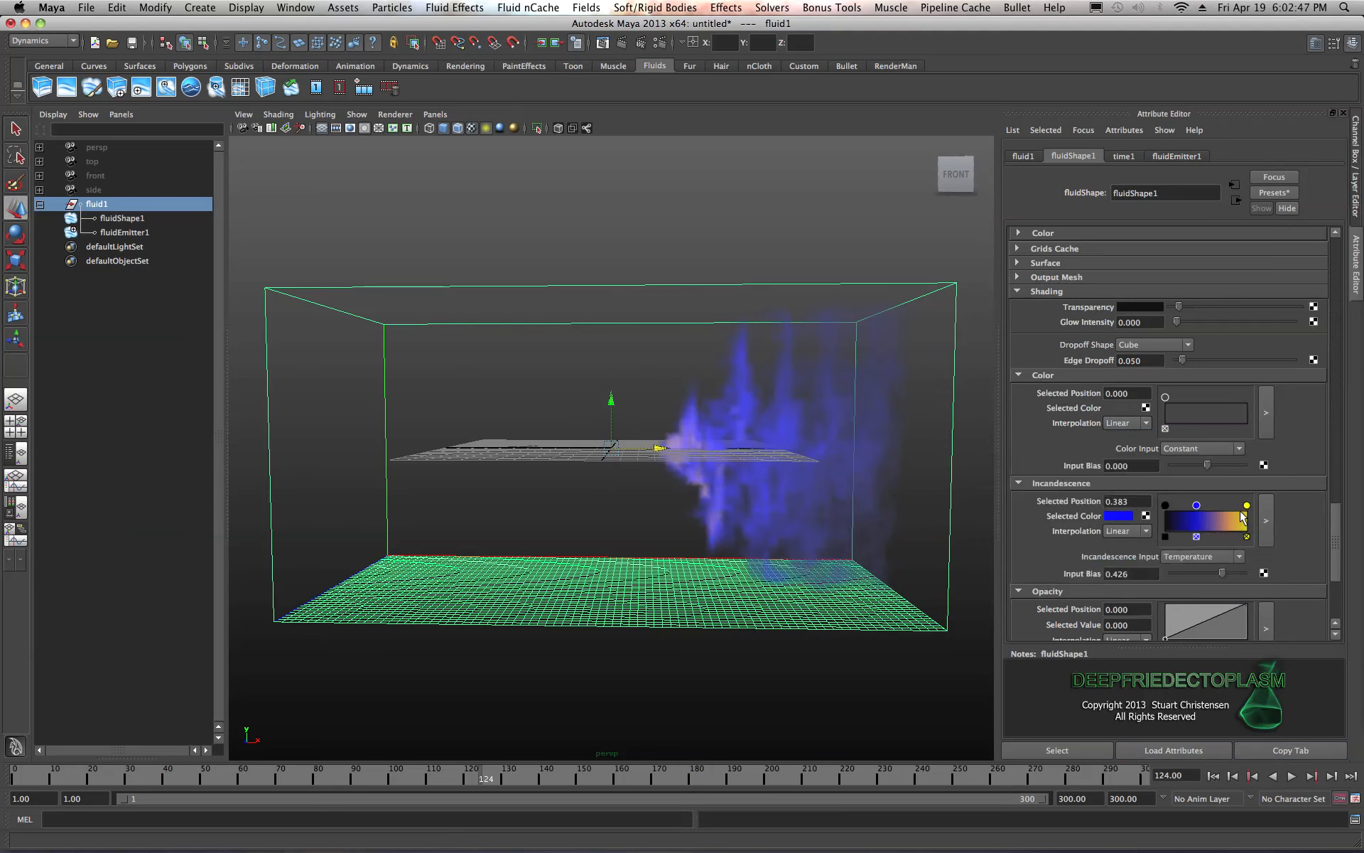
- Change the yellow marker at the hot end of the incandescence ramp to green
click(1247, 506)
click(1122, 515)
click(1102, 474)
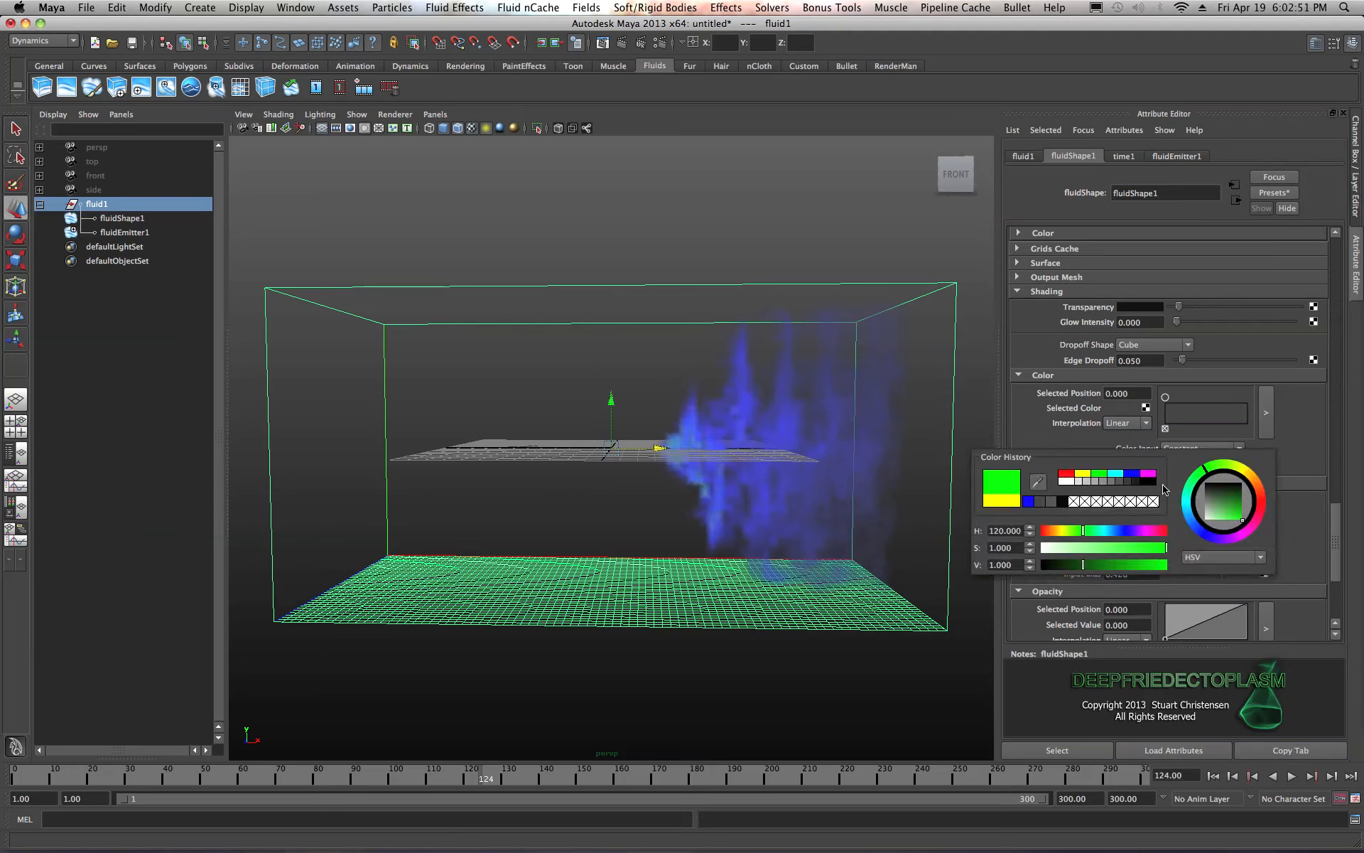
drag(1232, 520, 1217, 506)
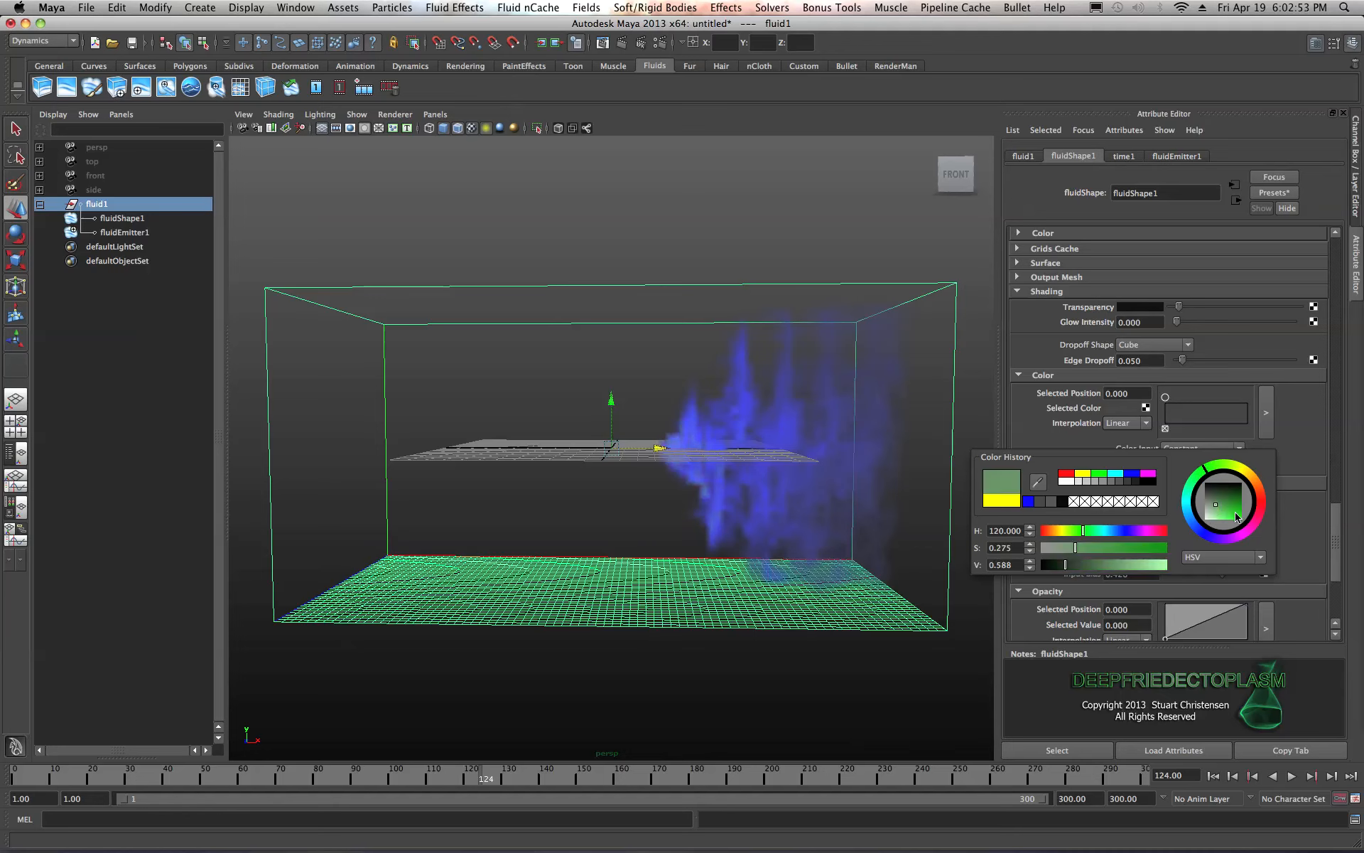
click(1102, 474)
- Move the green incandescence marker to position 0.678 and raise the incandescence Input Bias to 0.663
click(1193, 506)
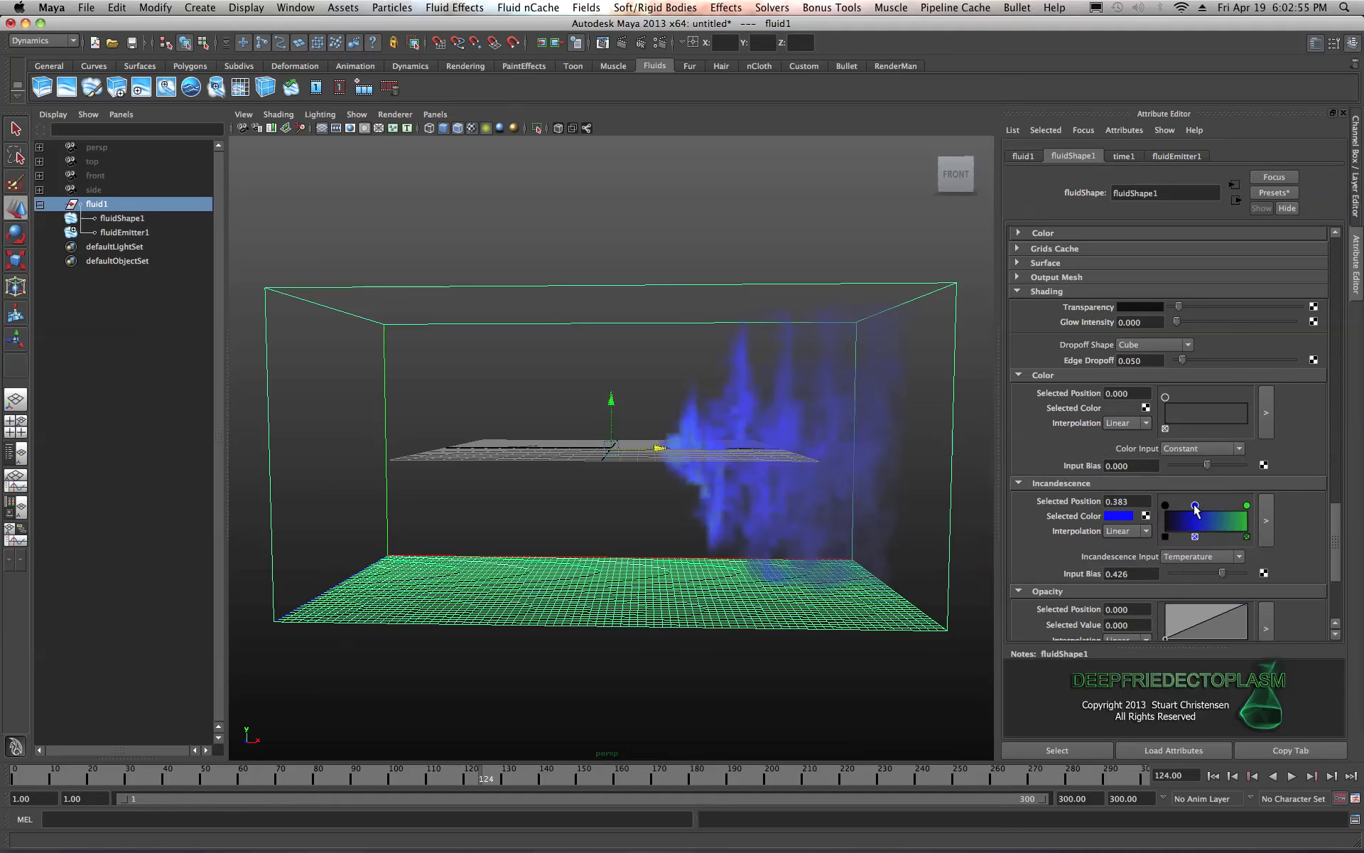
drag(1246, 507, 1221, 507)
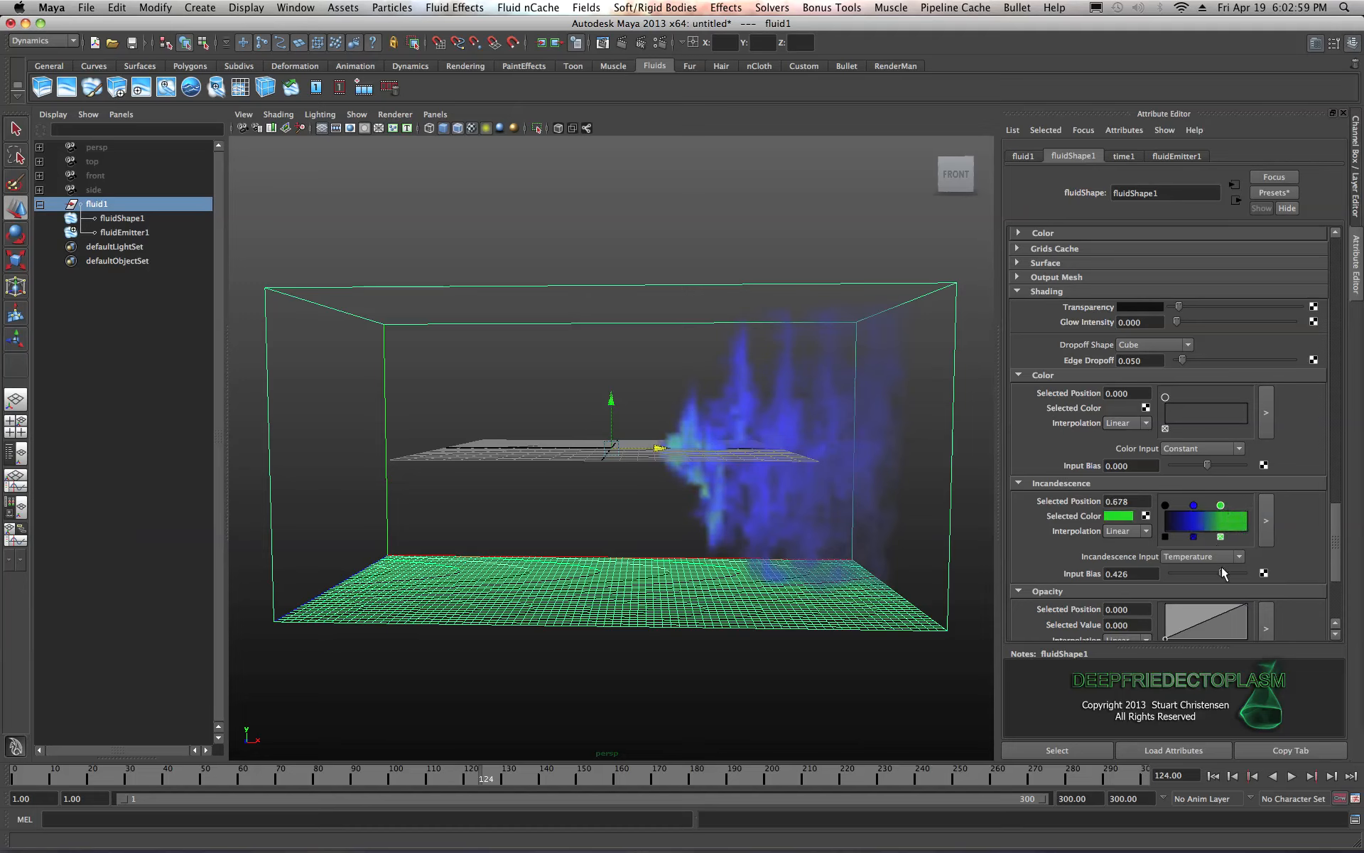
drag(1222, 566, 1232, 567)
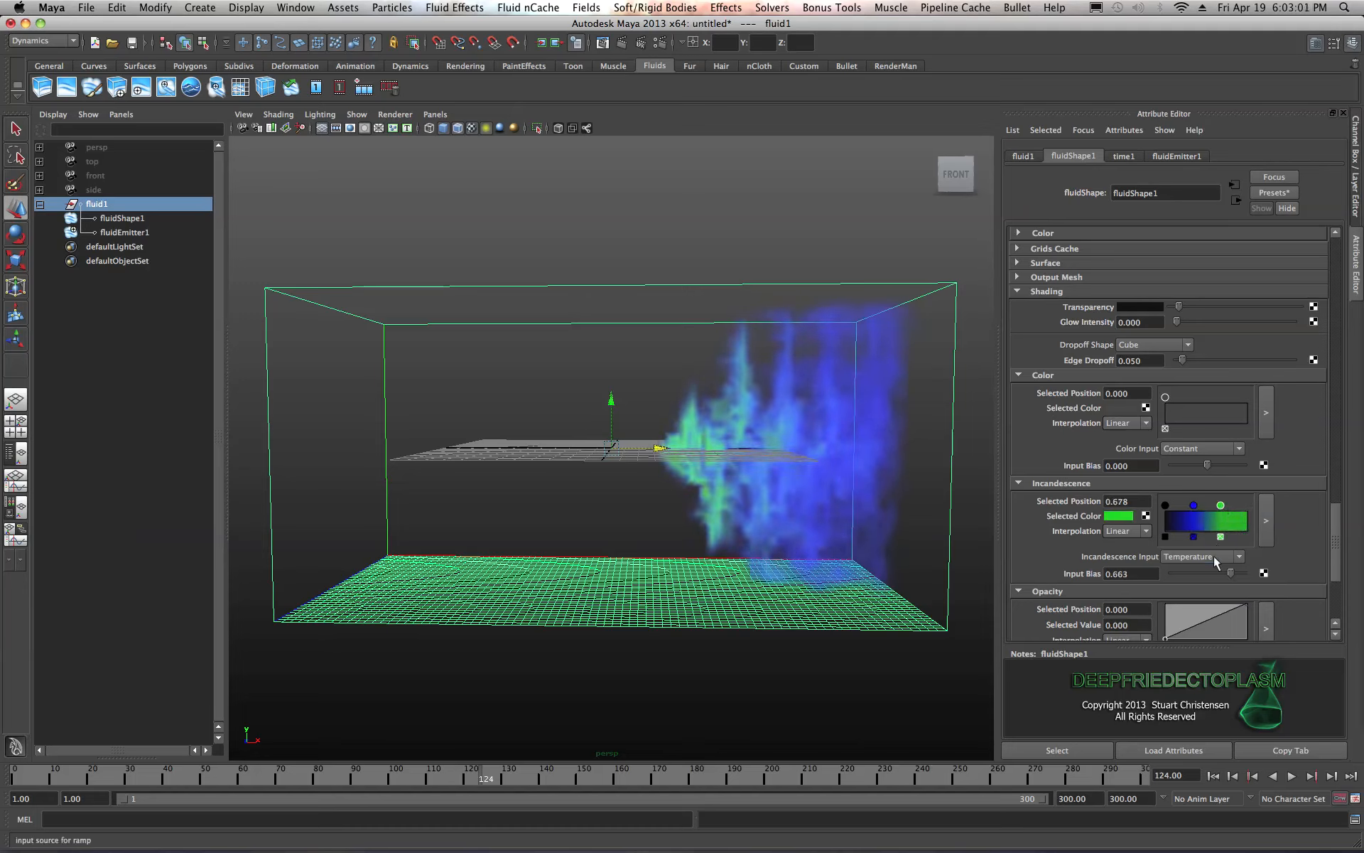
- Add a white marker to the incandescence ramp at position 0.835
click(1234, 519)
click(1119, 516)
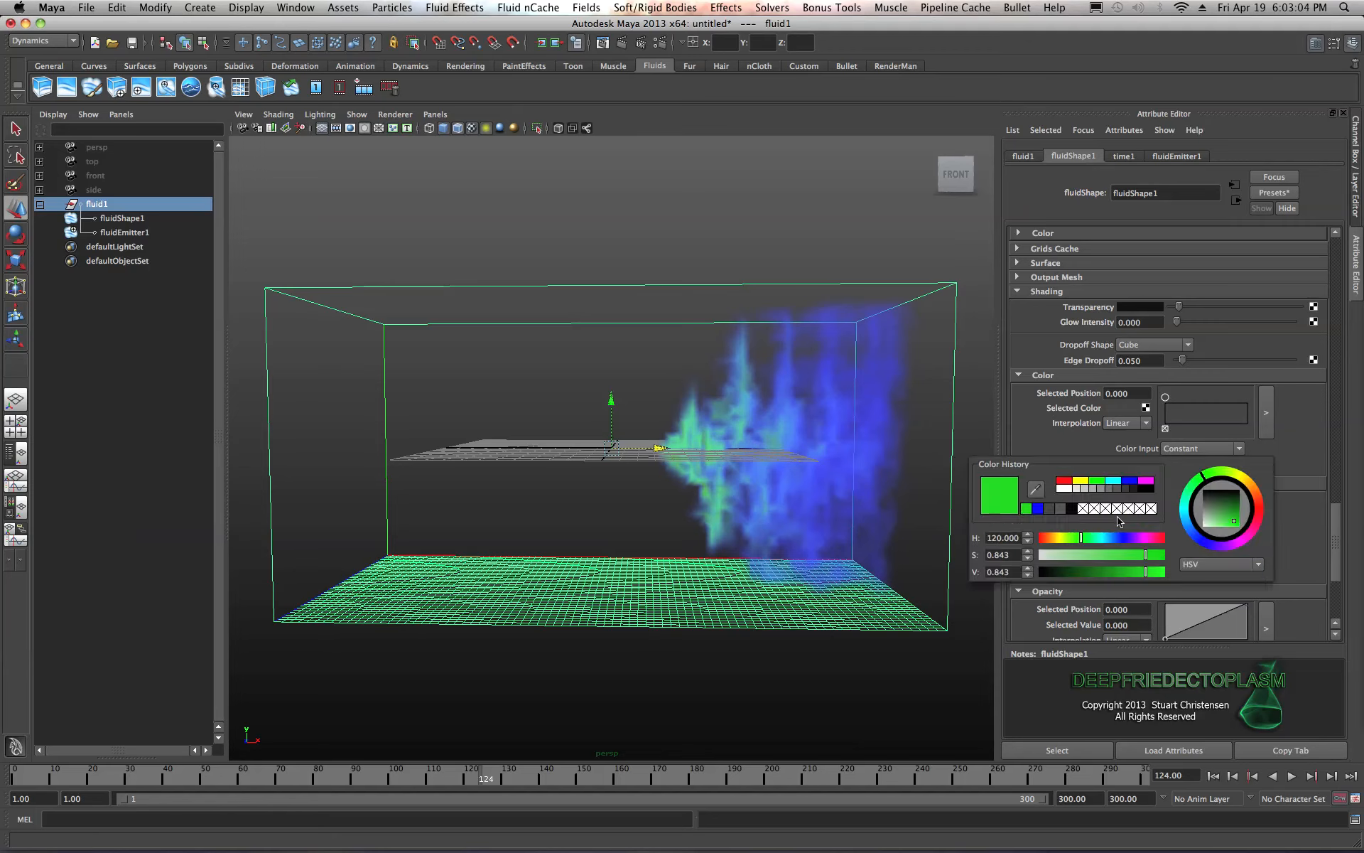
click(1064, 488)
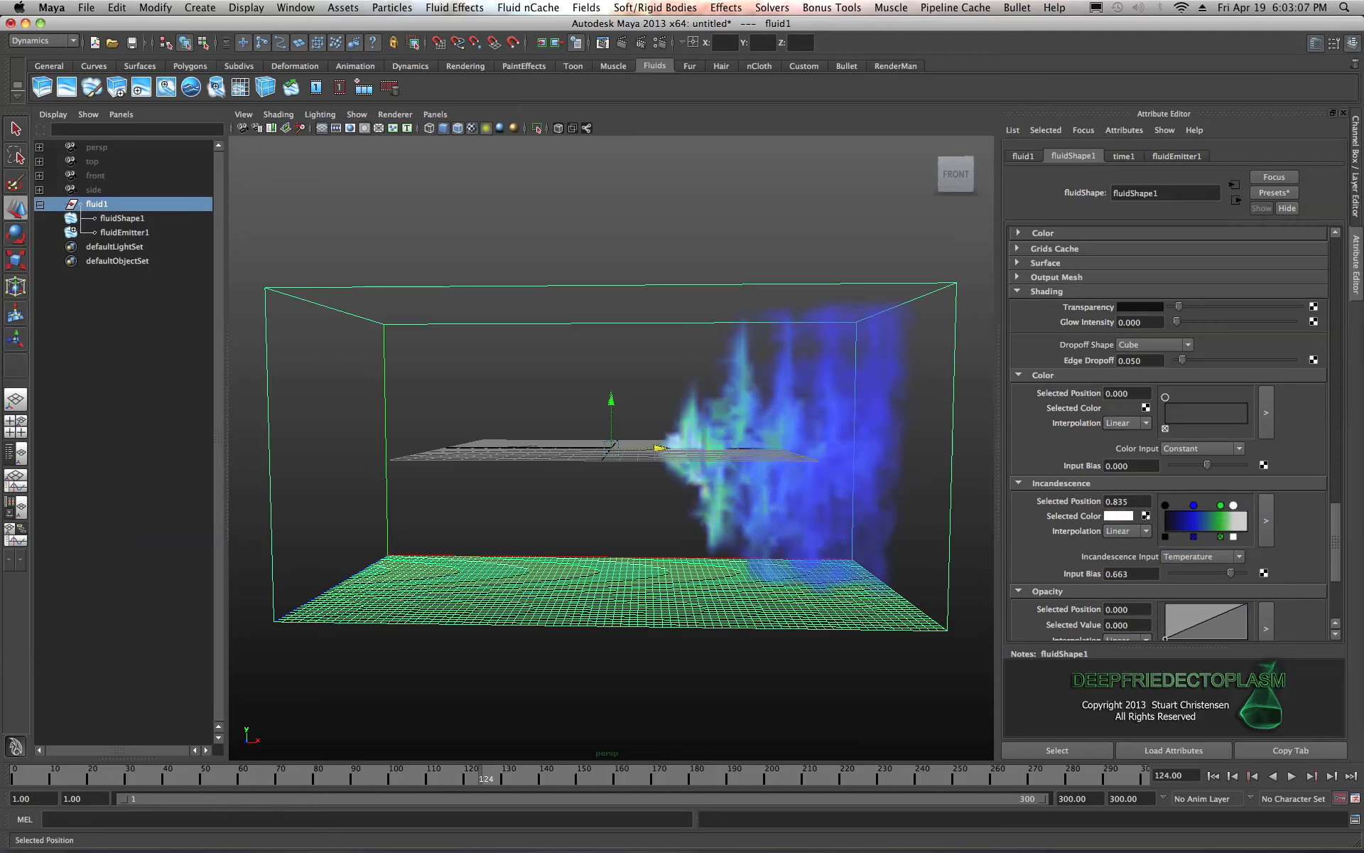
- Shift the green incandescence marker to position 0.626 and set the incandescence Input Bias to 0.683
drag(1221, 505, 1217, 506)
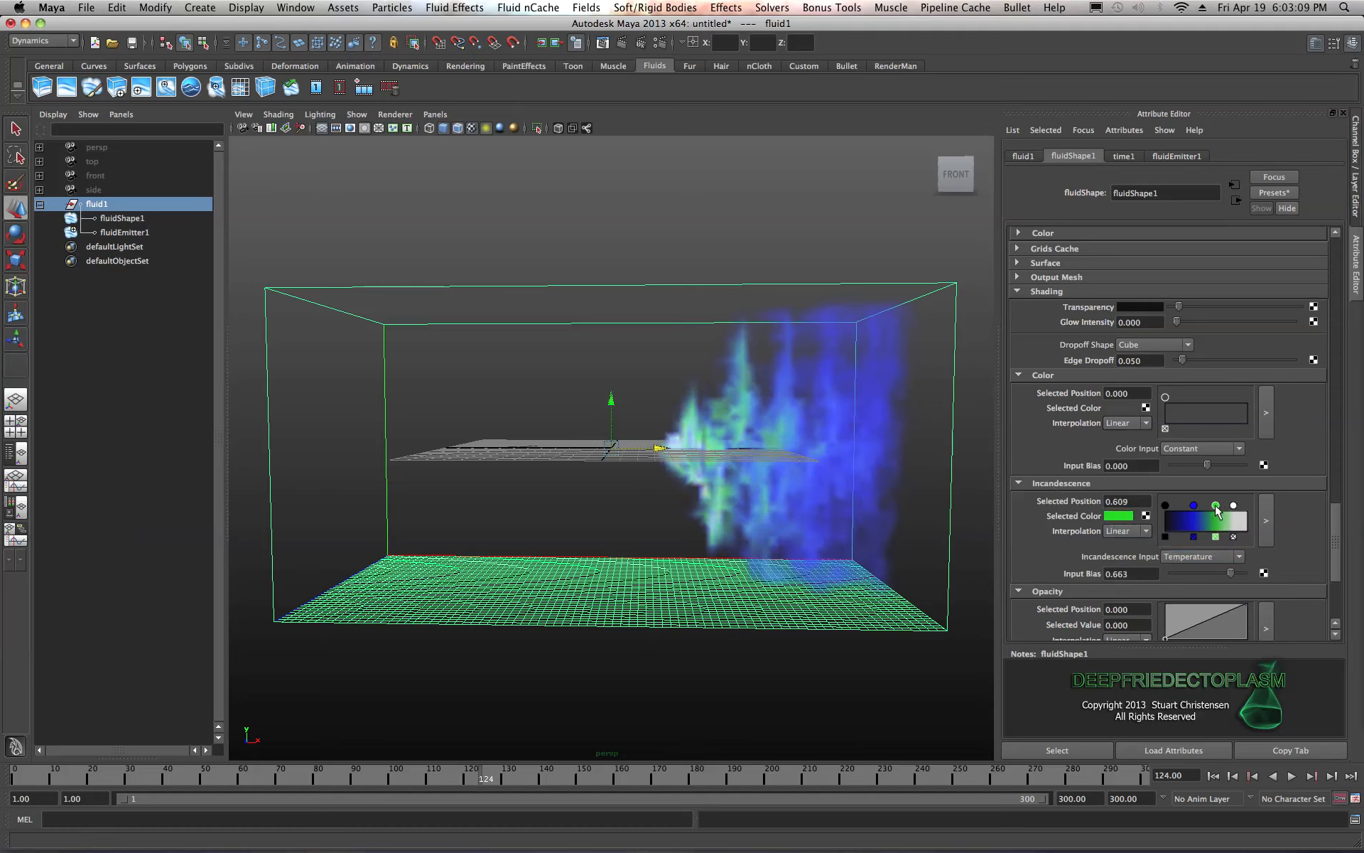
mouse_move(1229, 568)
mouse_down()
mouse_move(1210, 573)
mouse_move(1233, 573)
mouse_up()
- Render frame 124 with mental ray in the Render View and enlarge the window to inspect the recolored fluid
drag(1363, 231, 697, 180)
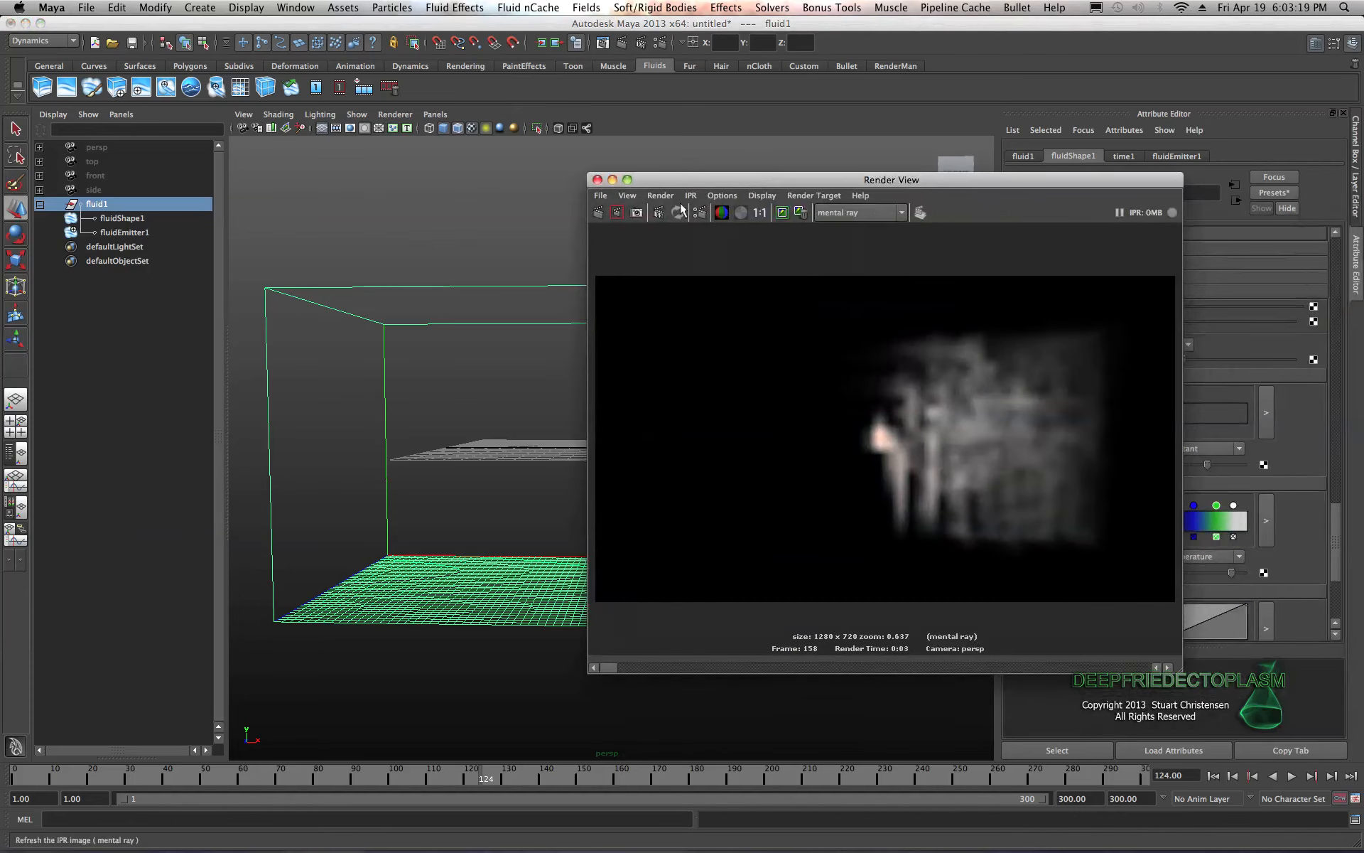
click(597, 212)
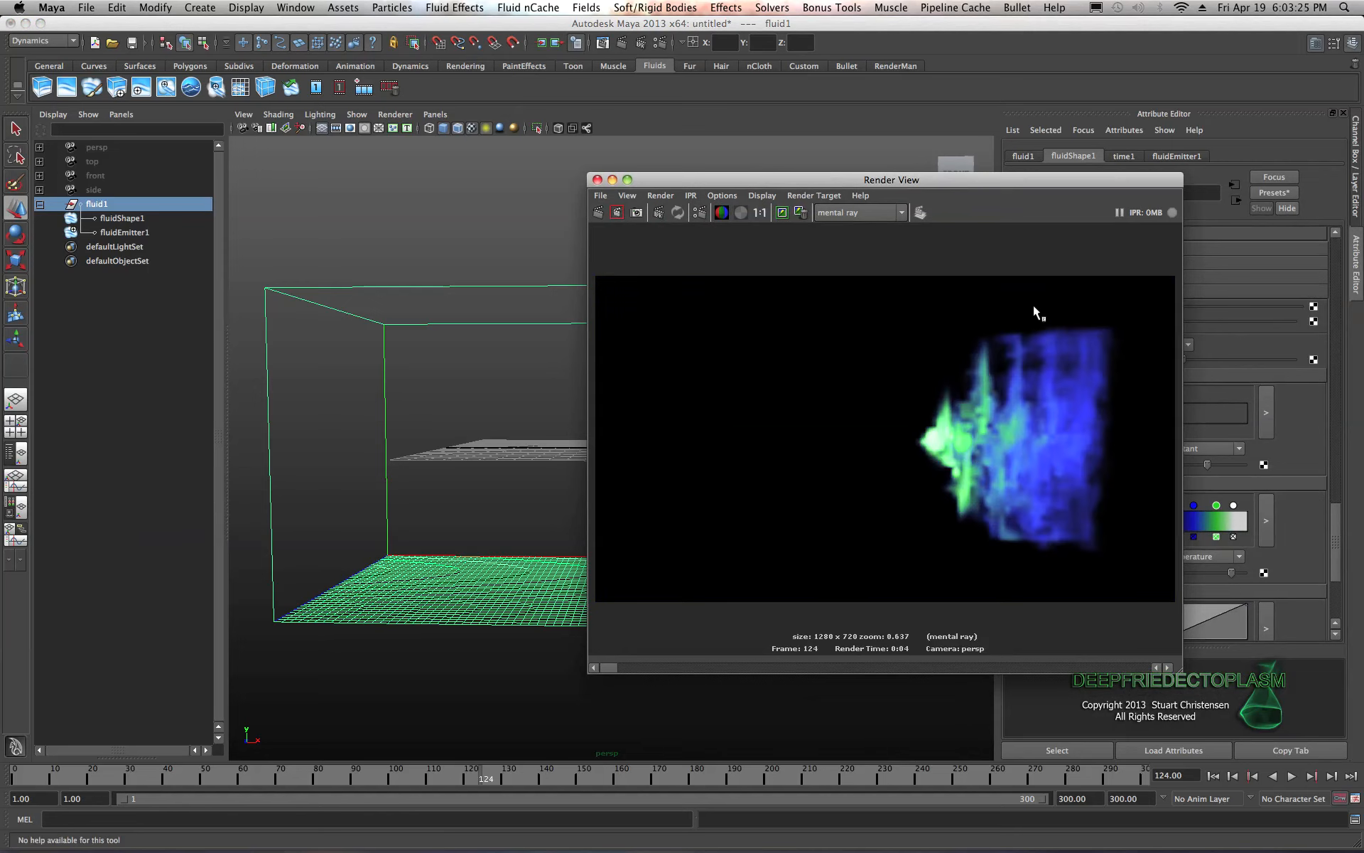
drag(1043, 181, 588, 147)
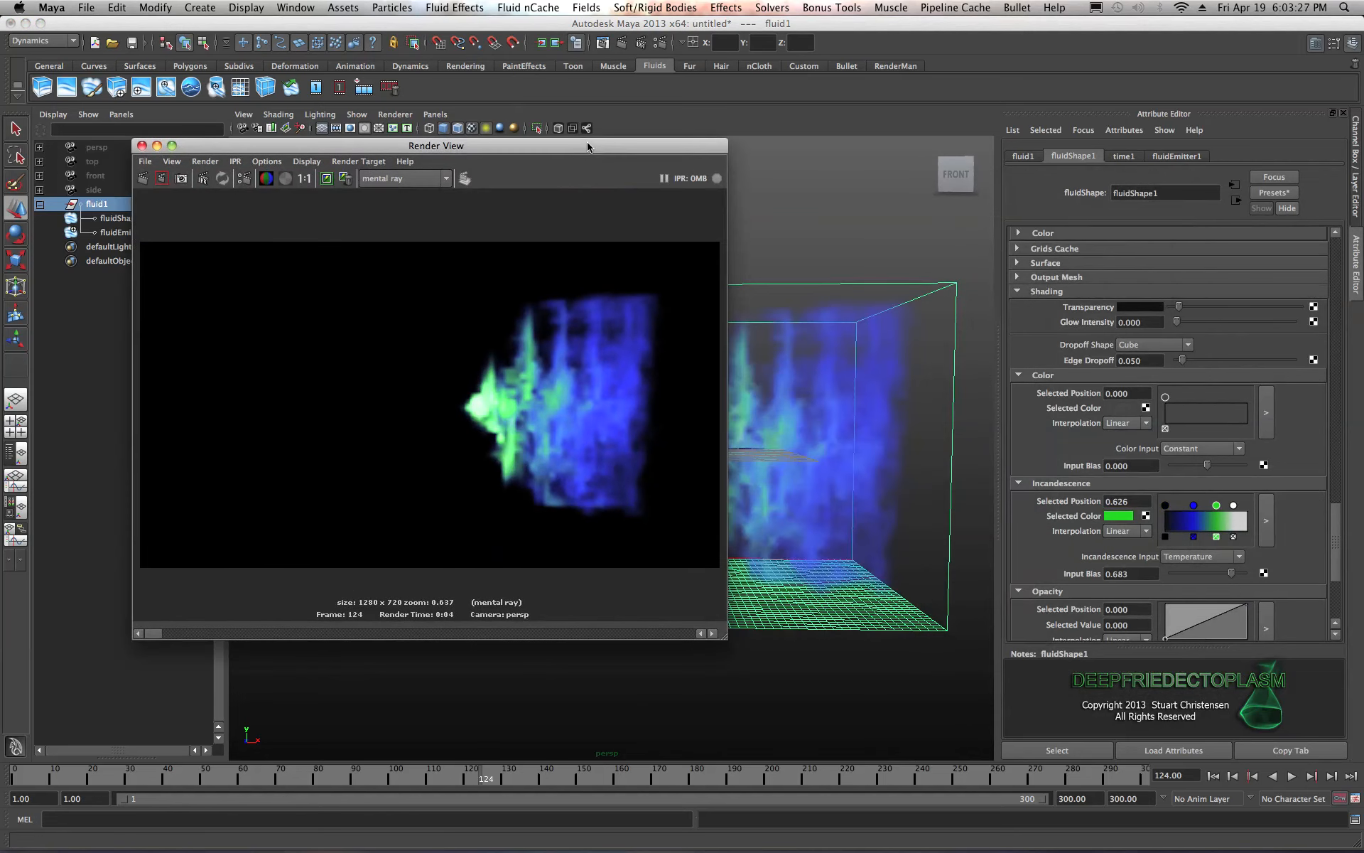
drag(719, 644, 922, 722)
drag(829, 151, 780, 130)
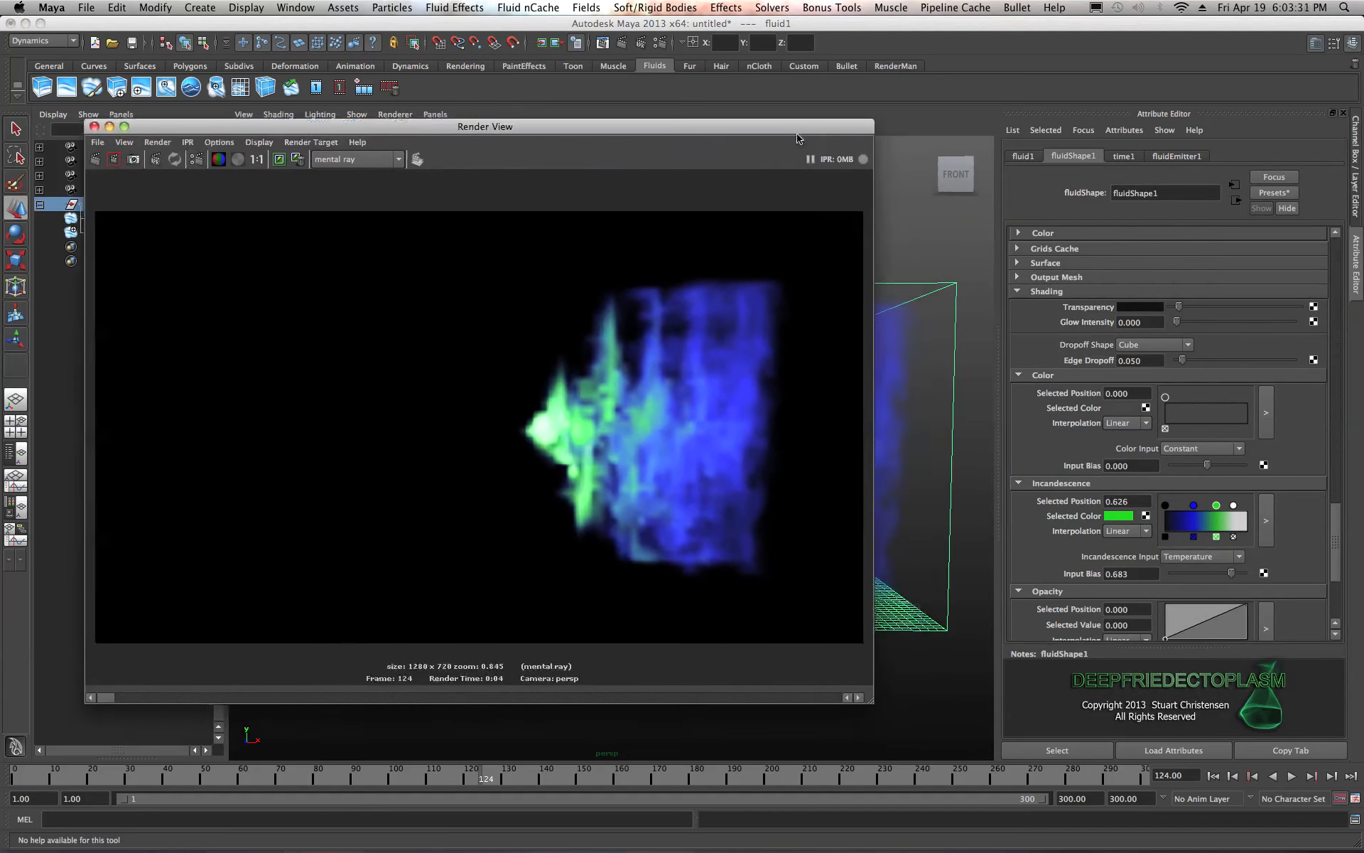
- Set the fluid container's base resolution to 160
drag(1333, 540, 1341, 261)
click(1131, 279)
text(160)
click(1153, 313)
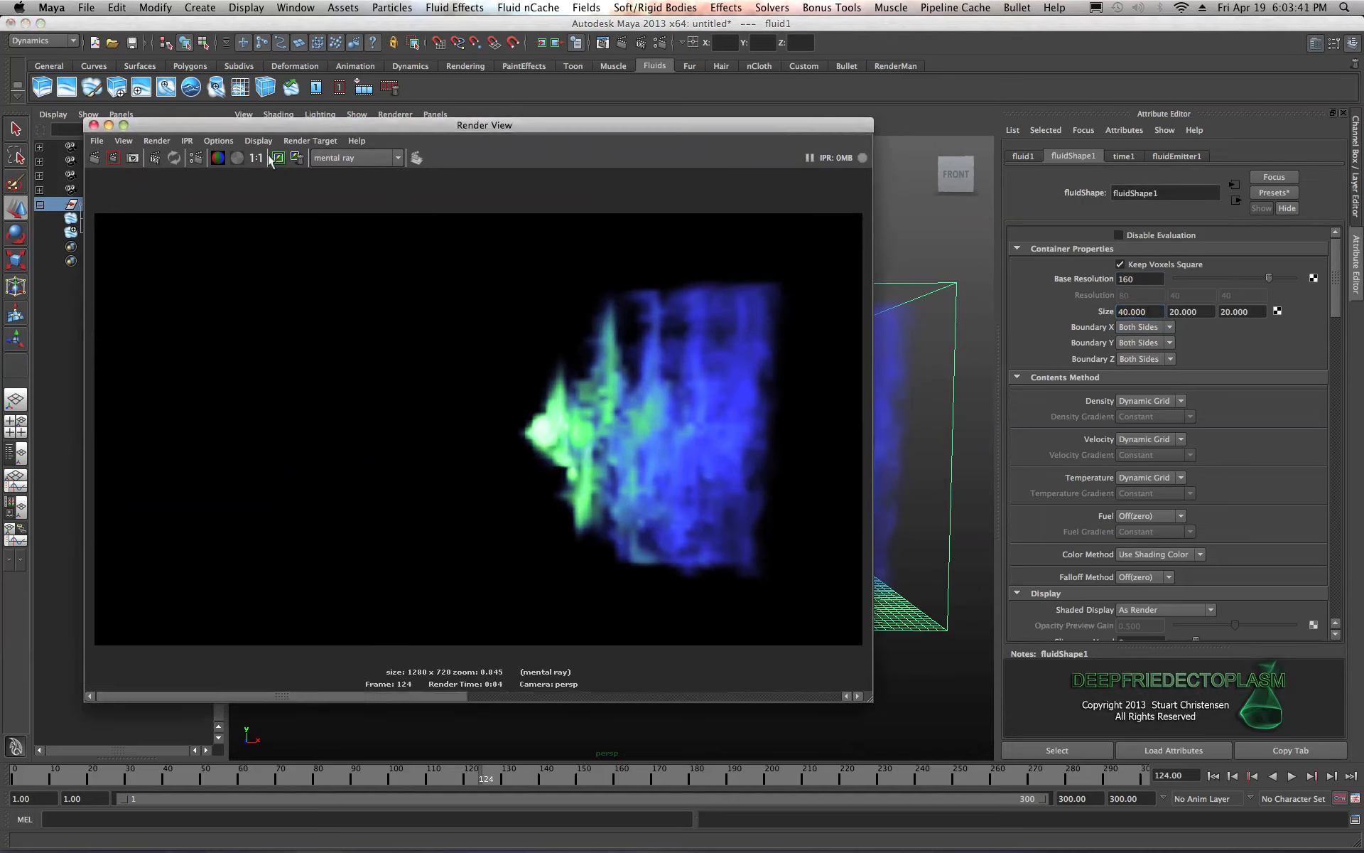
- Render frame 124 again, keep the image in the Render View and look through the stored renders
click(108, 157)
click(97, 158)
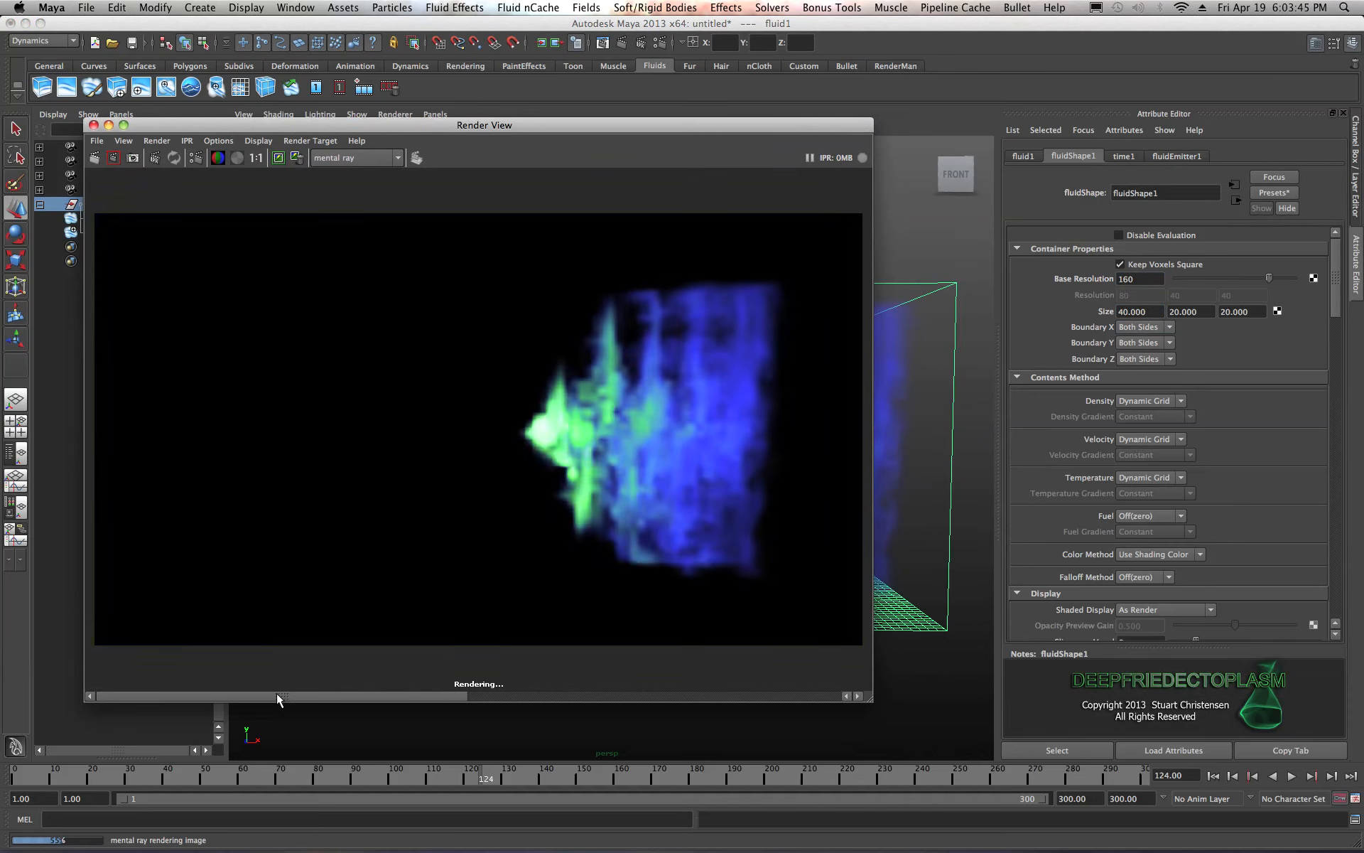
click(278, 158)
drag(217, 699, 271, 702)
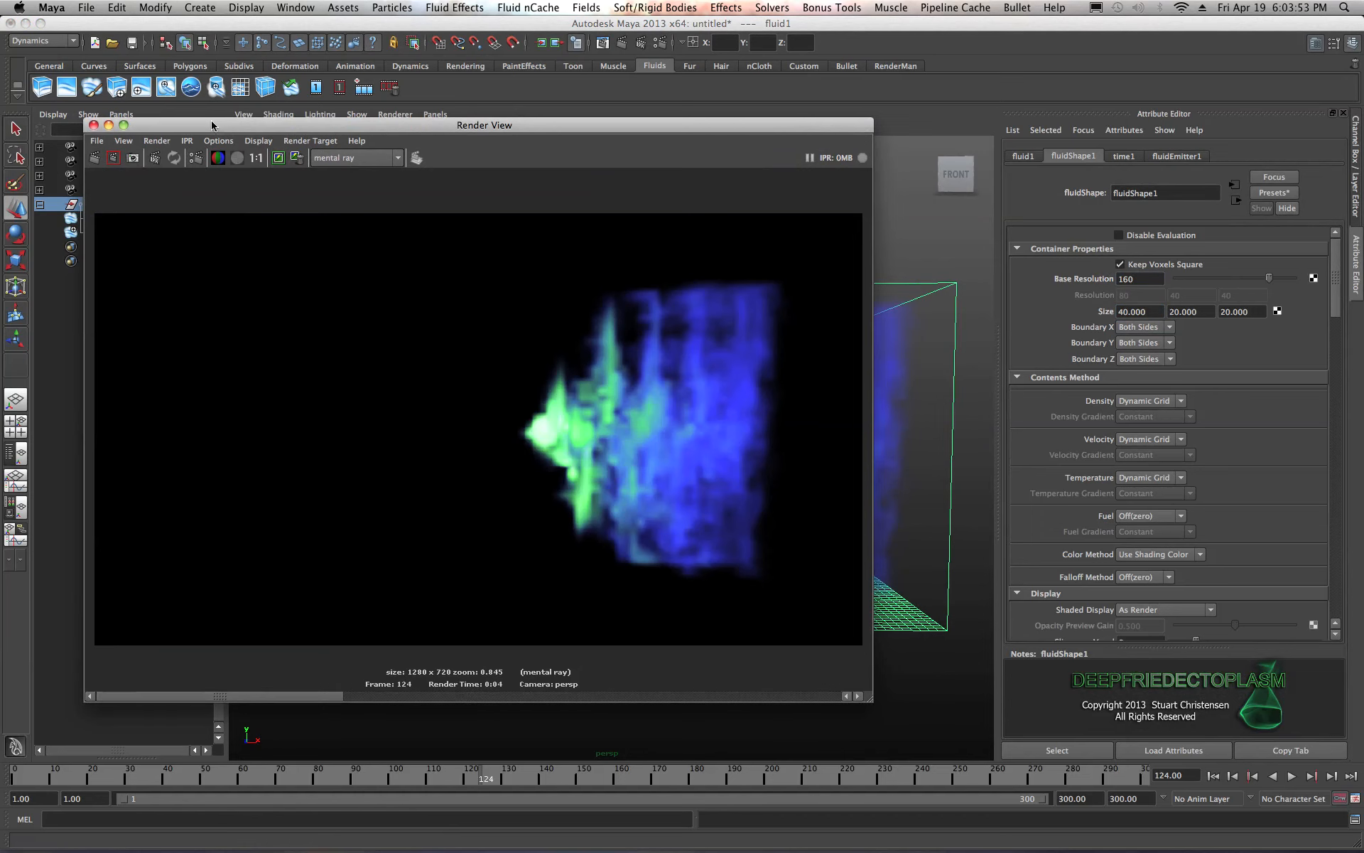
- Put the Render View away and play the simulation from frame 1
double_click(216, 126)
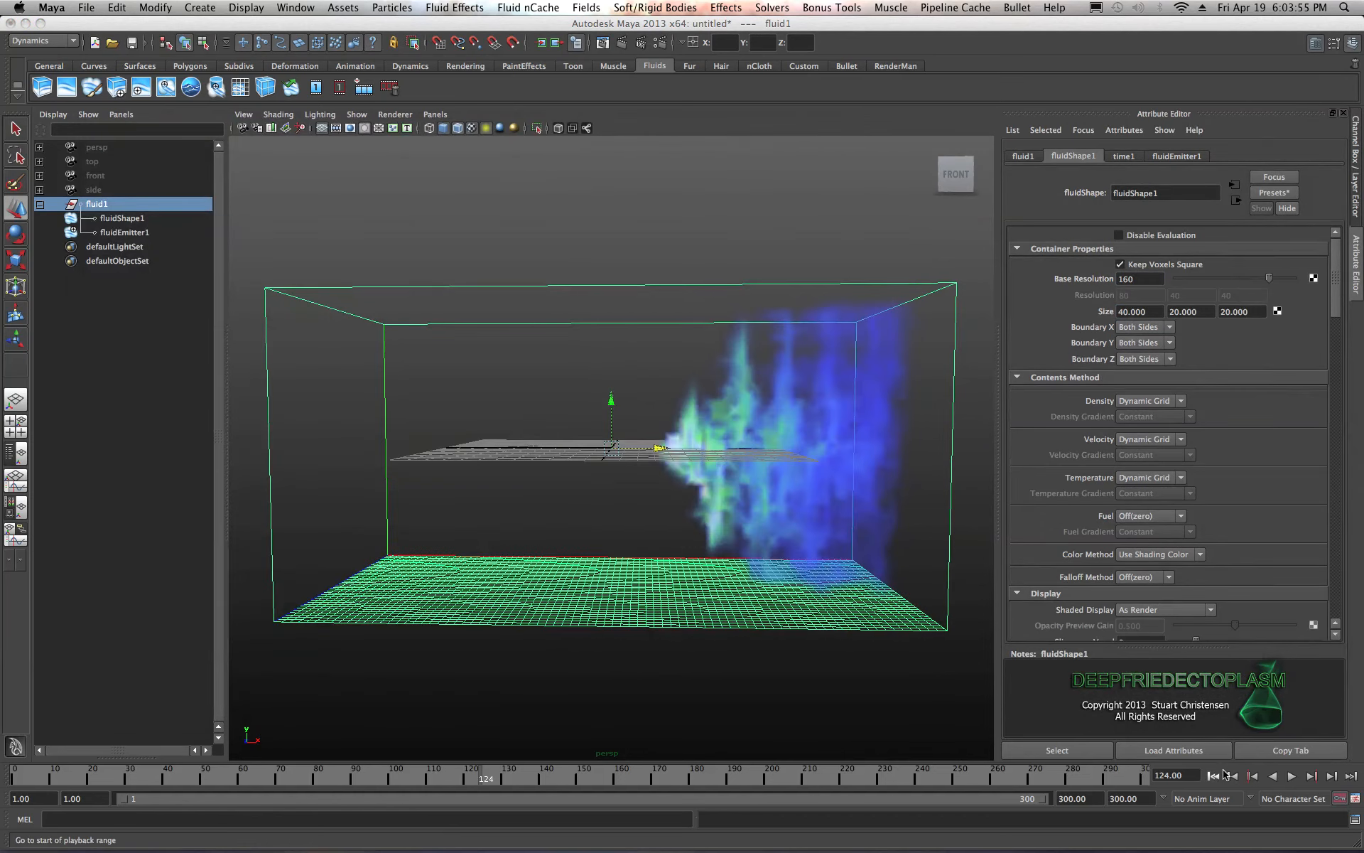
click(1213, 776)
click(1293, 776)
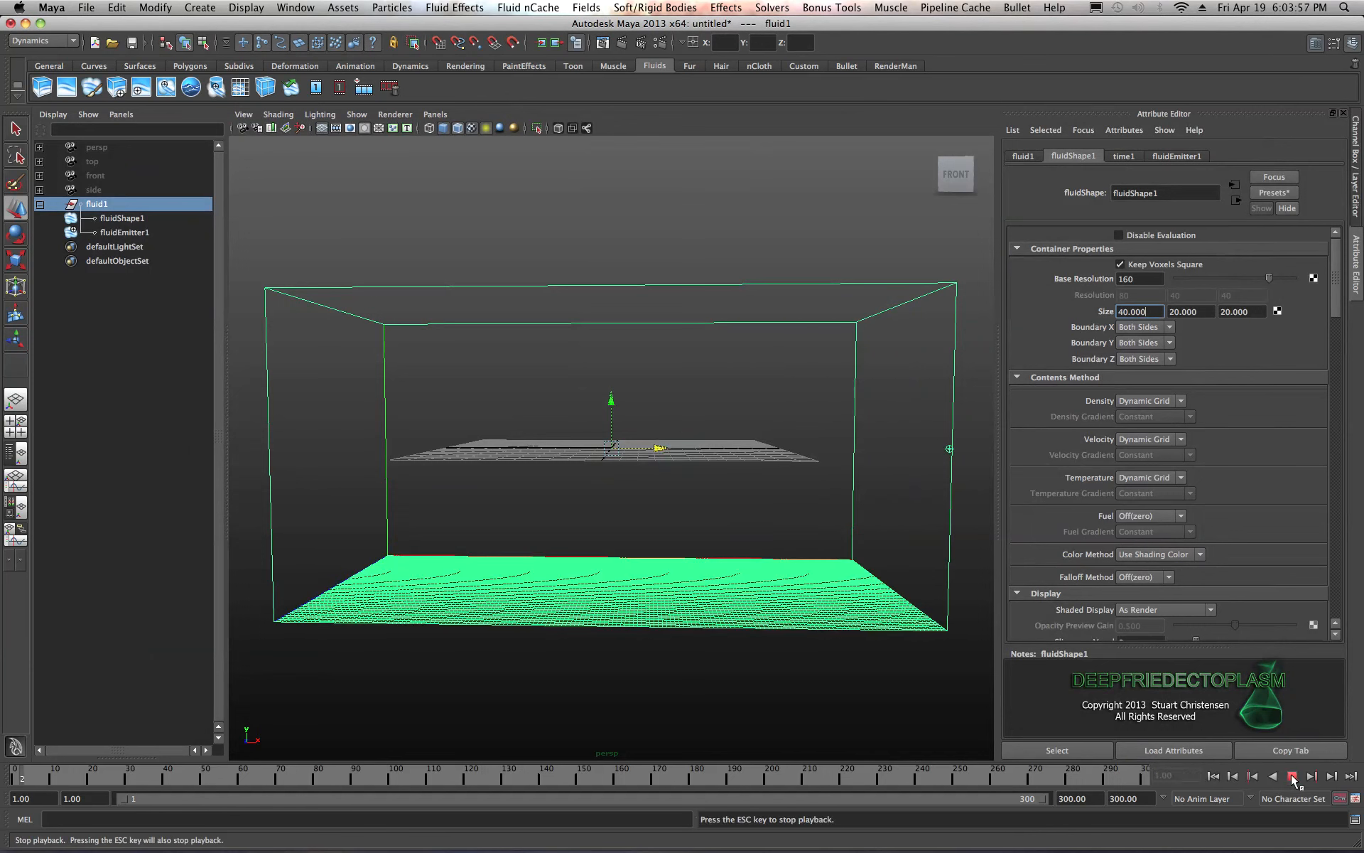
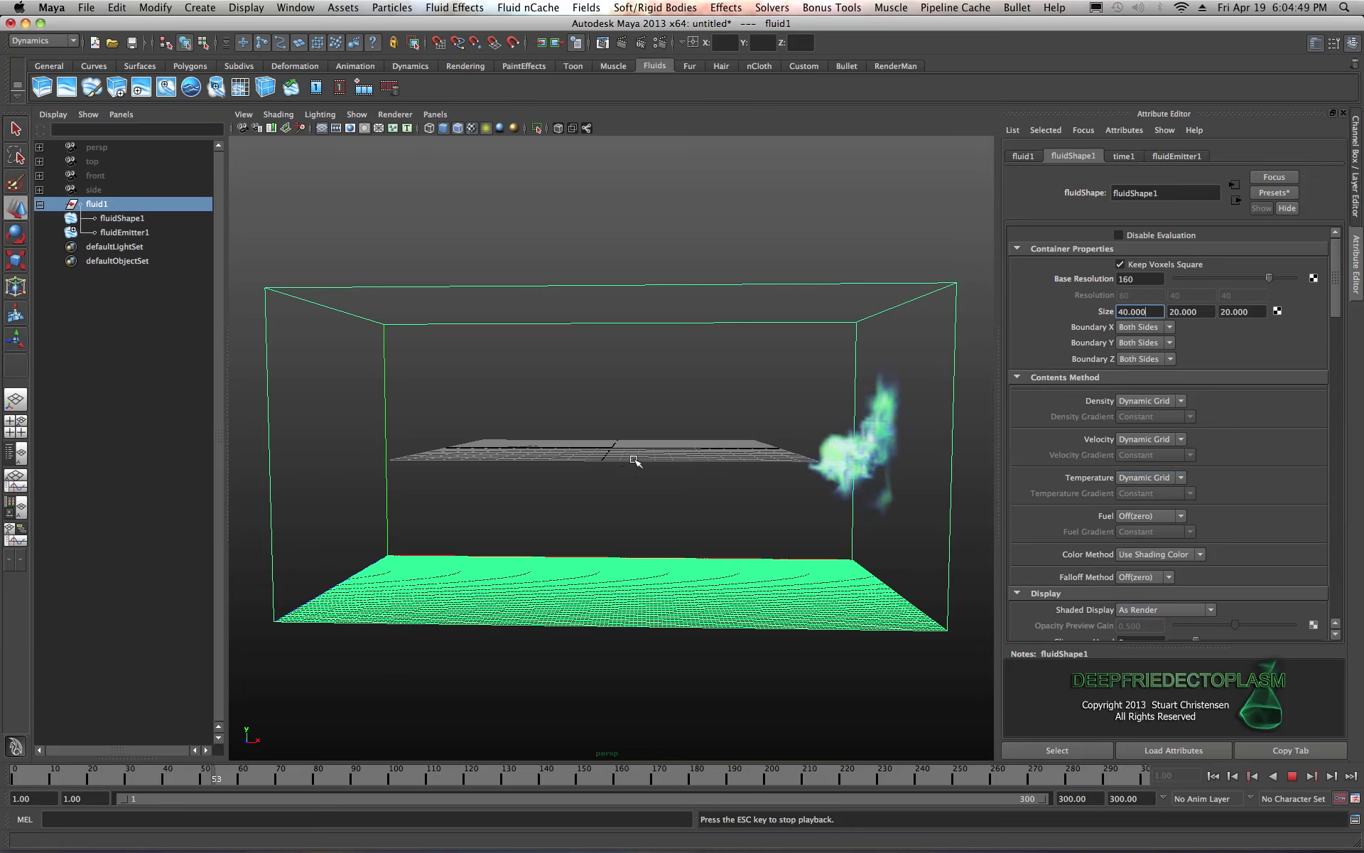
- Stop the simulation playback at frame 73 and examine the fluid near the container's side wall up close
scroll(633, 458, down, 1)
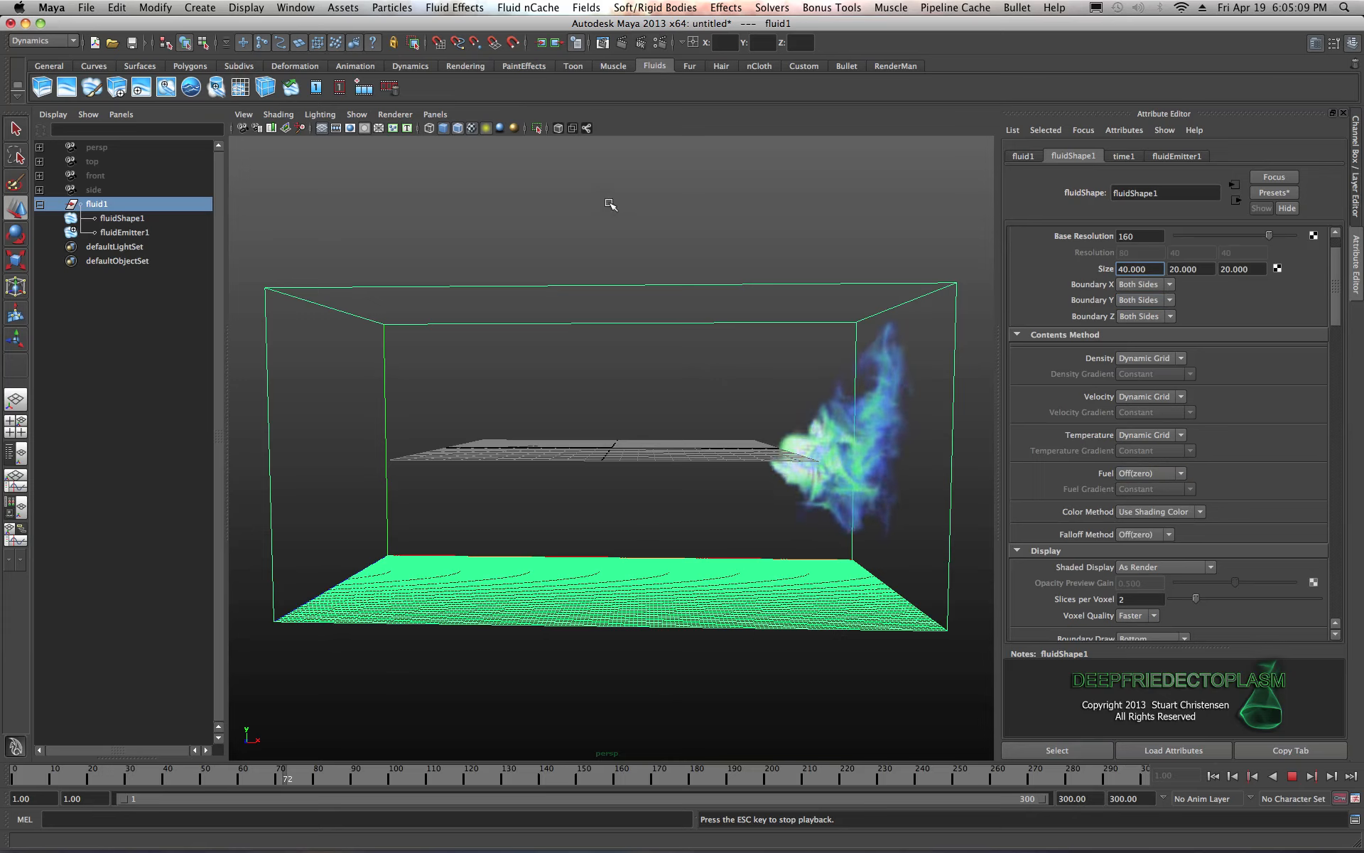
key(Escape)
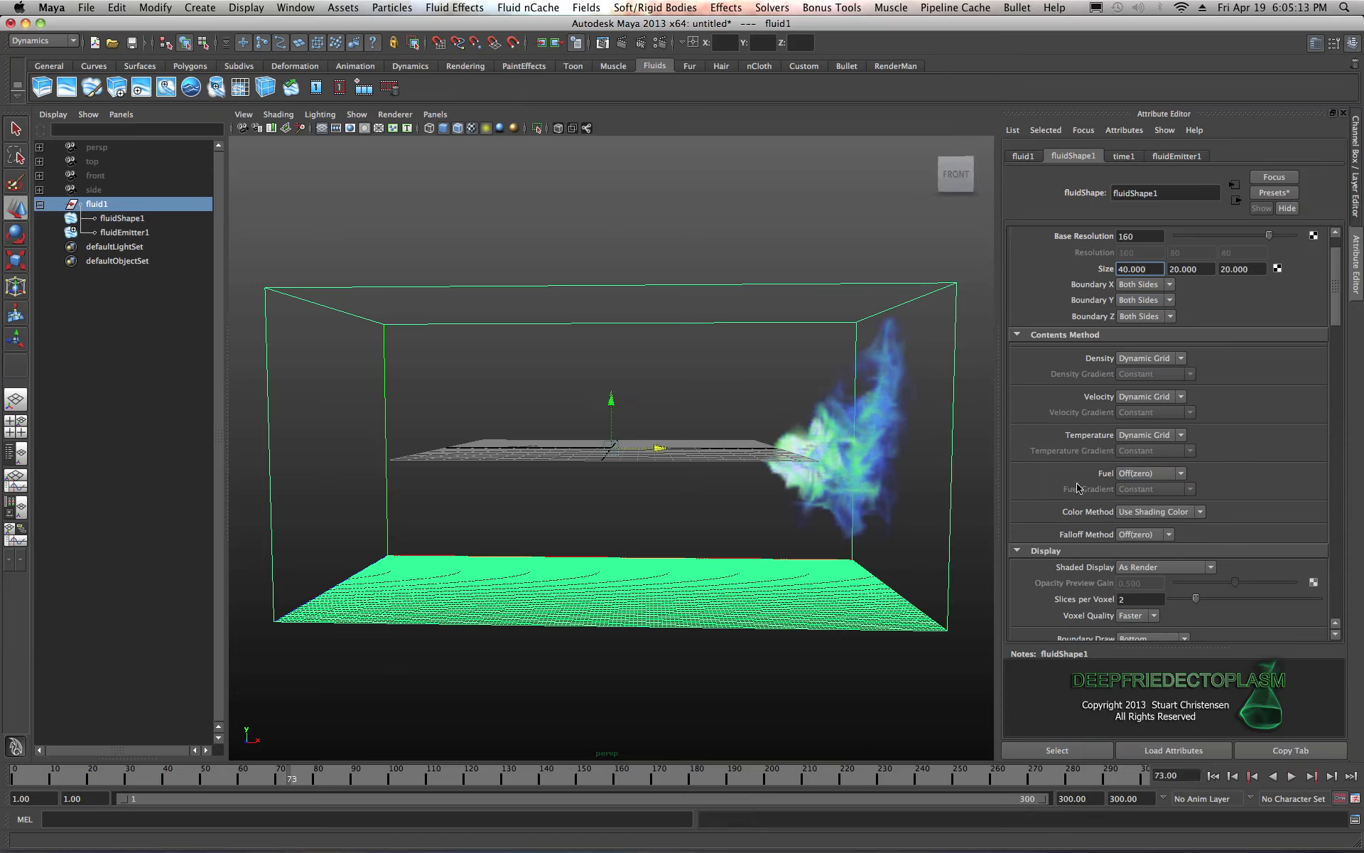
alt+middle_drag(862, 439, 732, 422)
scroll(732, 421, up, 6)
alt+drag(732, 422, 713, 409)
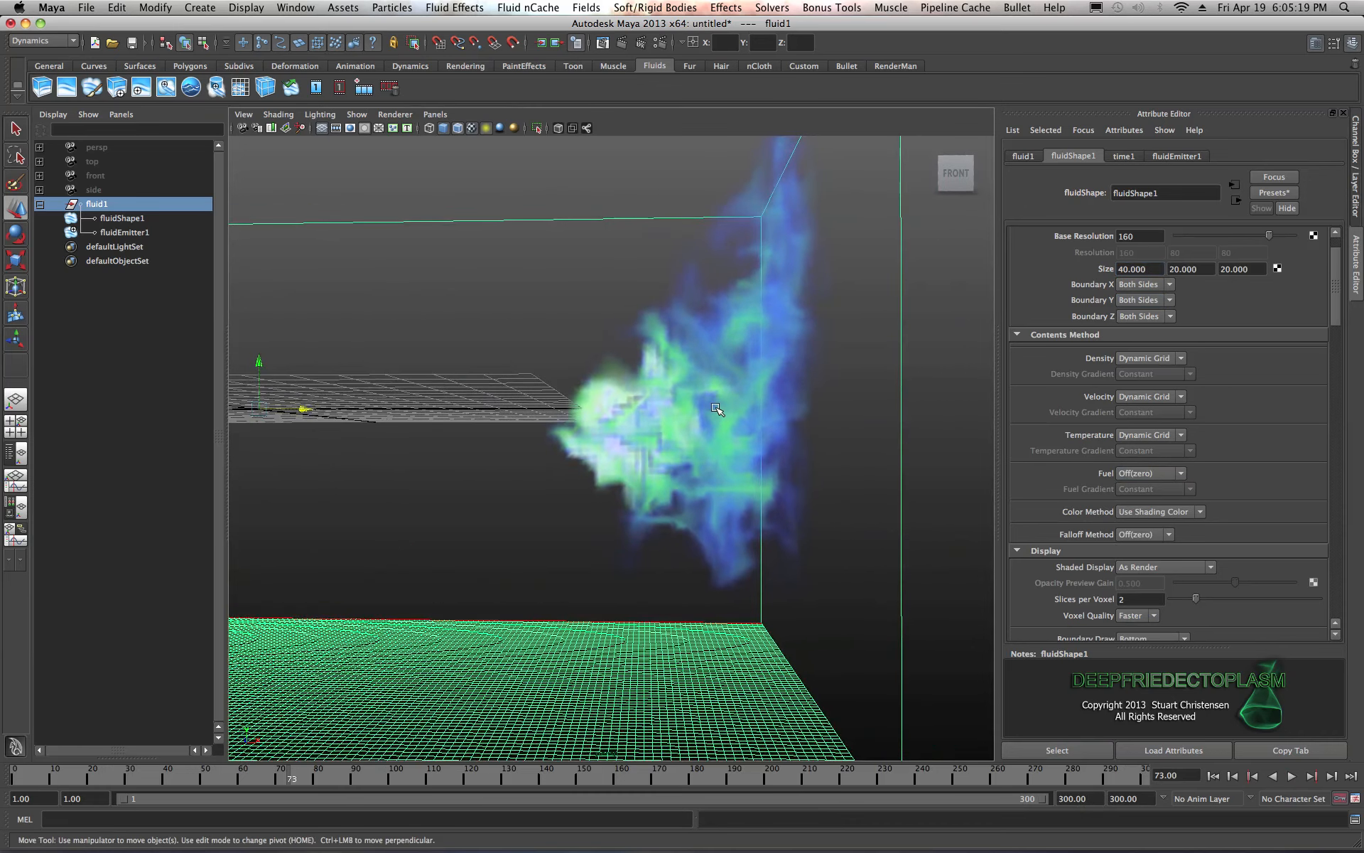
- Reshape the opacity ramp into a gradual upward bend, with its first point at position 0.026, value 0, and its end point at value 0.820
scroll(1230, 433, down, 15)
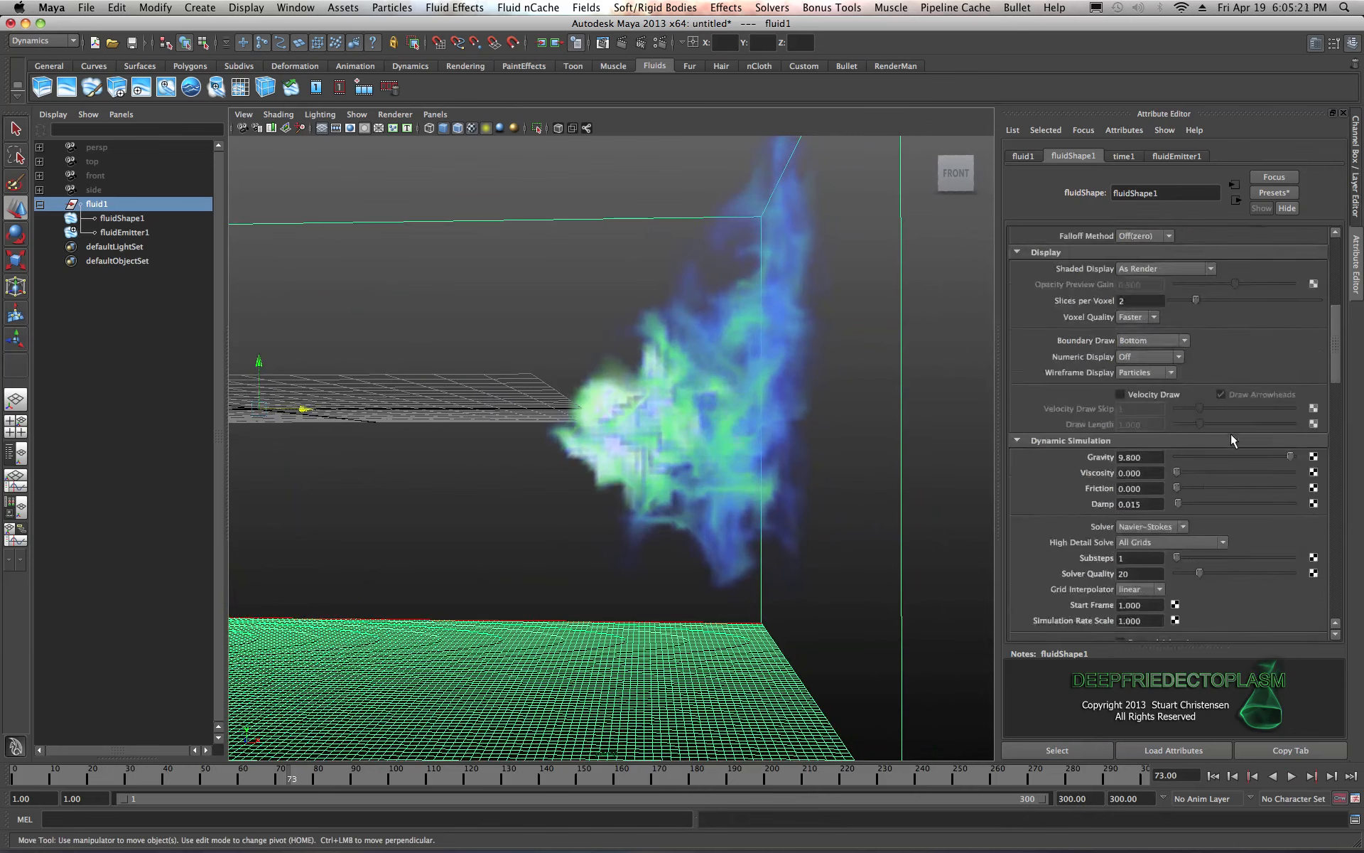
scroll(1230, 433, down, 15)
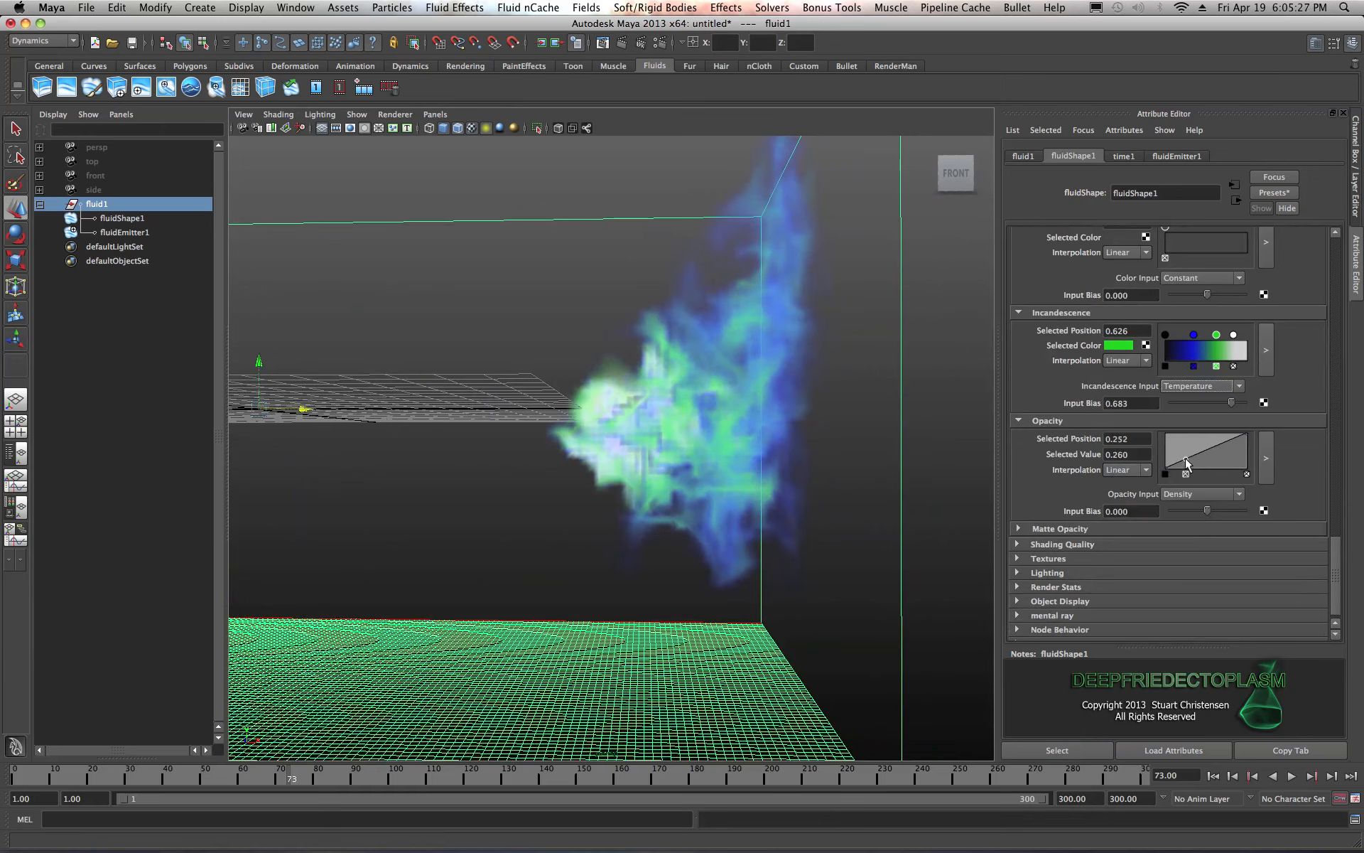
click(1213, 448)
drag(1231, 439, 1170, 474)
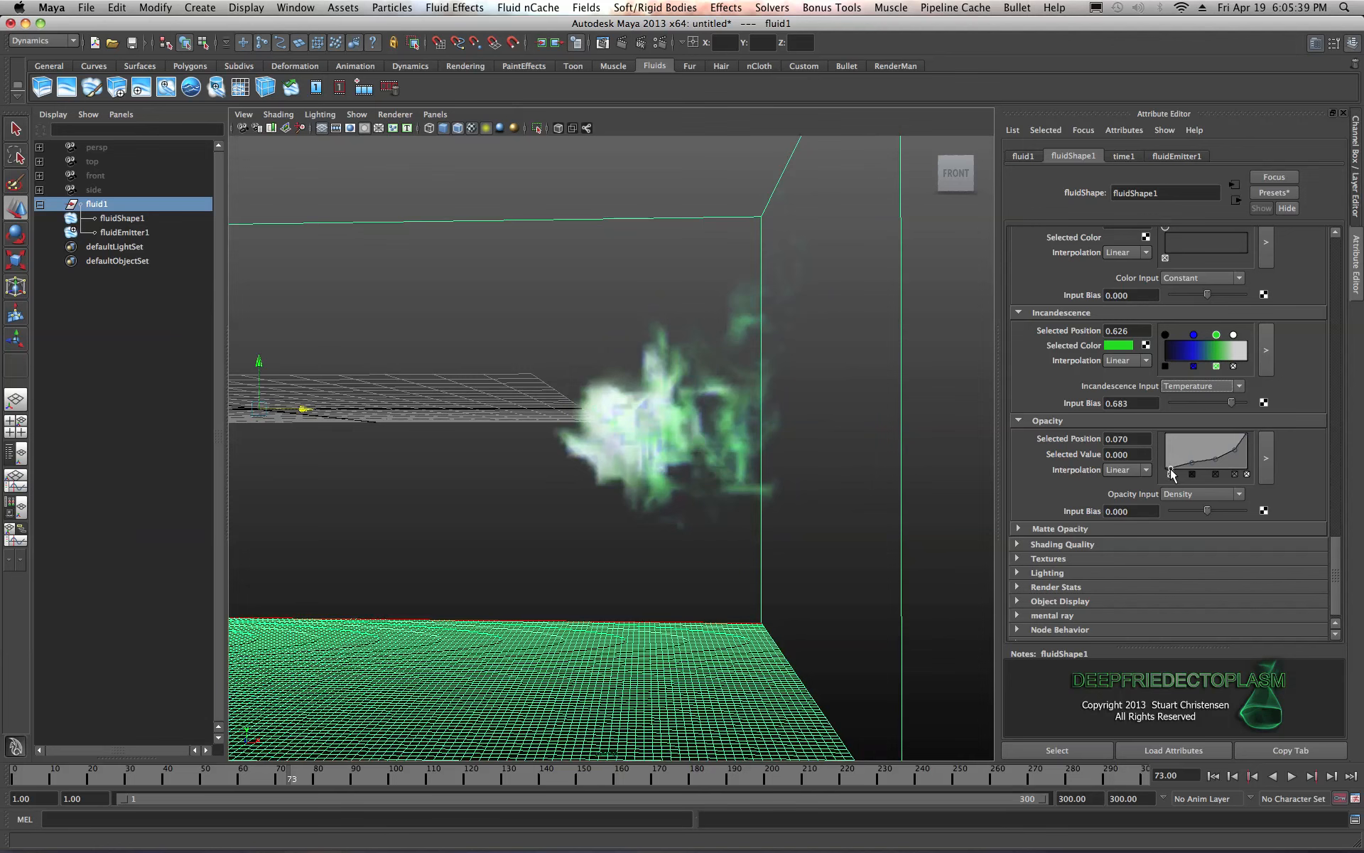
drag(1171, 473, 1169, 472)
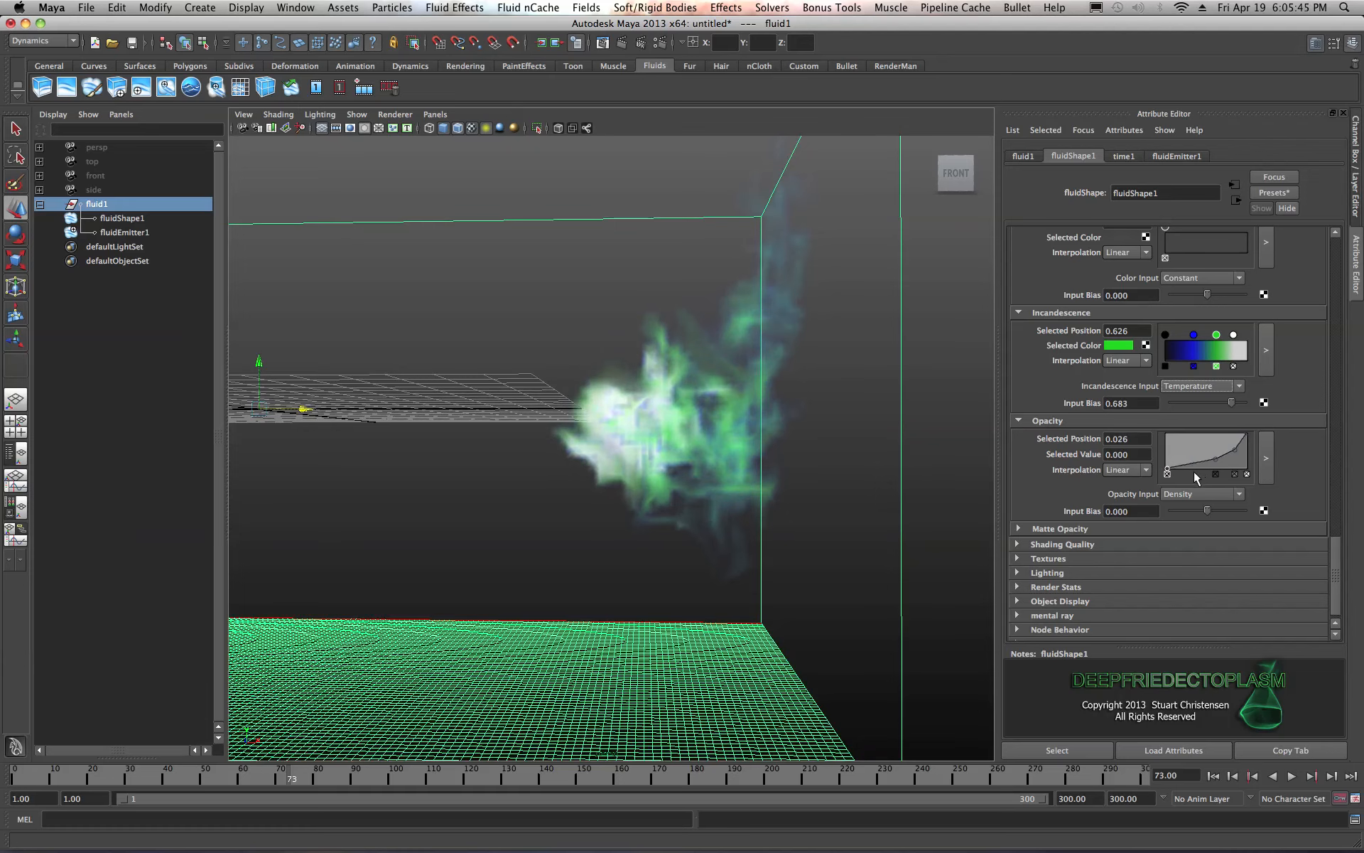
click(1193, 460)
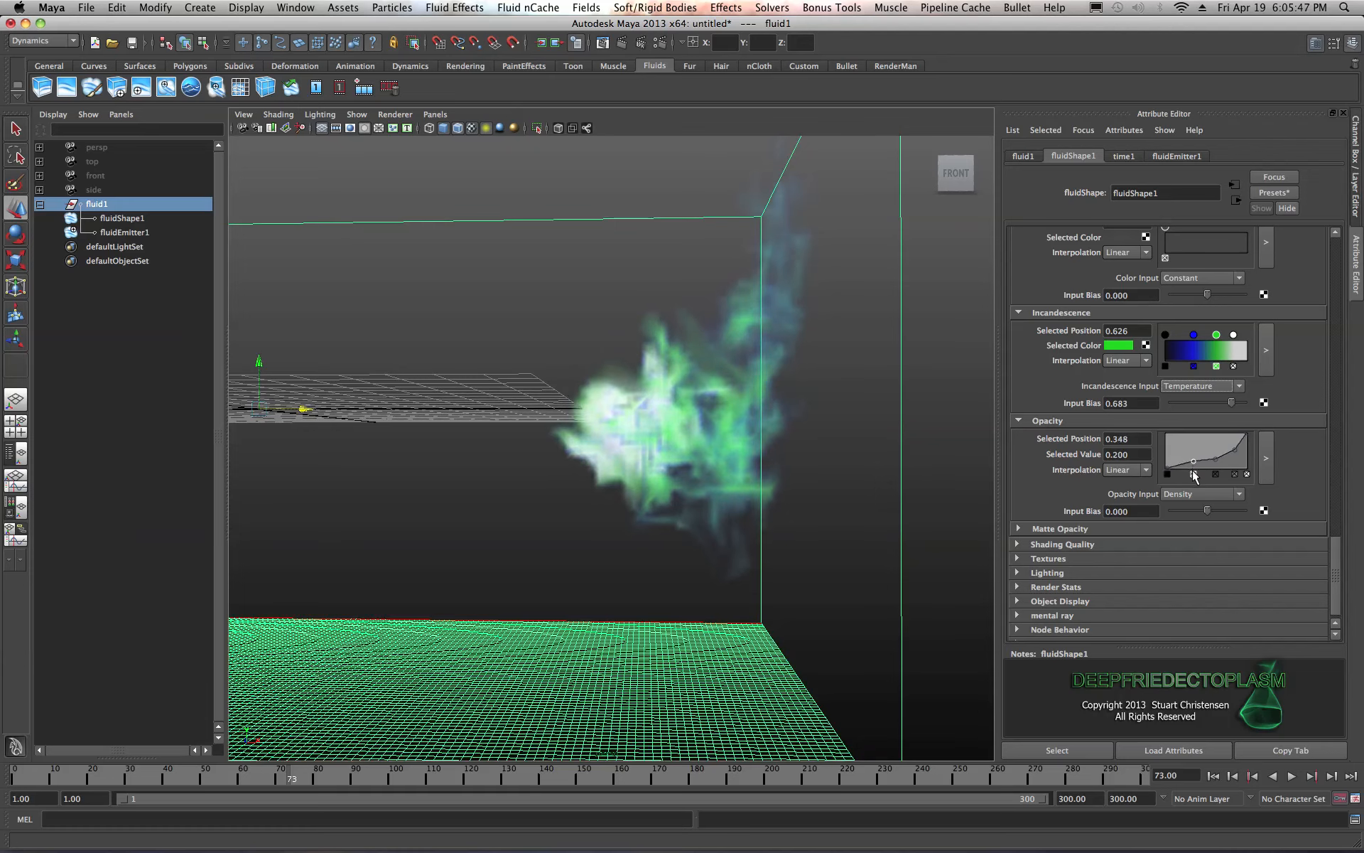
drag(1192, 459, 1249, 443)
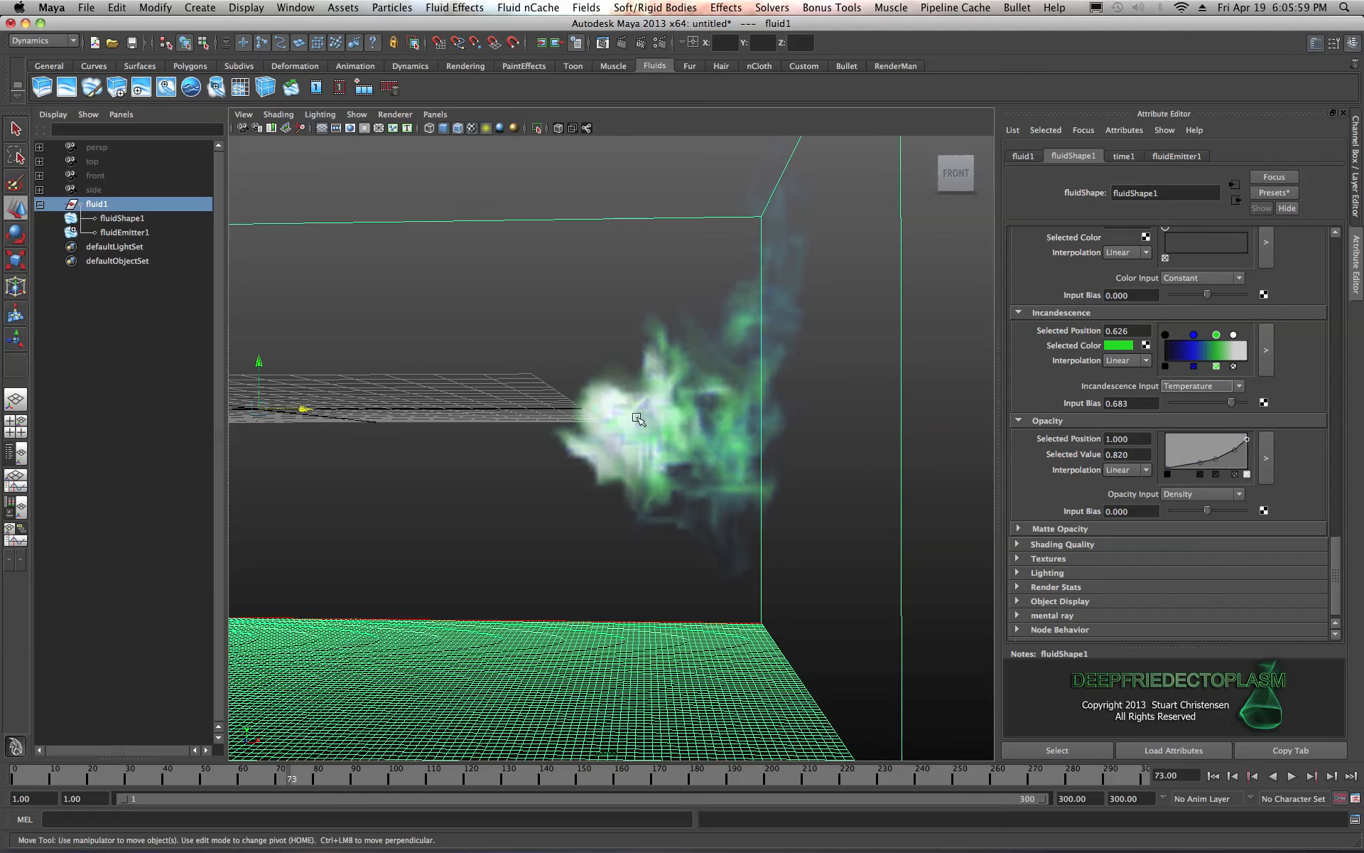
- Move the white marker of the incandescence ramp to position 1.000 and recolor it turquoise green
click(1233, 334)
drag(1234, 335, 1249, 334)
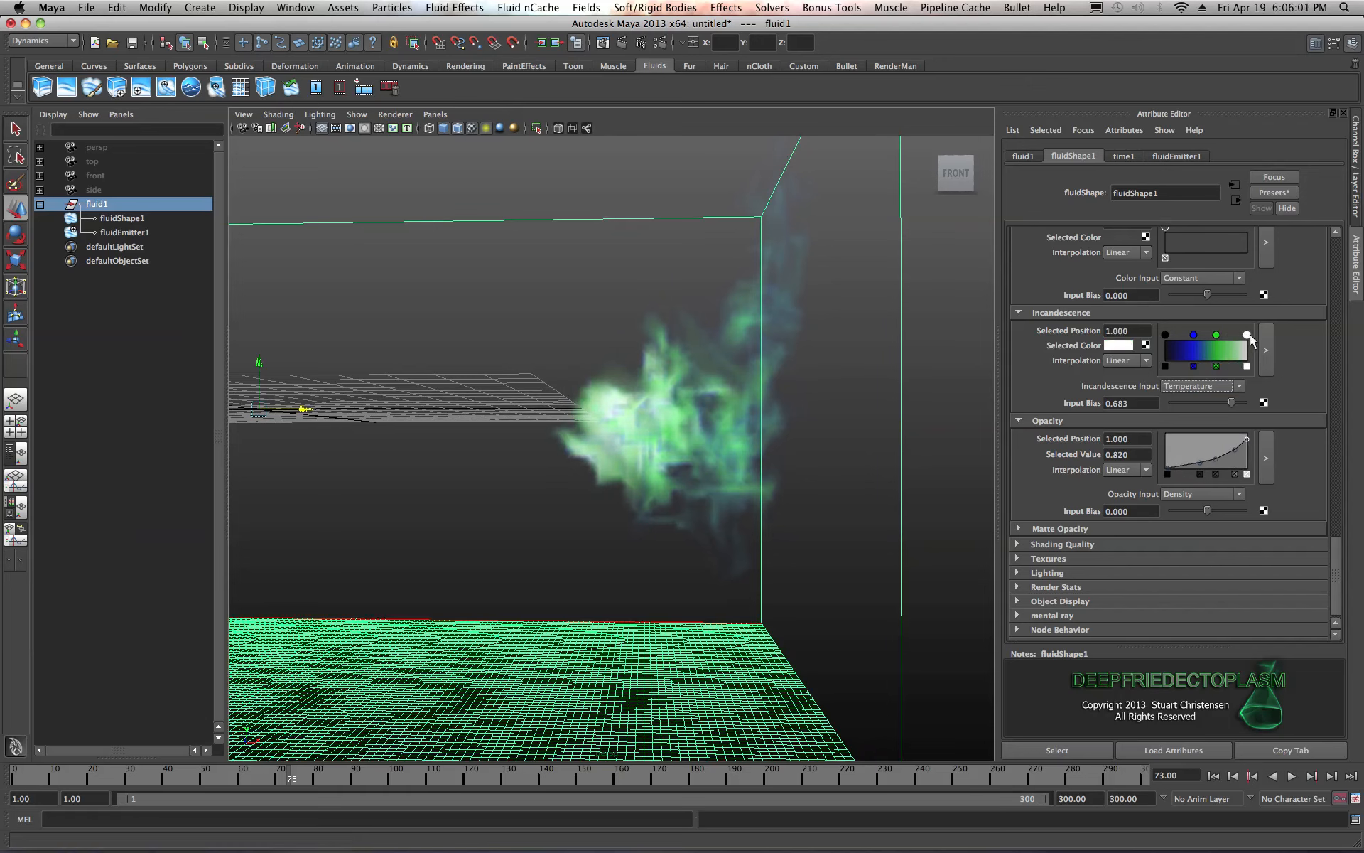
click(1123, 347)
drag(1195, 336, 1240, 353)
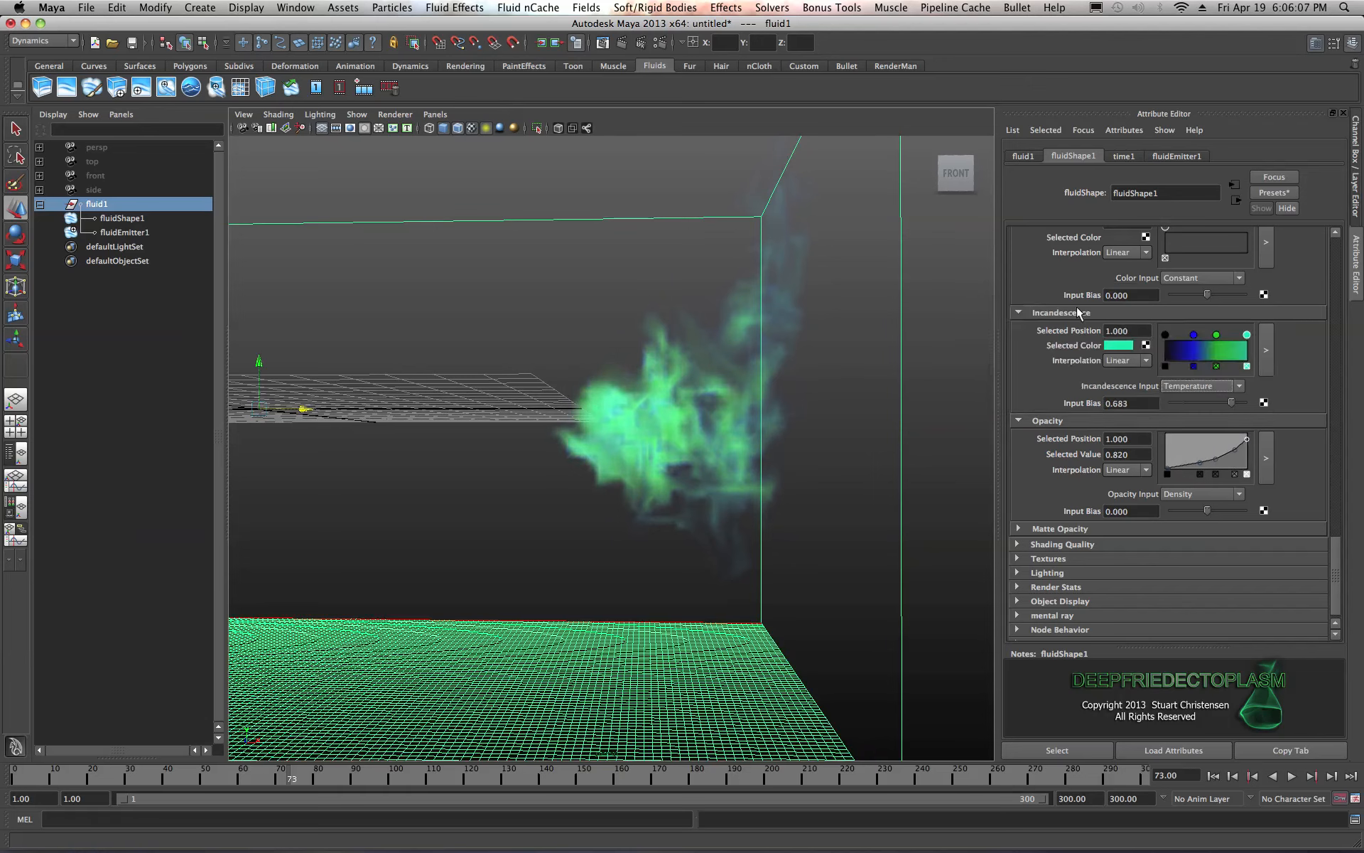
- Shift the green incandescence marker closer to the blue one and select the blue marker
click(1217, 334)
drag(1217, 335, 1207, 335)
click(1194, 335)
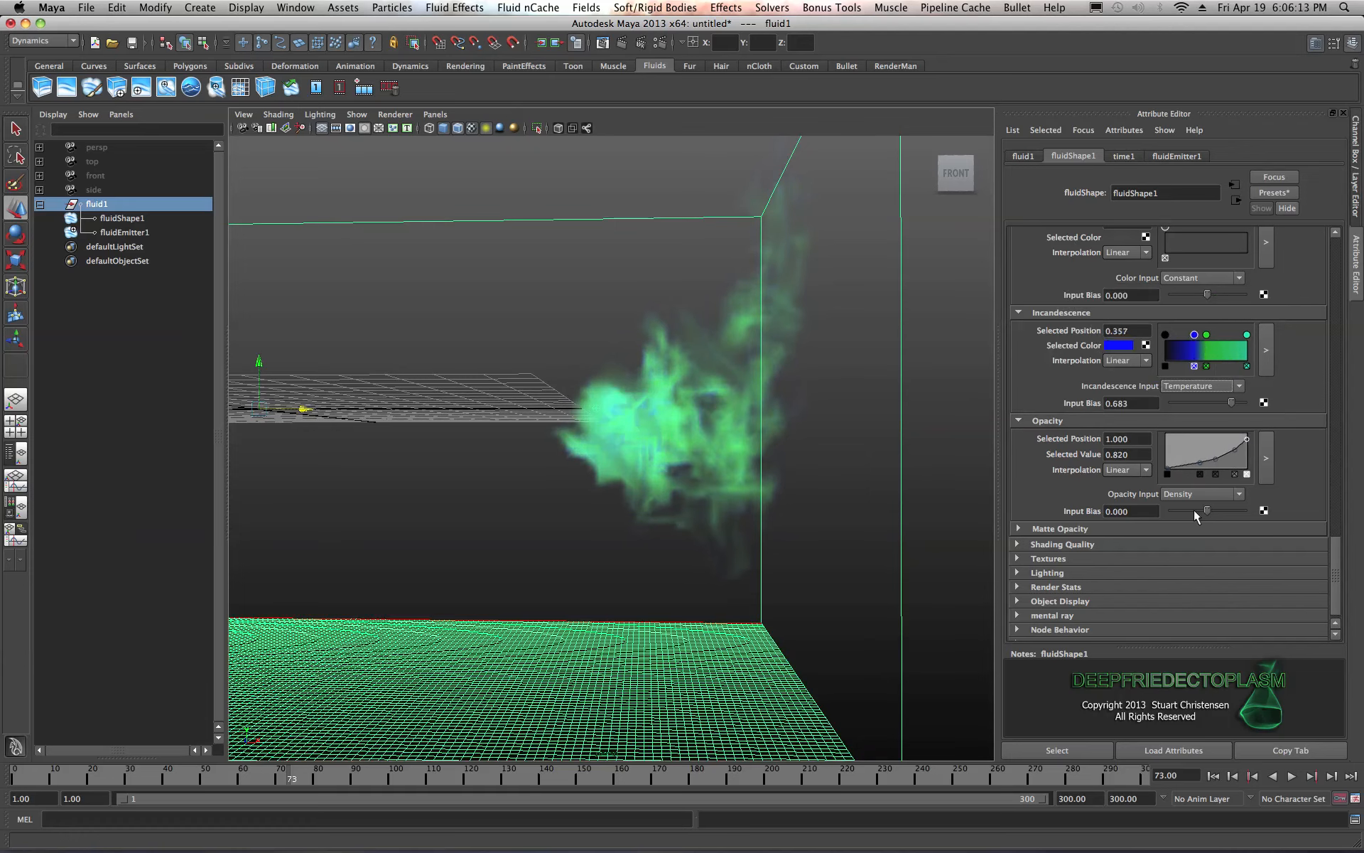
- Set the opacity input bias to 0.188 and place the blue incandescence marker at 0.261 and the green one at 0.557
mouse_move(1206, 512)
mouse_down()
mouse_move(1197, 506)
mouse_move(1214, 506)
mouse_up()
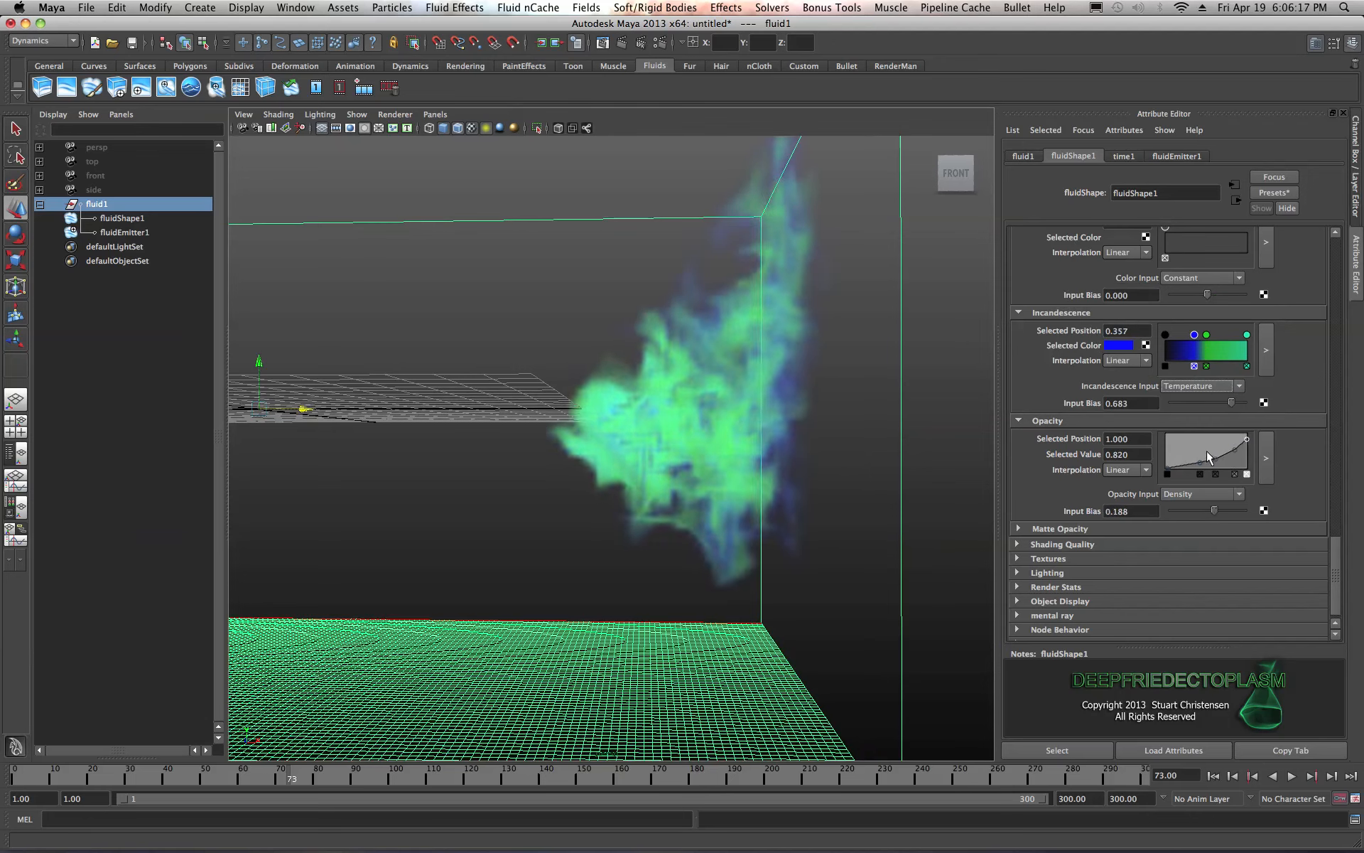
mouse_move(1214, 510)
mouse_down()
mouse_move(1230, 511)
mouse_move(1214, 510)
mouse_up()
mouse_move(1196, 338)
mouse_down()
mouse_move(1227, 342)
mouse_move(1189, 344)
mouse_up()
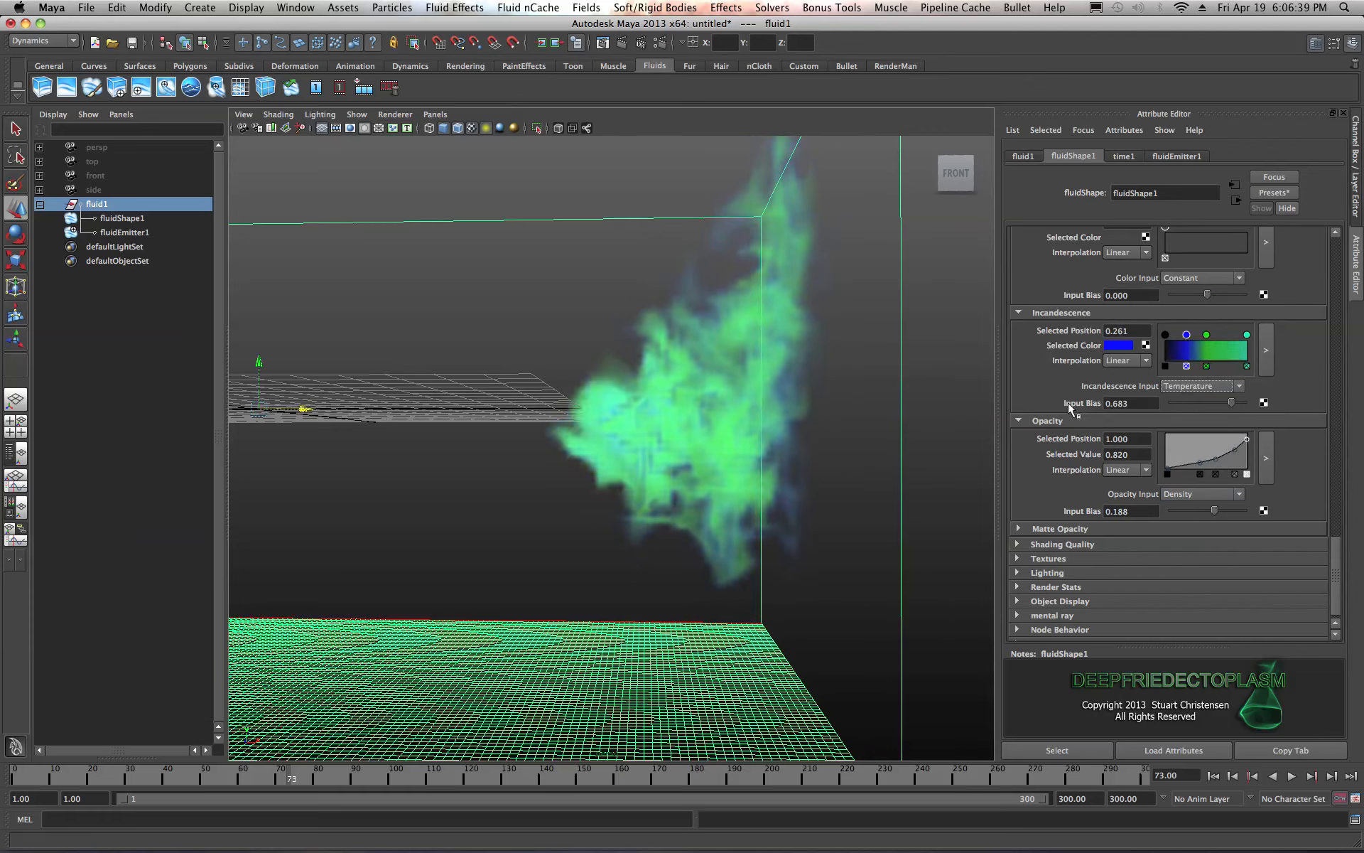
click(1211, 342)
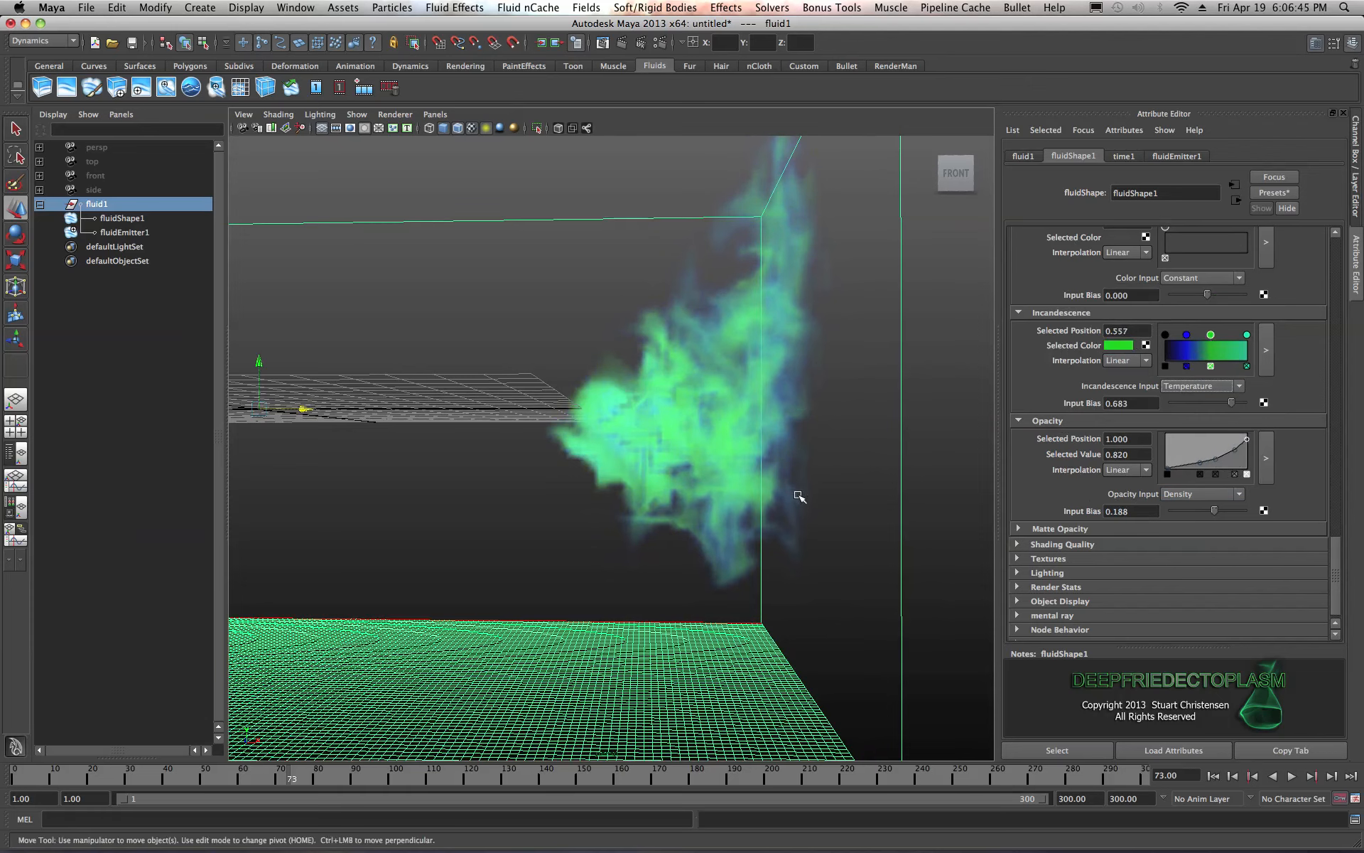
- Enable Self Shadow in the fluid's lighting settings
scroll(1075, 431, down, 1)
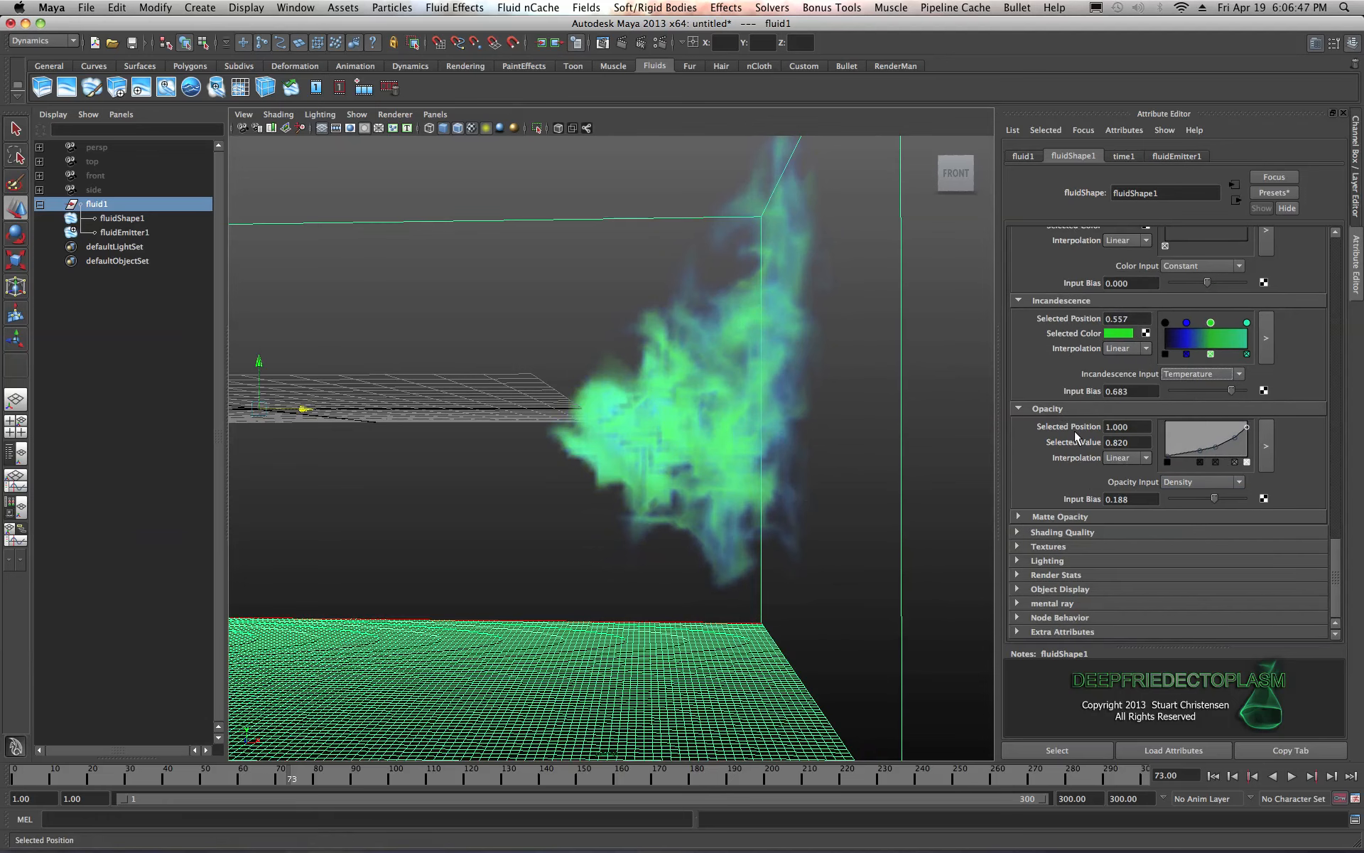
click(1018, 561)
click(1121, 447)
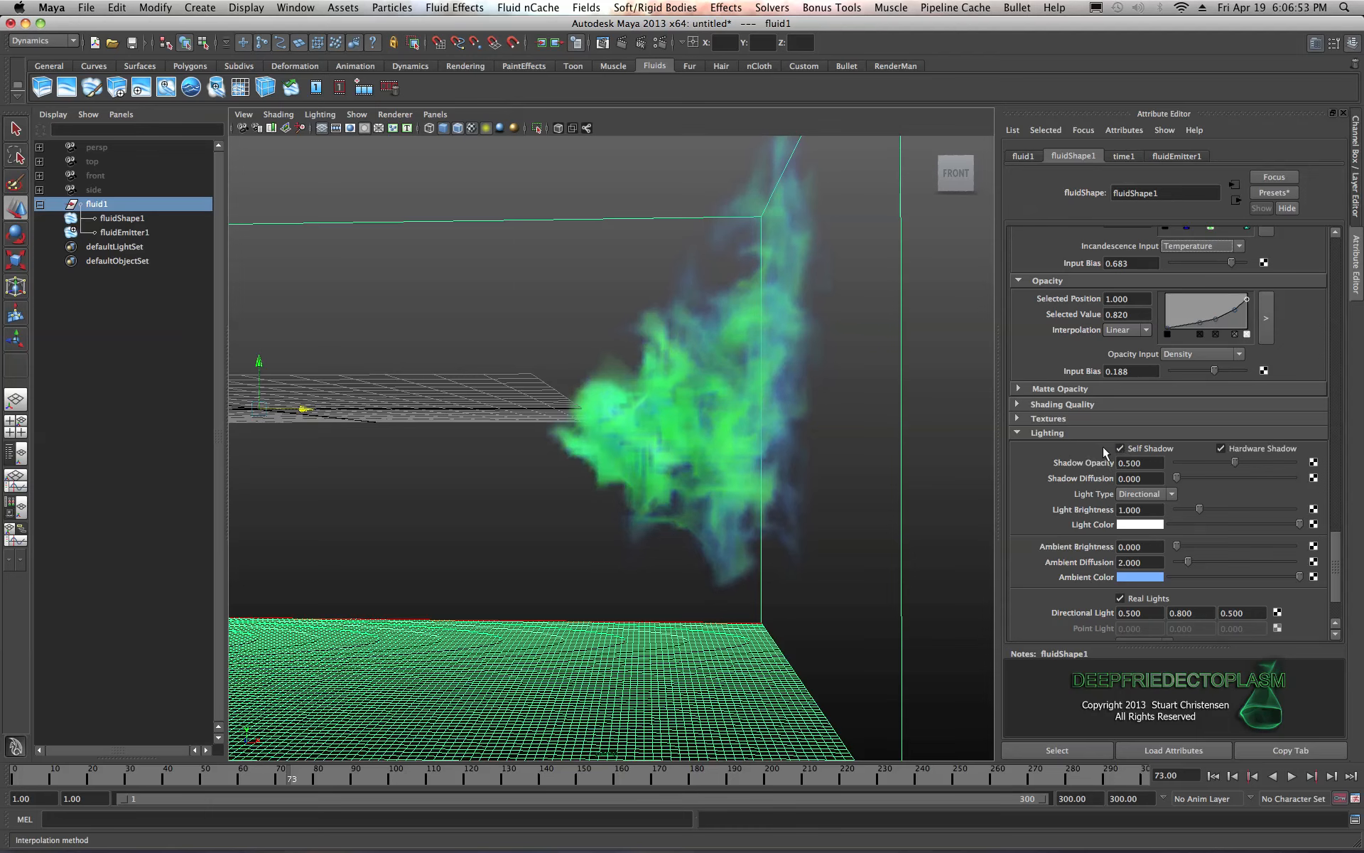
scroll(1138, 489, down, 2)
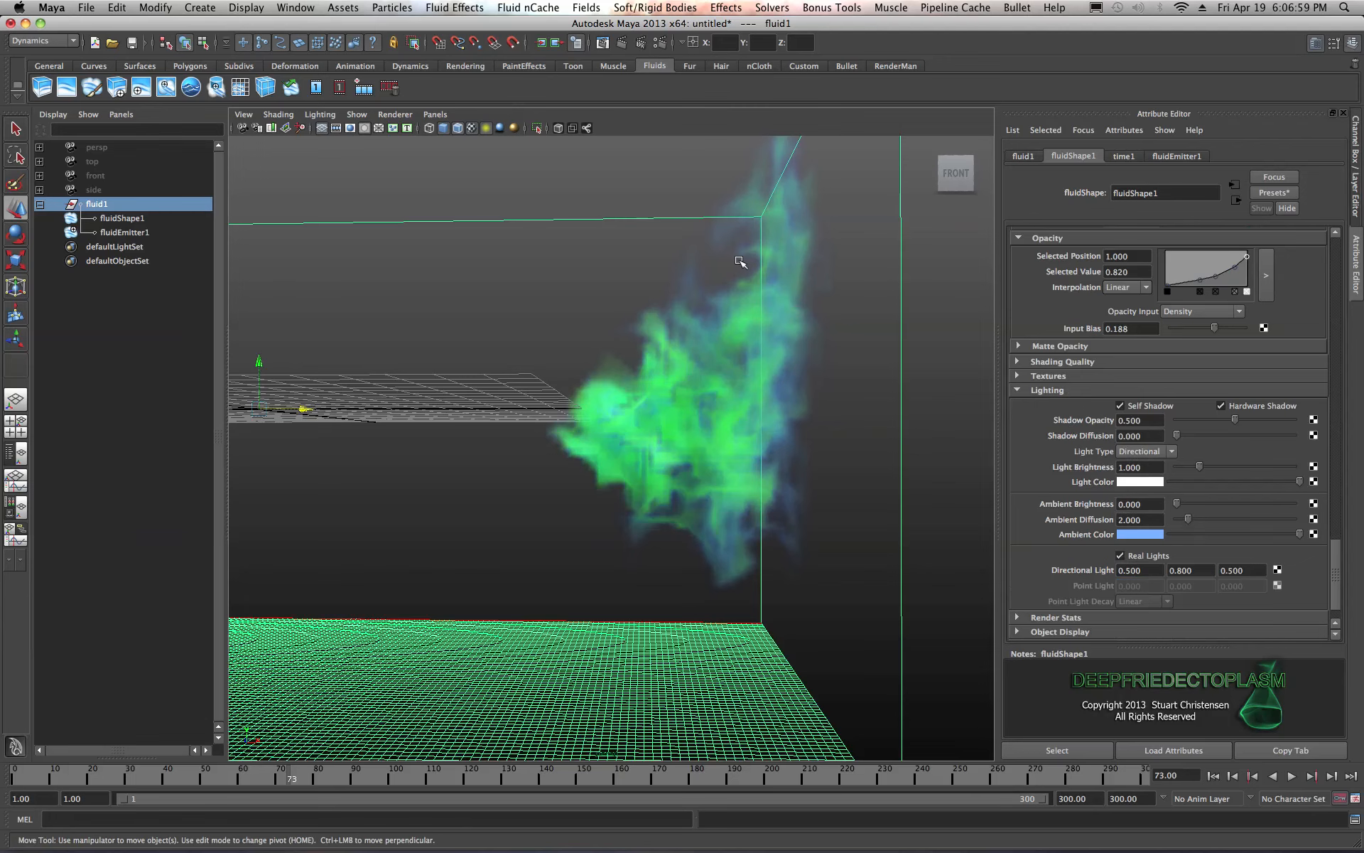
- Render frame 73 with mental ray in the Render View to check the self-shadowed fluid
drag(1363, 98, 309, 131)
click(242, 164)
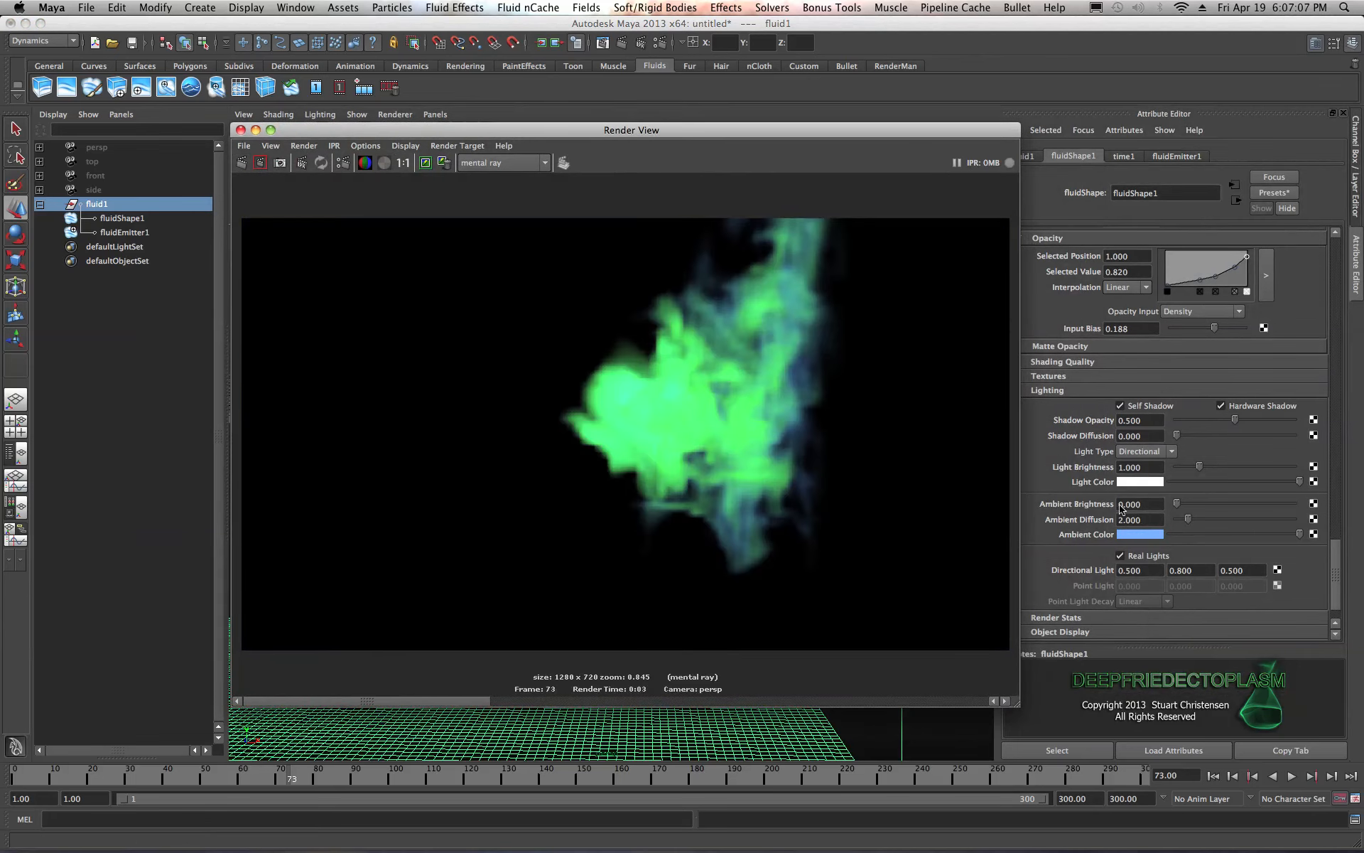
- Set the incandescence input bias to 0.426 and the opacity input bias to 0.089, checking them with a new render of frame 73
drag(1333, 577, 1333, 539)
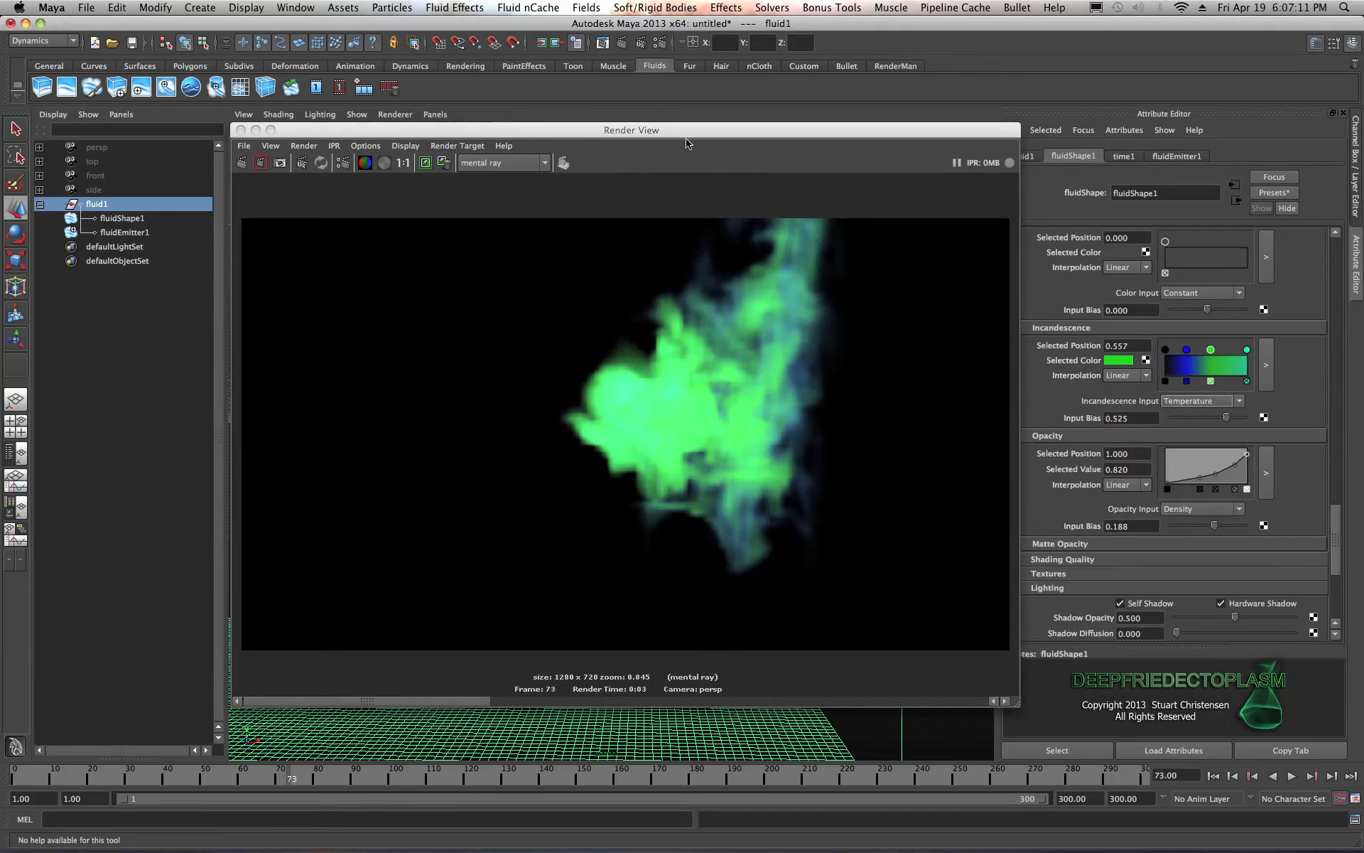
drag(674, 132, 1363, 135)
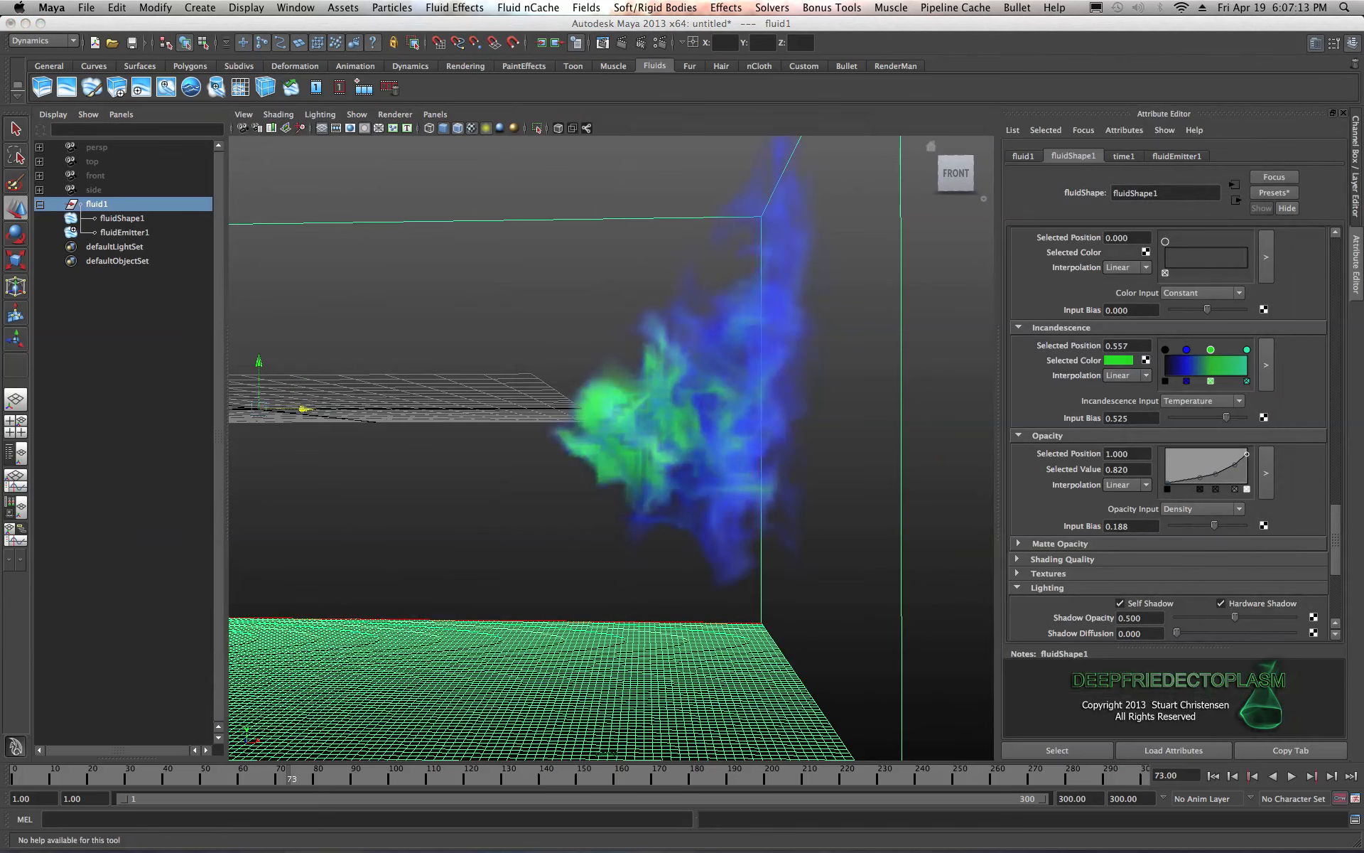
drag(1228, 421, 1223, 420)
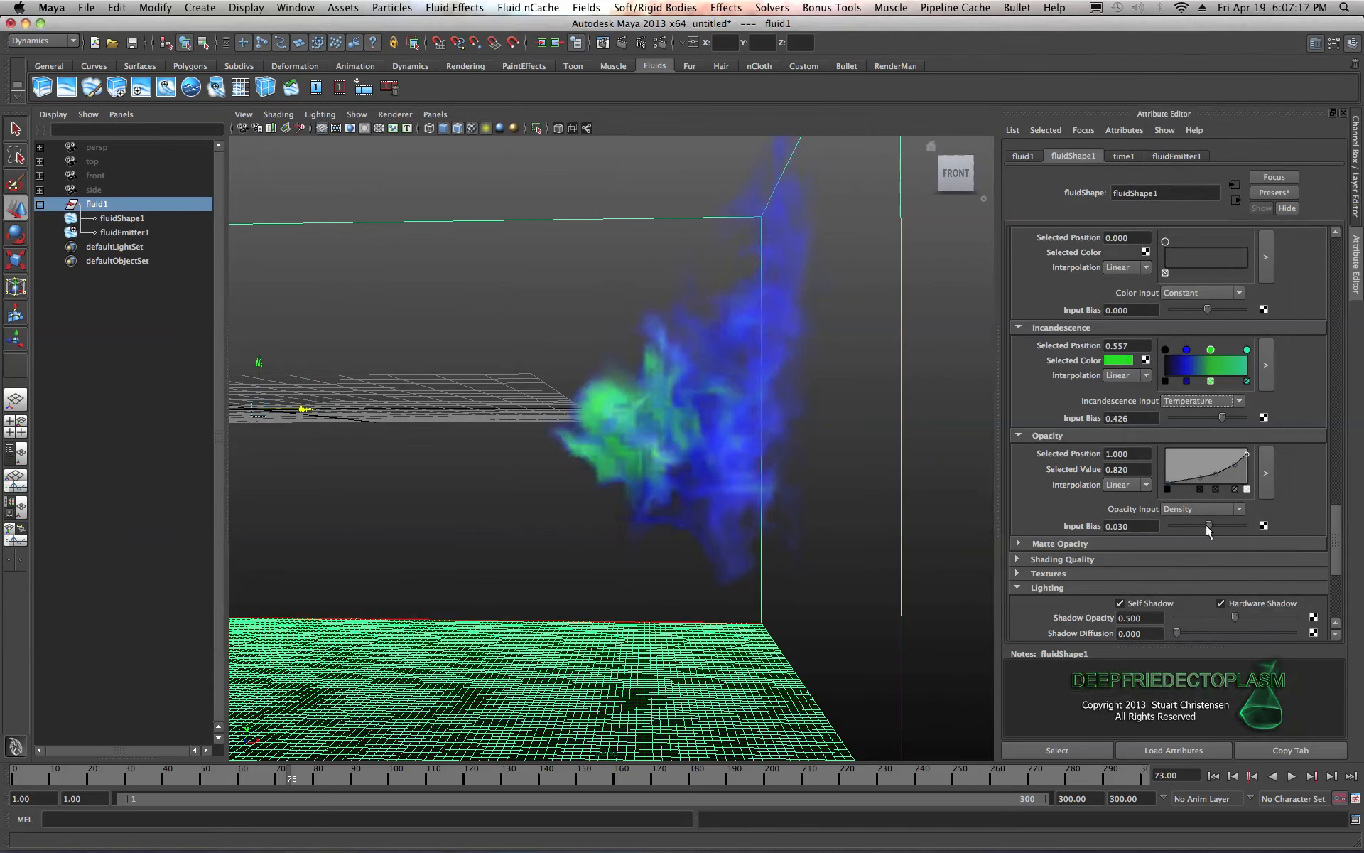
drag(1206, 524, 1210, 524)
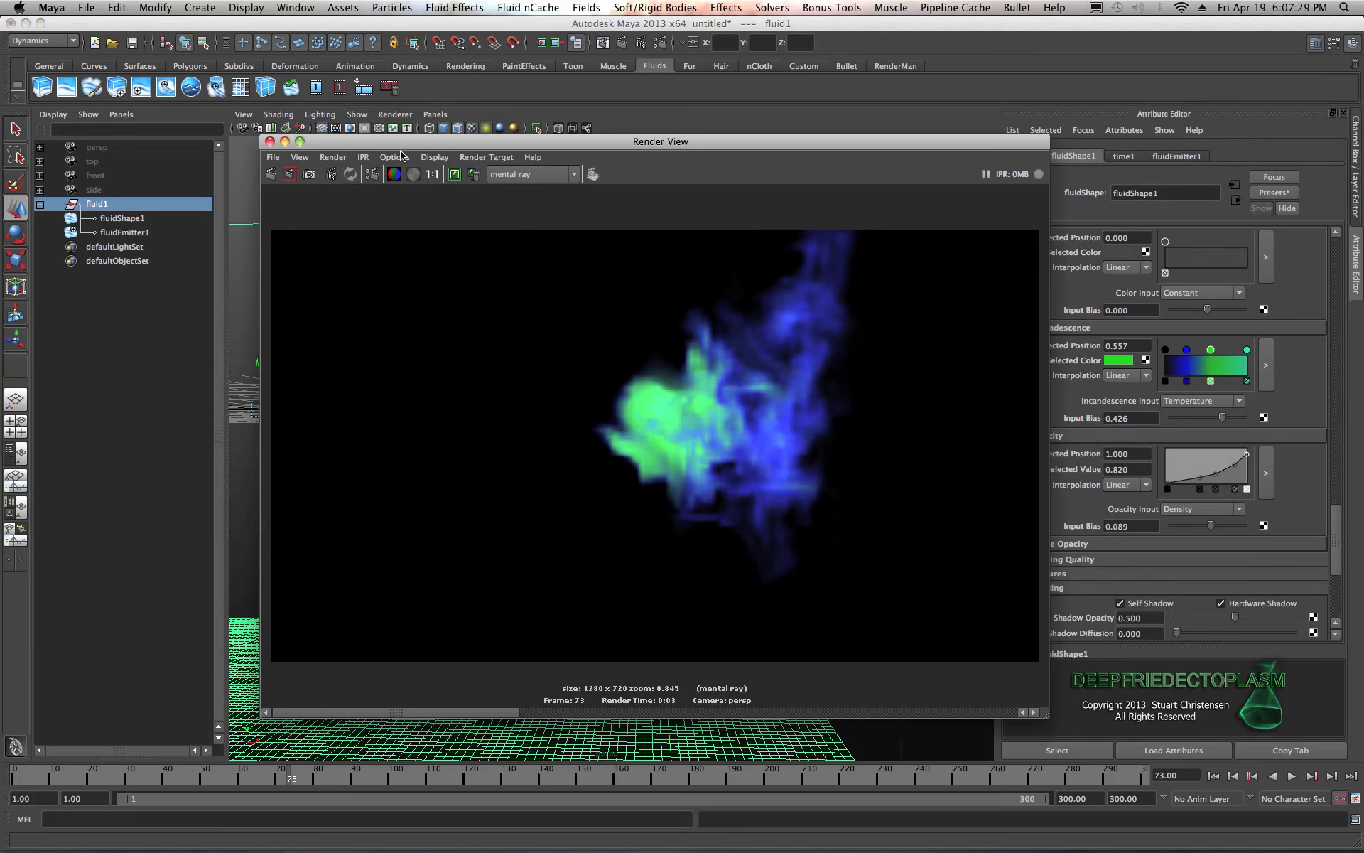
drag(379, 144, 1363, 192)
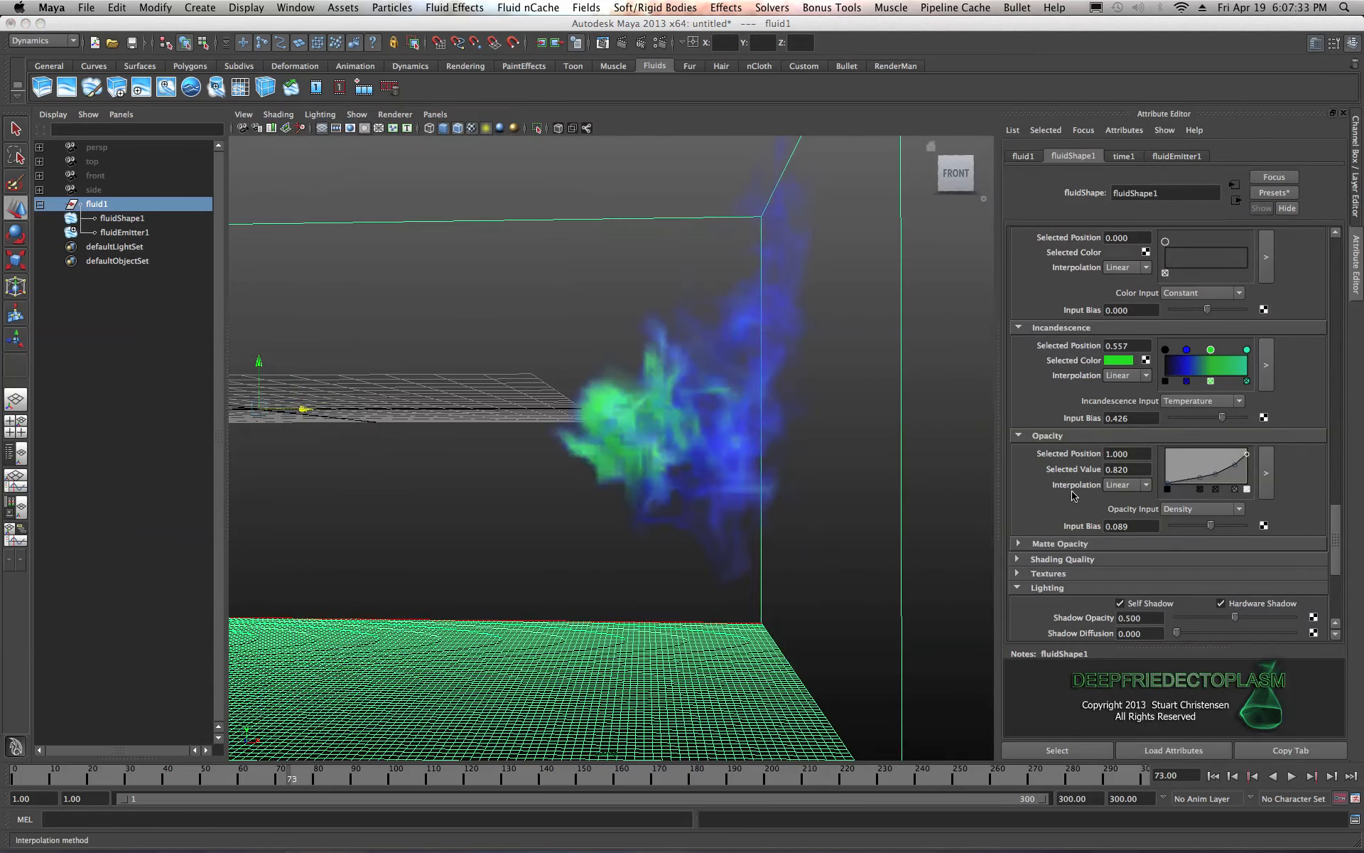
- Bring the whole container back into view and set its base resolution to 40
scroll(1077, 464, up, 15)
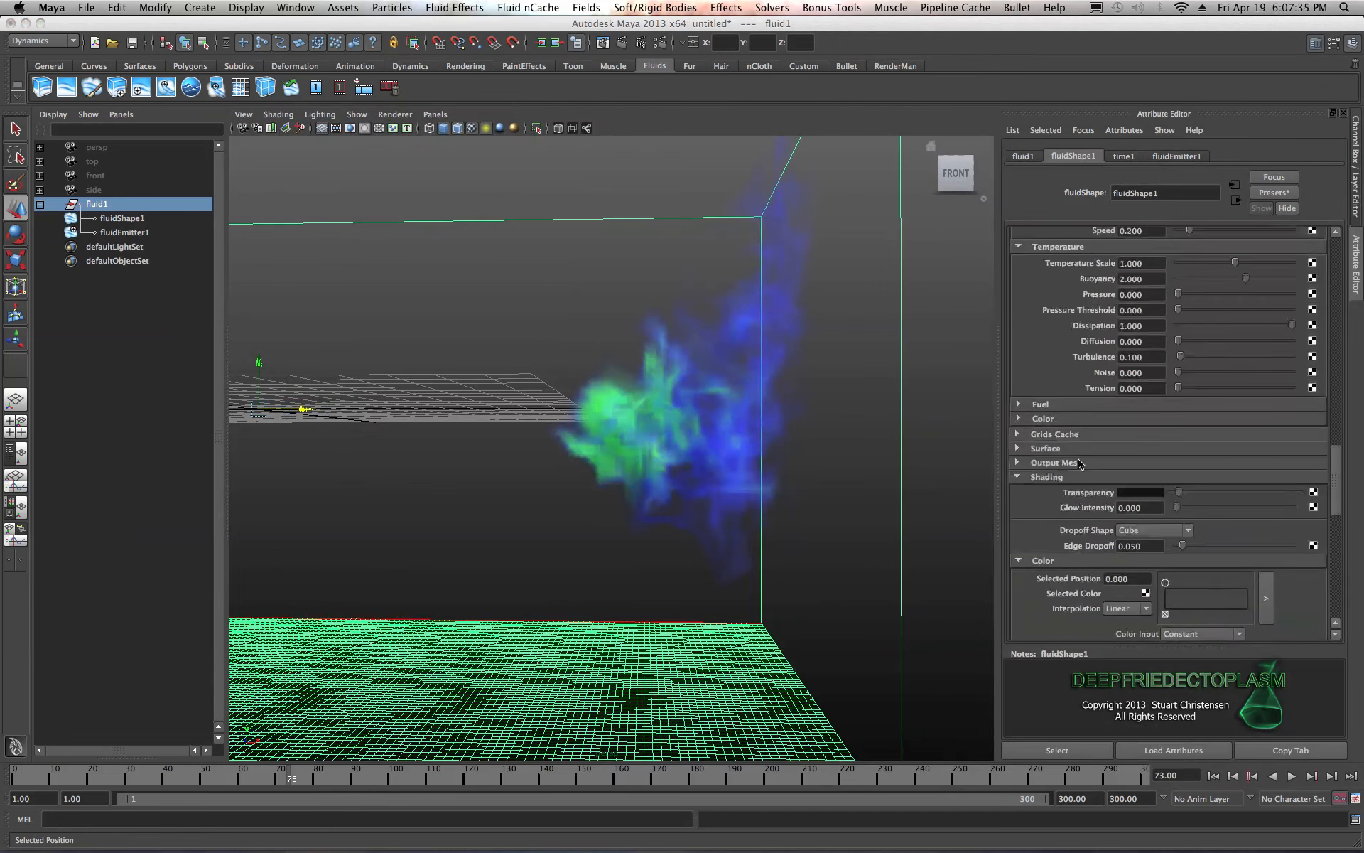
scroll(1079, 462, up, 15)
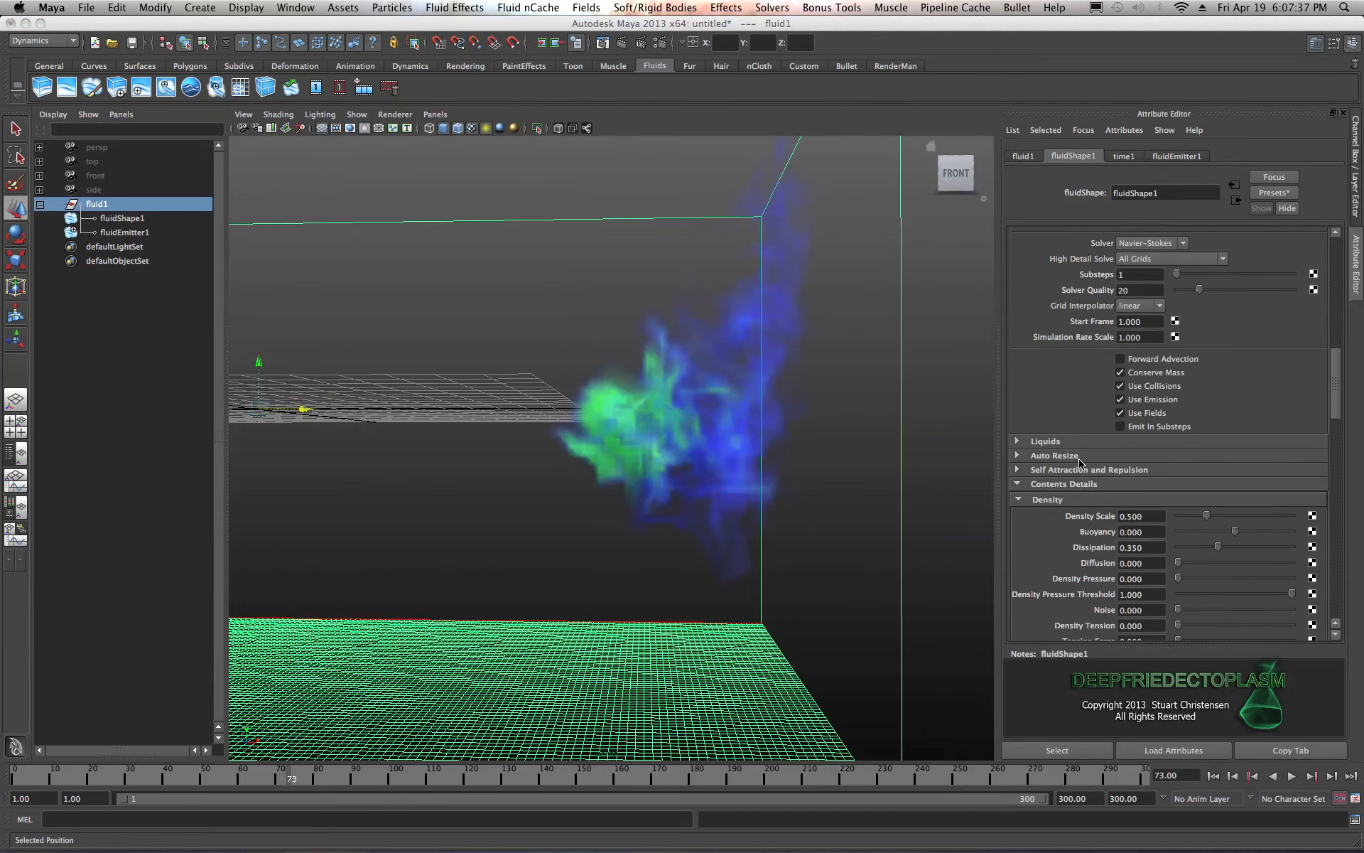
scroll(590, 497, down, 5)
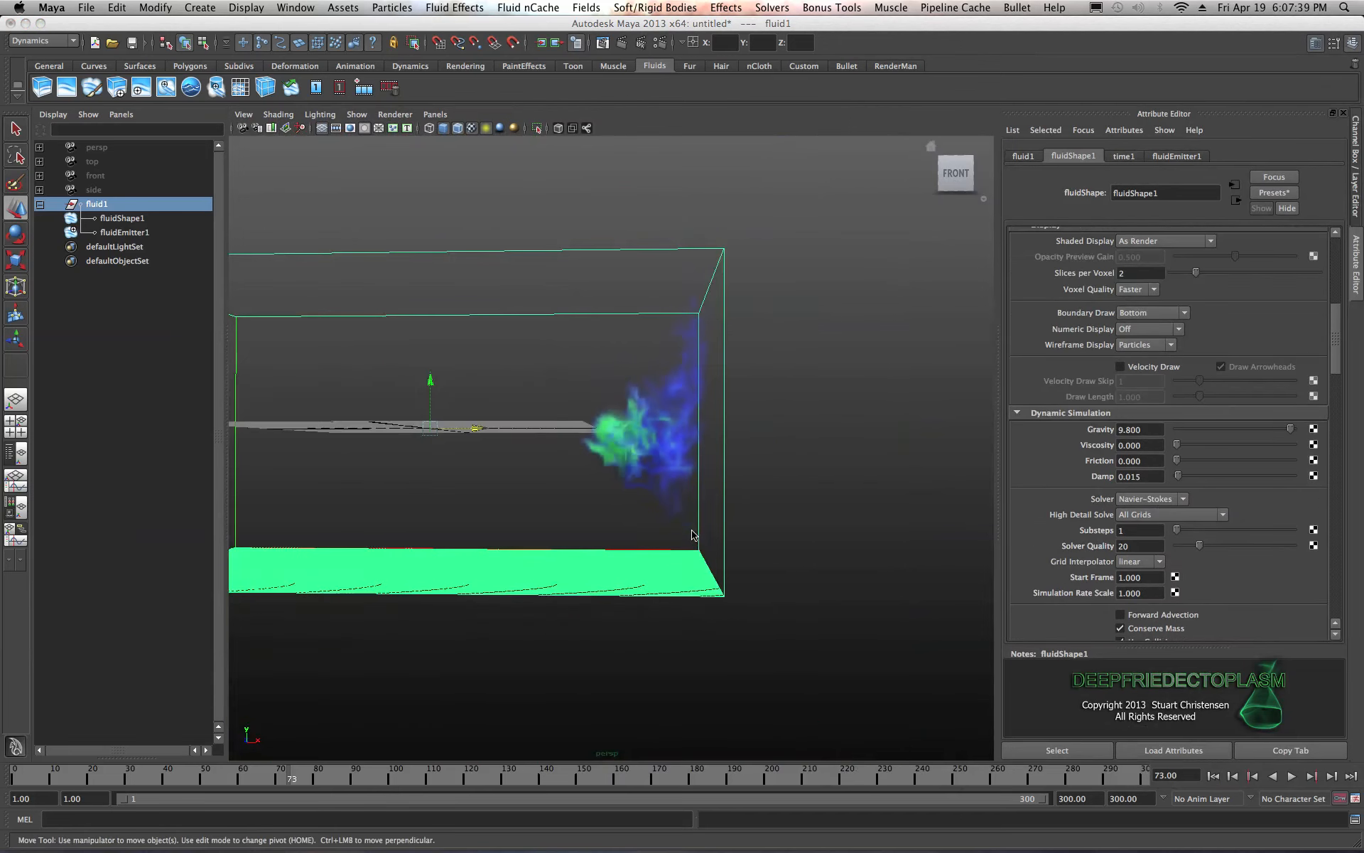
alt+middle_drag(587, 508, 732, 532)
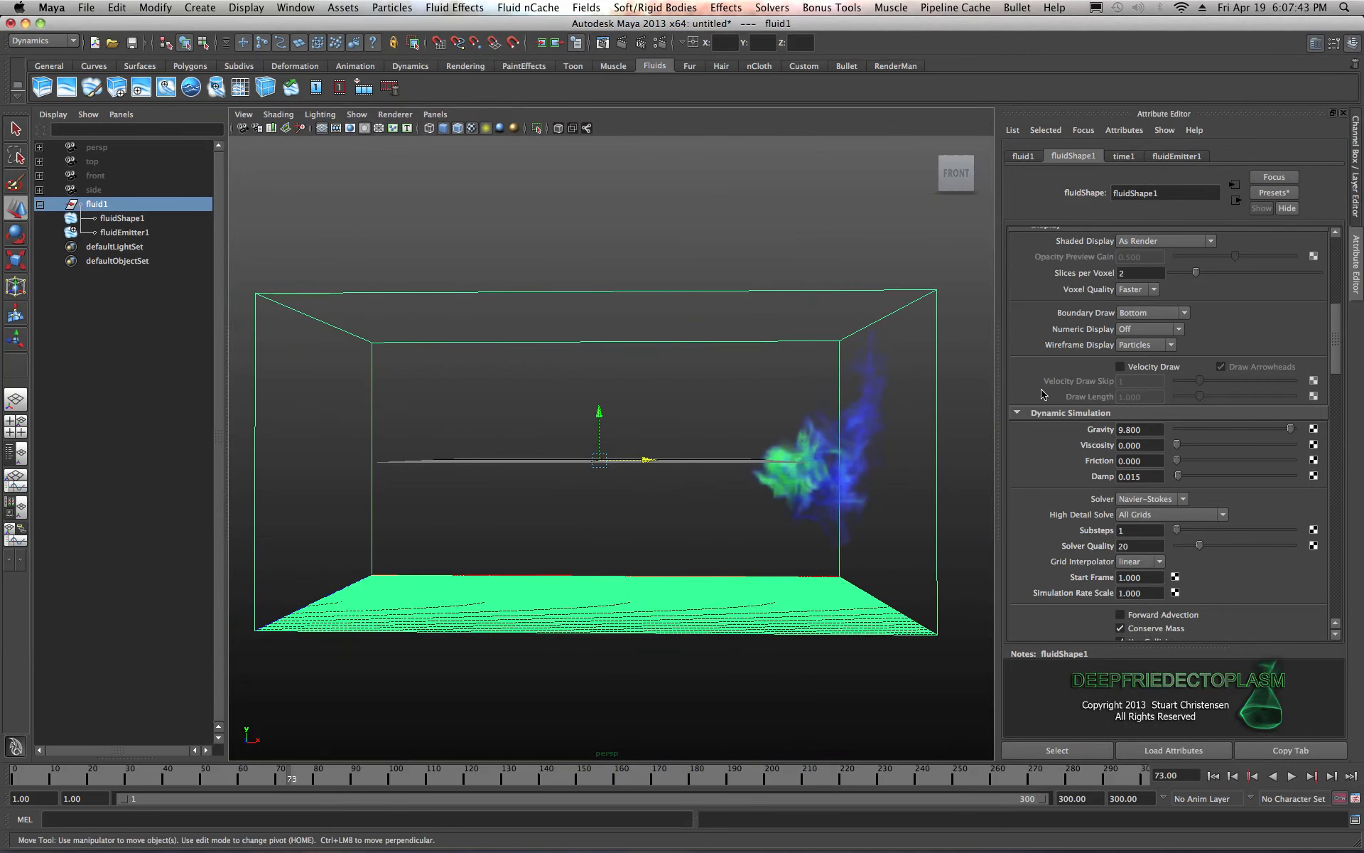
scroll(1033, 416, down, 2)
scroll(836, 424, down, 2)
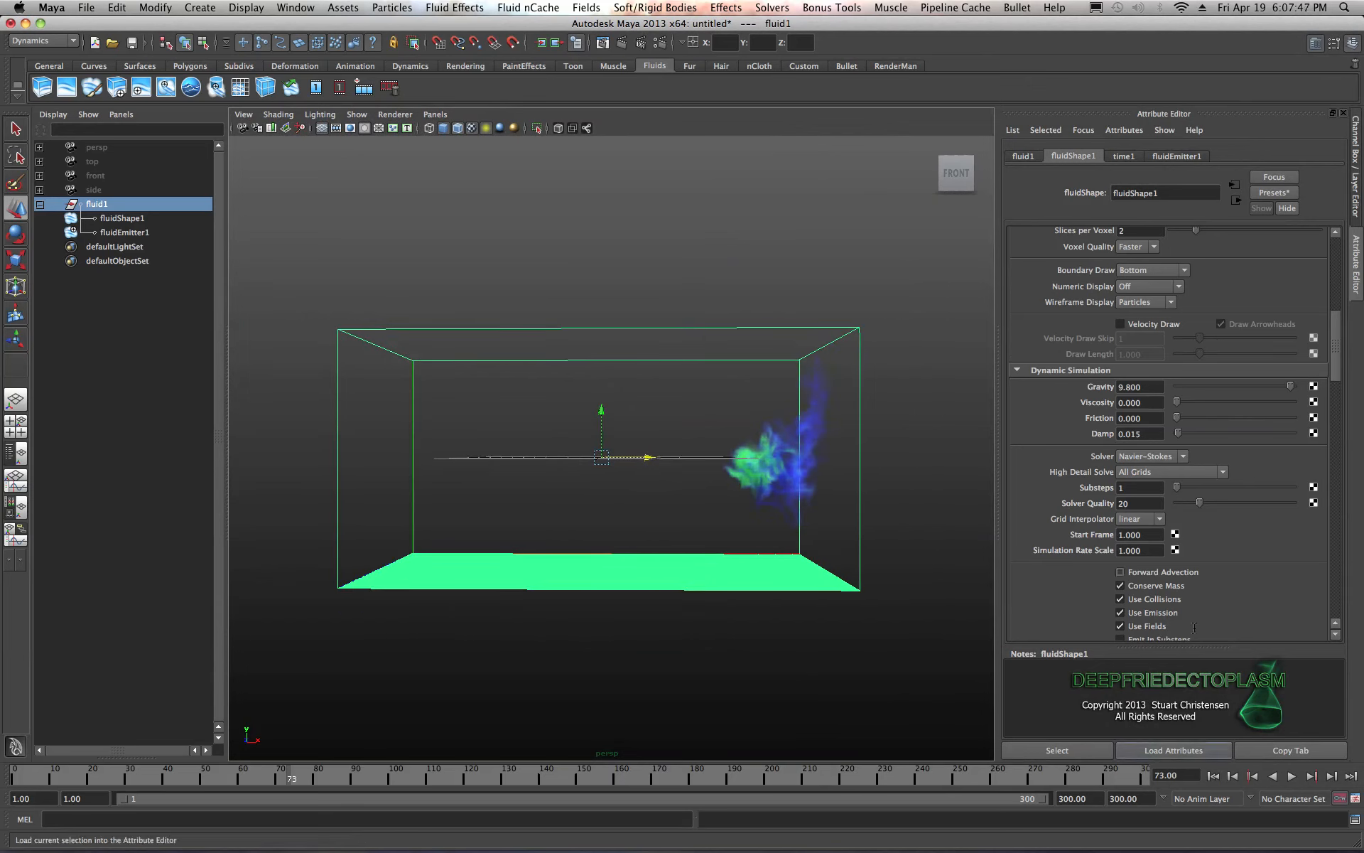
scroll(1050, 373, up, 10)
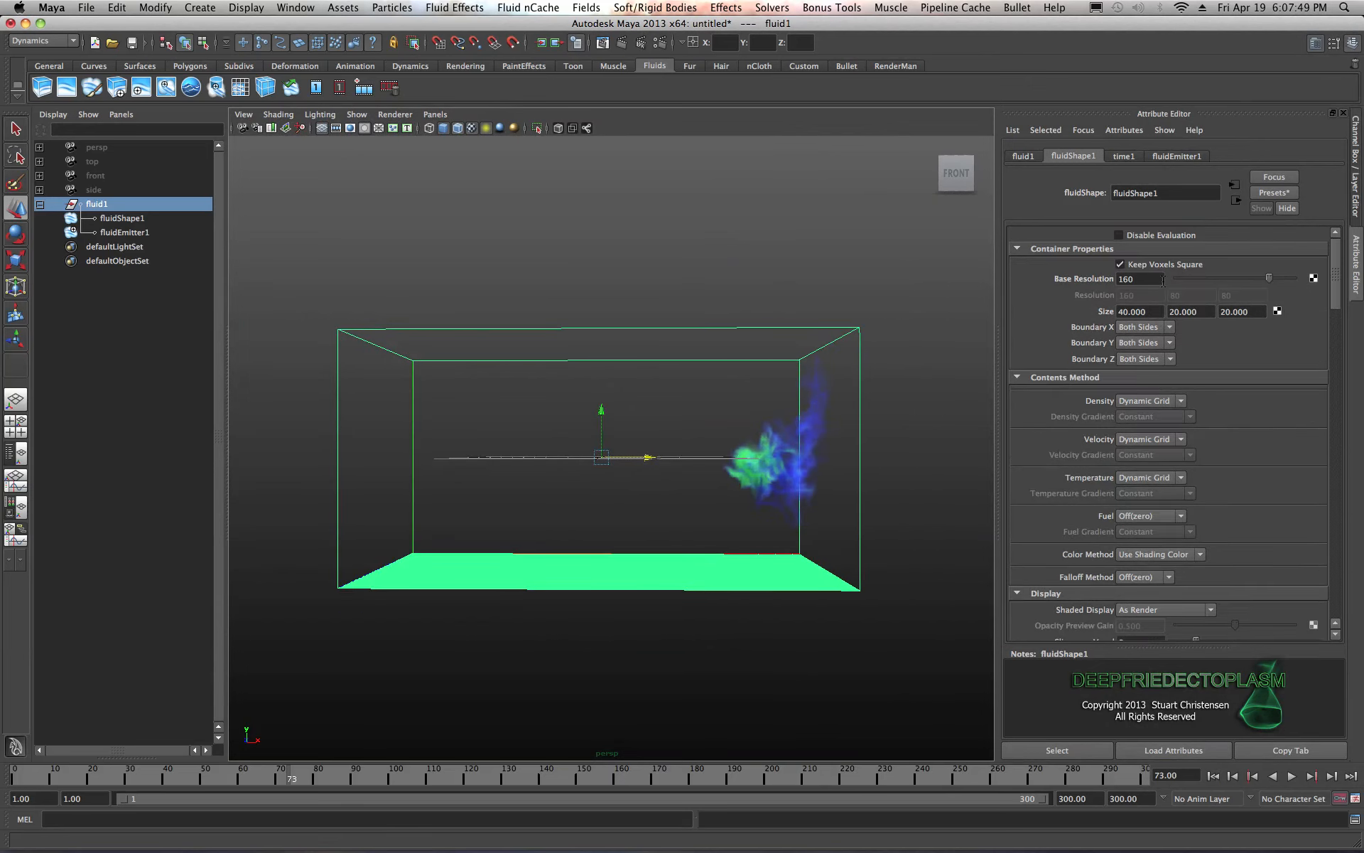
drag(1164, 280, 1120, 277)
text(40)
key(Tab)
- Play the low-resolution simulation from frame 1 and stop it at frame 233
click(1213, 776)
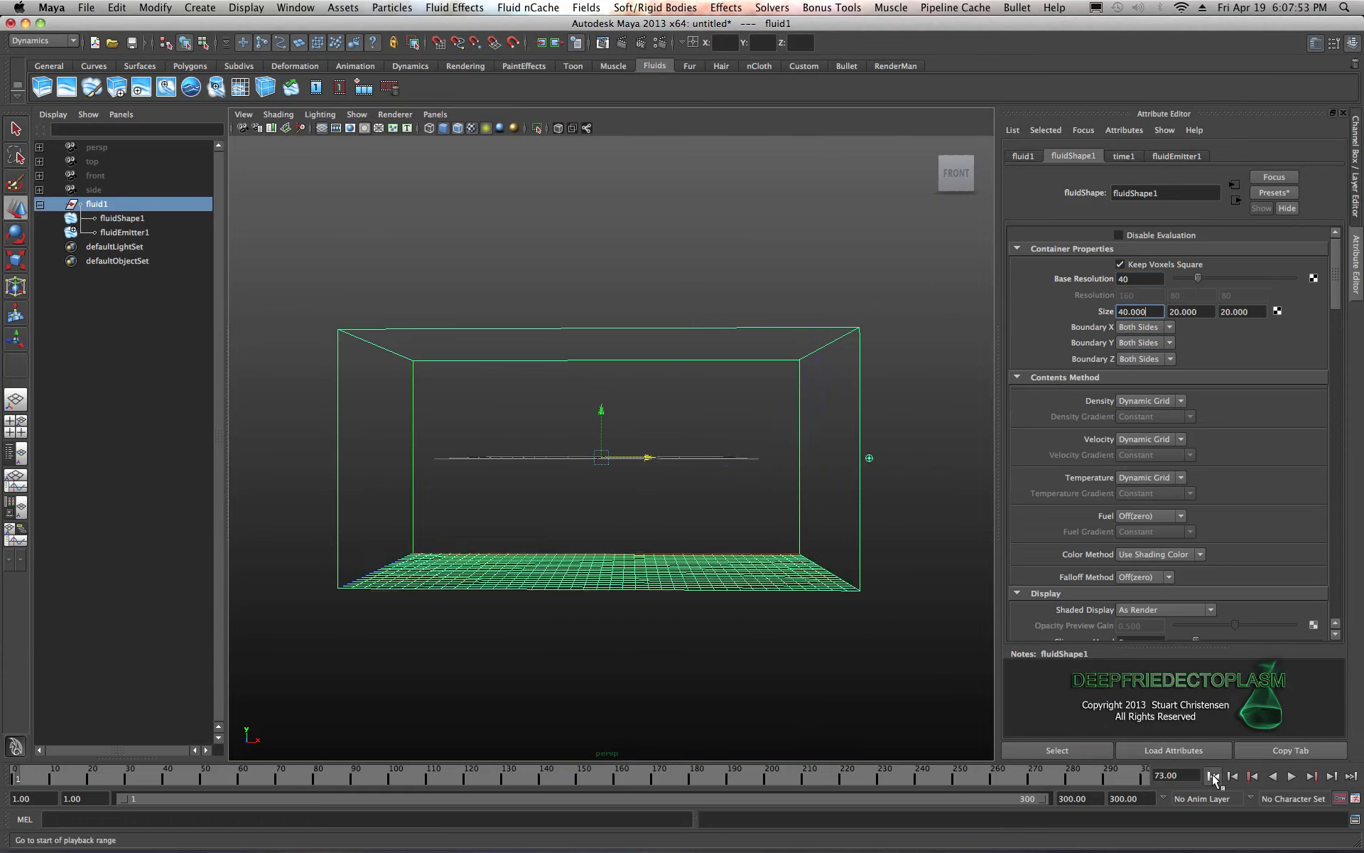
click(1289, 776)
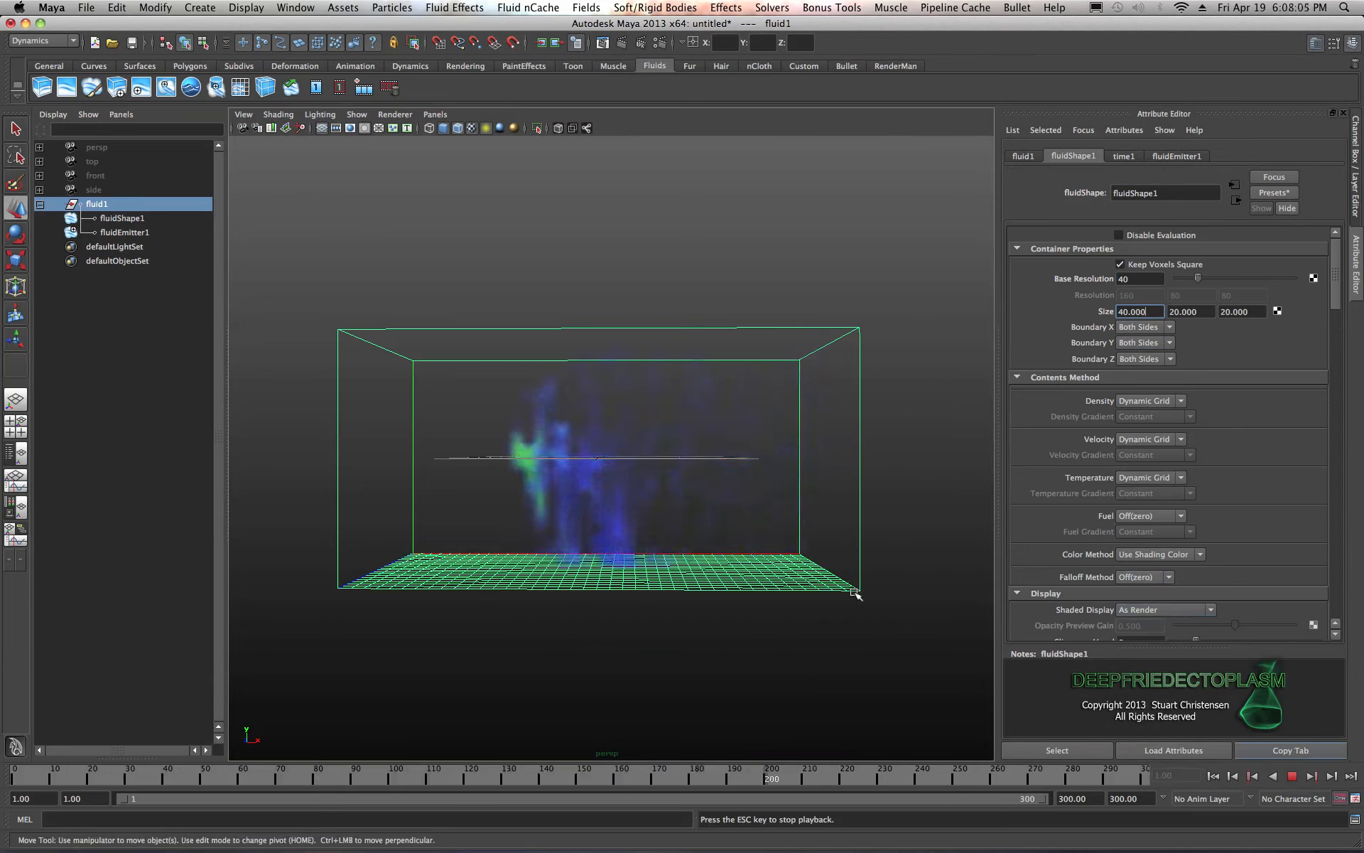
key(Escape)
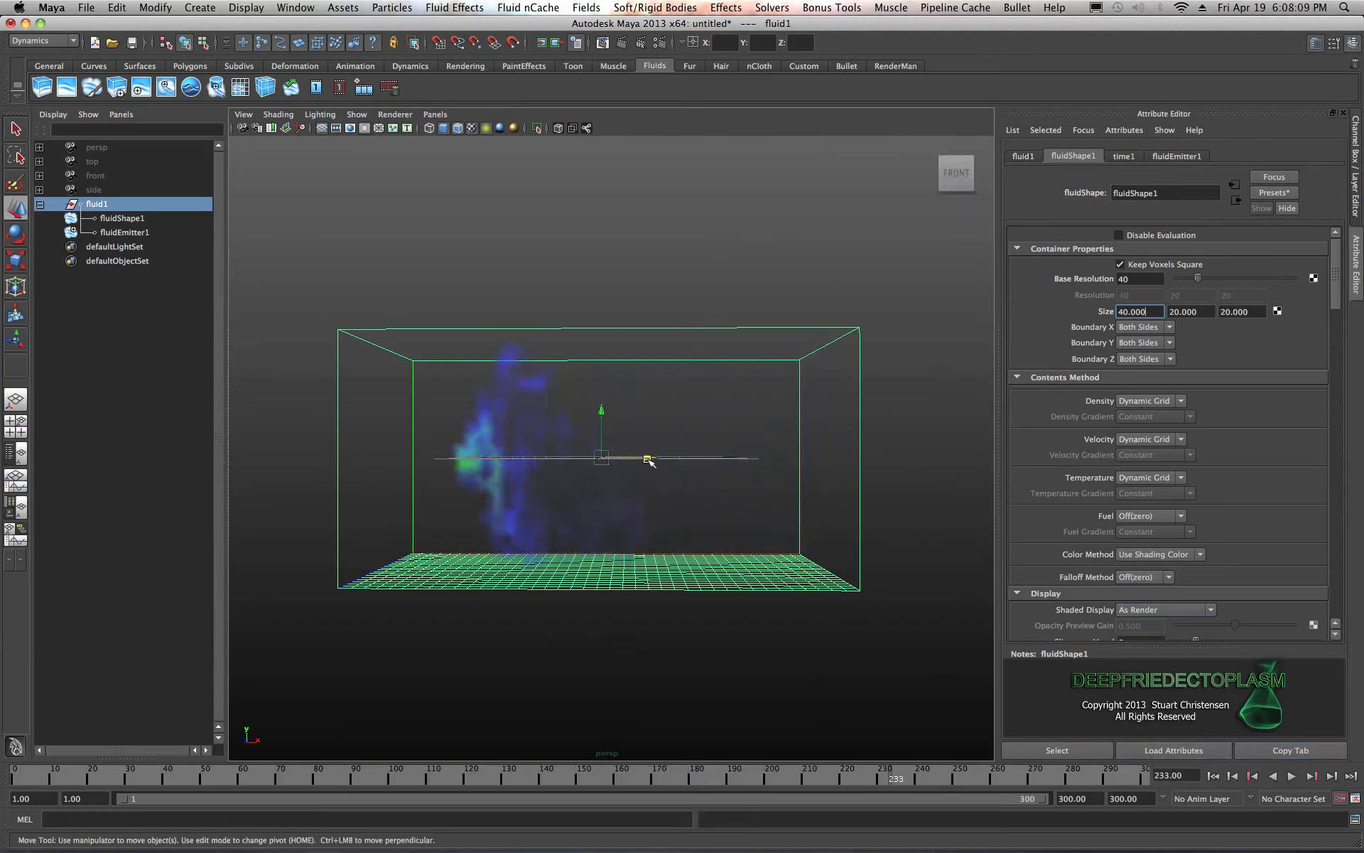
scroll(1061, 366, down, 10)
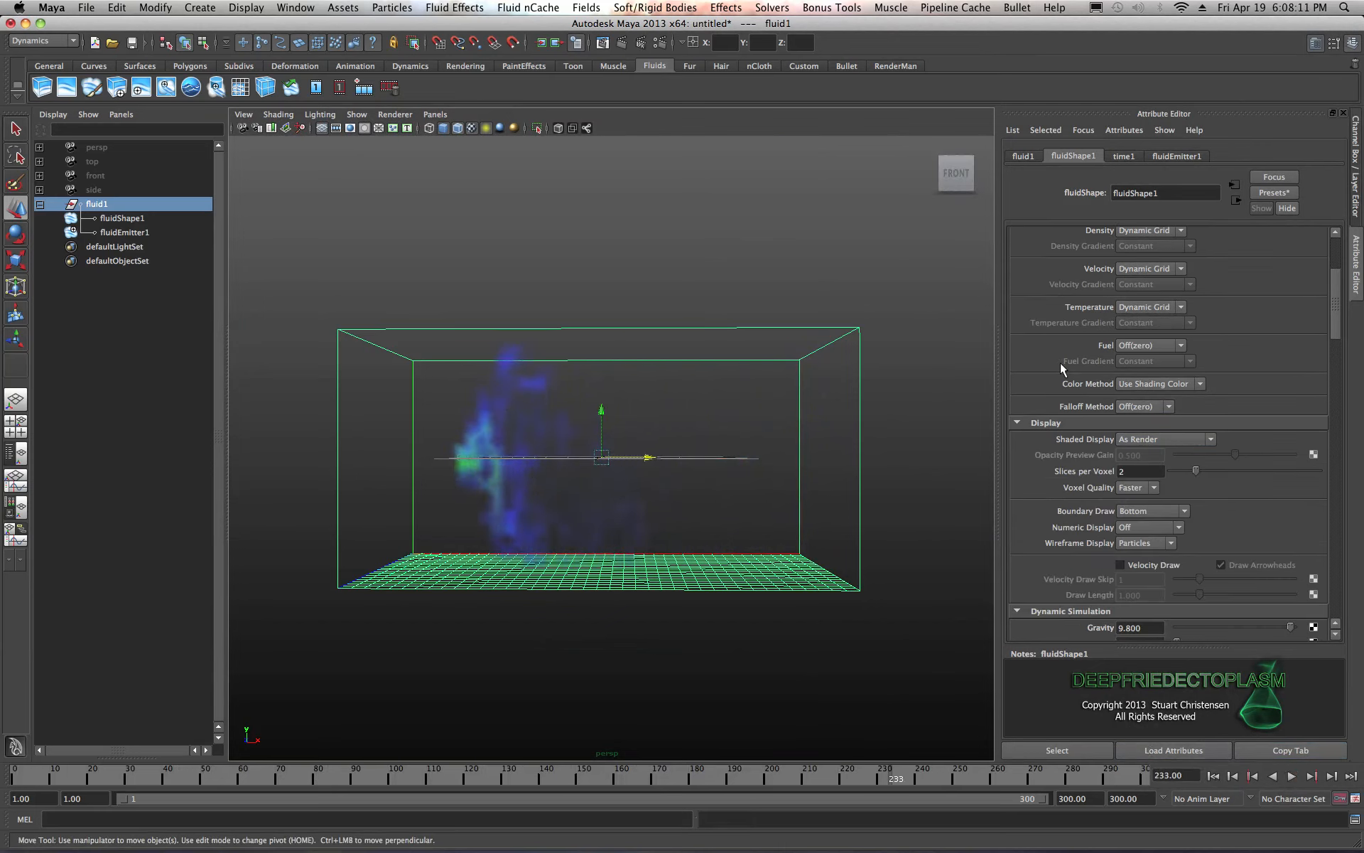
- Enable Auto Resize for the fluid container and play the simulation from frame 1, stopping at frame 179
scroll(1061, 366, down, 6)
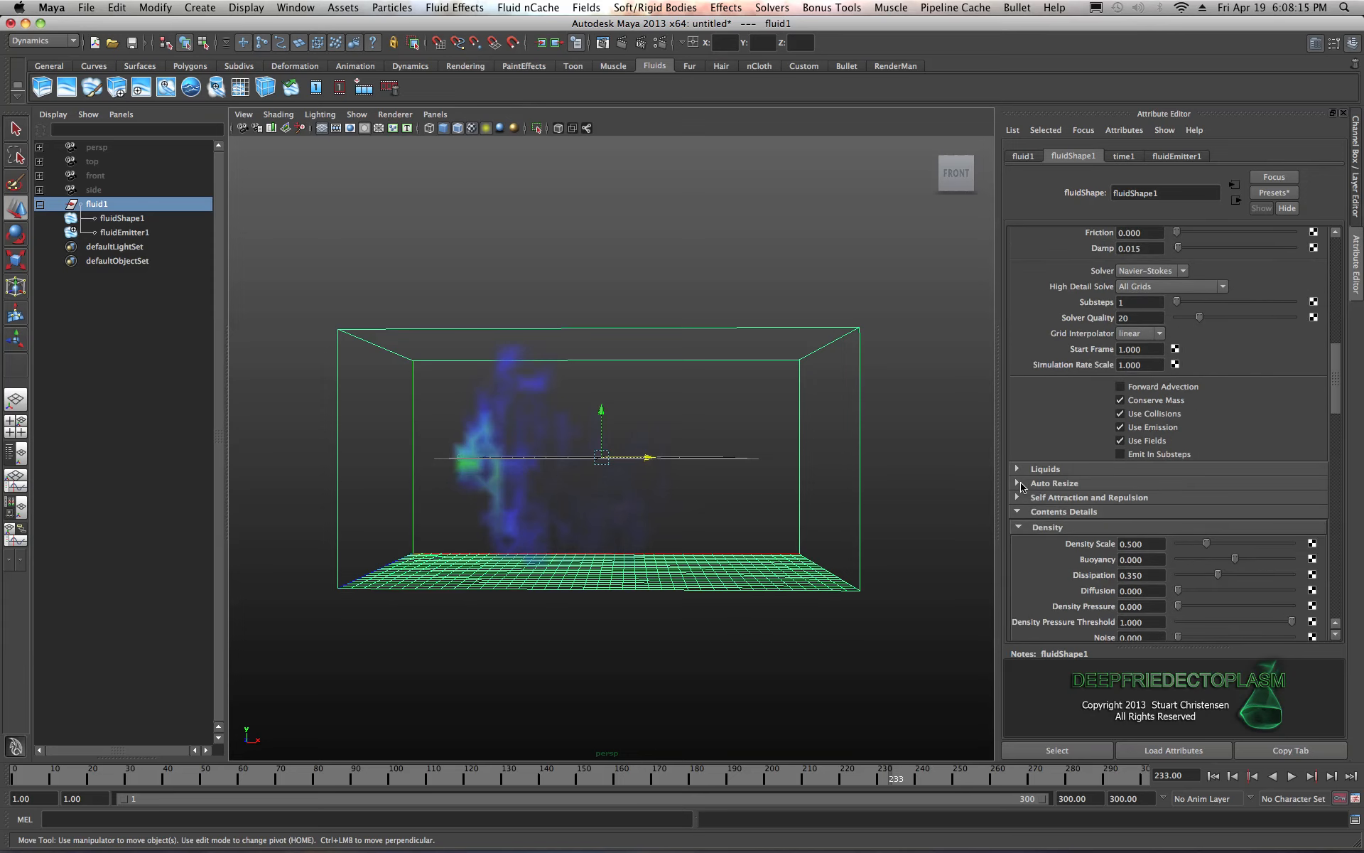
click(1019, 483)
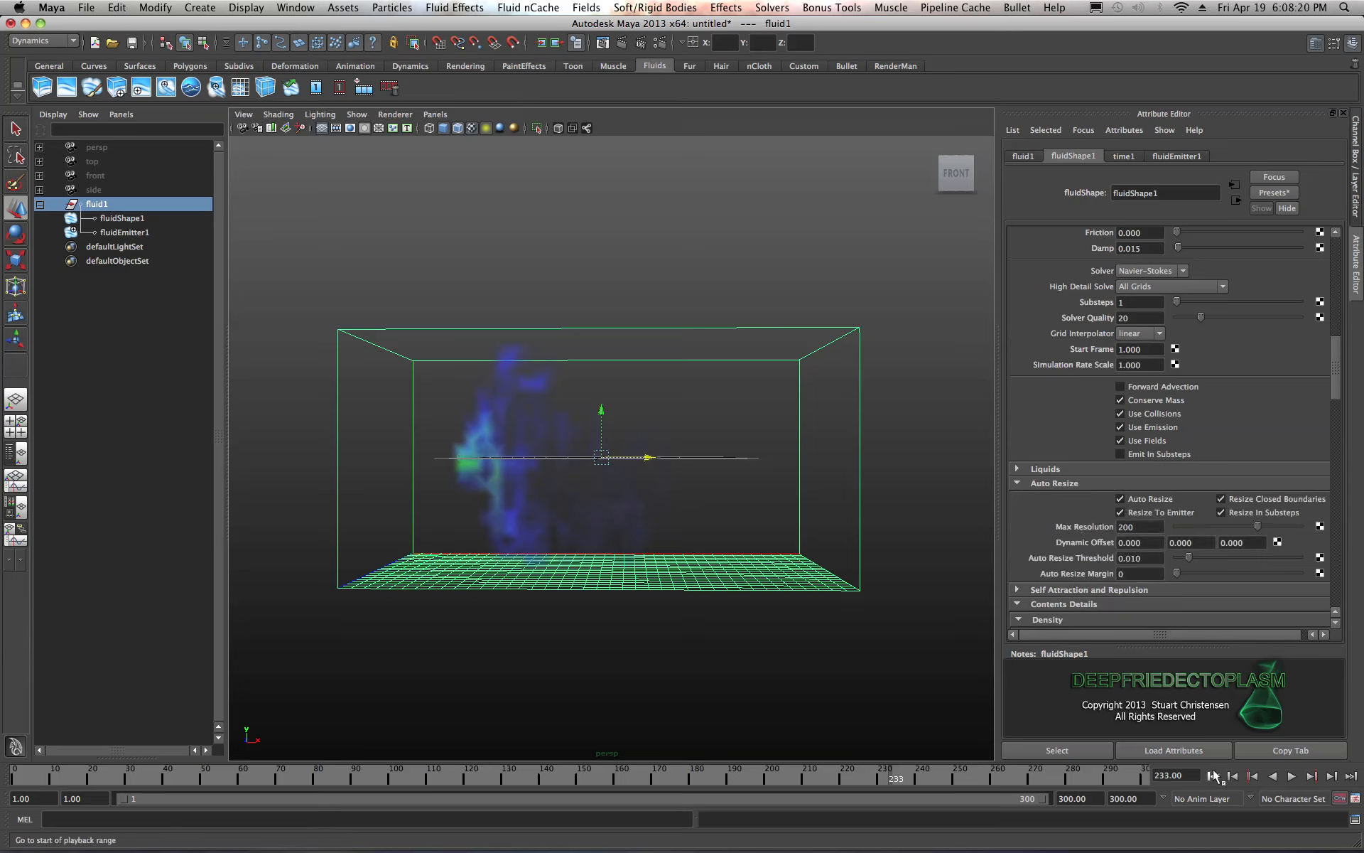
click(1213, 776)
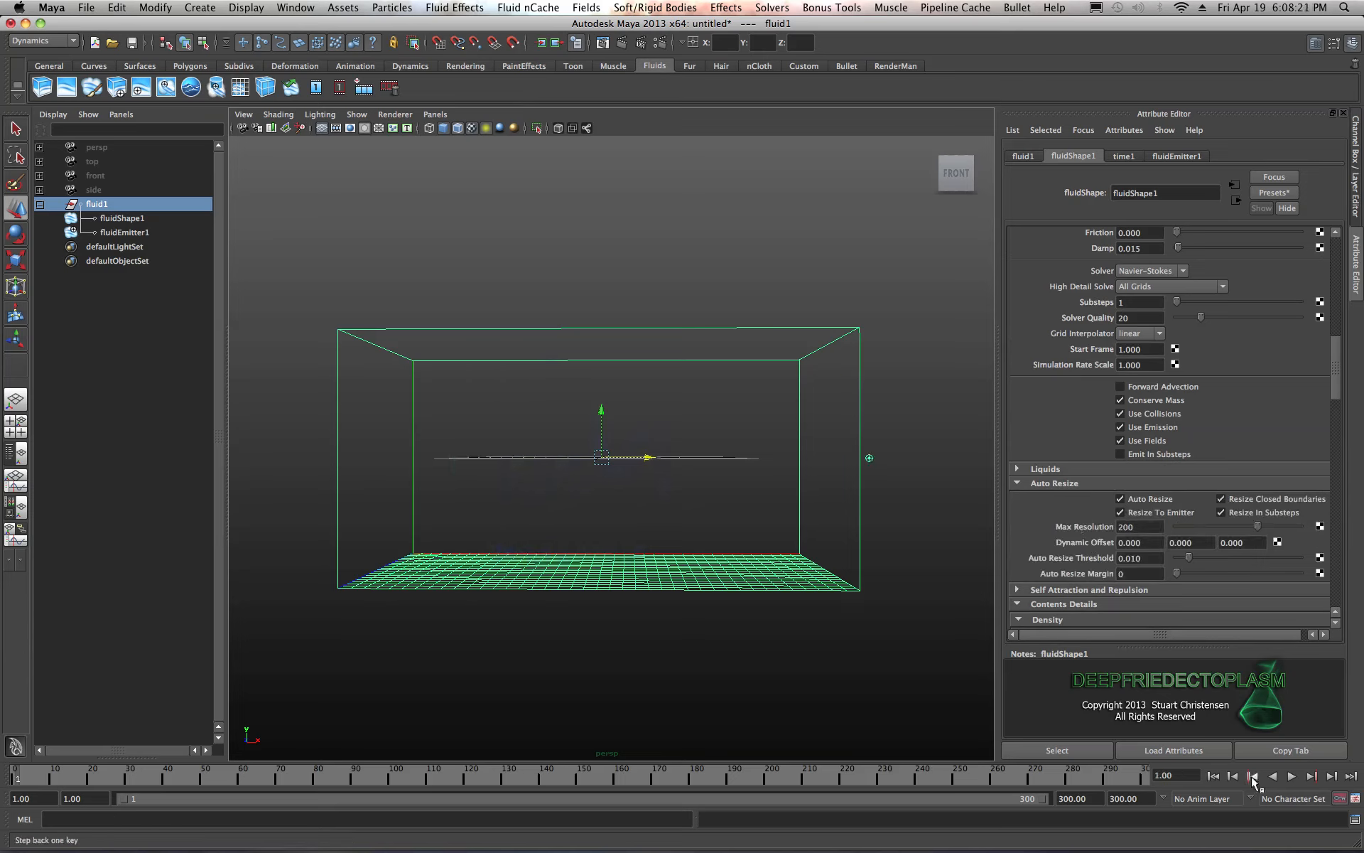
click(1292, 776)
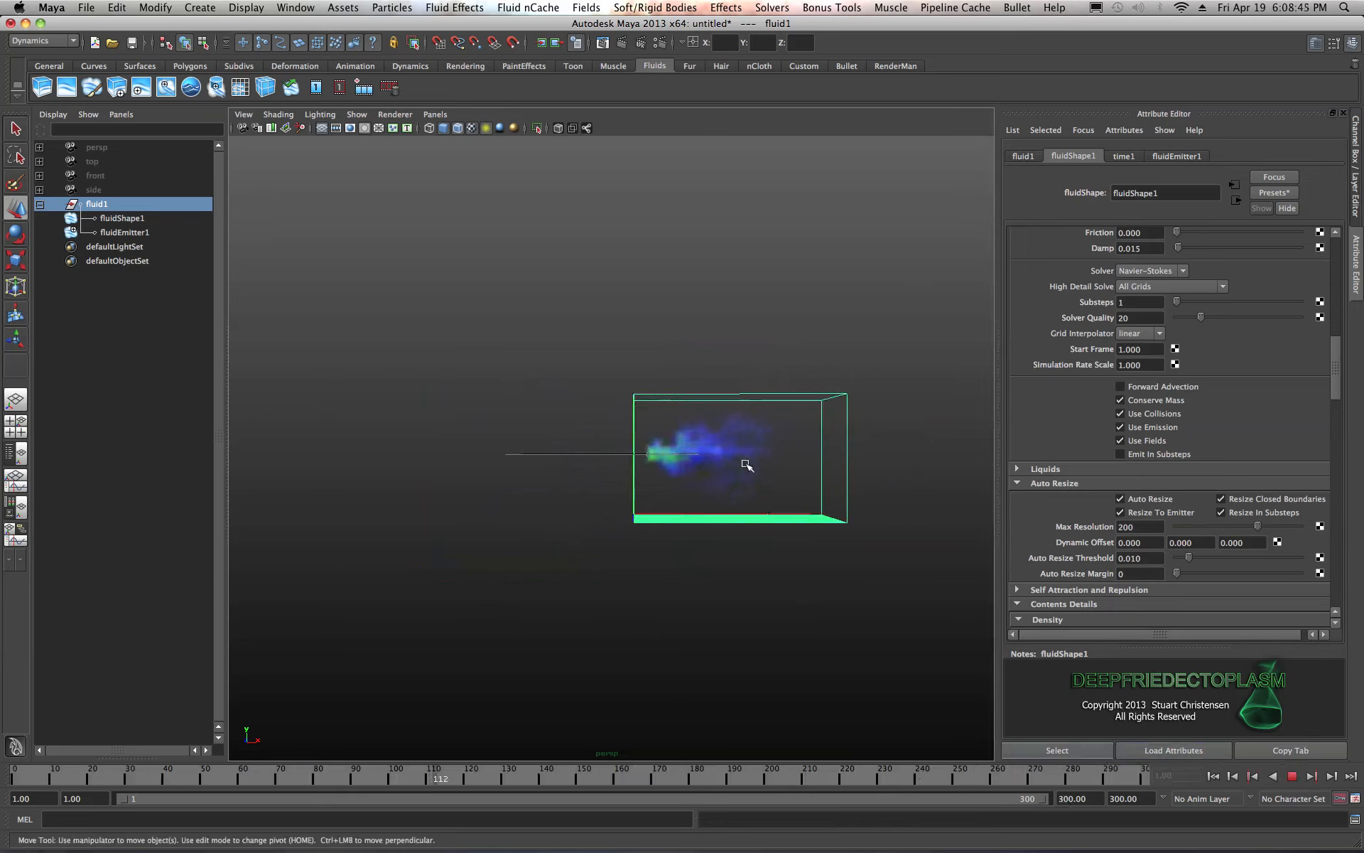
click(1293, 776)
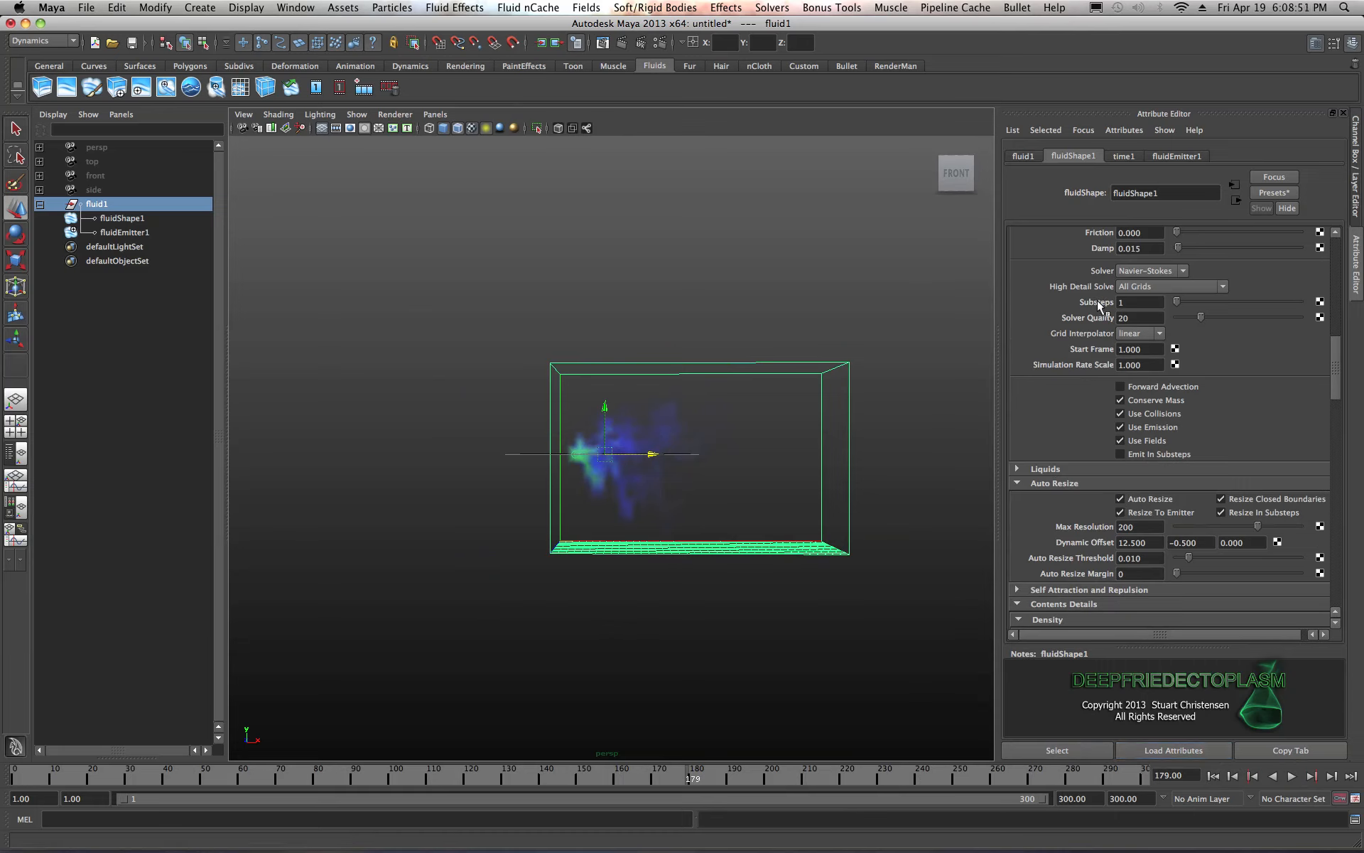
- Set the fluid's Boundary Draw to None so the container outline is hidden
scroll(1091, 473, down, 3)
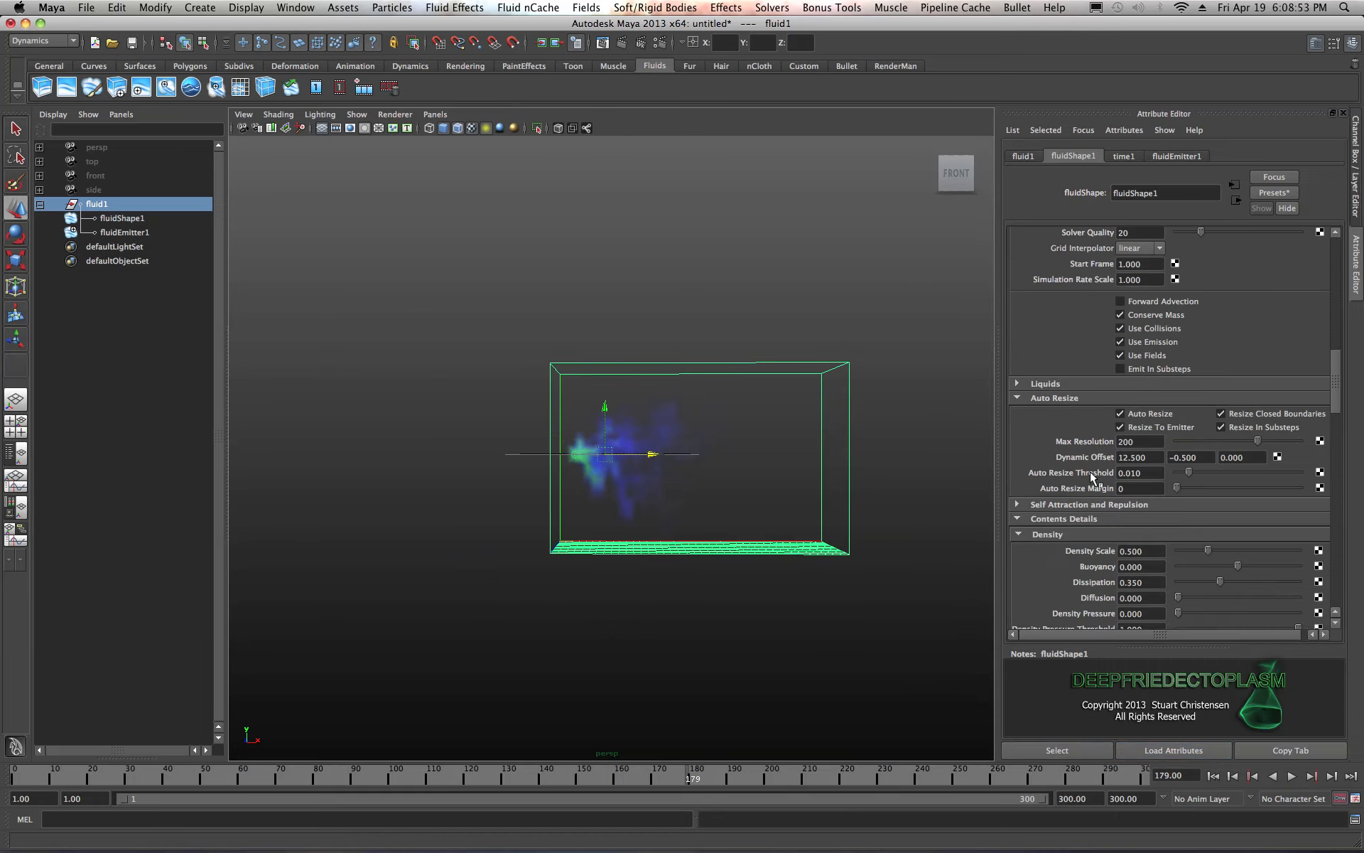
scroll(1090, 471, down, 2)
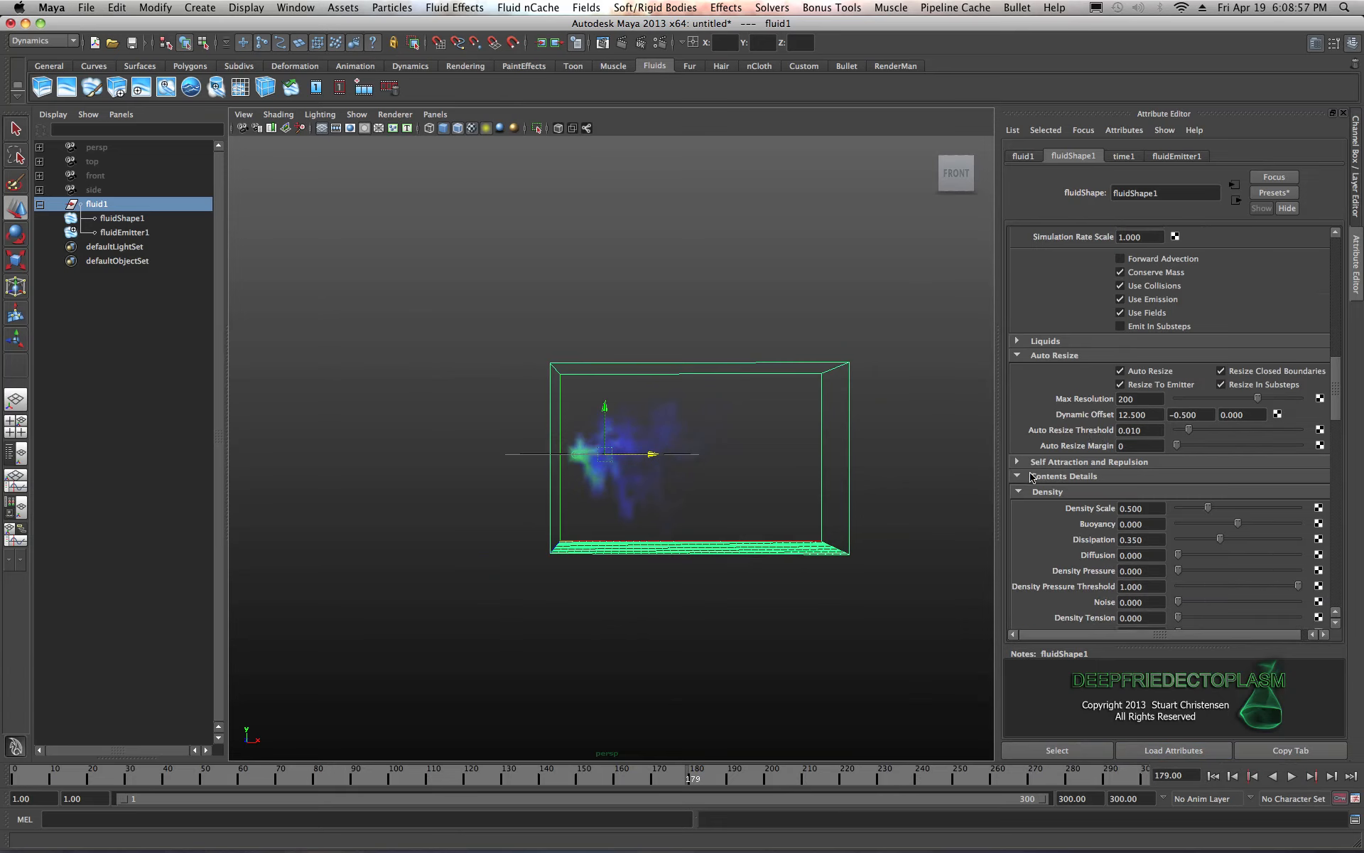
scroll(1126, 285, up, 5)
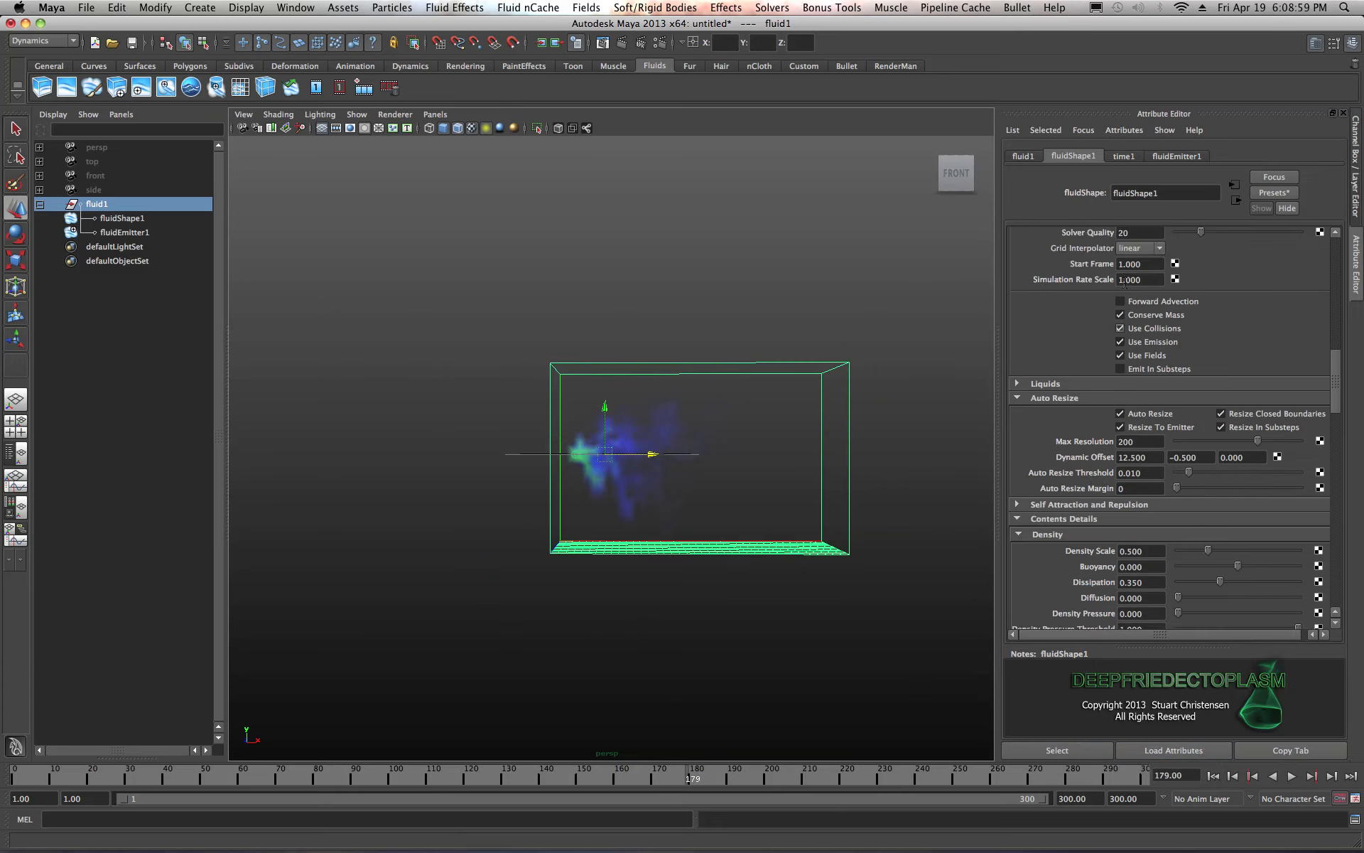
scroll(1126, 285, up, 2)
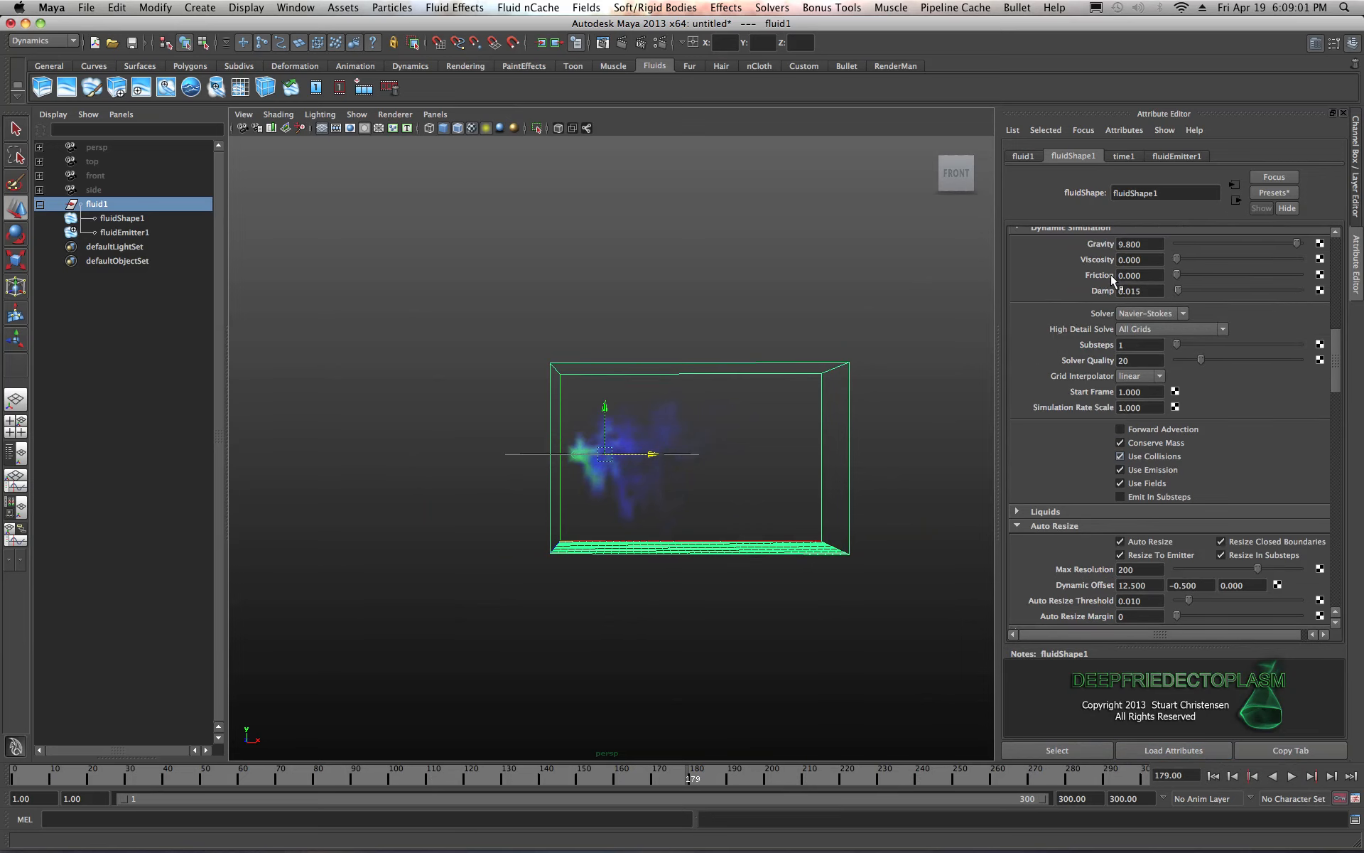
scroll(1068, 387, down, 2)
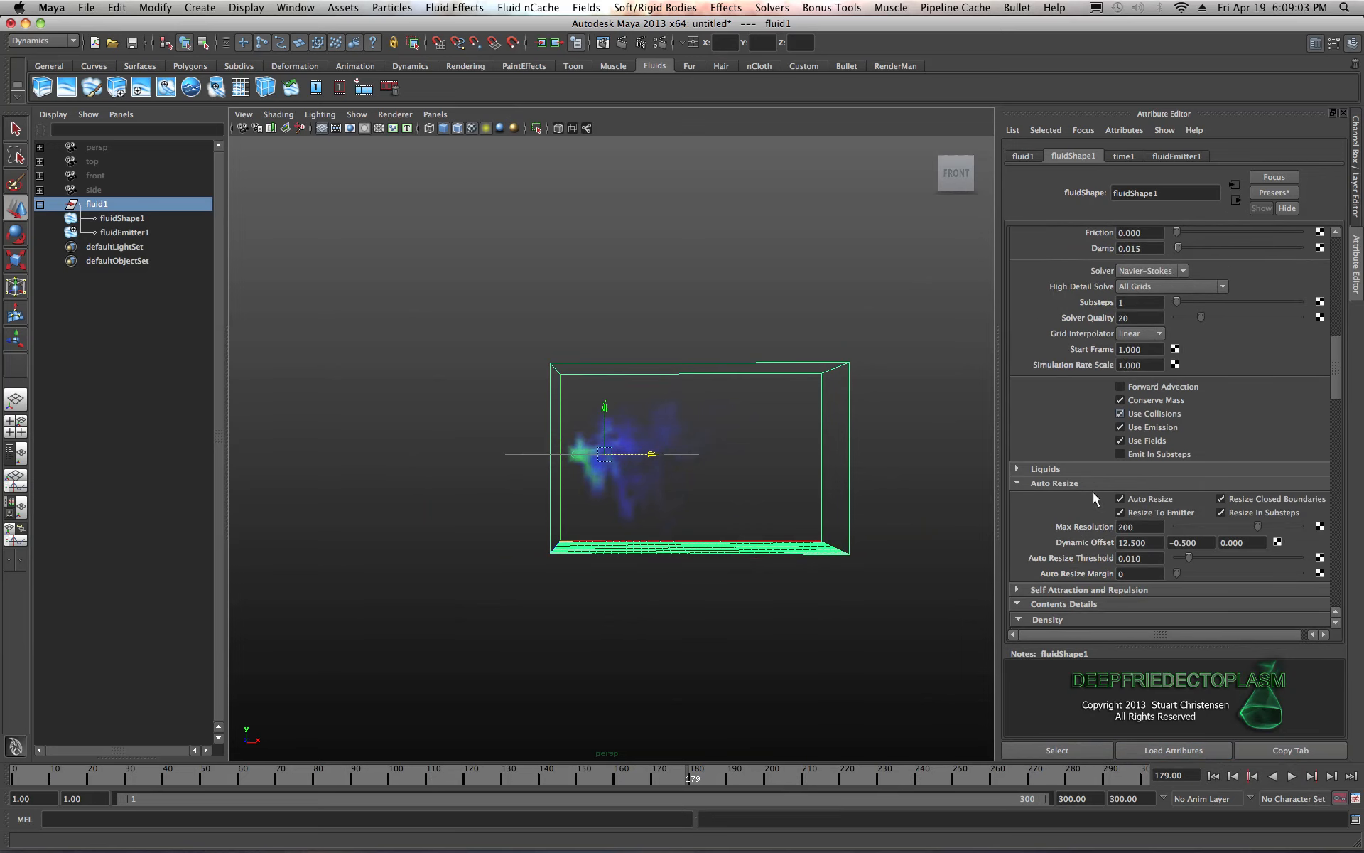
scroll(1095, 497, down, 2)
scroll(1086, 452, up, 4)
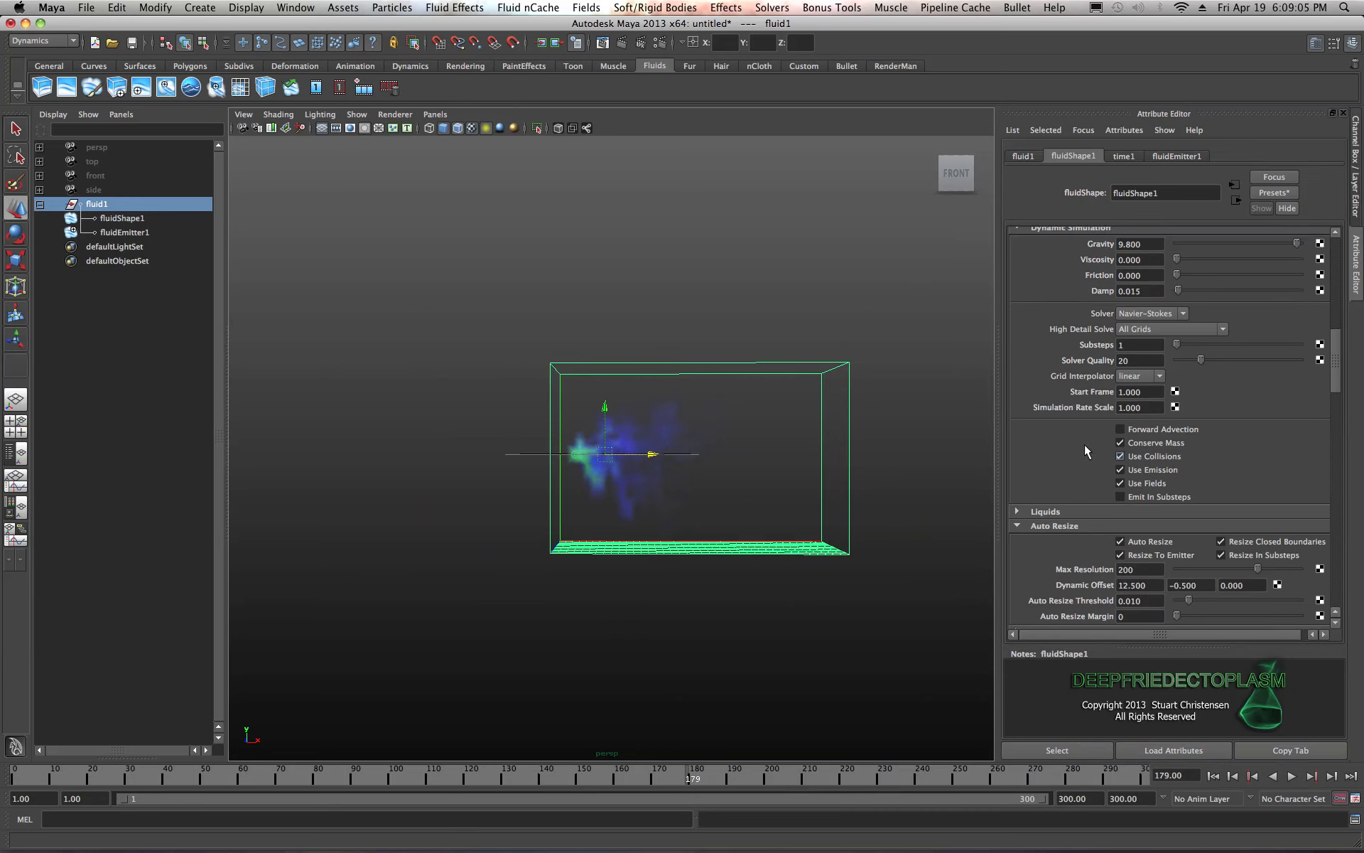
scroll(1085, 443, up, 10)
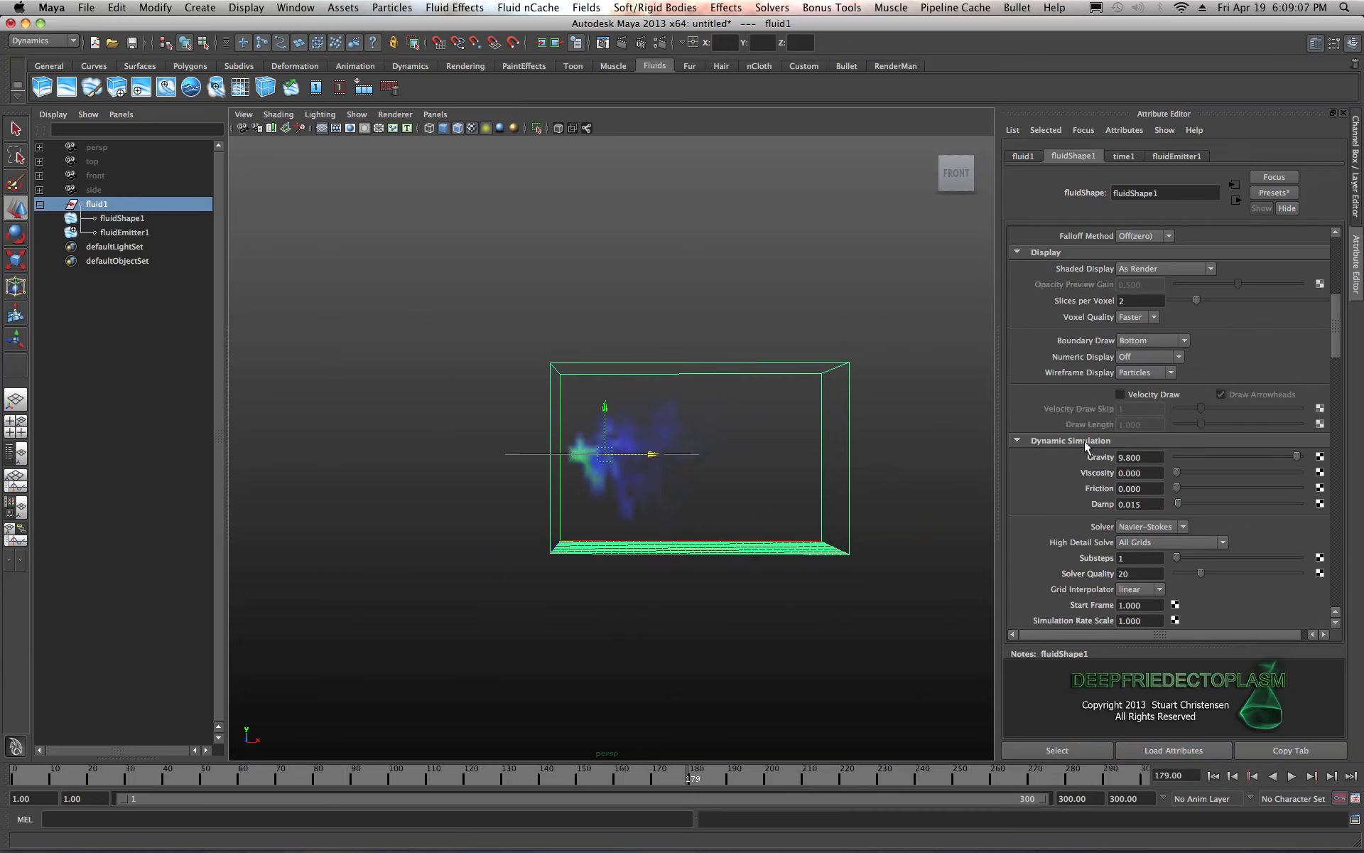
scroll(1049, 327, up, 2)
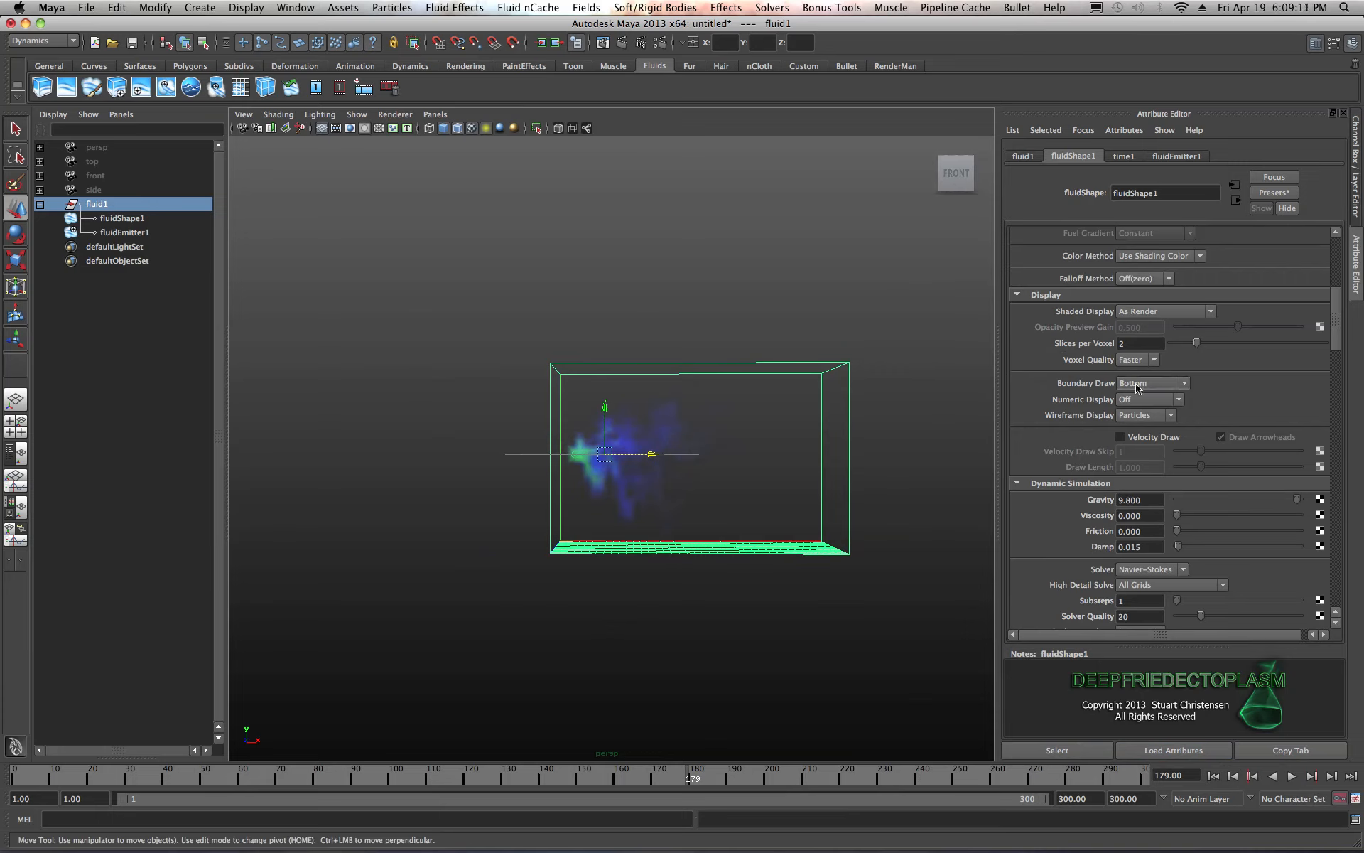
click(1183, 384)
click(1141, 438)
- Play the auto-resizing simulation from frame 1 without its container outline and stop it at frame 124
click(1213, 776)
click(1292, 776)
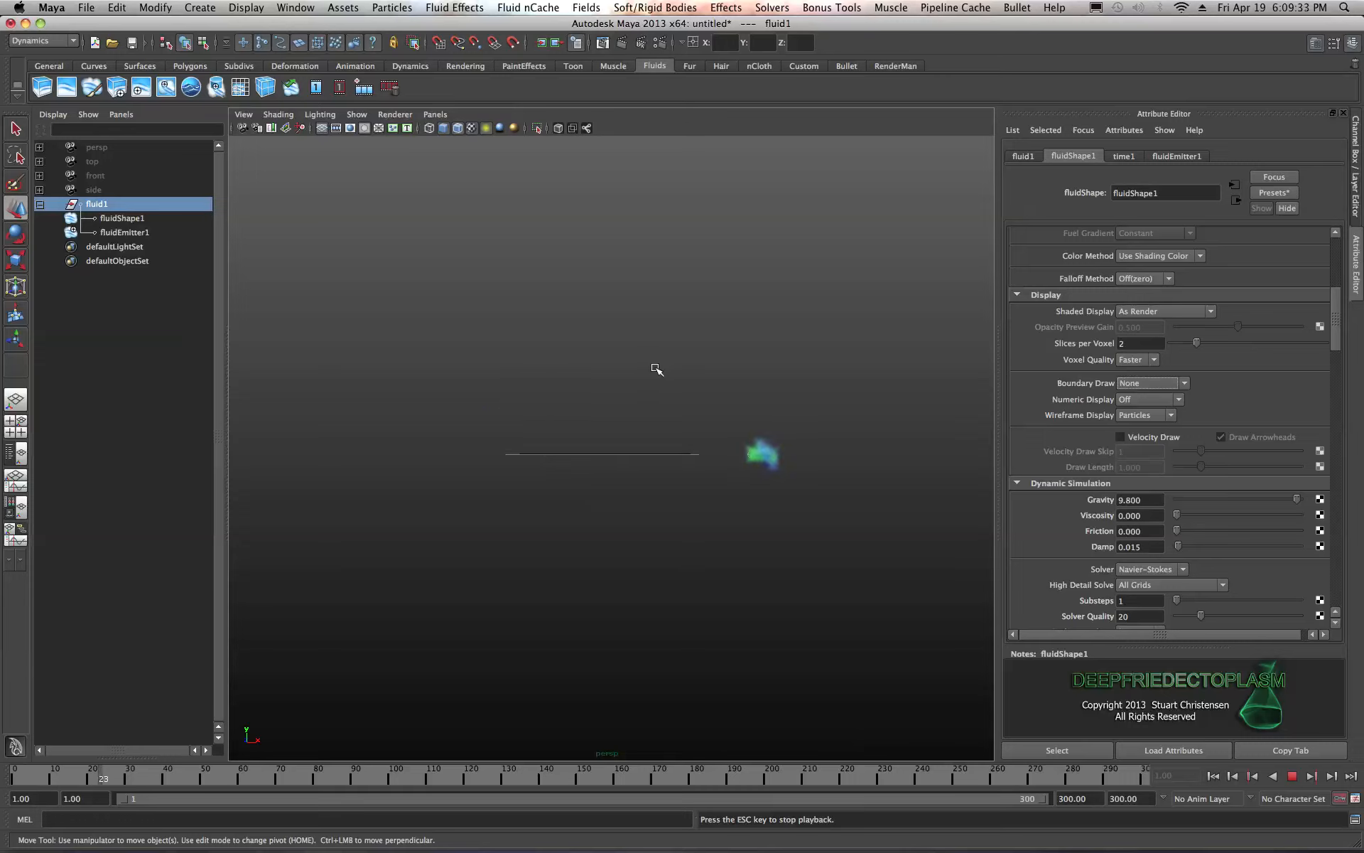
click(1293, 776)
- Render a closer view of frame 124 with mental ray and place the Render View beside the viewport fluid for comparison
key(w)
scroll(796, 497, up, 5)
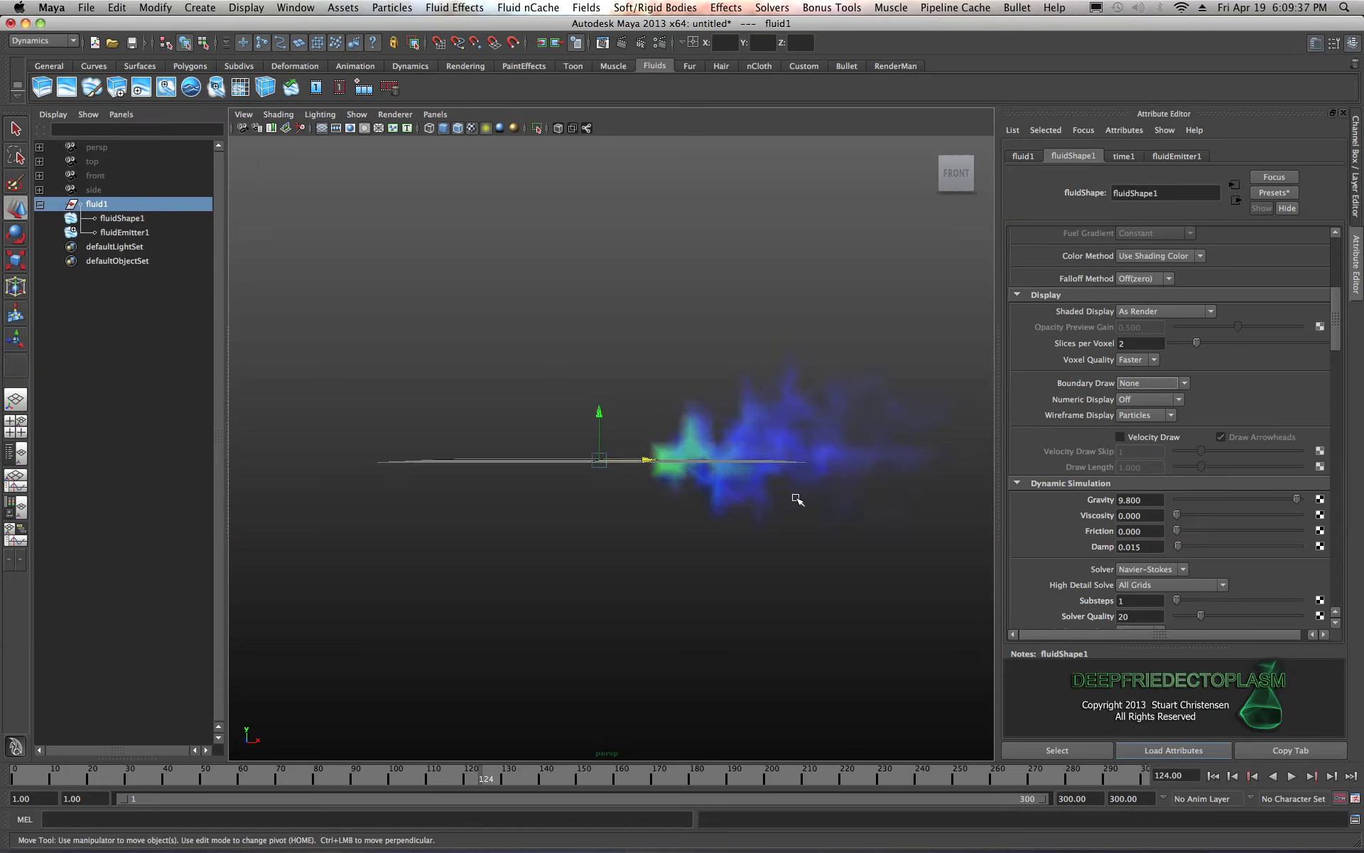
scroll(797, 500, up, 2)
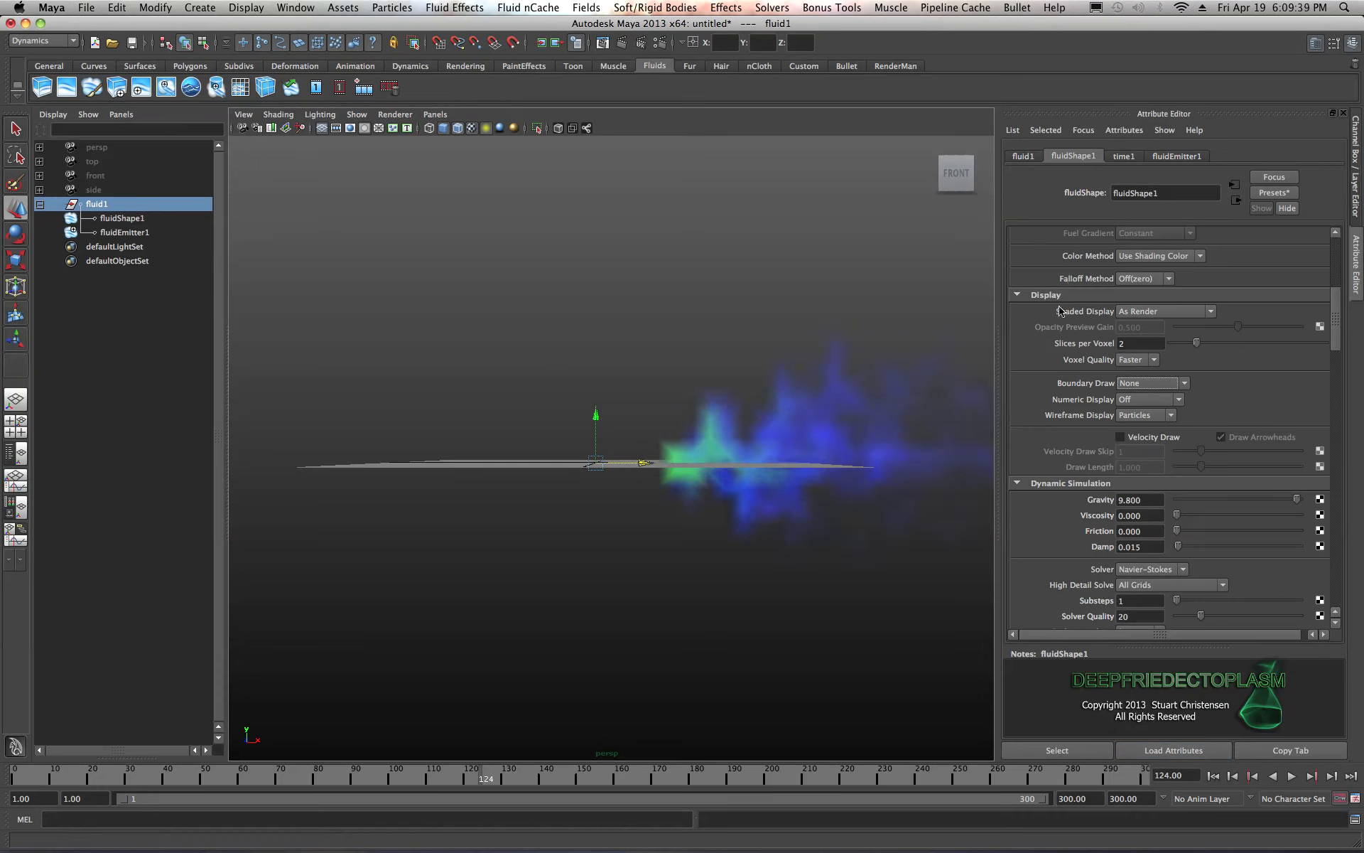
scroll(1062, 305, up, 7)
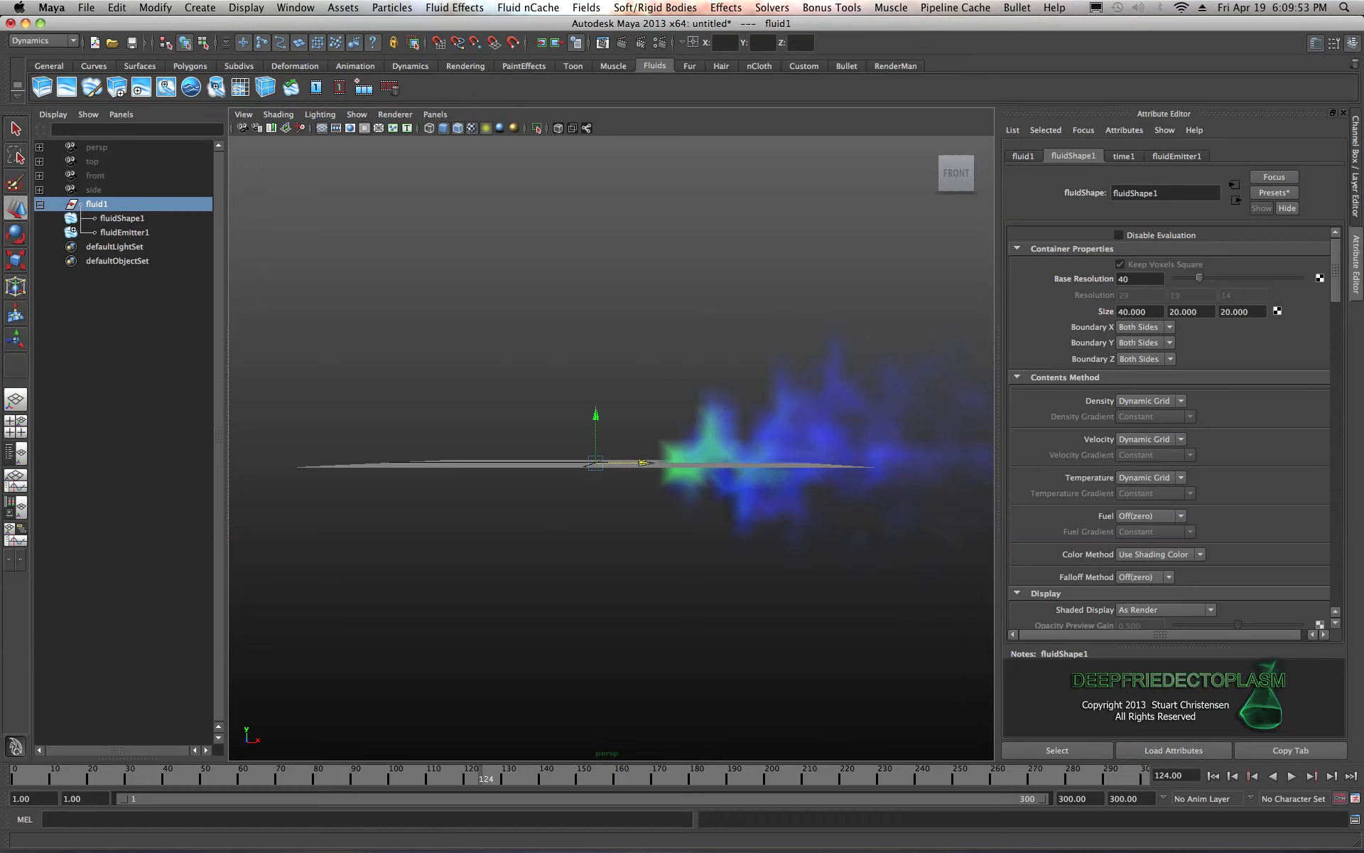
drag(1363, 176, 481, 157)
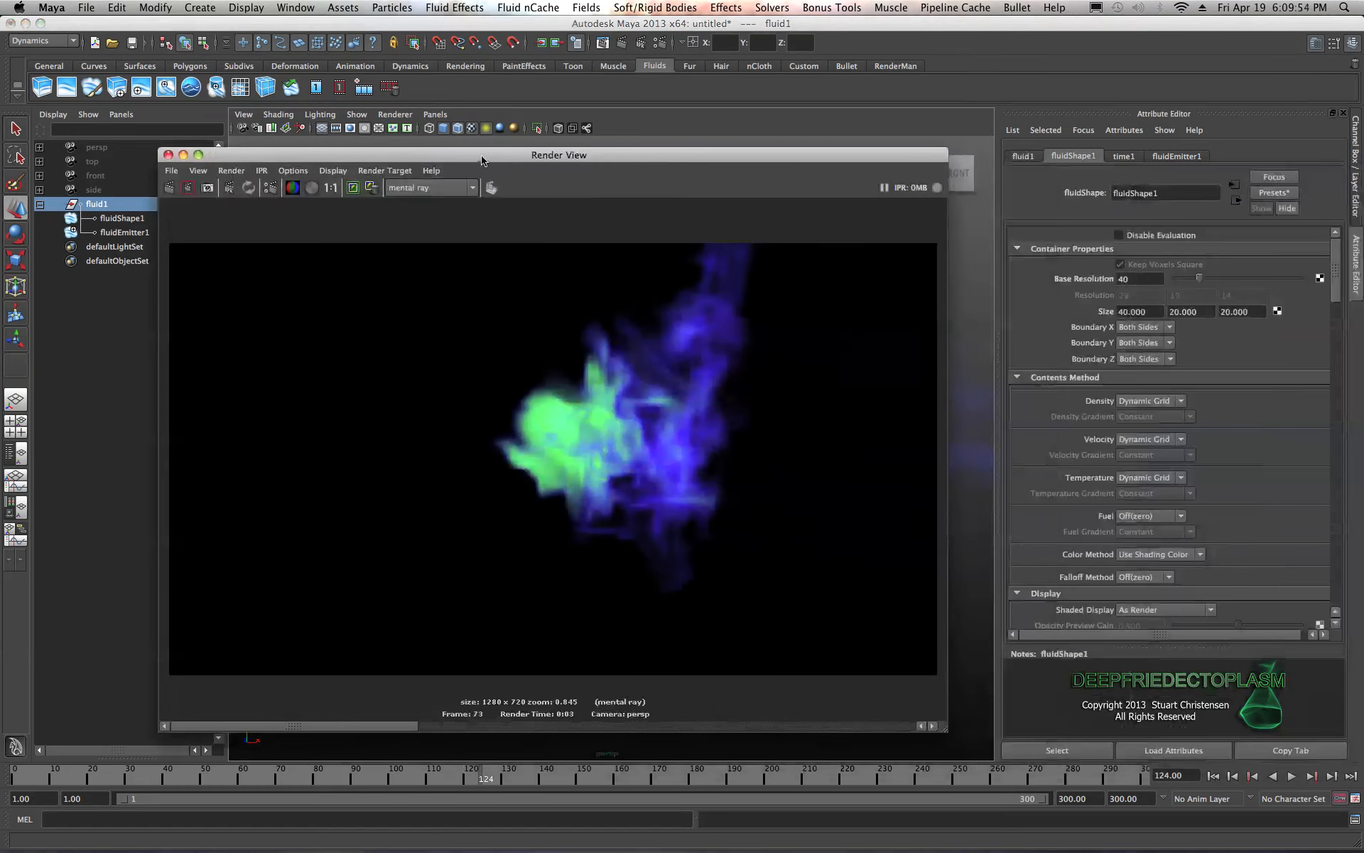
click(170, 187)
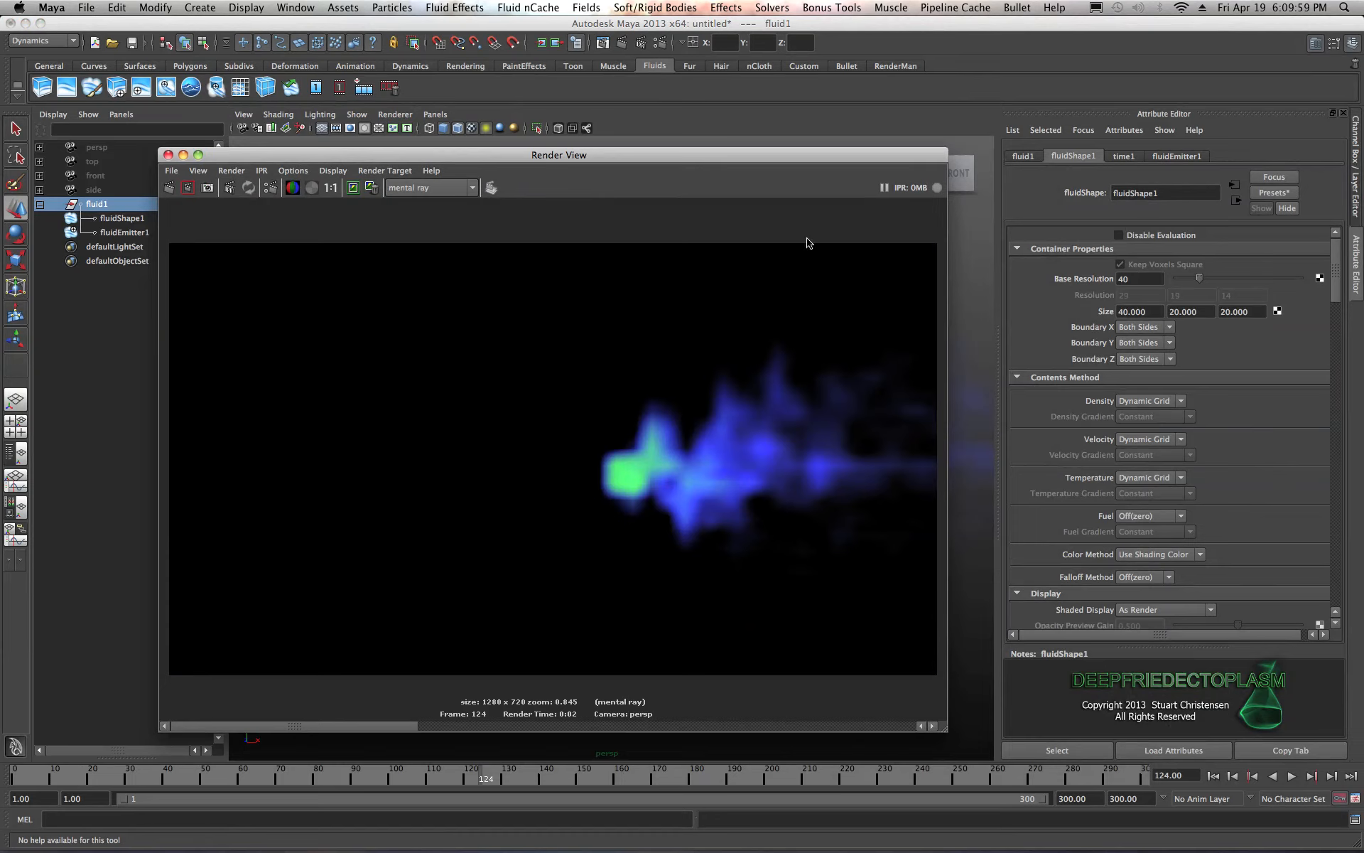
drag(850, 157, 503, 157)
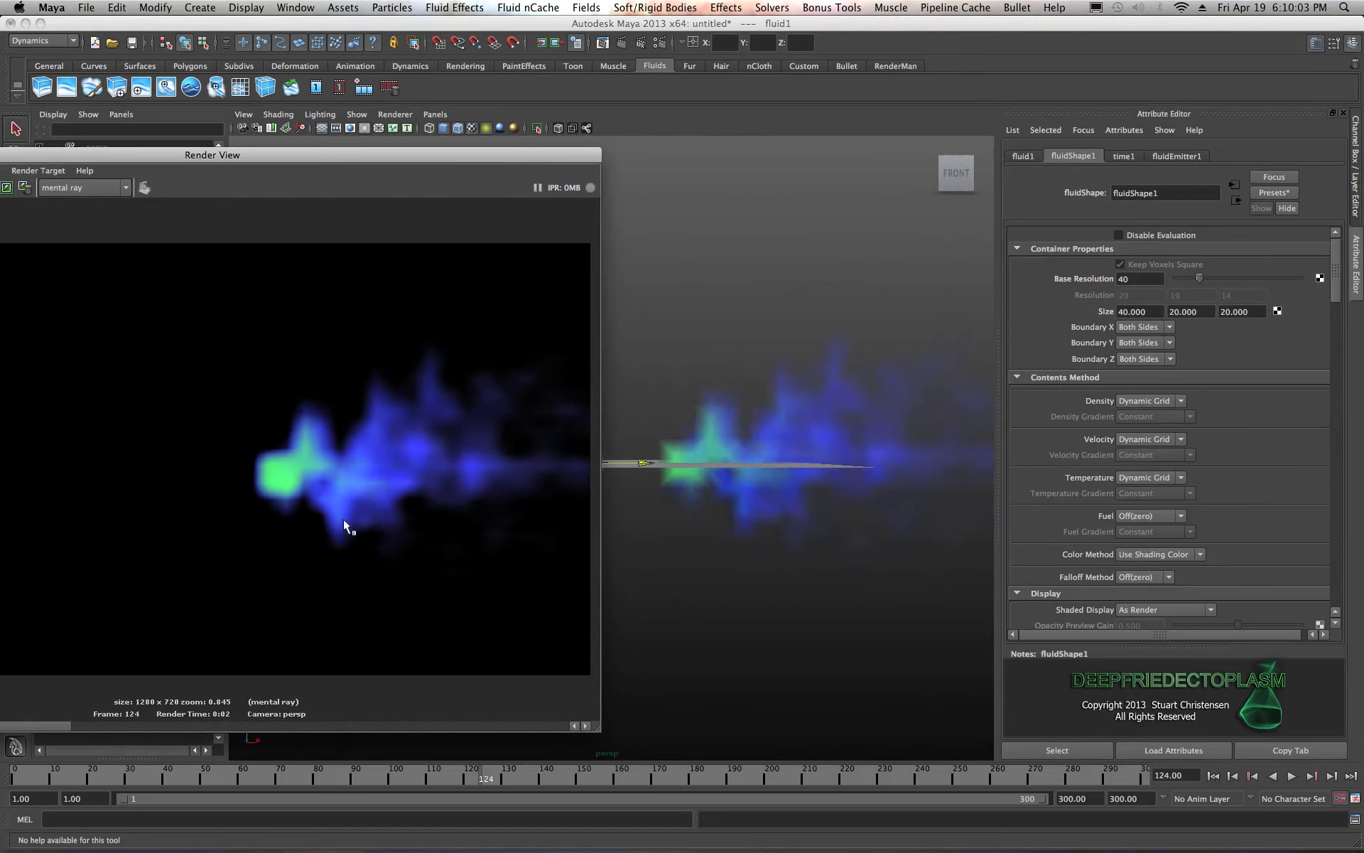
- Set the fluid container's base resolution to 400
click(1134, 280)
text(0)
click(1149, 313)
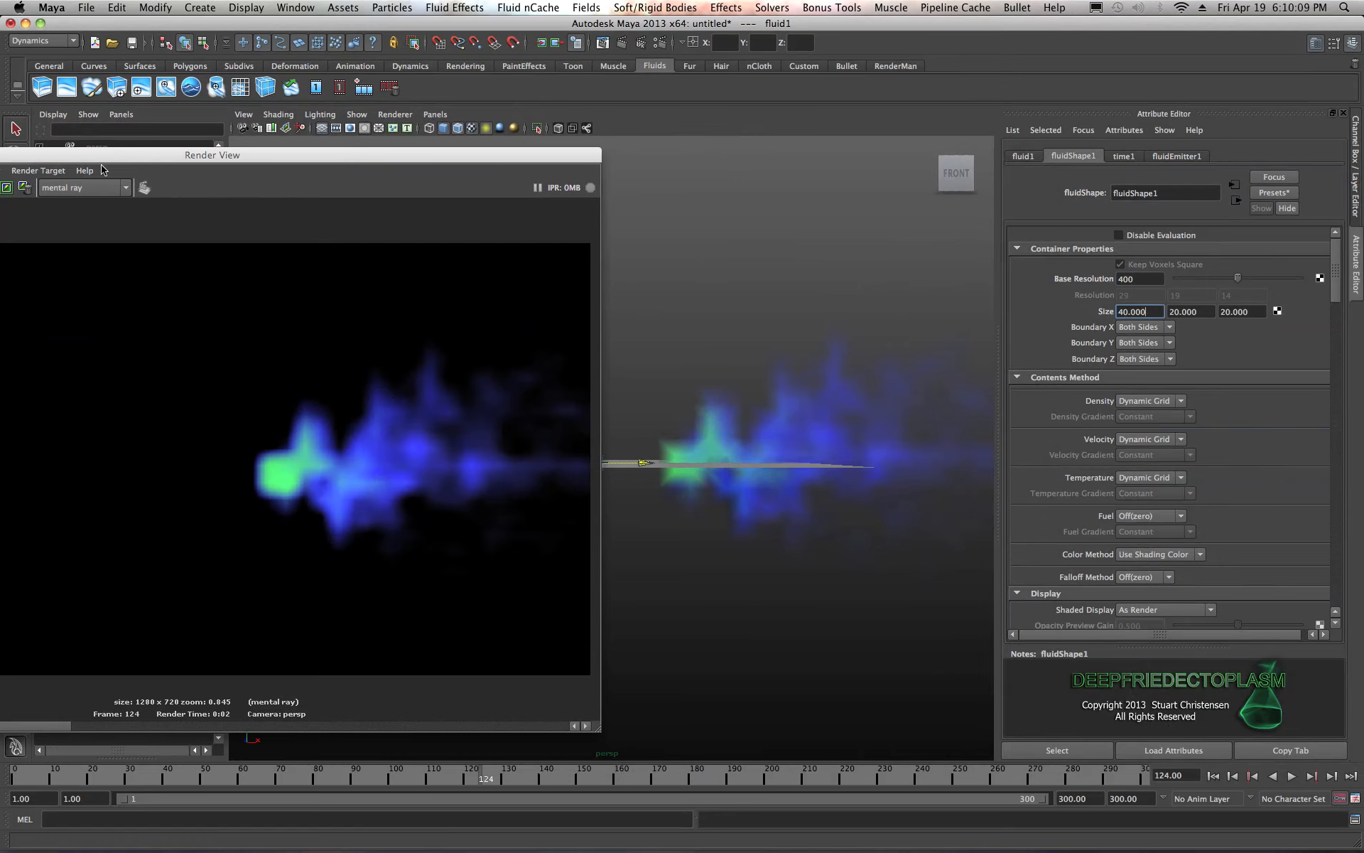
- Review the full frame 124 render in the Render View, and move that window clear of the viewport
drag(100, 160, 143, 154)
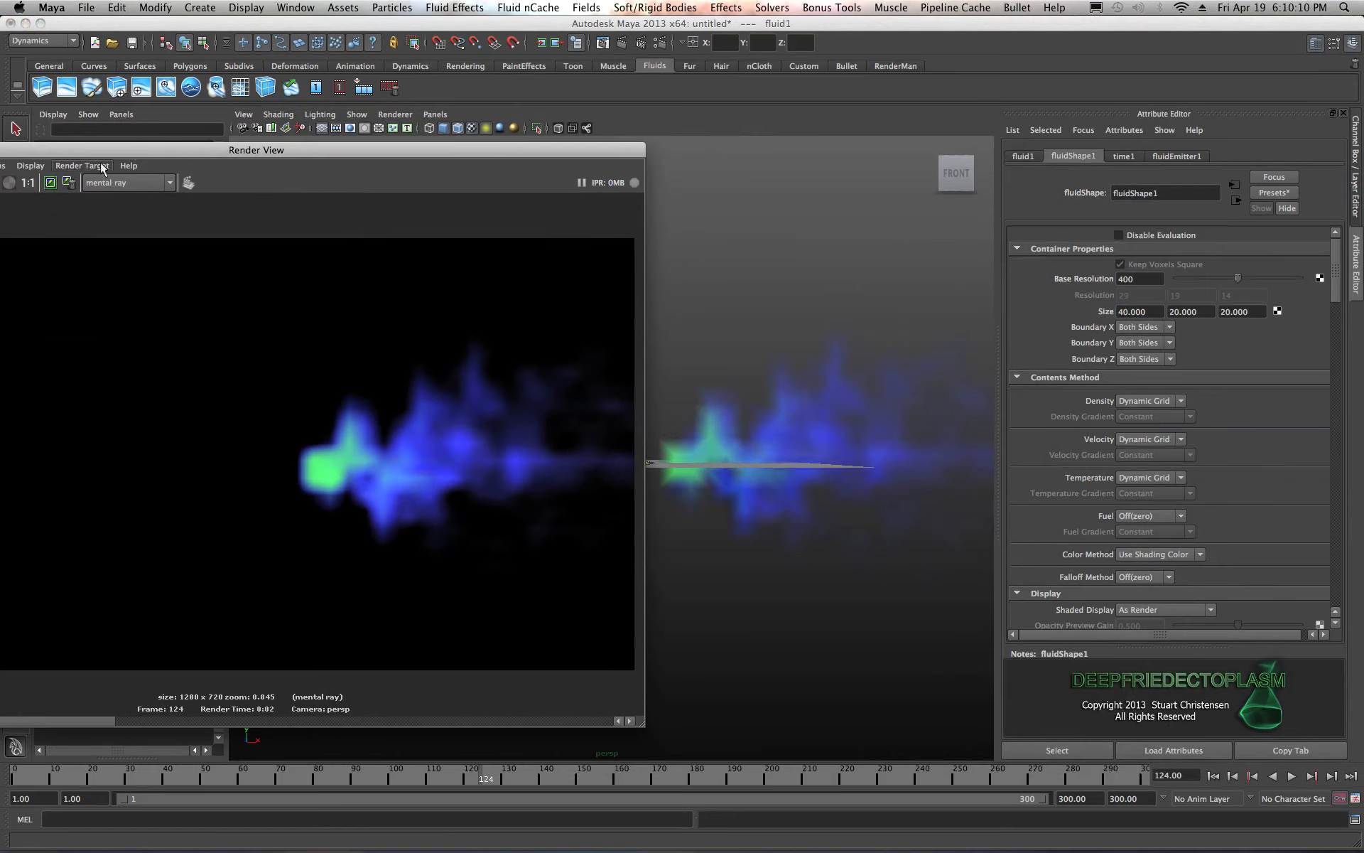
drag(49, 152, 132, 122)
click(44, 176)
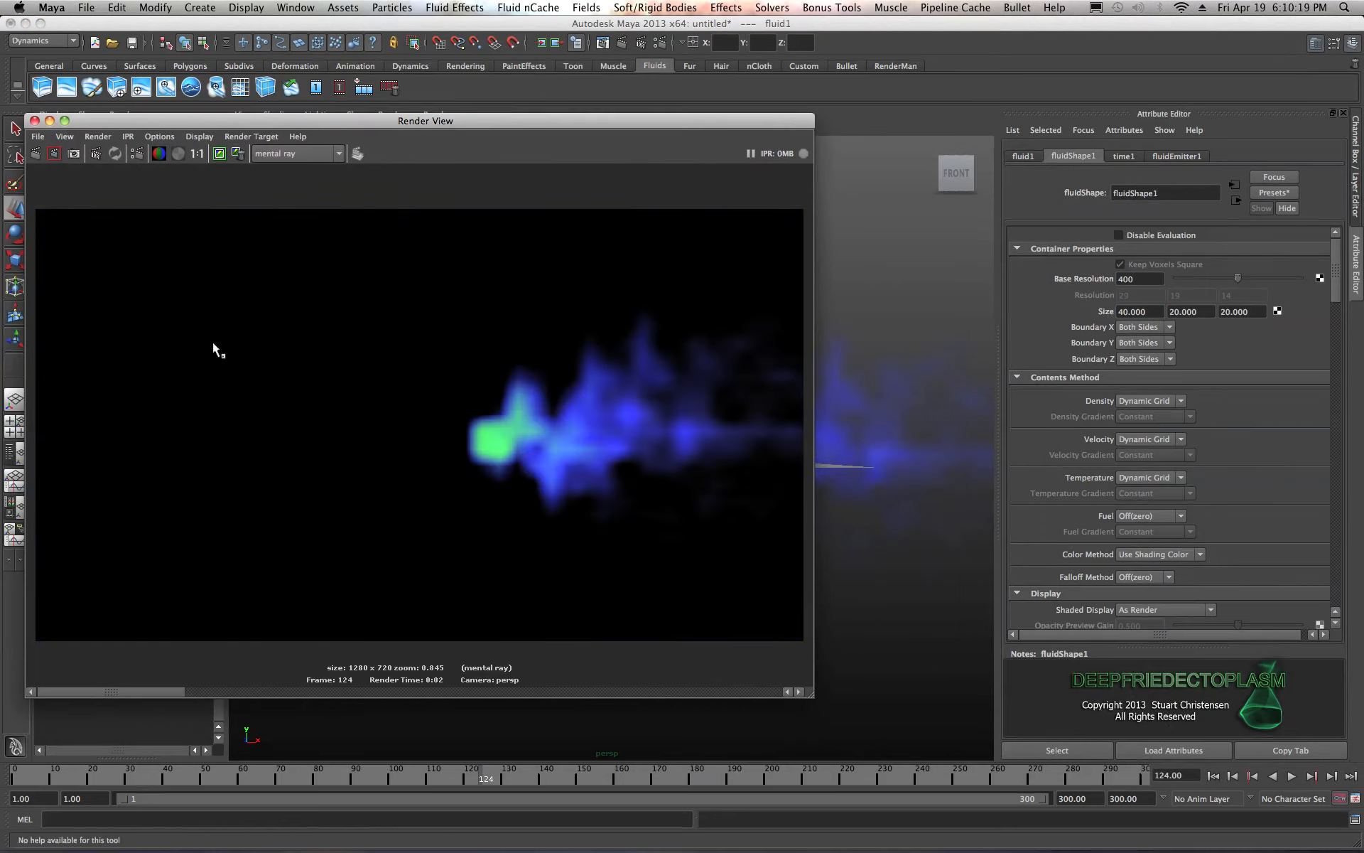
drag(199, 692, 125, 697)
drag(200, 122, 362, 176)
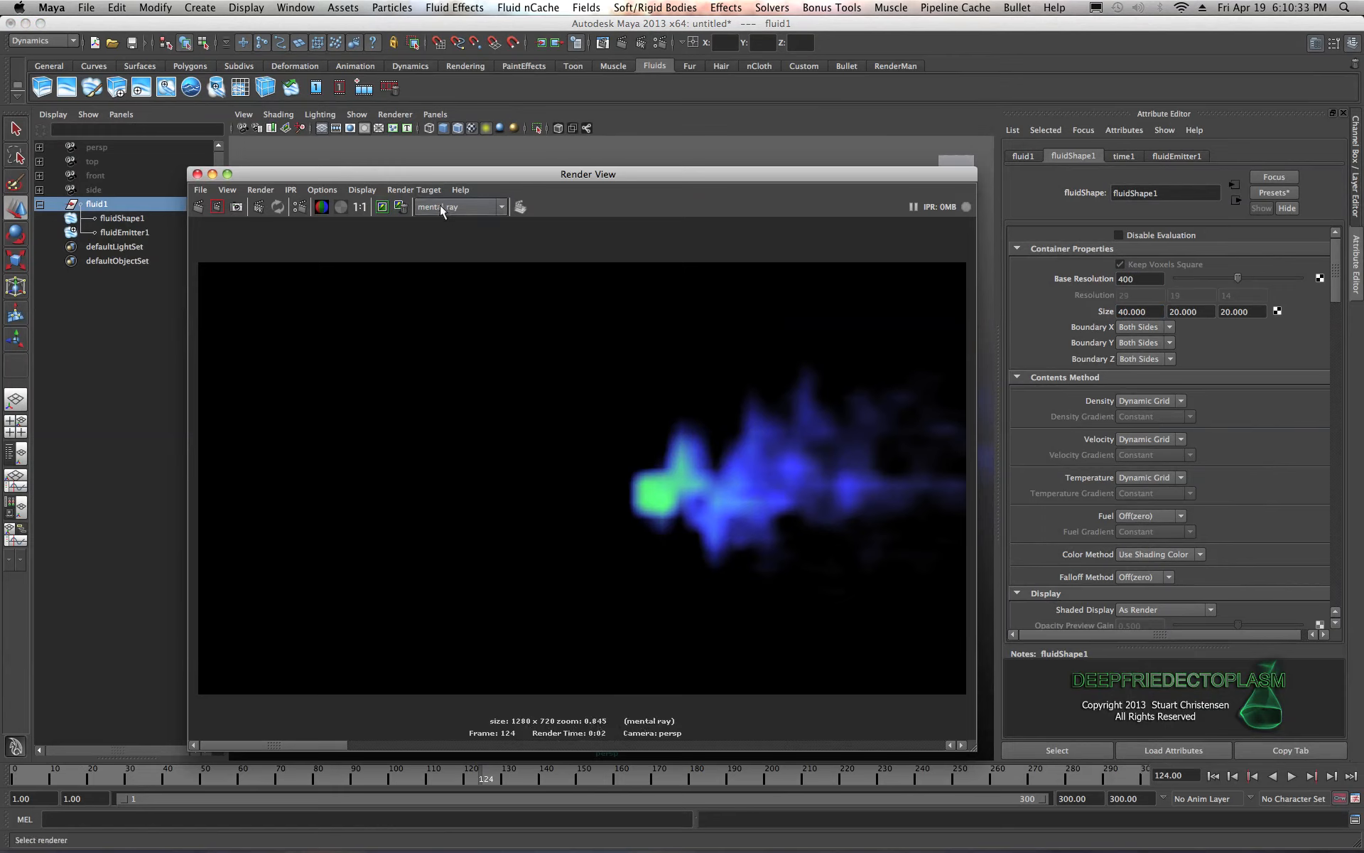
drag(362, 174, 1363, 164)
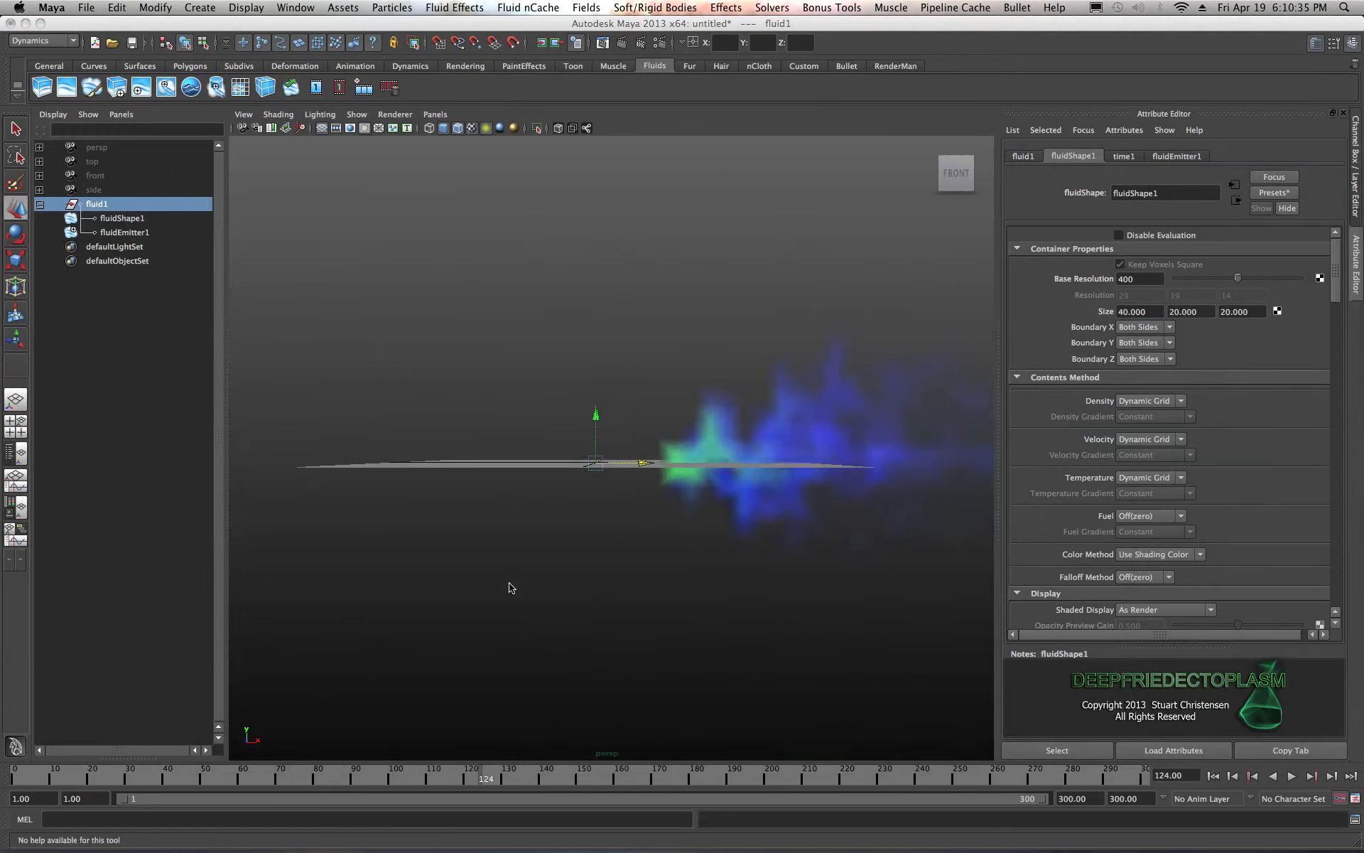